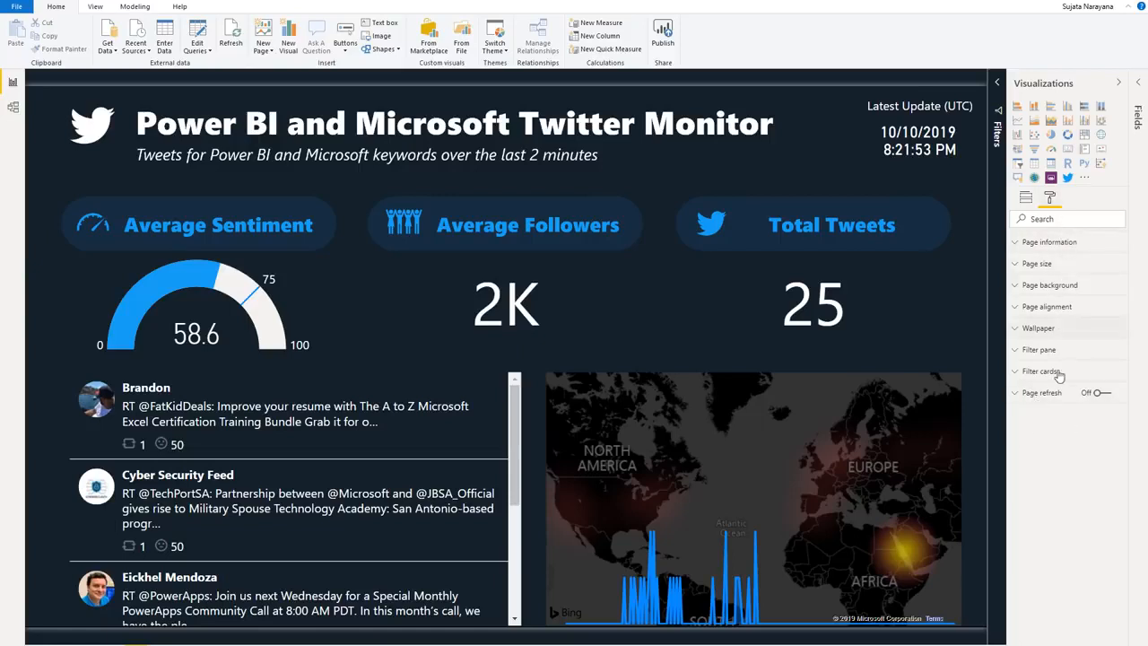
Step: Toggle automatic page refresh on and off for the Twitter monitor report page
{"action": "left_click", "coordinate": [1023, 392]}
{"action": "left_click", "coordinate": [1107, 394]}
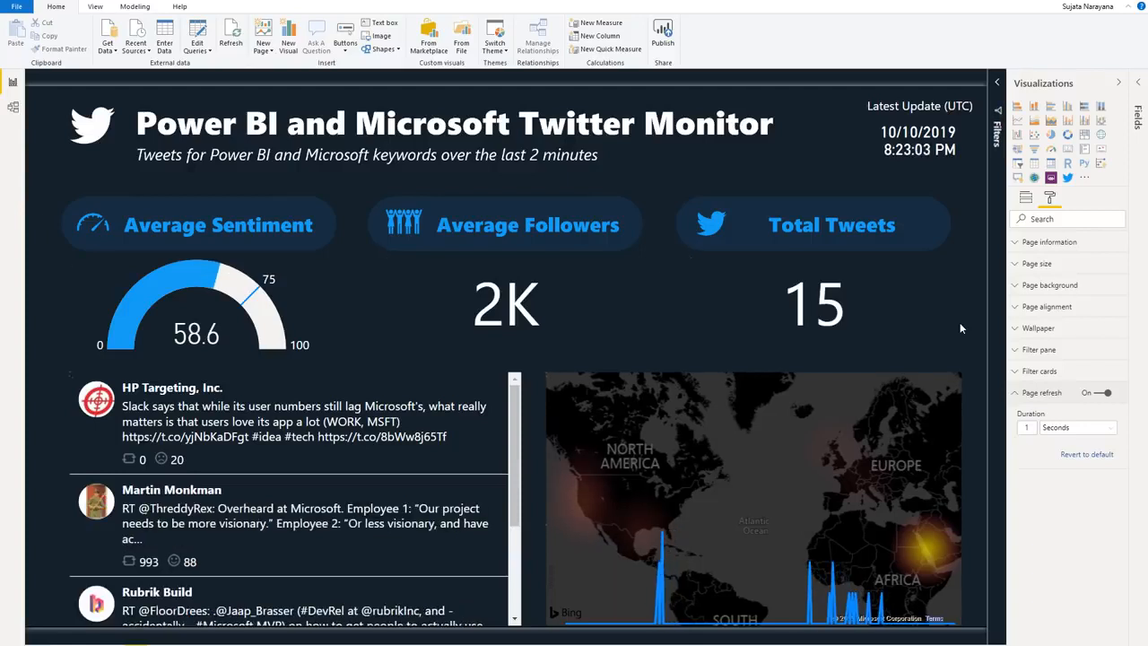
{"action": "left_click", "coordinate": [1103, 394]}
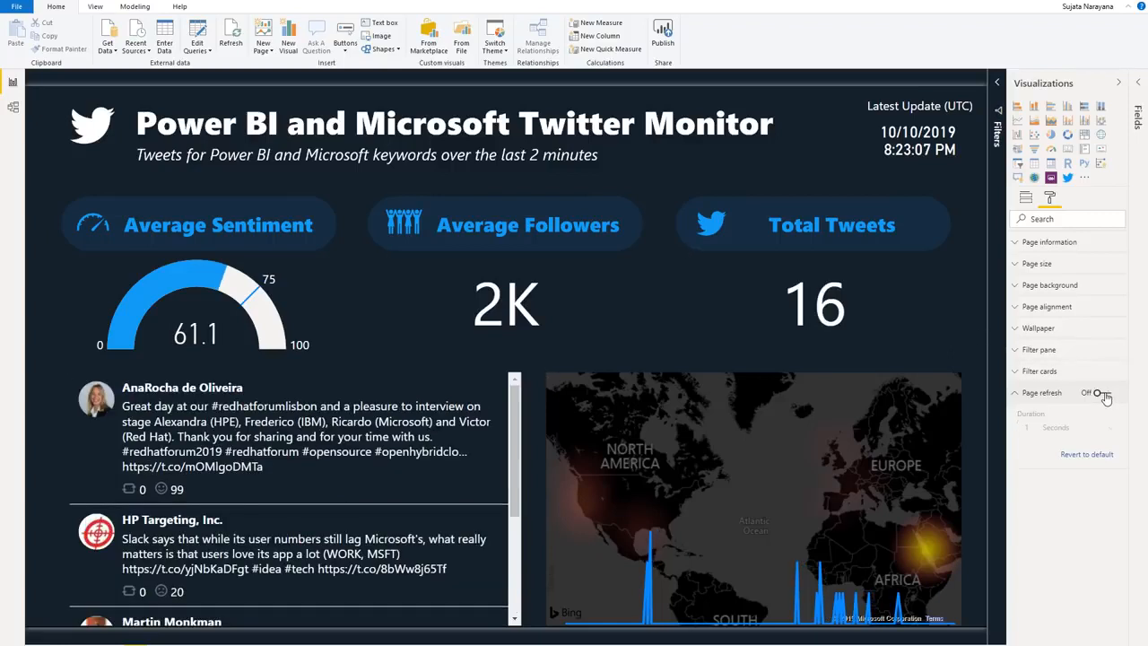
{"action": "left_click", "coordinate": [1109, 396]}
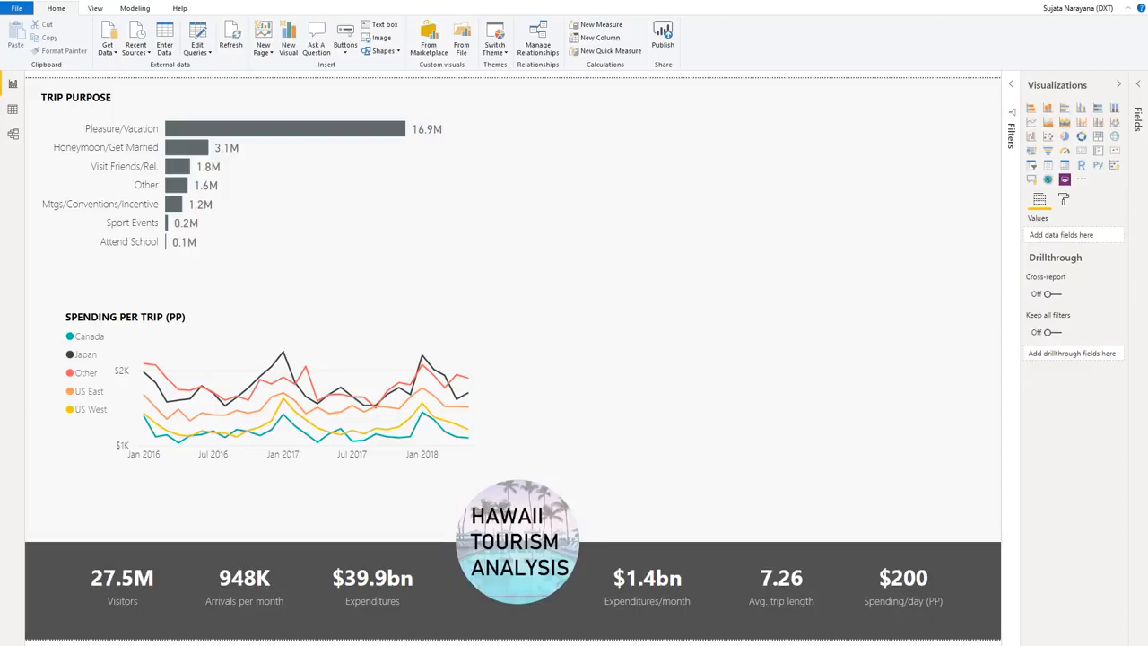
Step: Add a Q&A visual to the Hawaii tourism page and extend its height down to just above the dark banner
{"action": "left_click", "coordinate": [1032, 181]}
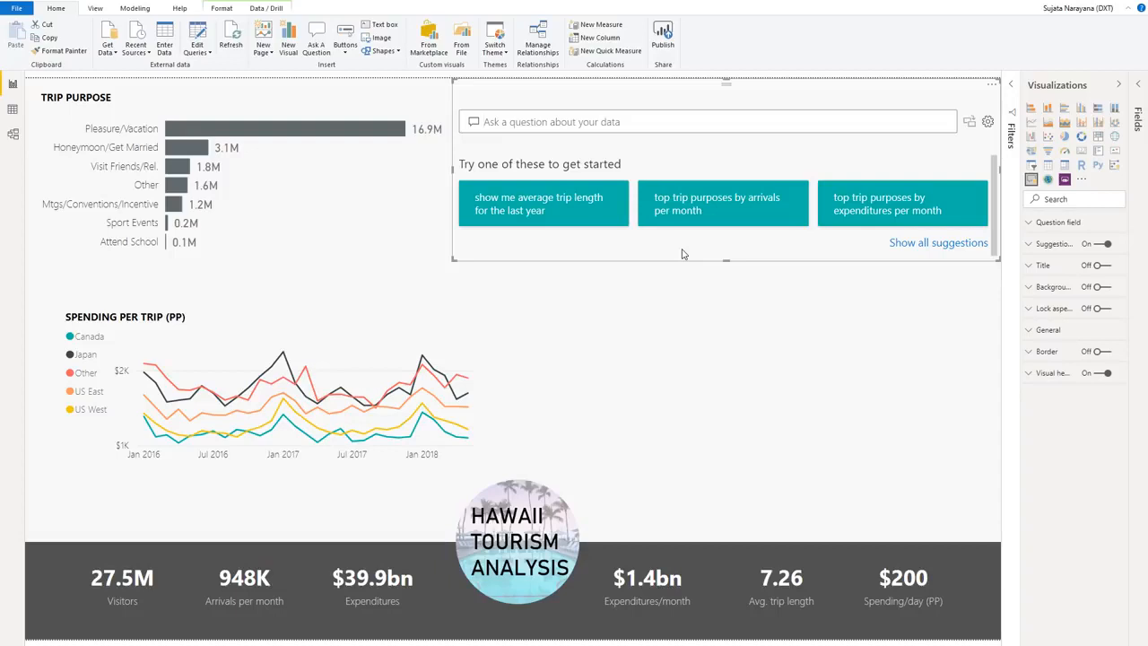
{"action": "left_click_drag", "start_coordinate": [704, 250], "coordinate": [727, 464]}
{"action": "left_click", "coordinate": [725, 465]}
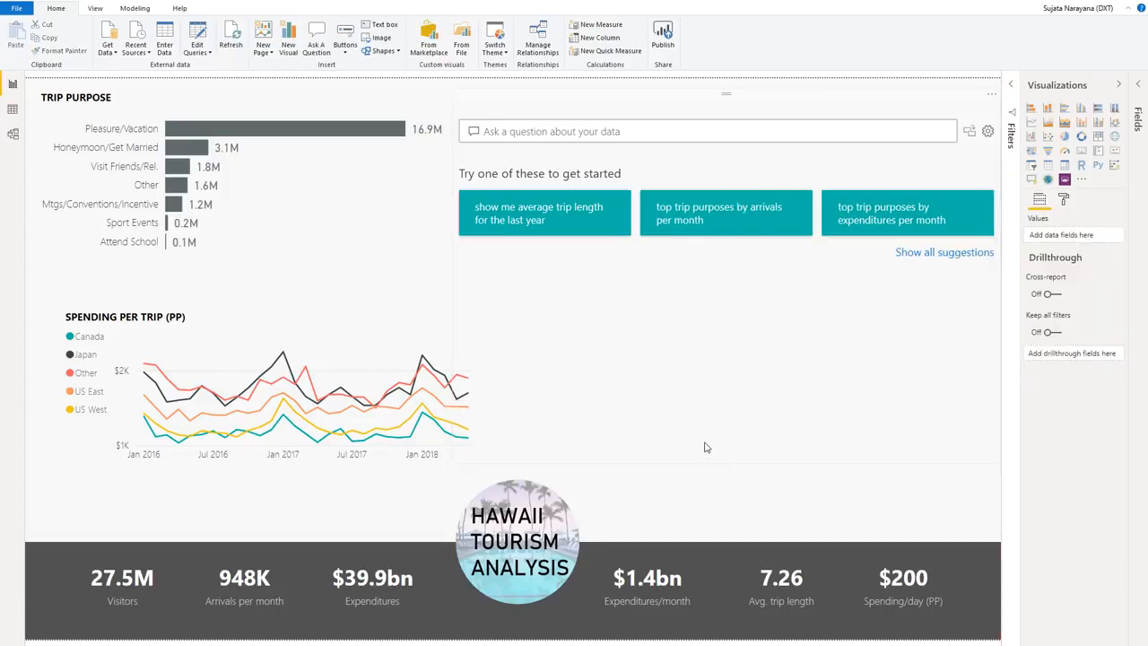
{"action": "left_click", "coordinate": [657, 398]}
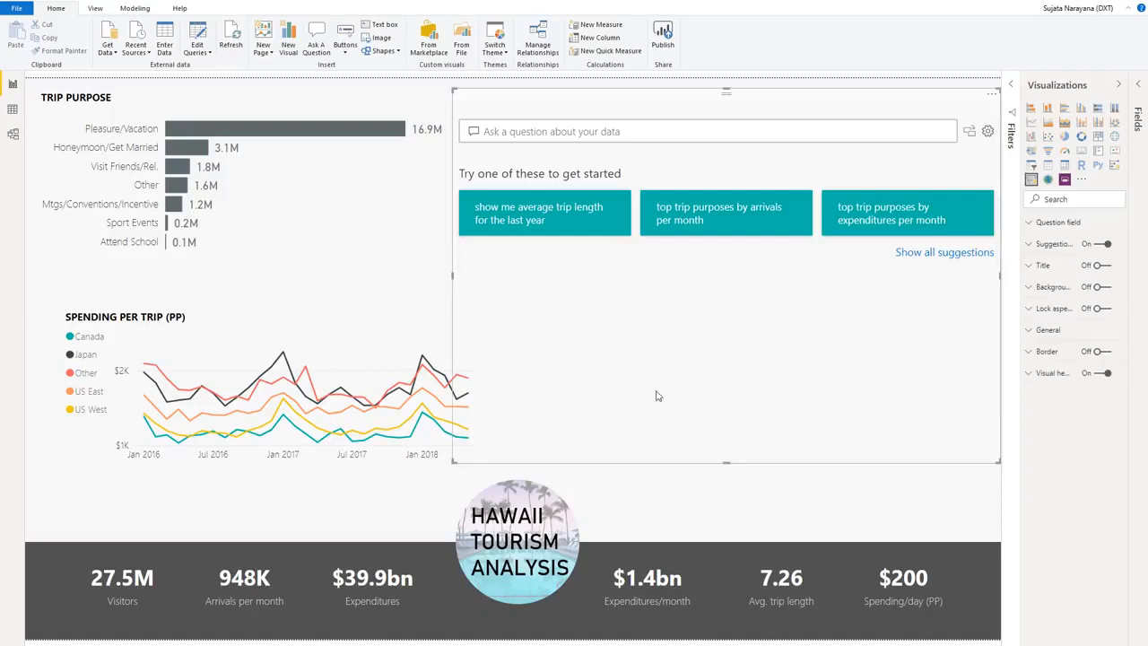
Step: Apply the Electric theme to the report
{"action": "left_click", "coordinate": [494, 45]}
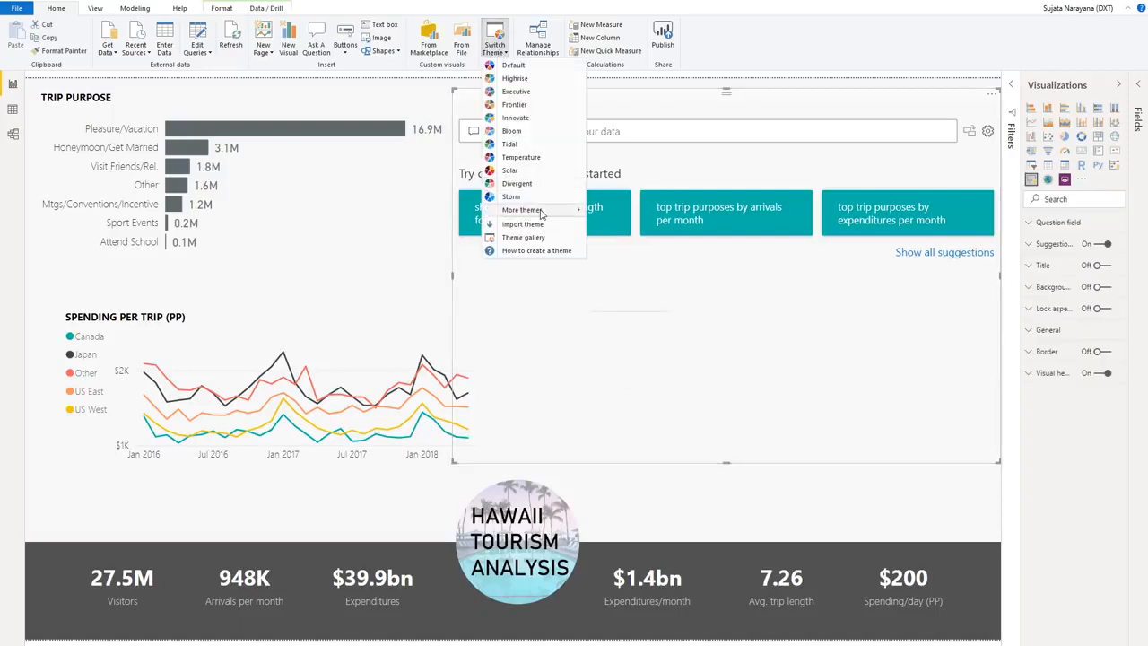
{"action": "mouse_move", "coordinate": [541, 213]}
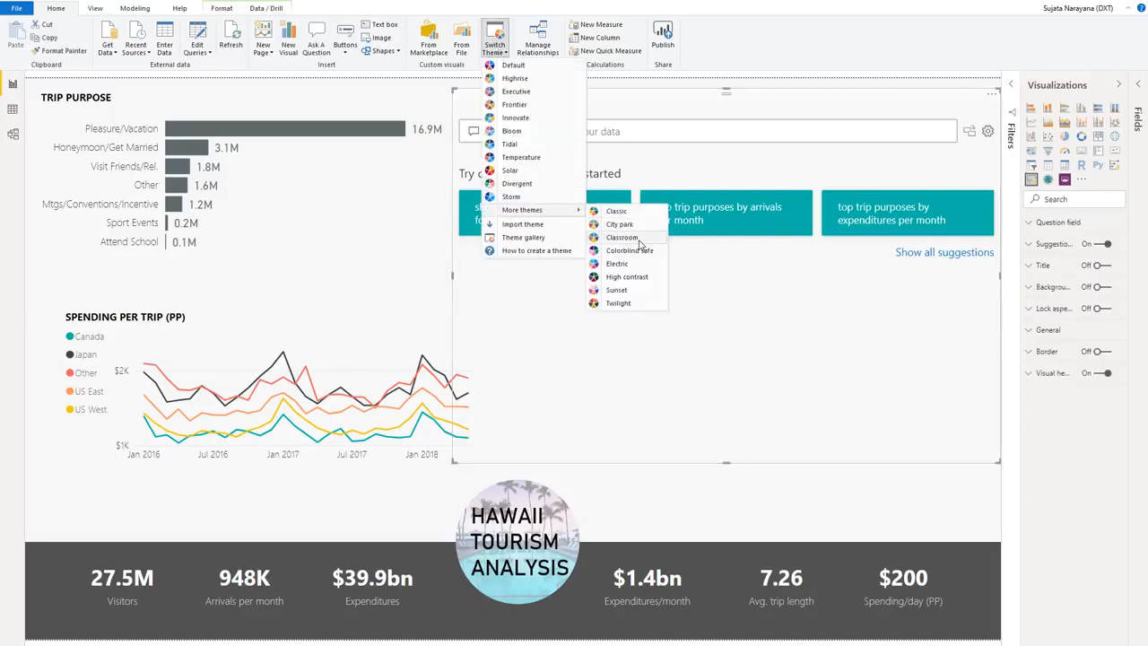
{"action": "left_click", "coordinate": [619, 265]}
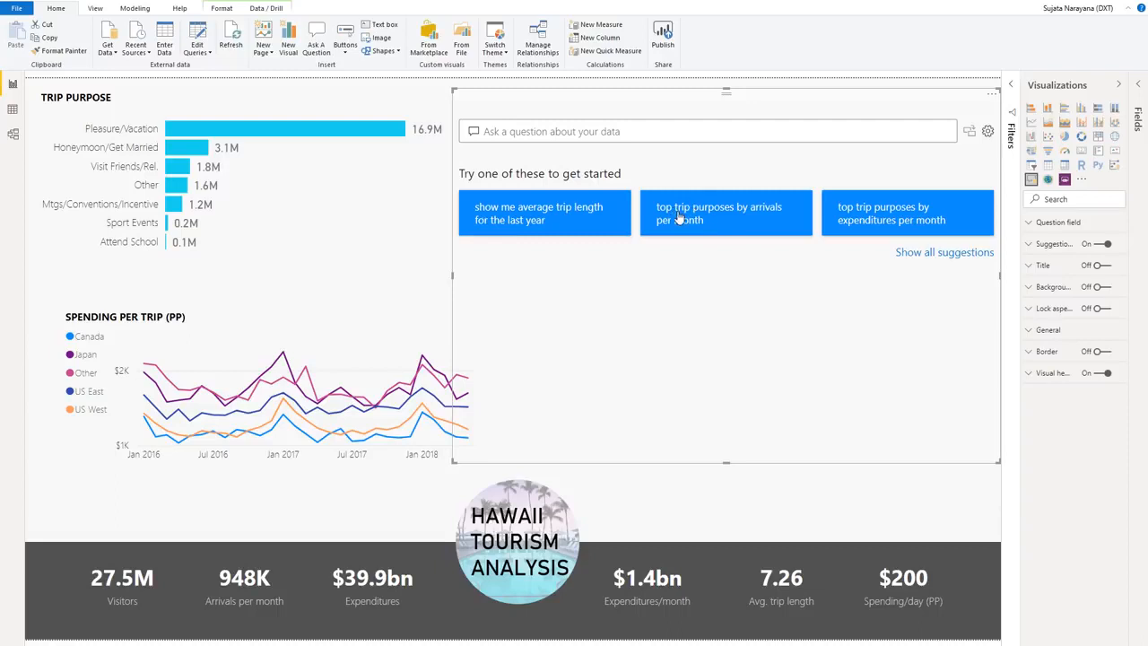
Step: Run the suggested question "top trip purposes by arrivals per month" in the Q&A visual and clear it
{"action": "left_click", "coordinate": [715, 222]}
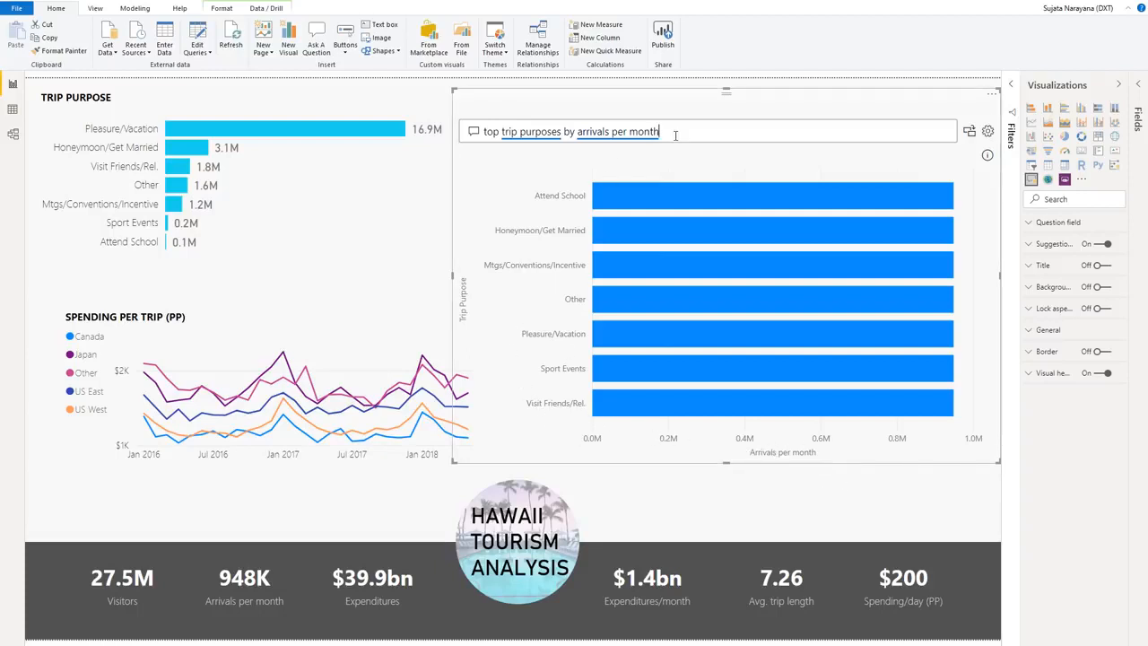
{"action": "left_click_drag", "start_coordinate": [663, 134], "coordinate": [579, 146]}
{"action": "key", "text": "ctrl+a"}
{"action": "key", "text": "BackSpace"}
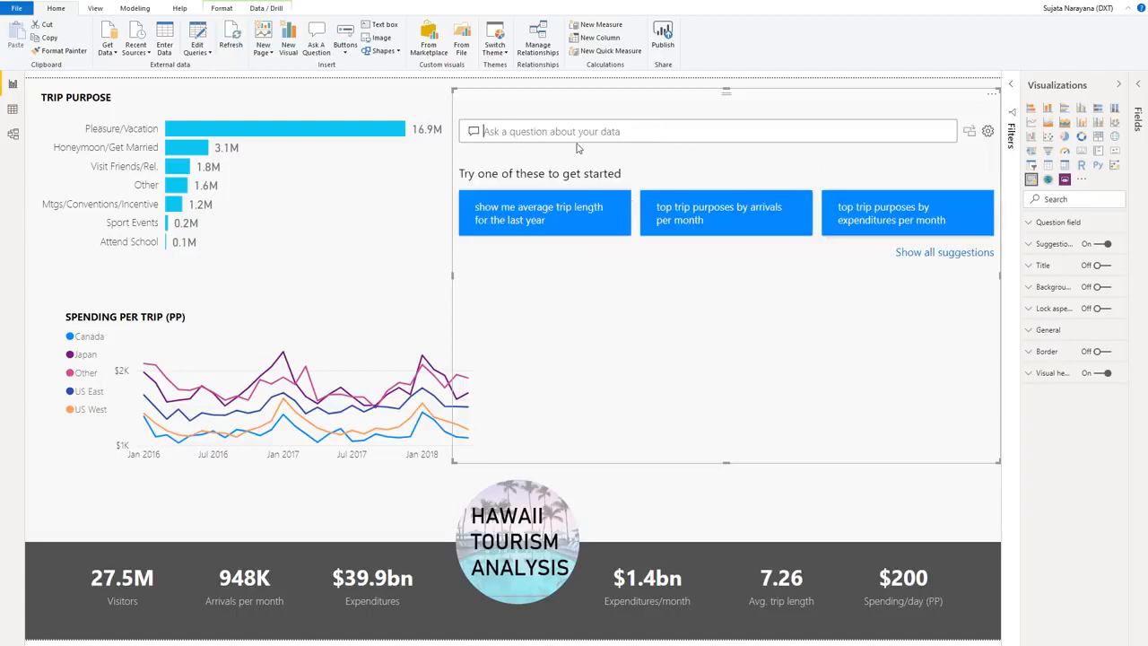
Step: Ask the Q&A visual "total visits by island", misspell the last word and accept the suggested correction
{"action": "type", "text": "total"}
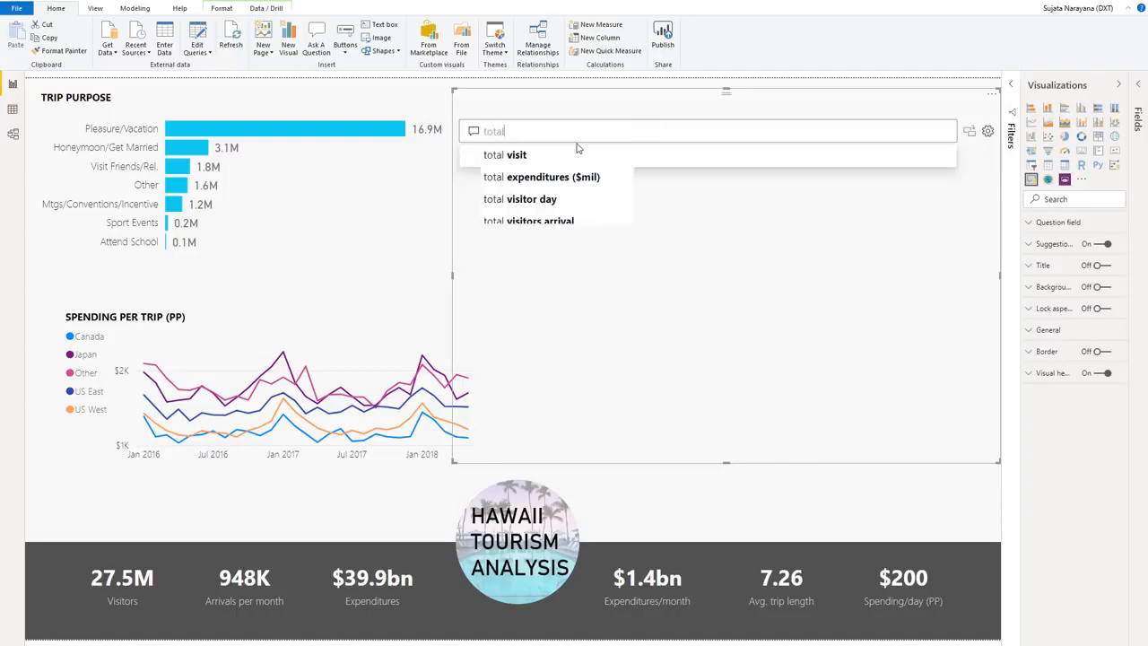
{"action": "type", "text": " visits by isla"}
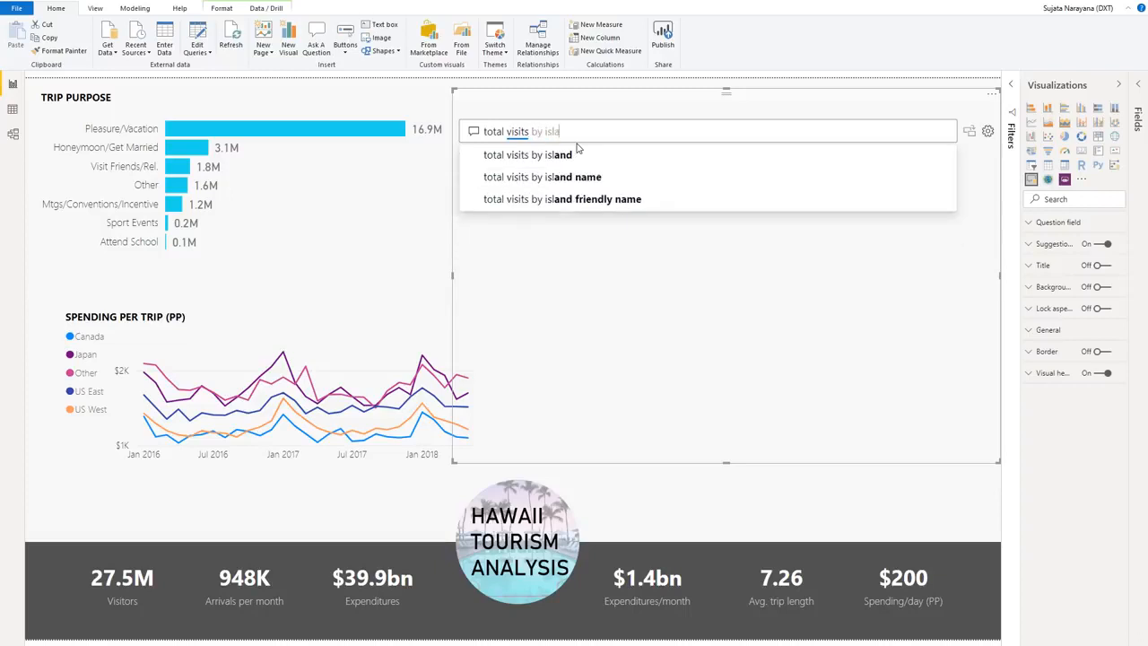
{"action": "type", "text": "nd"}
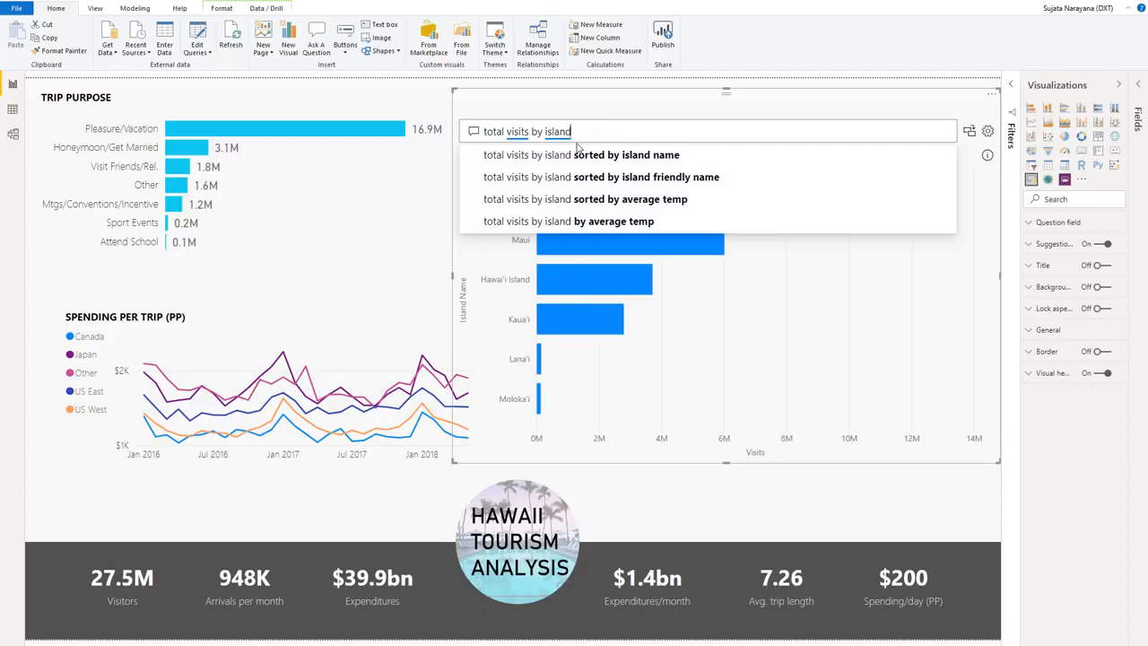
{"action": "key", "text": "Return"}
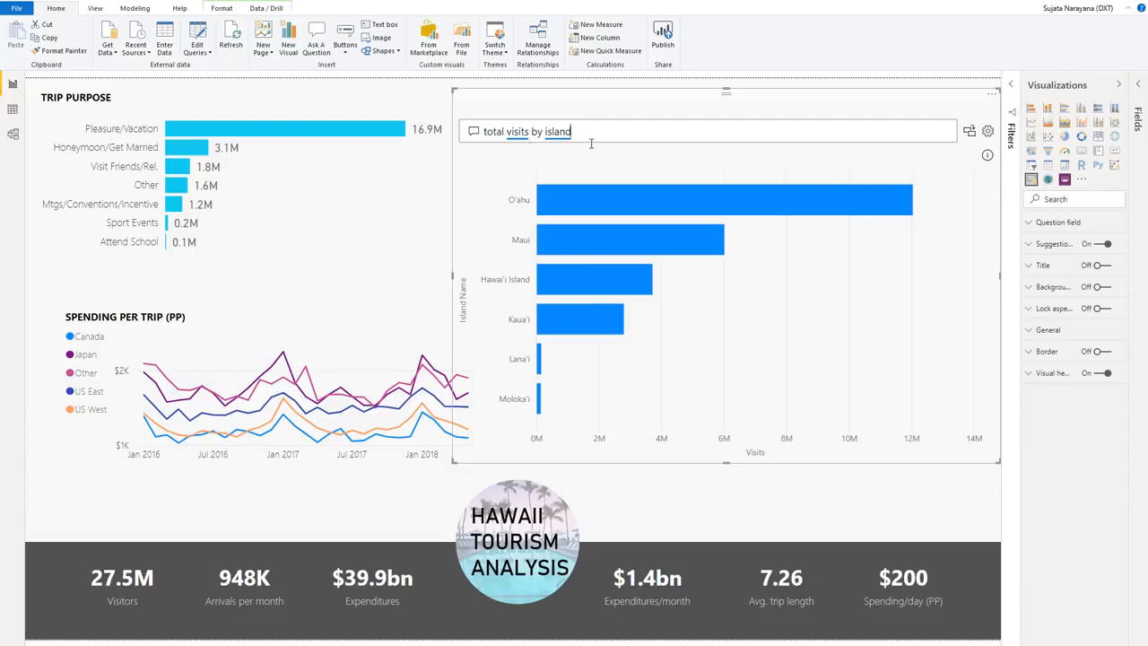
{"action": "key", "text": "BackSpace"}
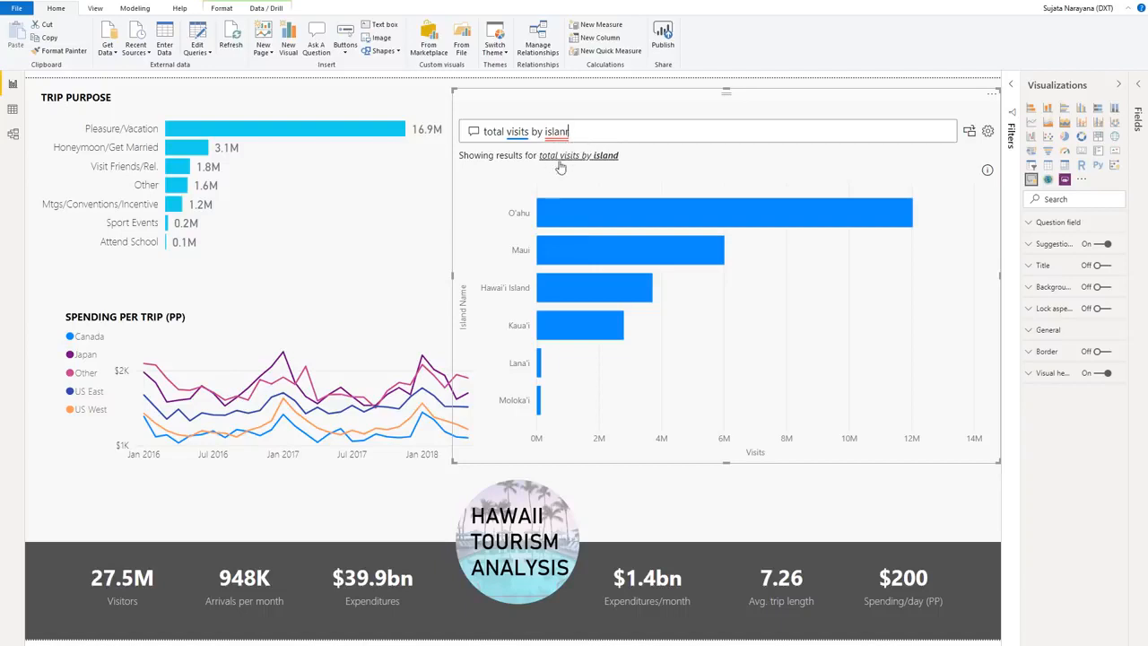
{"action": "left_click", "coordinate": [598, 159]}
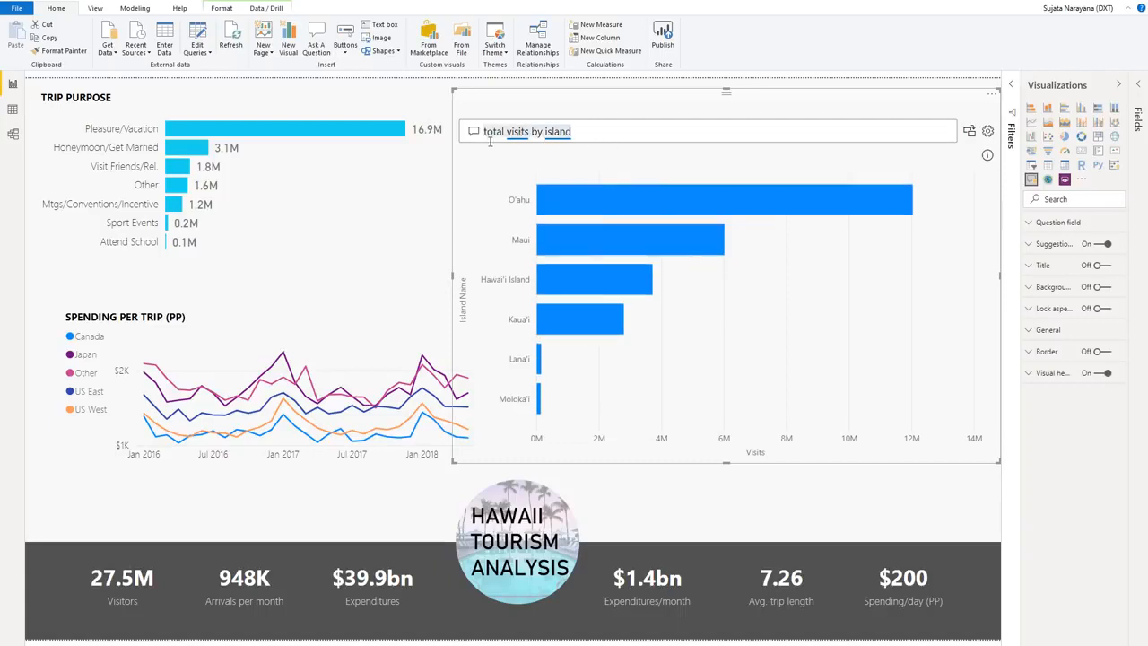
Step: Ask the Q&A visual "Show me average temp by landmass" and replace it with "Show me total visits by cooler islands"
{"action": "type", "text": "Show me average temp by landmass"}
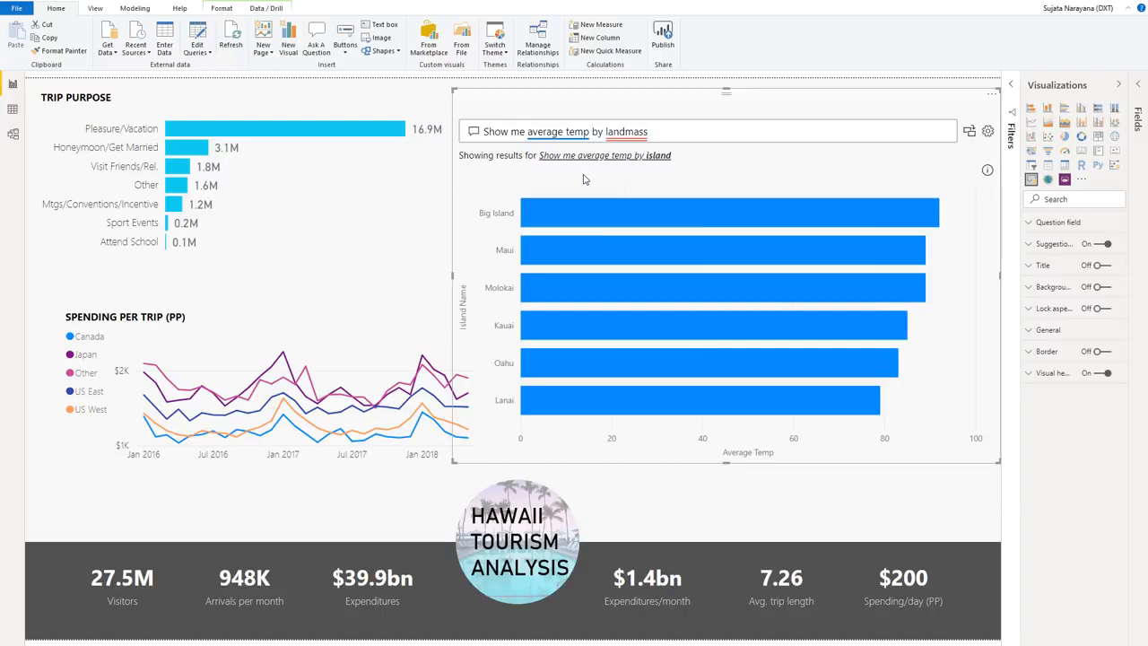
{"action": "left_click_drag", "start_coordinate": [658, 140], "coordinate": [481, 145]}
{"action": "type", "text": "Show me total visits by cooler islands"}
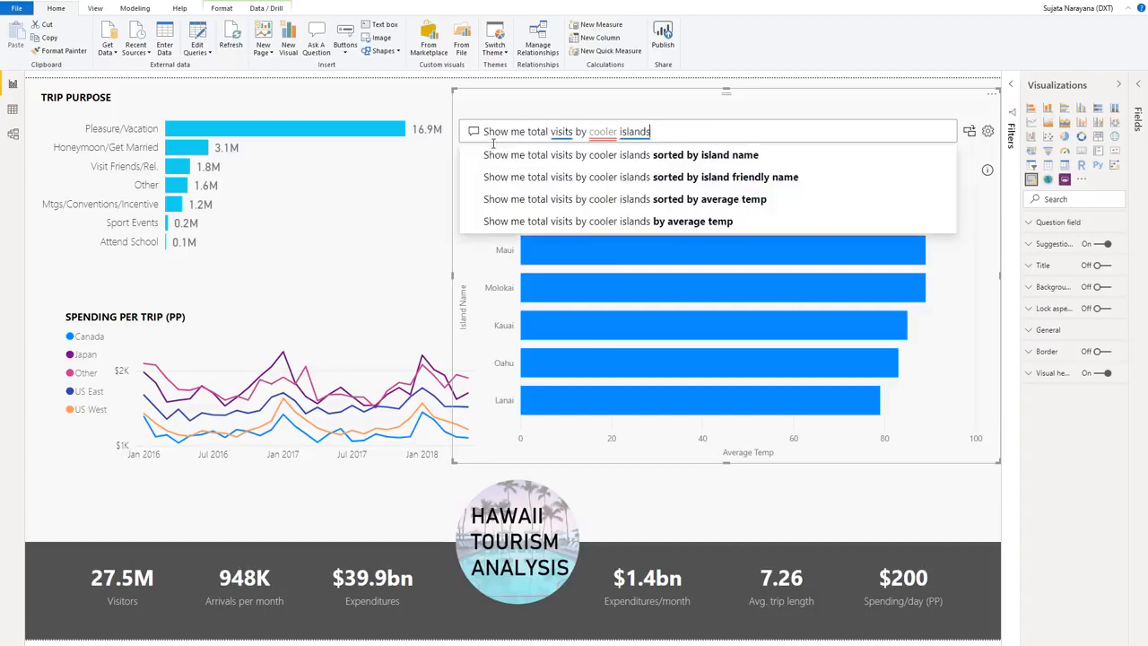
{"action": "left_click", "coordinate": [601, 104]}
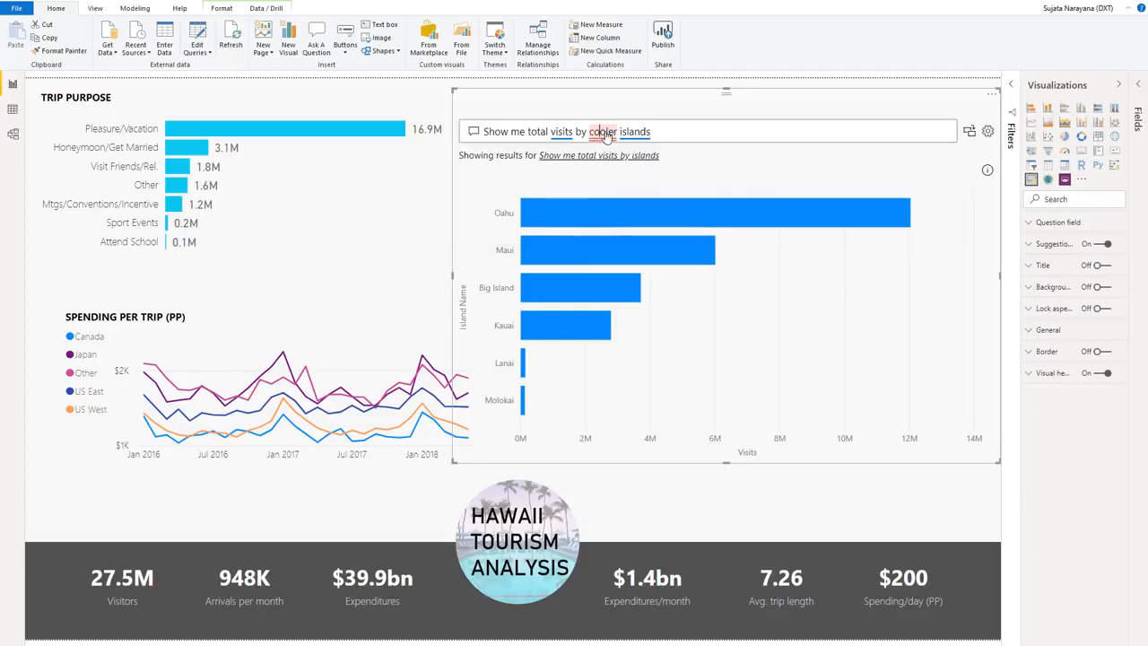
Step: Start defining the unrecognized term "cooler" in Teach Q&A and submit the question containing it
{"action": "left_click", "coordinate": [606, 133]}
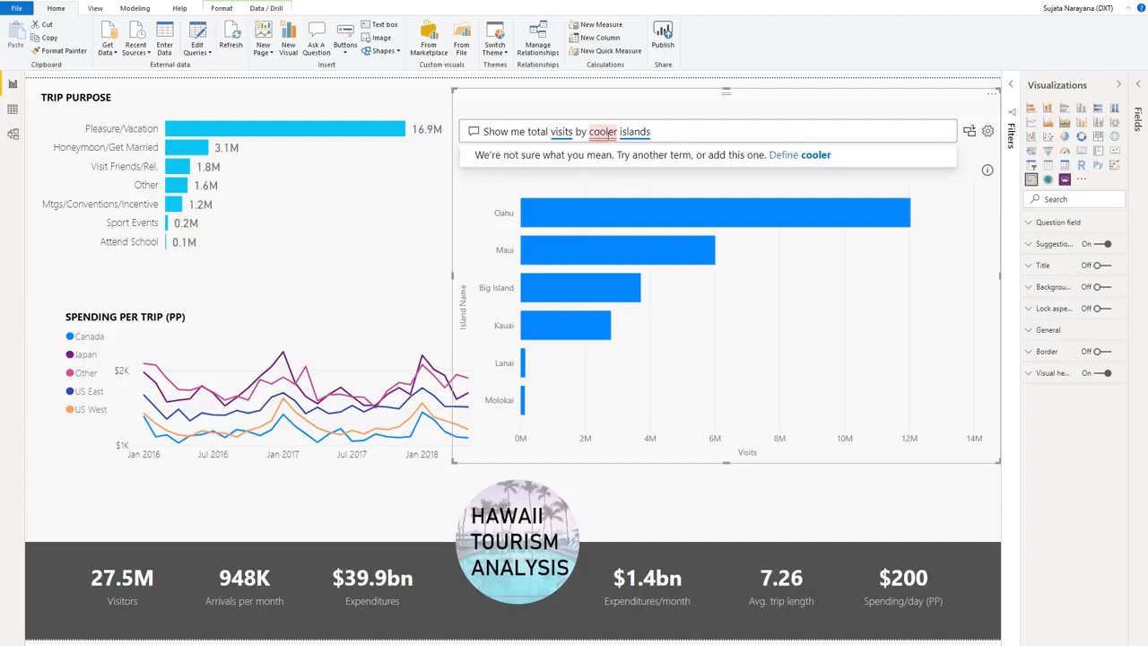
{"action": "left_click", "coordinate": [816, 156]}
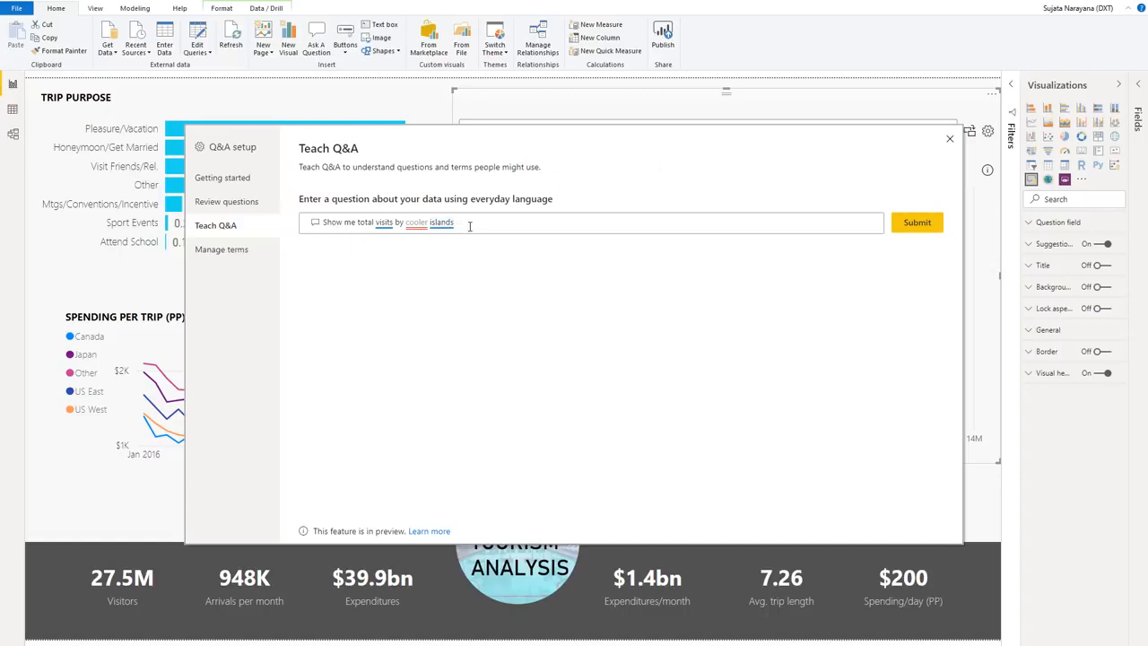
{"action": "left_click", "coordinate": [919, 223]}
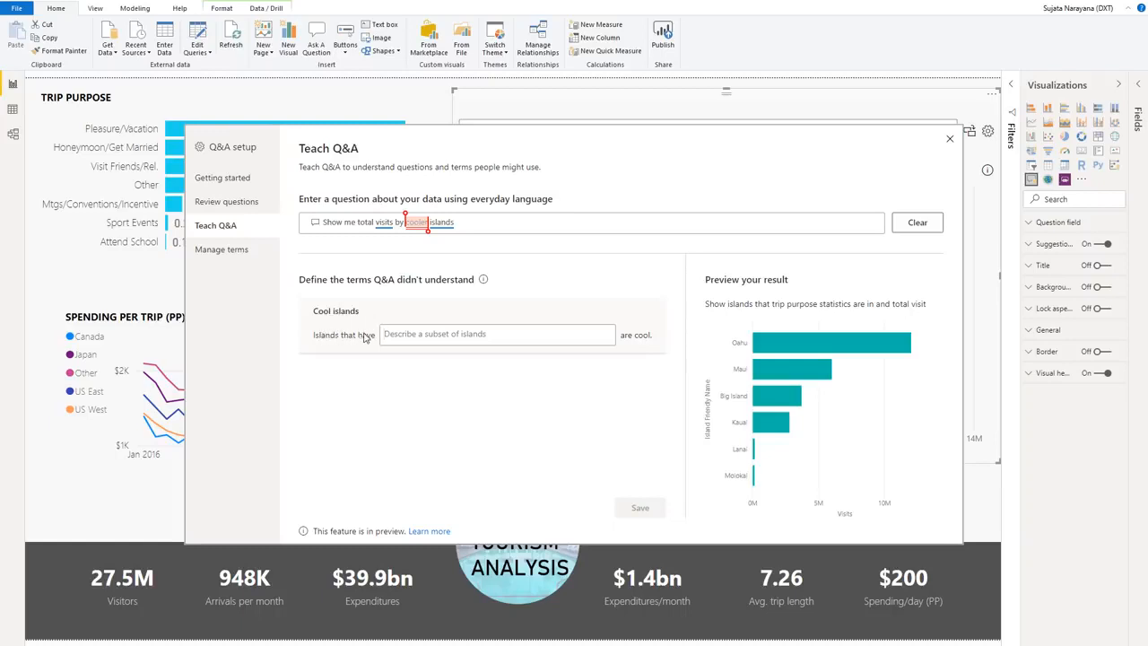
Step: Define cool islands as those with "average temp < 85" and save the definition
{"action": "left_click", "coordinate": [398, 335]}
{"action": "type", "text": "average "}
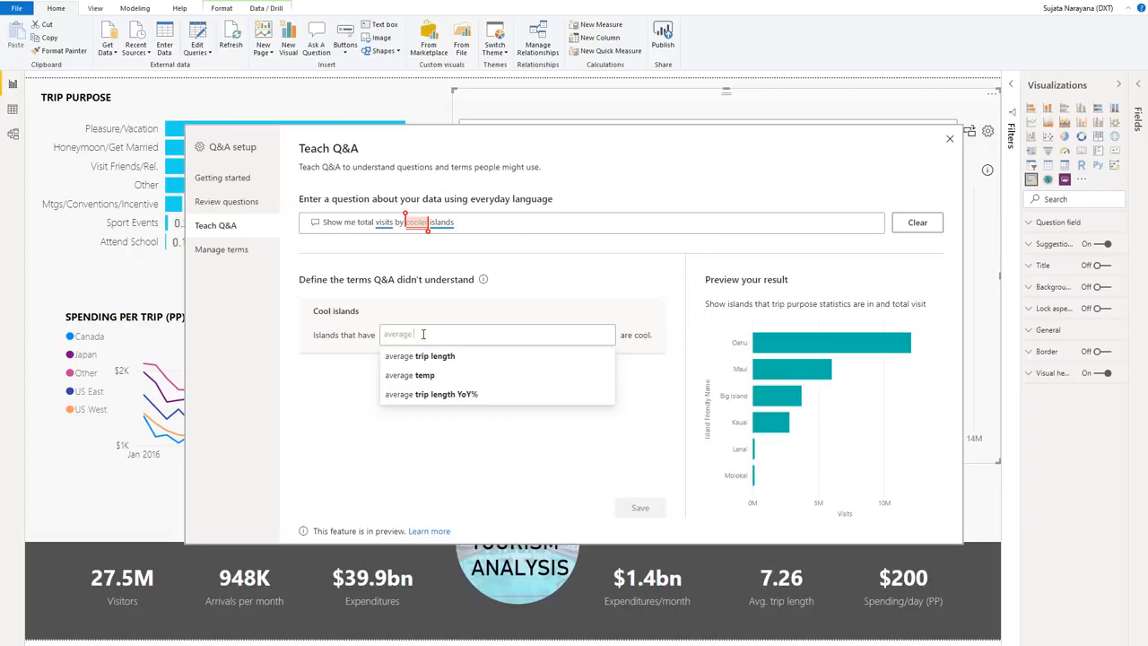
{"action": "type", "text": "temp"}
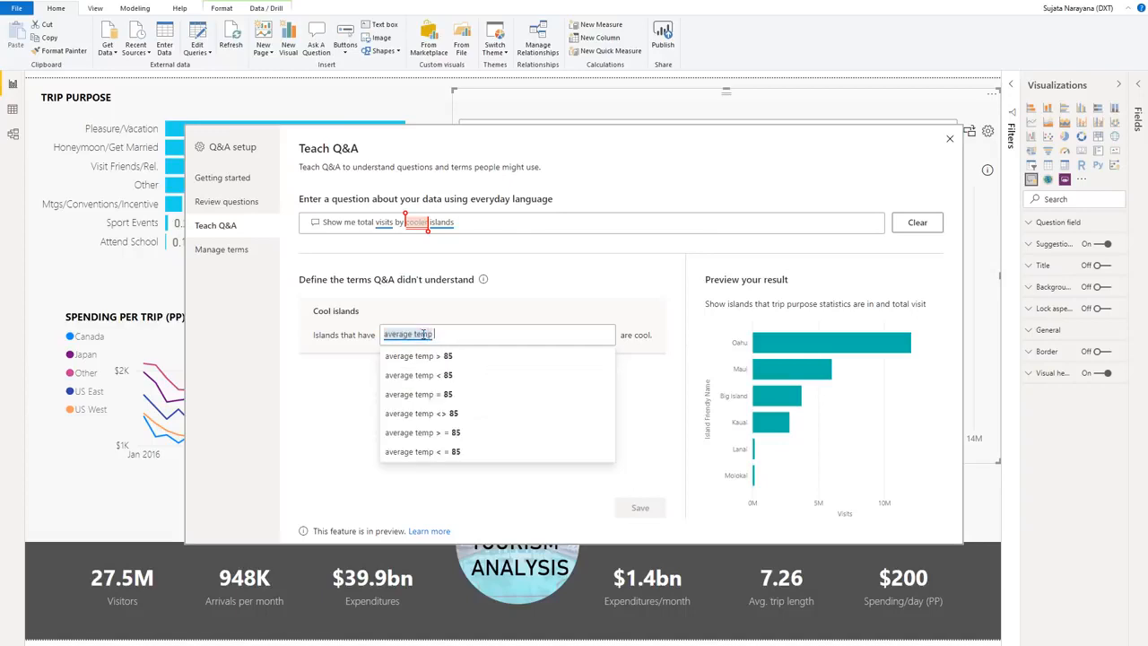
{"action": "type", "text": " < 85"}
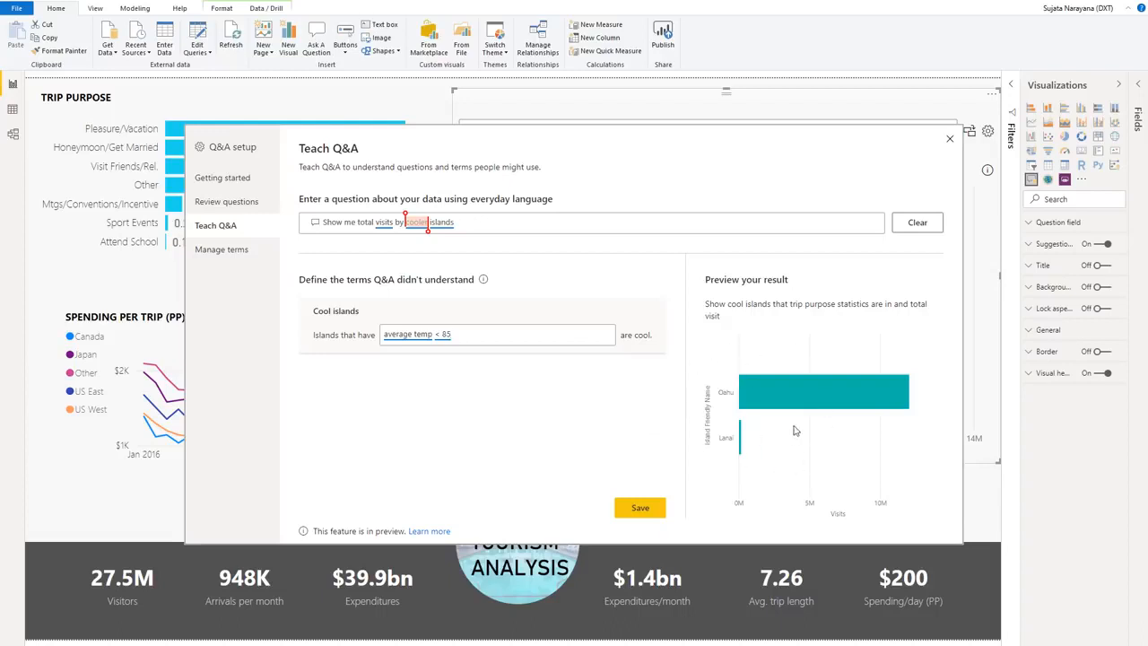
{"action": "mouse_move", "coordinate": [743, 395]}
{"action": "left_click", "coordinate": [651, 507]}
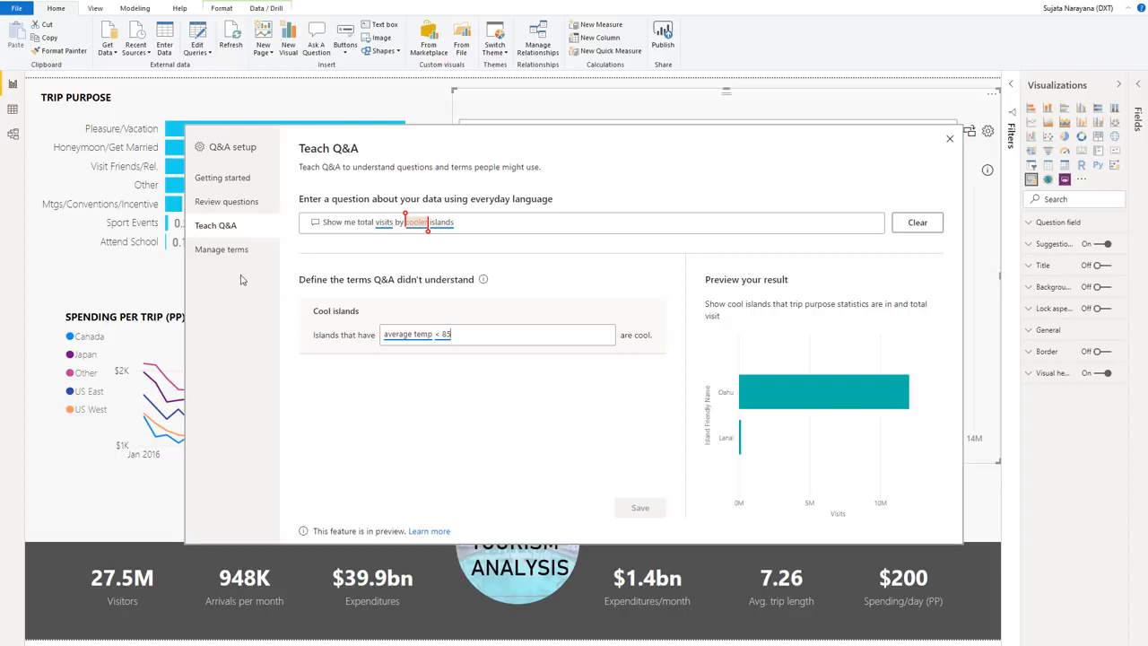
Step: Examine the terms taught to Q&A and the list of questions people have asked of the dataset
{"action": "left_click", "coordinate": [232, 254]}
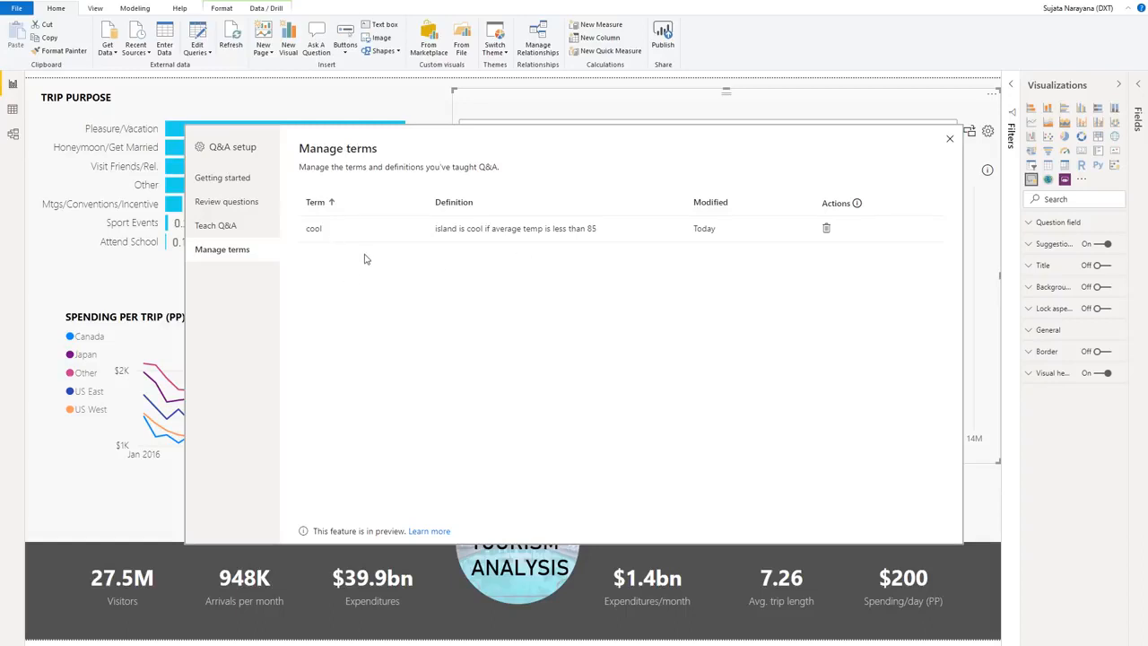
{"action": "left_click", "coordinate": [225, 203]}
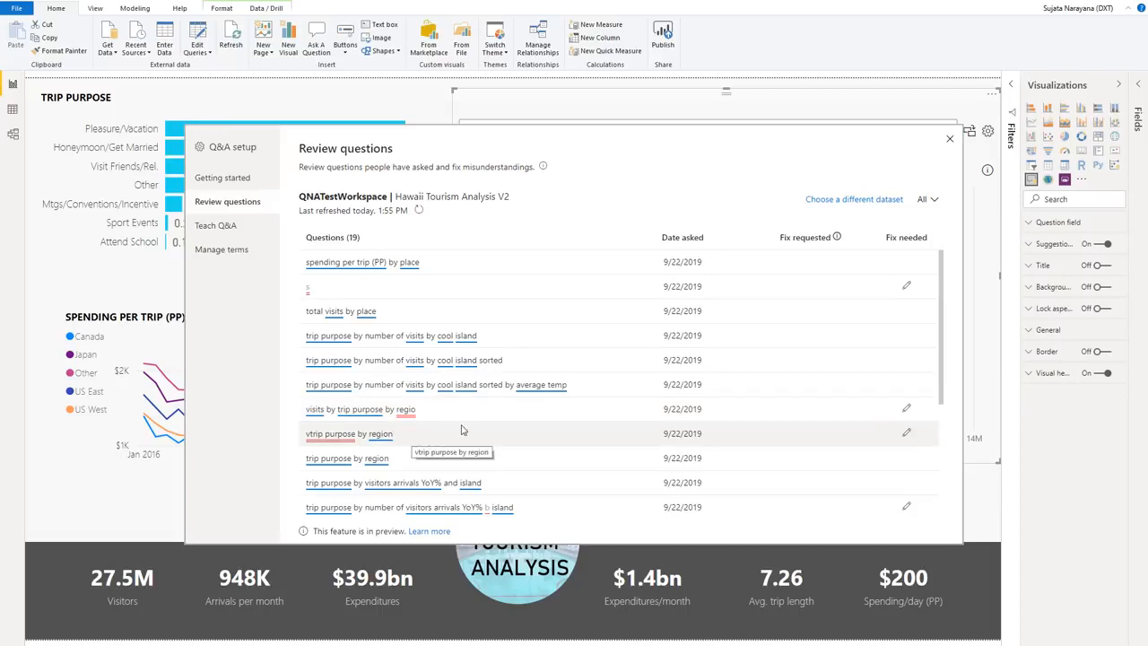
{"action": "scroll", "coordinate": [476, 421], "scroll_direction": "down", "scroll_amount": 1}
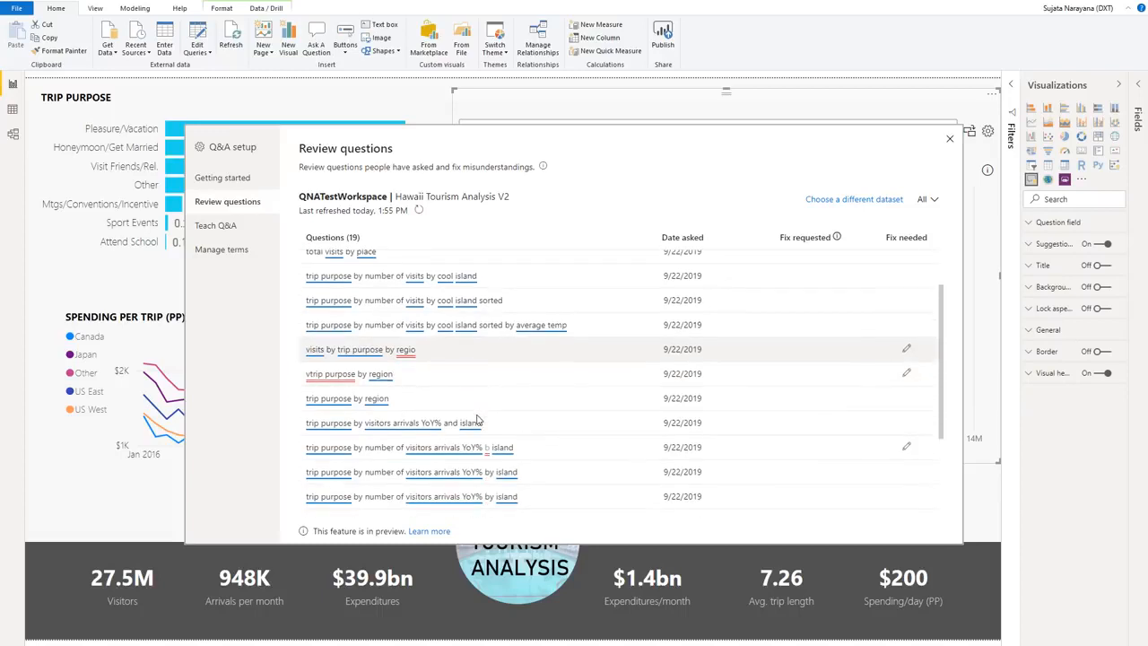
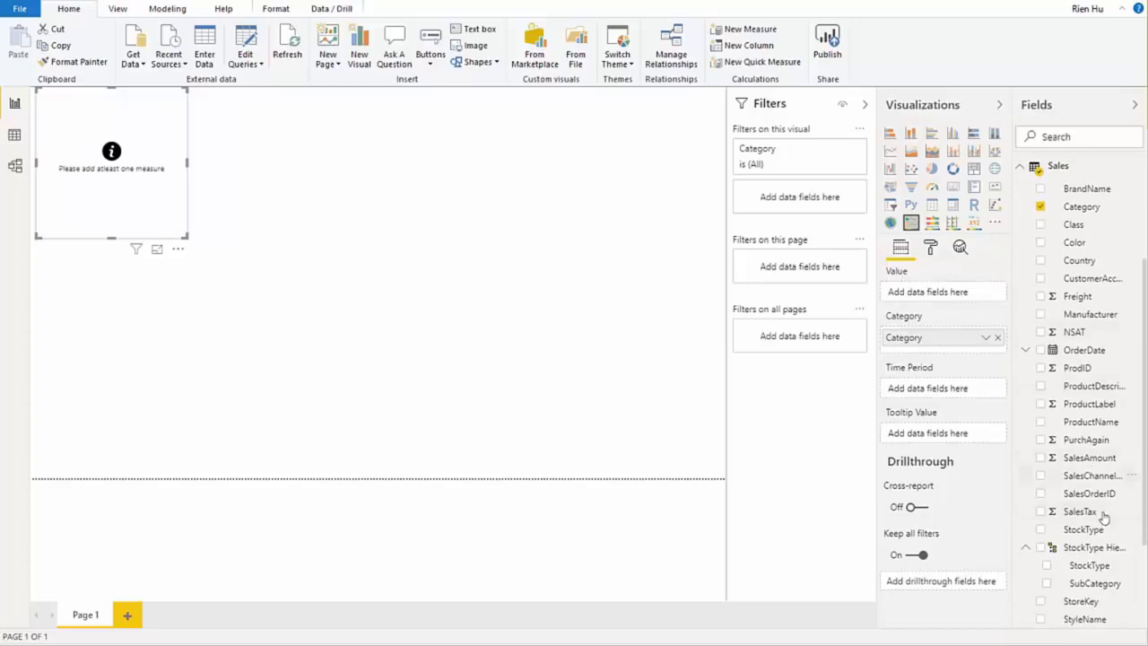
Step: Add the SubCategory field from the Sales table below Category in the custom visual's category hierarchy
{"action": "scroll", "coordinate": [1090, 555], "scroll_direction": "down", "scroll_amount": 1}
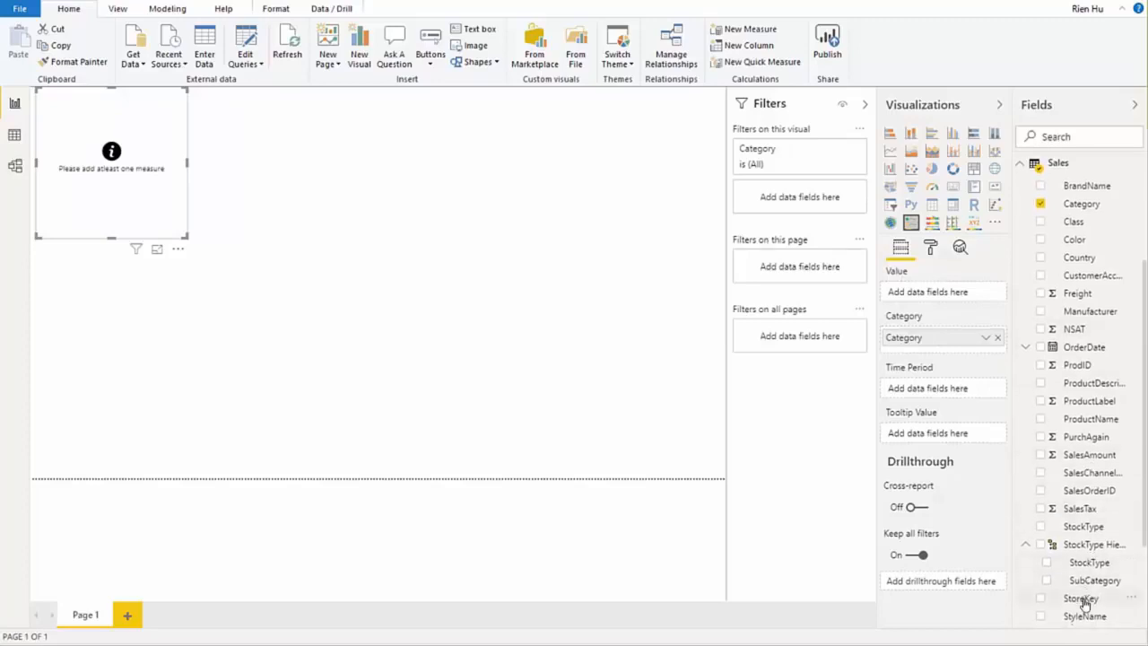
{"action": "scroll", "coordinate": [1085, 597], "scroll_direction": "down", "scroll_amount": 2}
{"action": "left_click_drag", "start_coordinate": [1085, 574], "coordinate": [935, 356]}
Step: Assign SalesAmount as the custom visual's value and OrderDate as its time period
{"action": "scroll", "coordinate": [1088, 429], "scroll_direction": "down", "scroll_amount": 1}
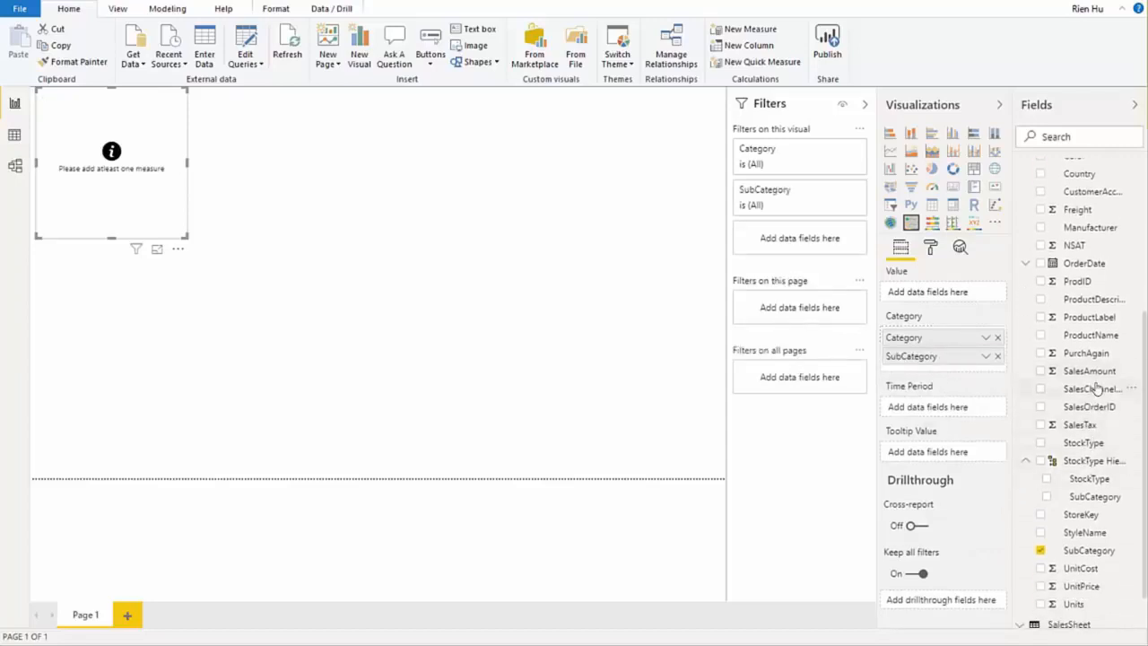
{"action": "left_click_drag", "start_coordinate": [1094, 372], "coordinate": [961, 293]}
{"action": "scroll", "coordinate": [1058, 316], "scroll_direction": "up", "scroll_amount": 3}
{"action": "scroll", "coordinate": [1055, 318], "scroll_direction": "up", "scroll_amount": 2}
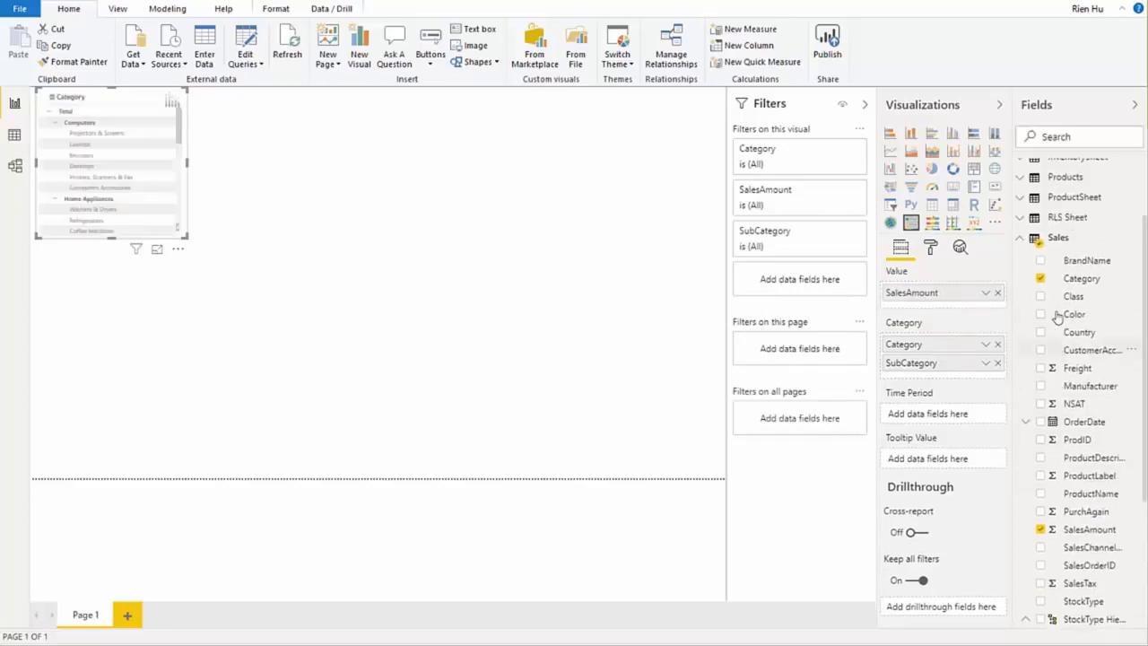
{"action": "left_click_drag", "start_coordinate": [1081, 424], "coordinate": [959, 414]}
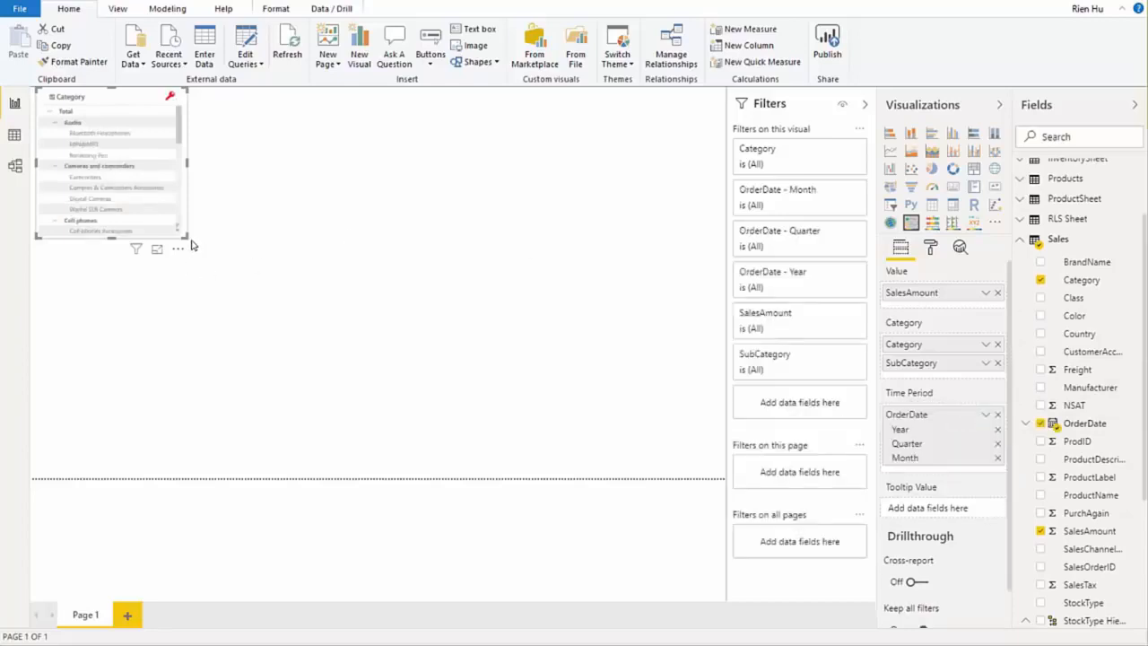
Step: Enlarge the custom visual until it spans nearly the full width of the report page
{"action": "left_click_drag", "start_coordinate": [186, 239], "coordinate": [703, 455]}
{"action": "left_click", "coordinate": [703, 455]}
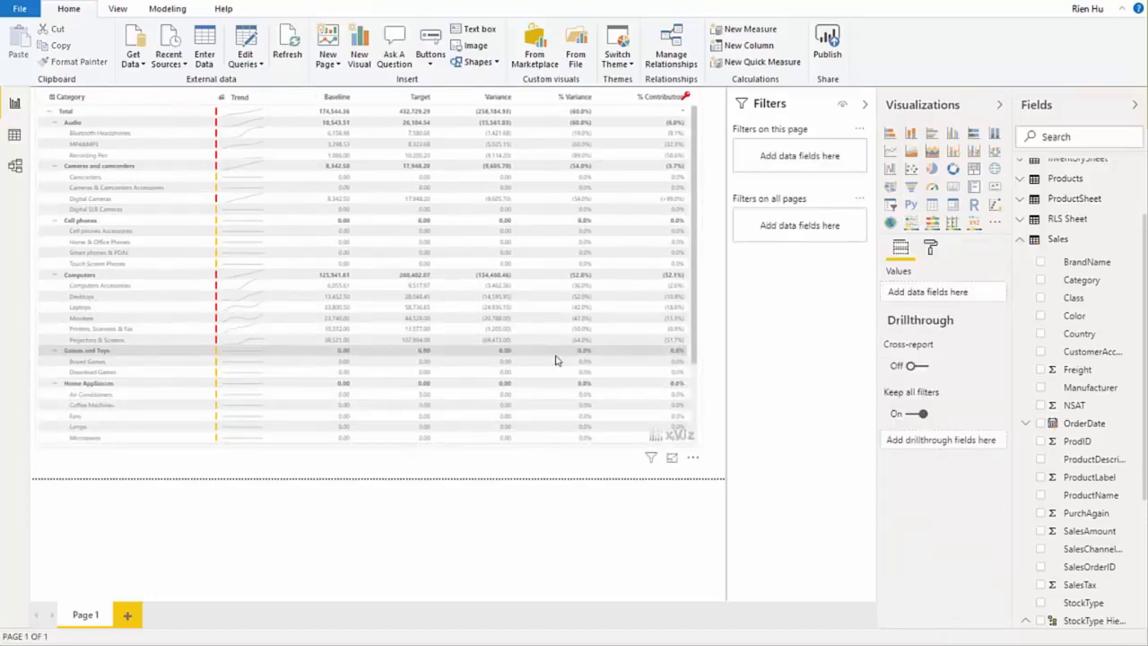
Step: Turn on Semantic Formatting in the custom visual's number formatting settings
{"action": "left_click", "coordinate": [930, 248]}
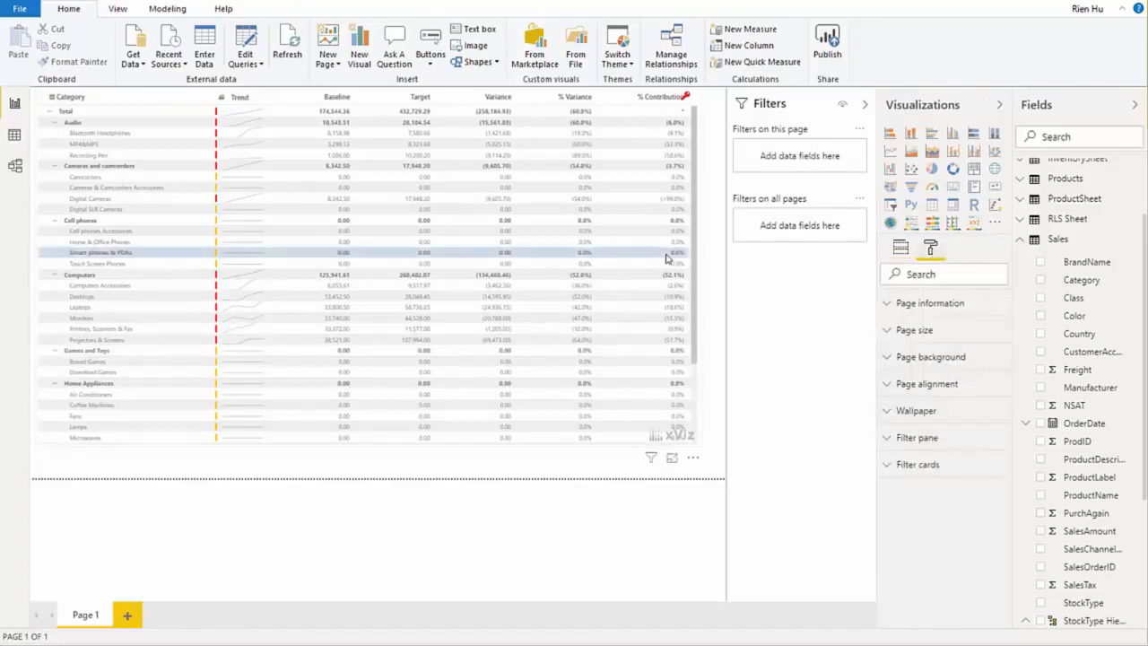
{"action": "left_click", "coordinate": [617, 103]}
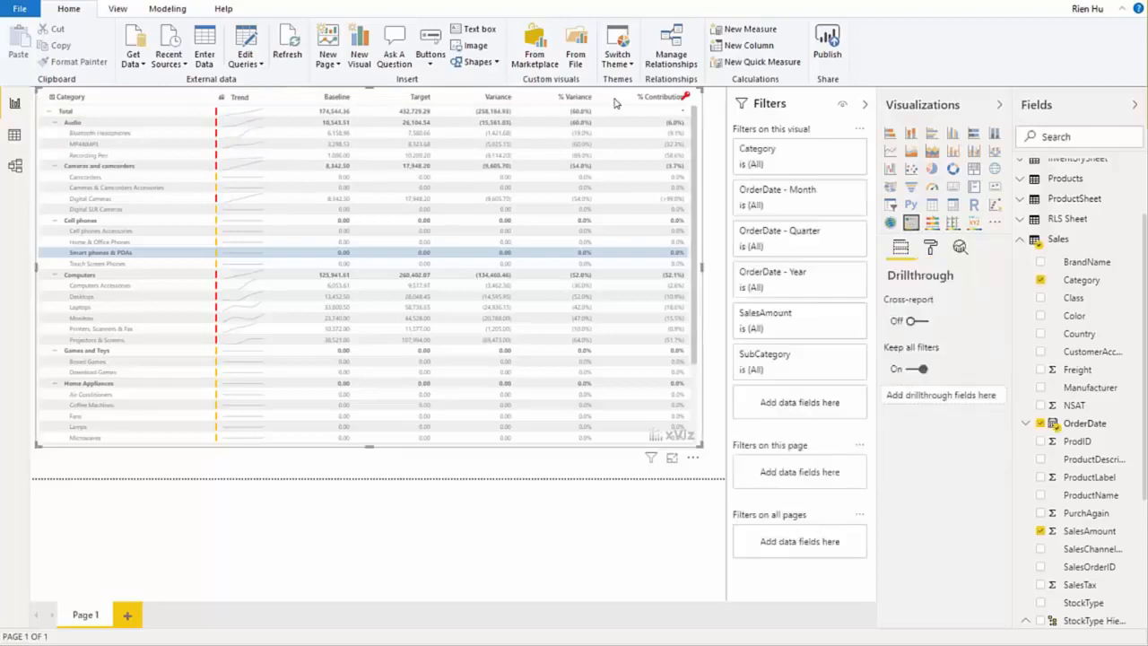
{"action": "left_click", "coordinate": [932, 249]}
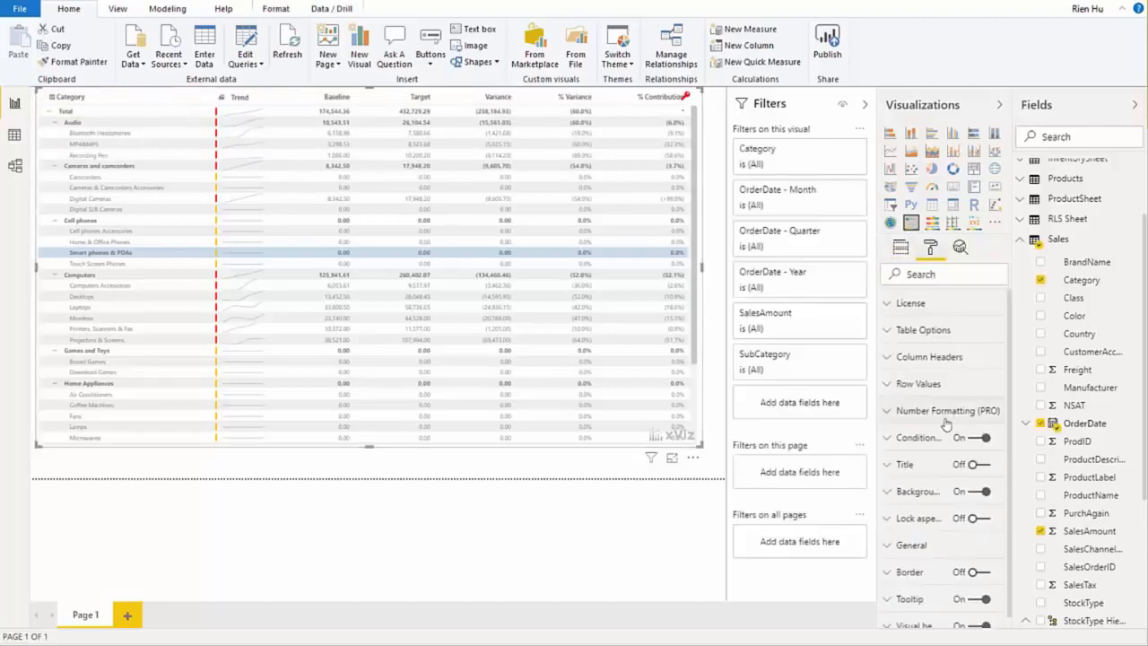
{"action": "left_click", "coordinate": [888, 410]}
{"action": "scroll", "coordinate": [910, 367], "scroll_direction": "down", "scroll_amount": 3}
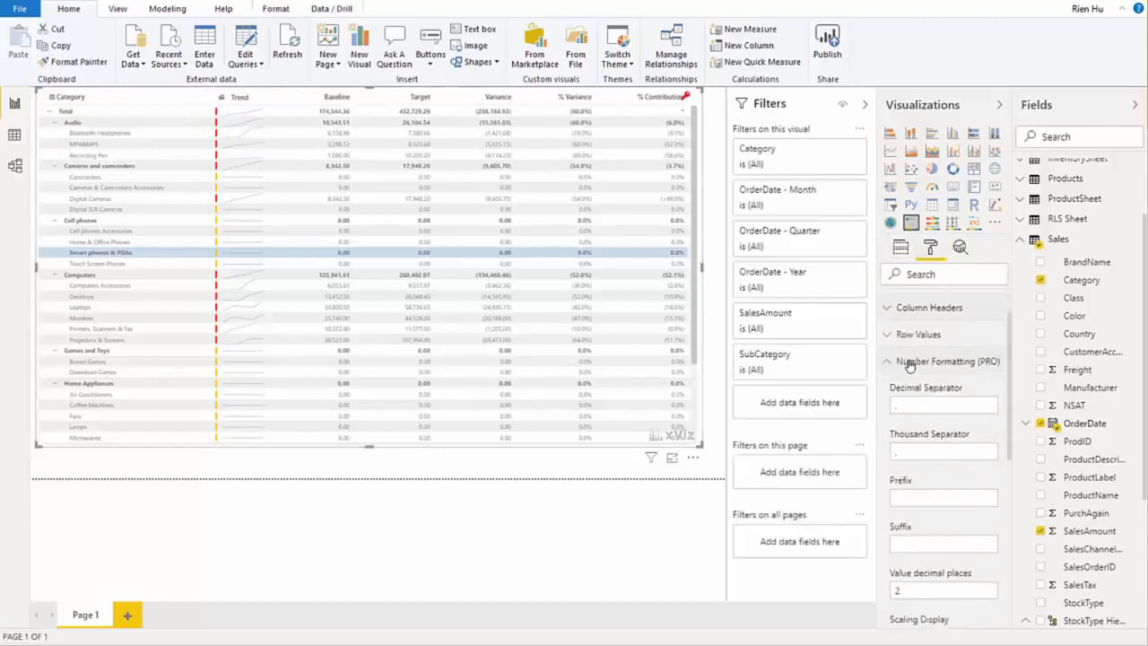
{"action": "scroll", "coordinate": [901, 482], "scroll_direction": "up", "scroll_amount": 1}
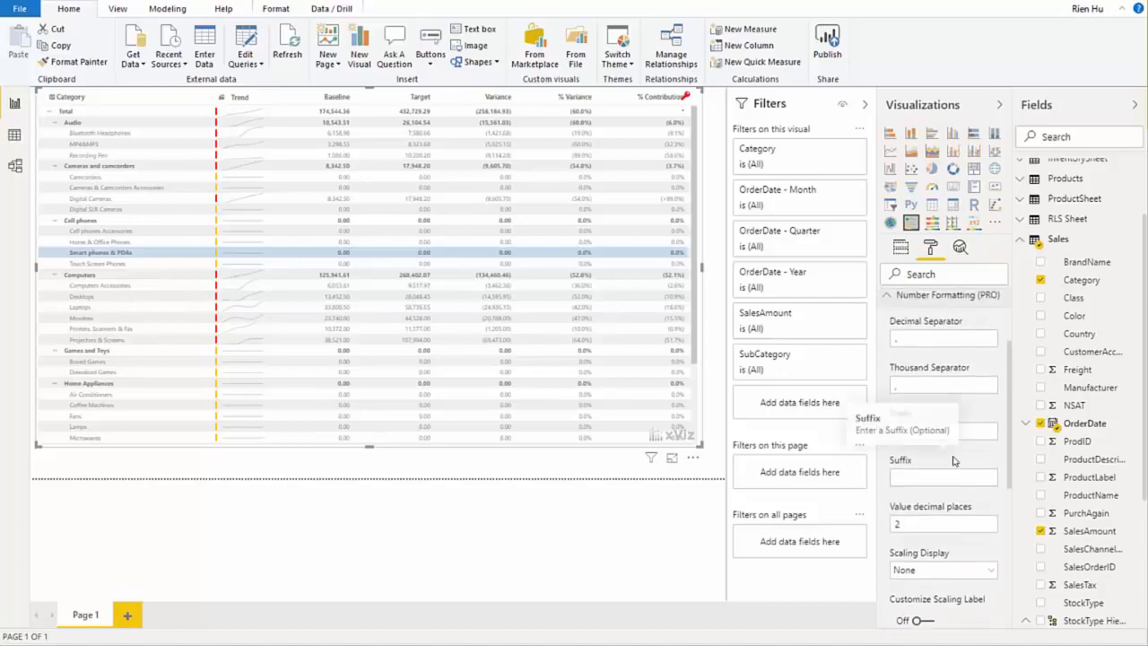
{"action": "scroll", "coordinate": [946, 511], "scroll_direction": "down", "scroll_amount": 3}
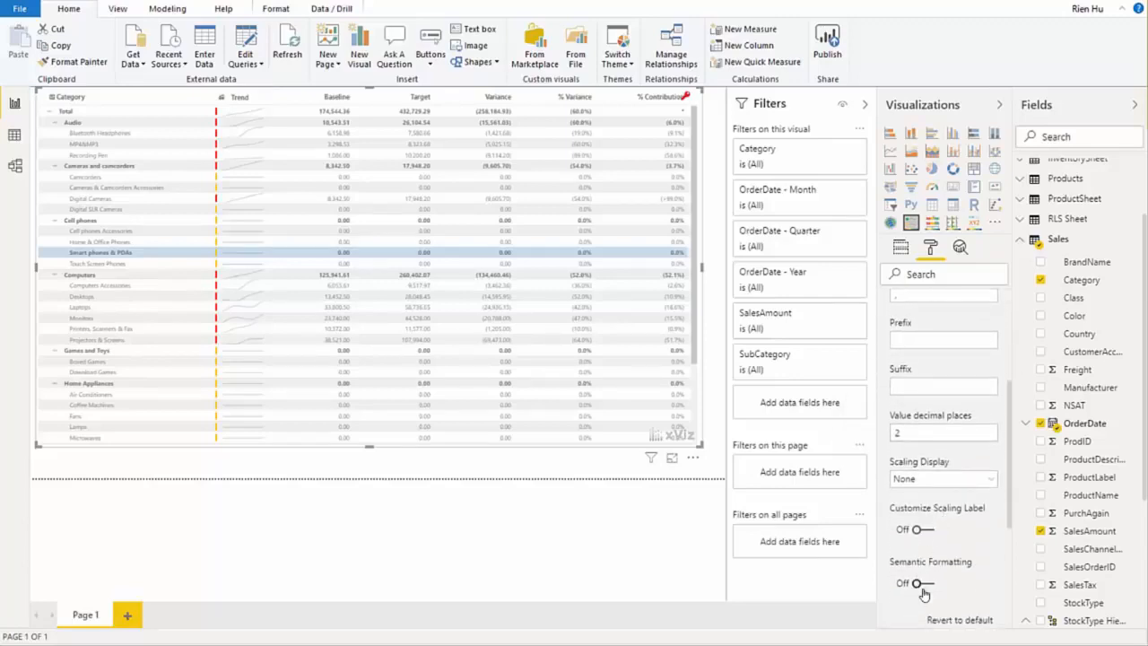
{"action": "scroll", "coordinate": [924, 580], "scroll_direction": "down", "scroll_amount": 1}
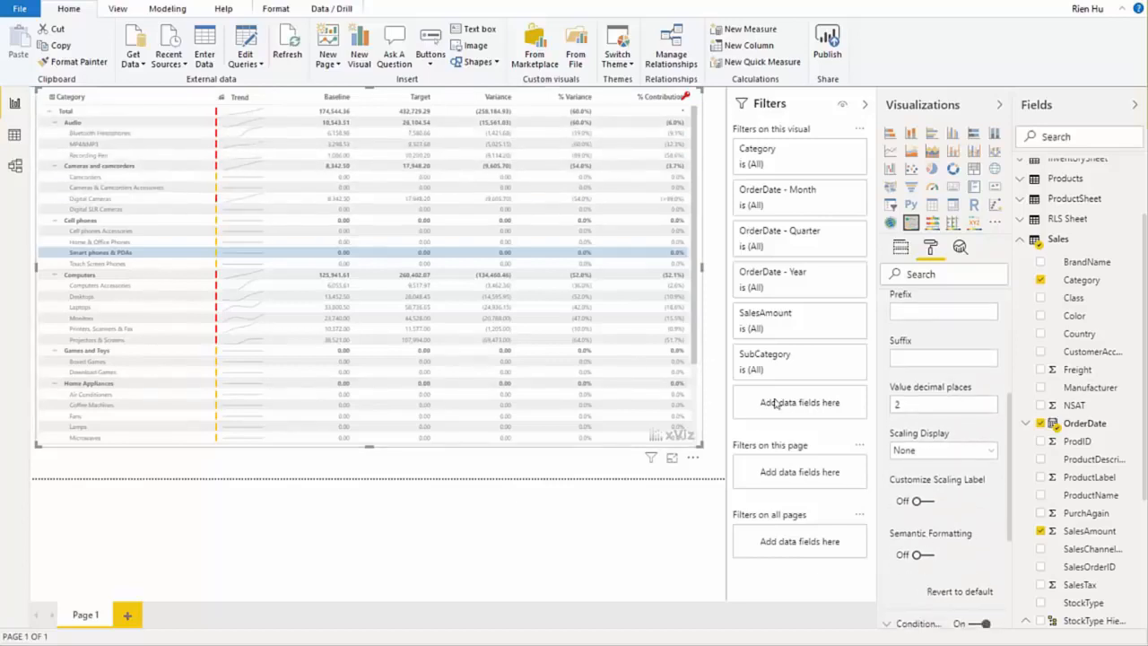
{"action": "left_click", "coordinate": [916, 555]}
{"action": "scroll", "coordinate": [932, 439], "scroll_direction": "down", "scroll_amount": 6}
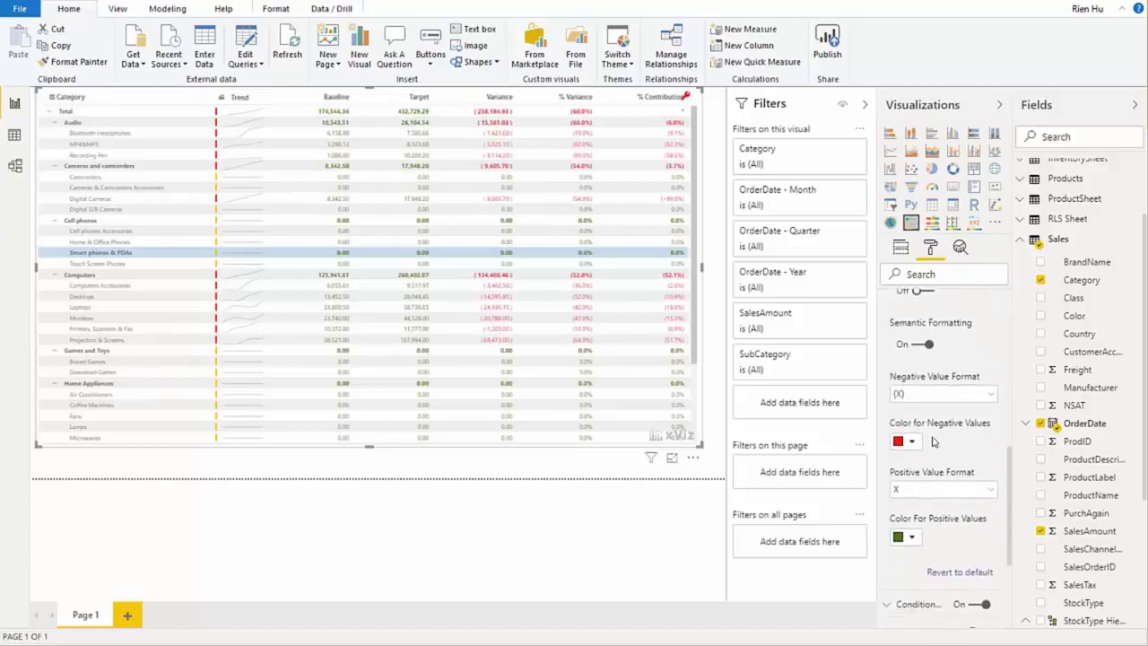
Step: Choose (X) as the custom visual's negative value format
{"action": "left_click", "coordinate": [923, 400]}
{"action": "left_click", "coordinate": [923, 409]}
{"action": "scroll", "coordinate": [936, 500], "scroll_direction": "down", "scroll_amount": 1}
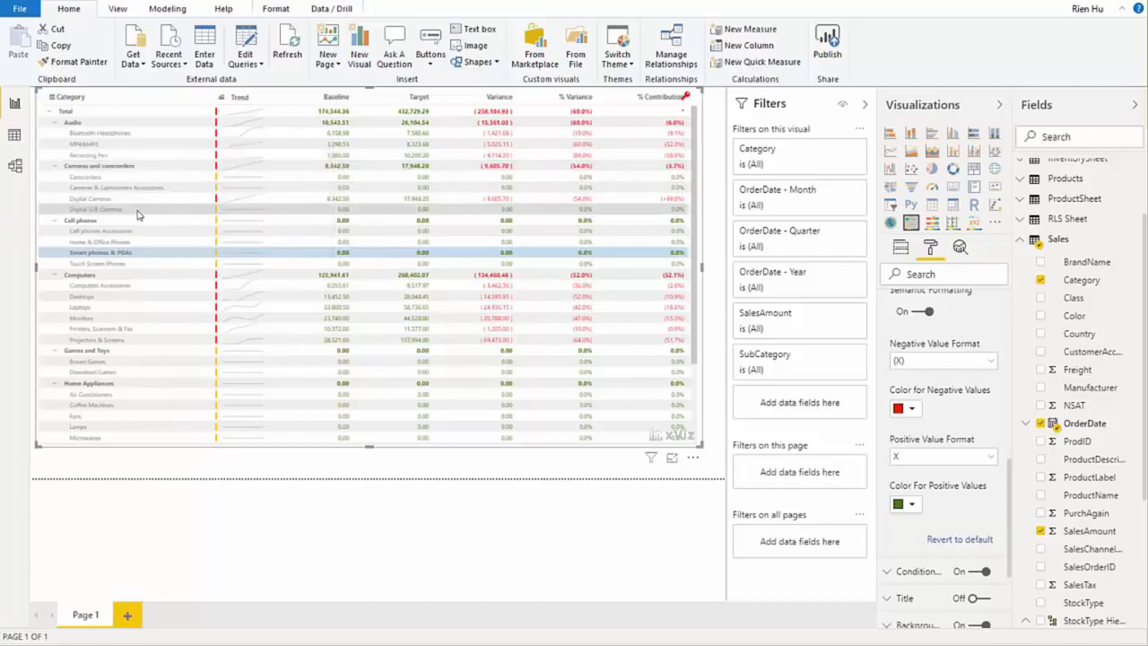
Step: Look at the hide, re-arrange, sort, display and expand options for the Cameras and camcorders row
{"action": "right_click", "coordinate": [117, 171]}
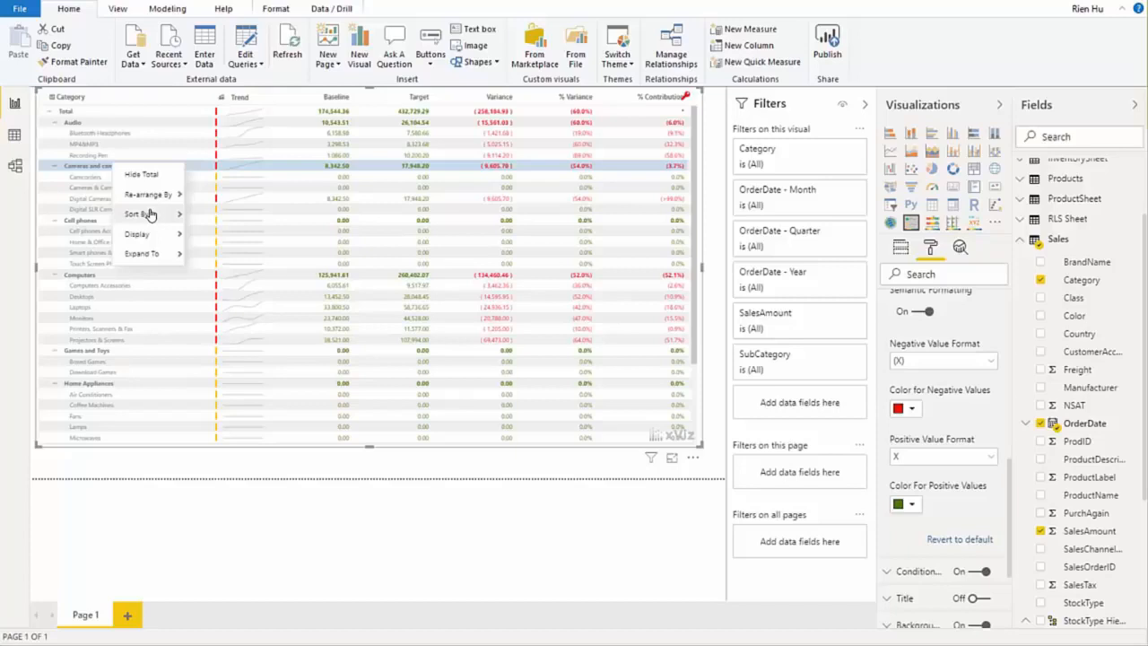
{"action": "left_click", "coordinate": [161, 279]}
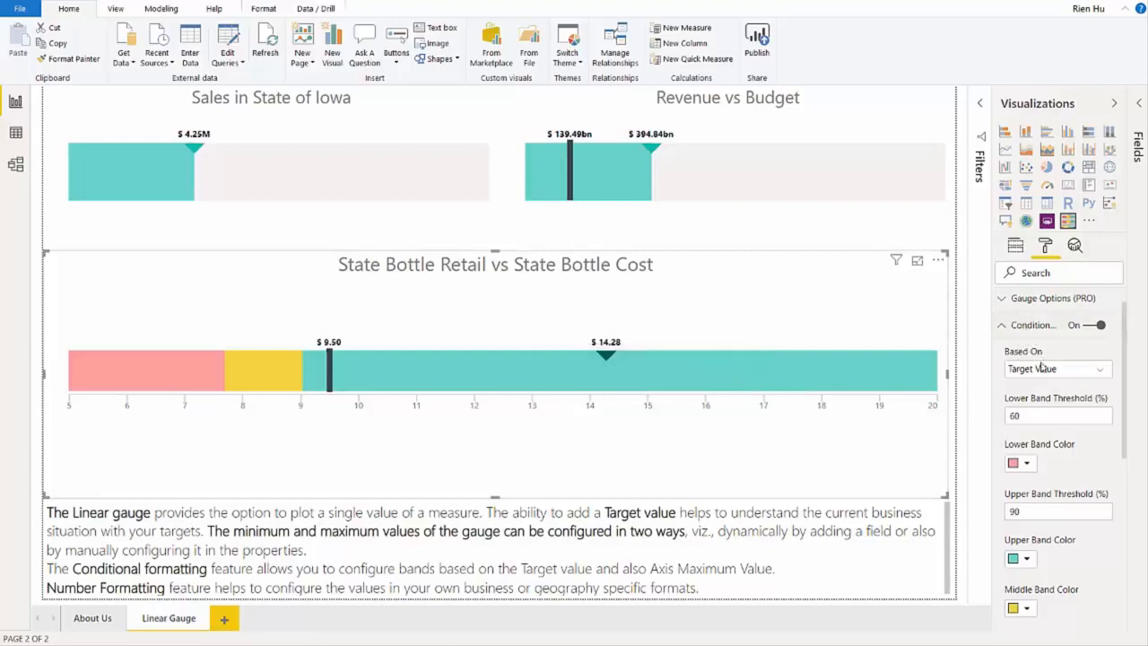
Step: Recolor the lower band of the State Bottle Retail vs State Bottle Cost gauge dark gray and set its threshold to 70%
{"action": "left_click", "coordinate": [1022, 463]}
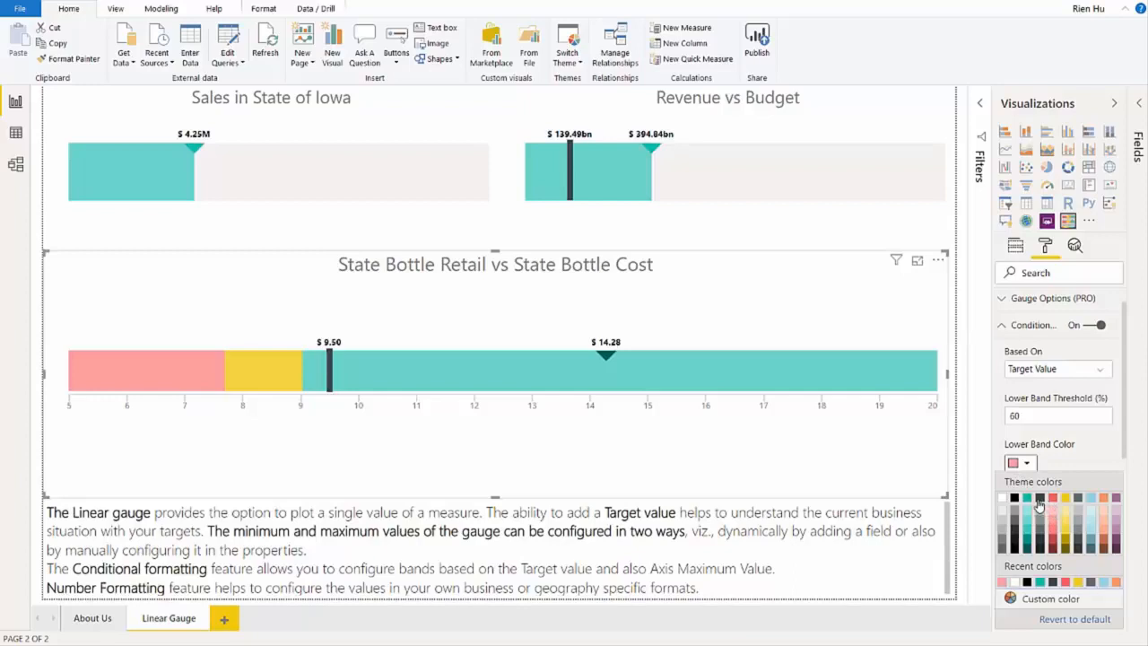
{"action": "left_click", "coordinate": [1039, 498]}
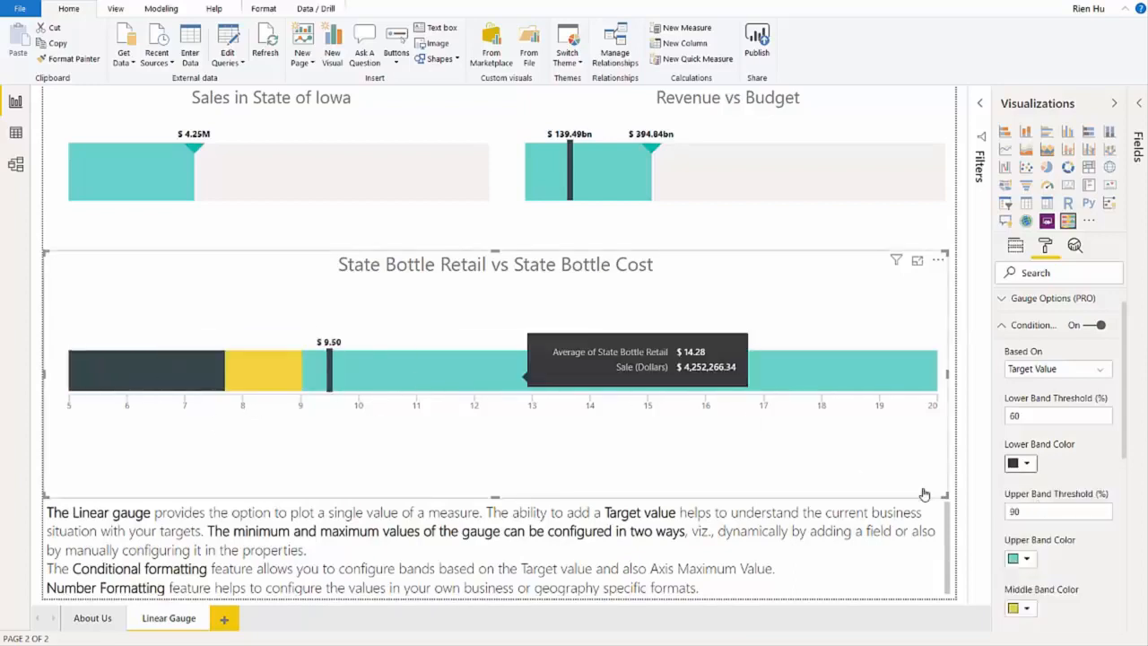
{"action": "left_click", "coordinate": [1040, 415]}
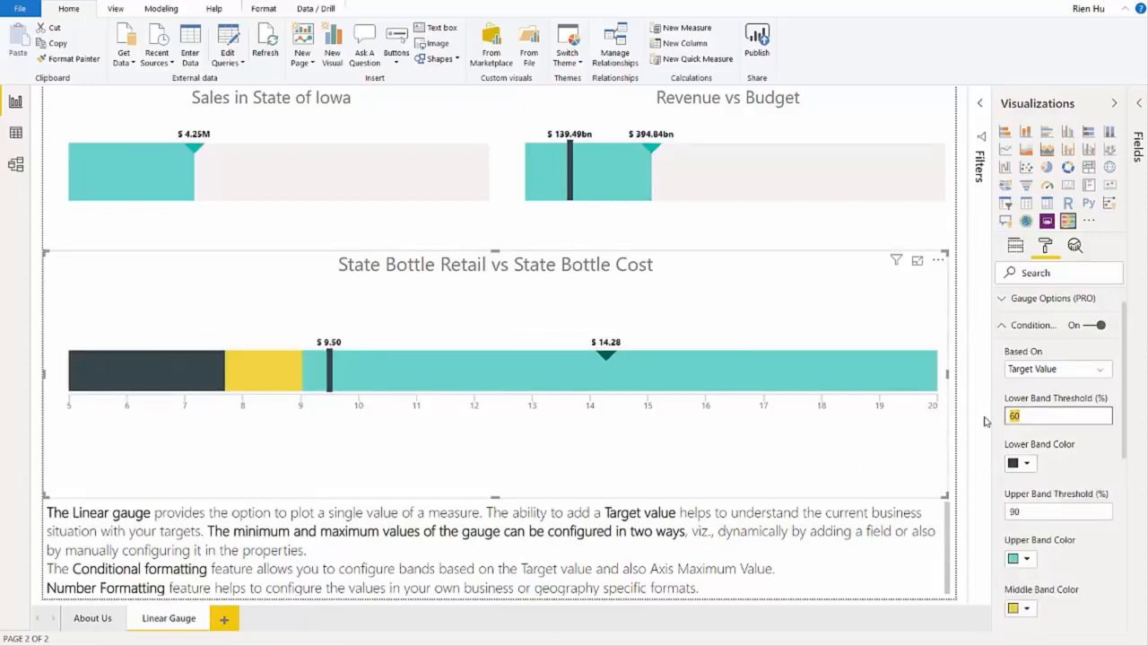
{"action": "type", "text": "70"}
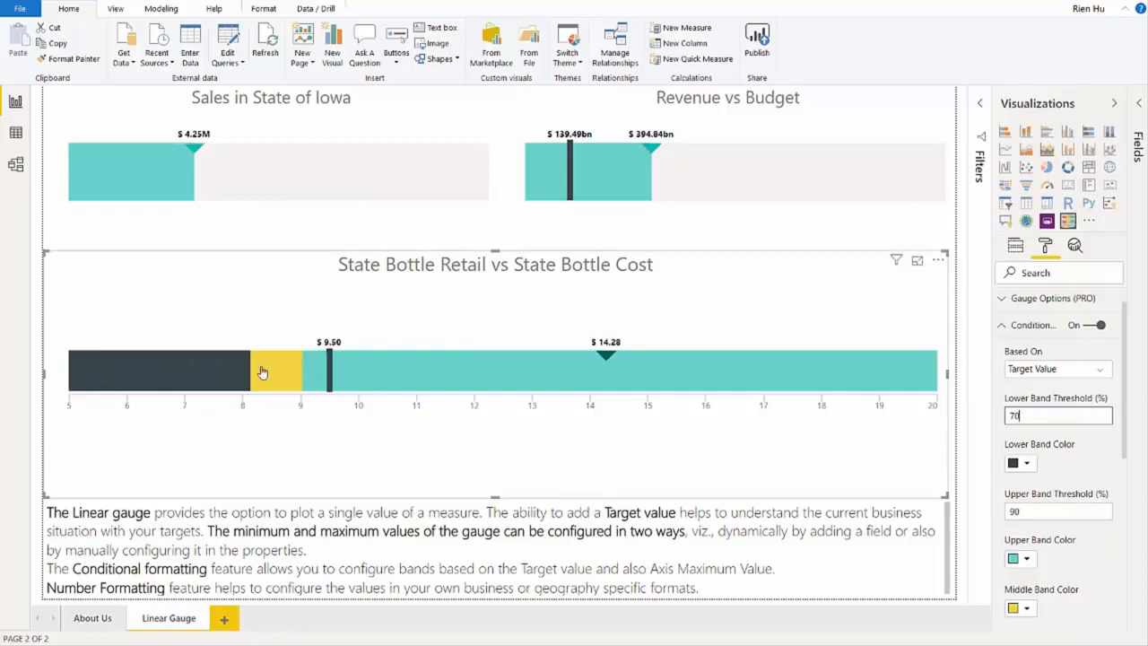
Step: Set the linear gauge's lower band threshold to 55%
{"action": "key", "text": "BackSpace"}
{"action": "key", "text": "BackSpace"}
{"action": "type", "text": "55"}
Step: Examine the linear gauge's options for font family, minimum and maximum values, and value markers
{"action": "scroll", "coordinate": [1033, 440], "scroll_direction": "up", "scroll_amount": 1}
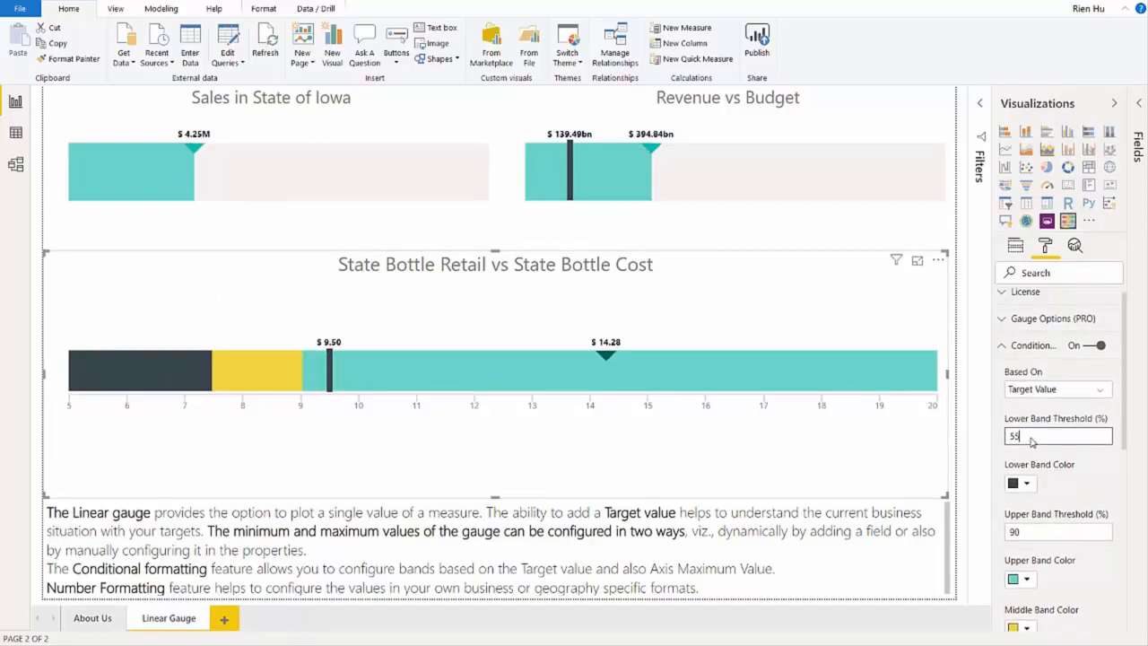
{"action": "left_click", "coordinate": [1023, 323]}
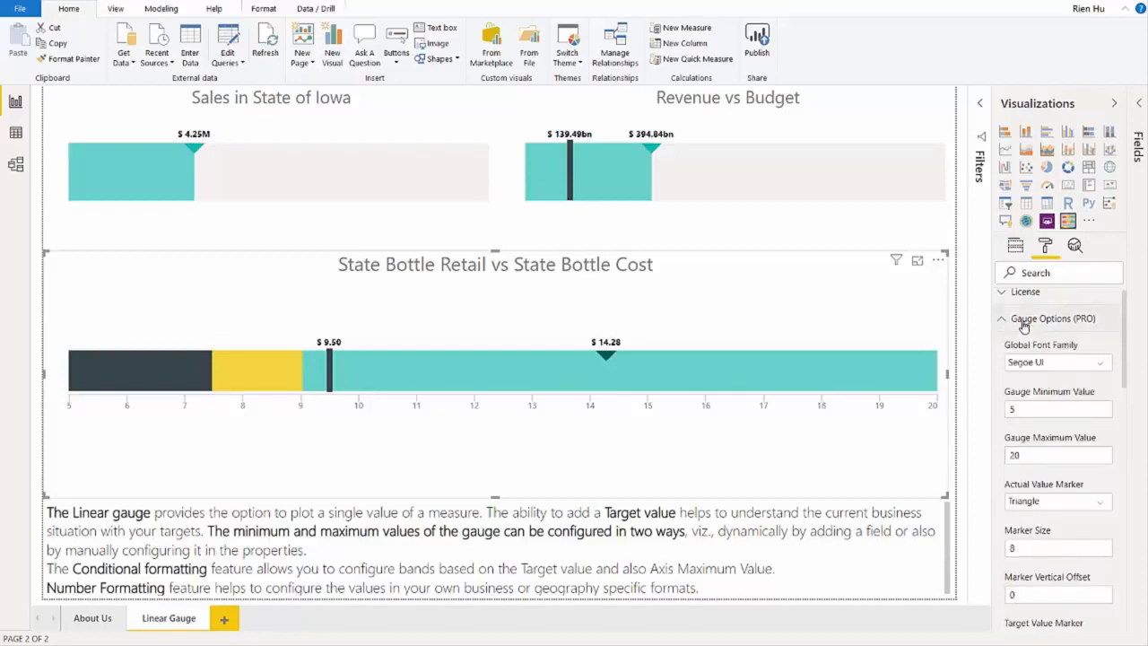
{"action": "scroll", "coordinate": [1054, 353], "scroll_direction": "down", "scroll_amount": 3}
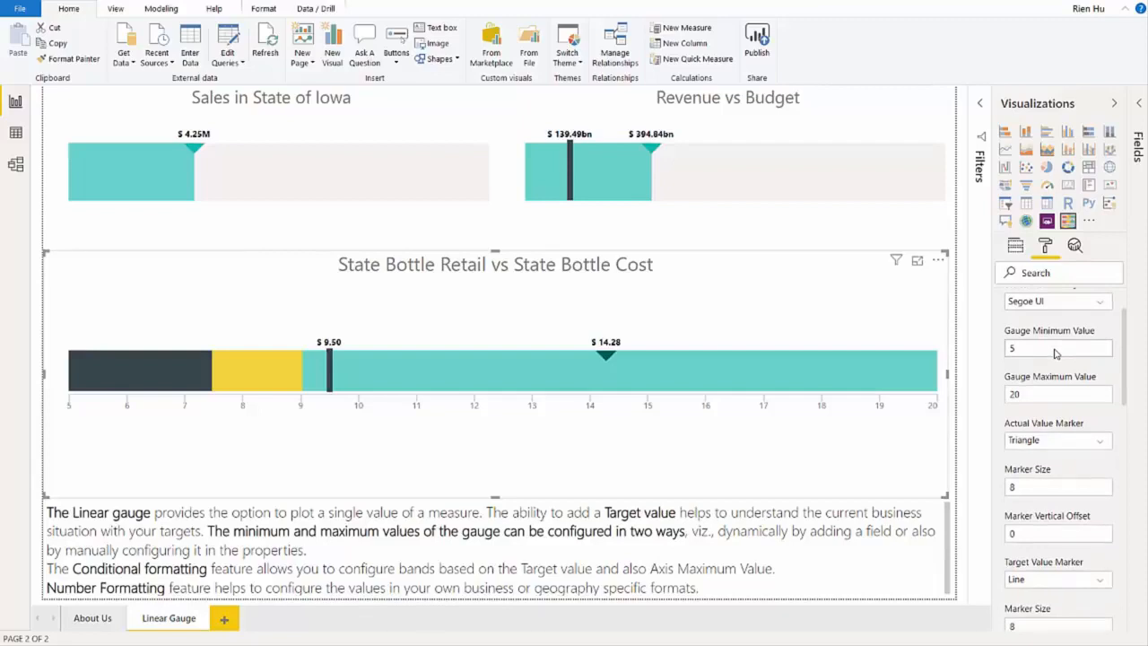
{"action": "scroll", "coordinate": [1075, 332], "scroll_direction": "up", "scroll_amount": 3}
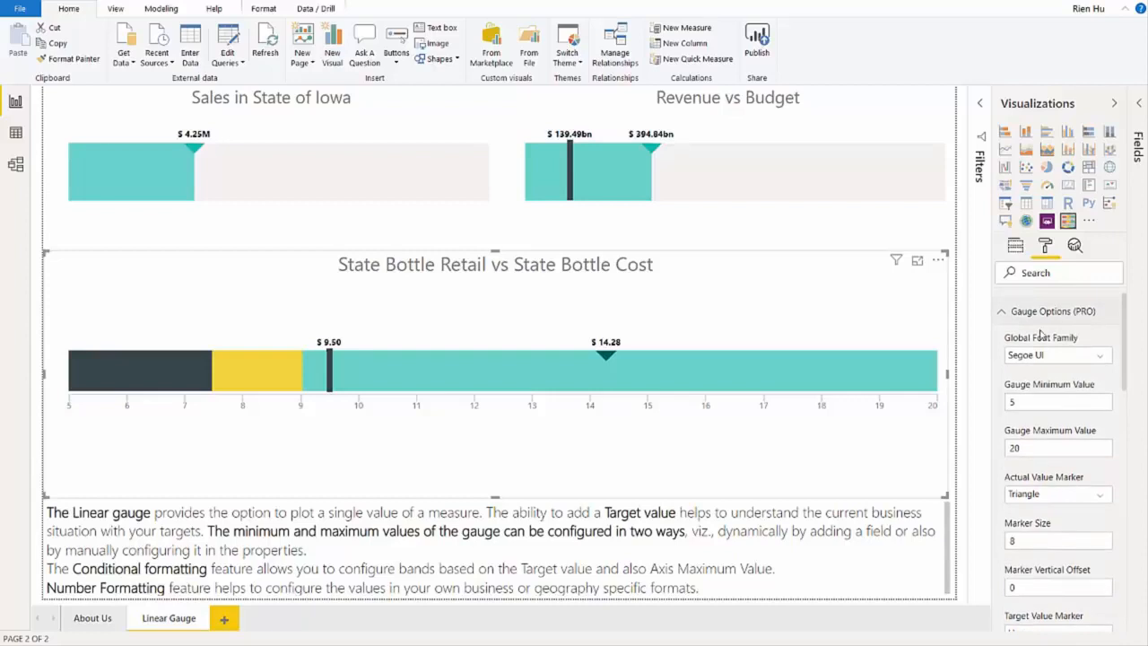
{"action": "scroll", "coordinate": [1040, 333], "scroll_direction": "down", "scroll_amount": 1}
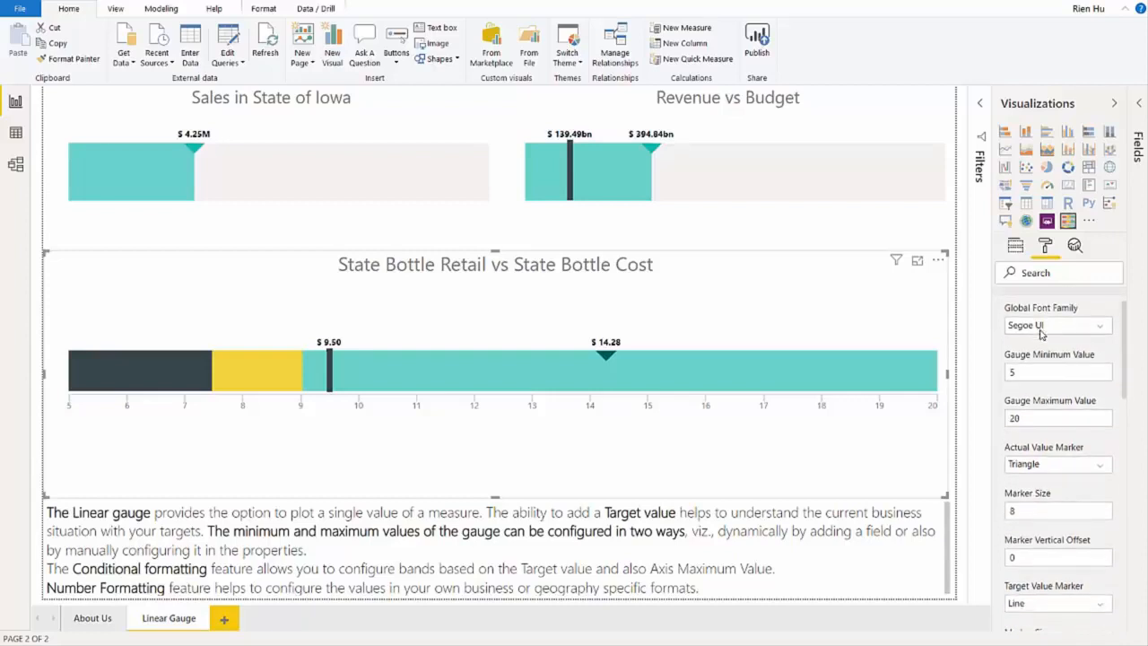
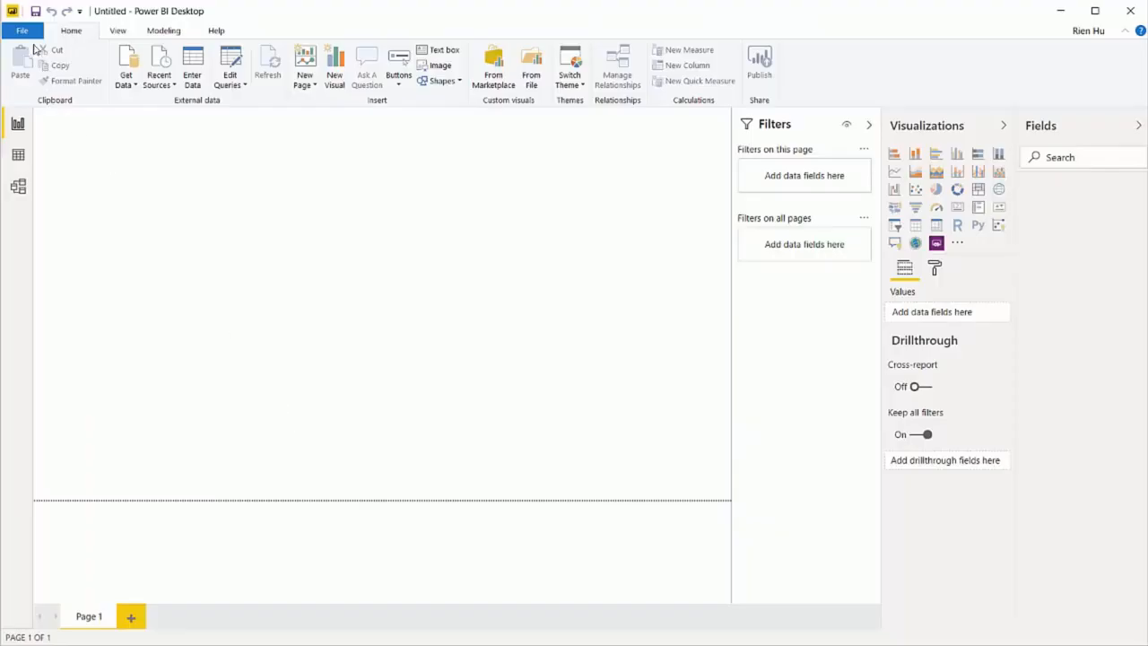
Step: Enable the Query Diagnostics preview feature in the global options
{"action": "left_click", "coordinate": [25, 33]}
{"action": "mouse_move", "coordinate": [99, 353]}
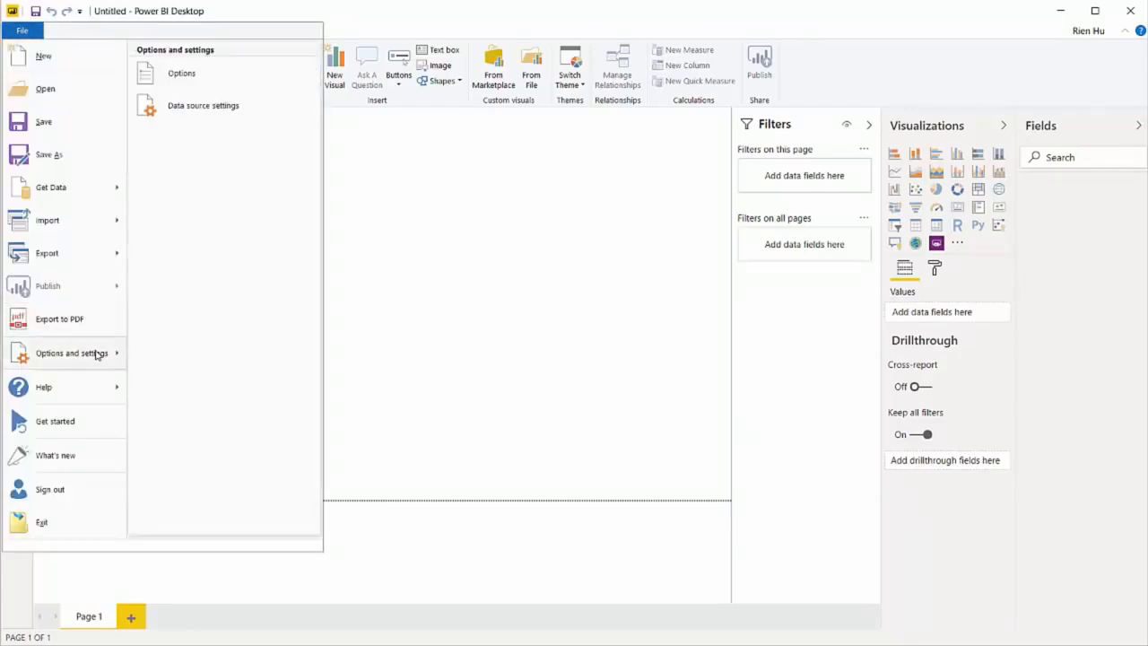
{"action": "left_click", "coordinate": [225, 79]}
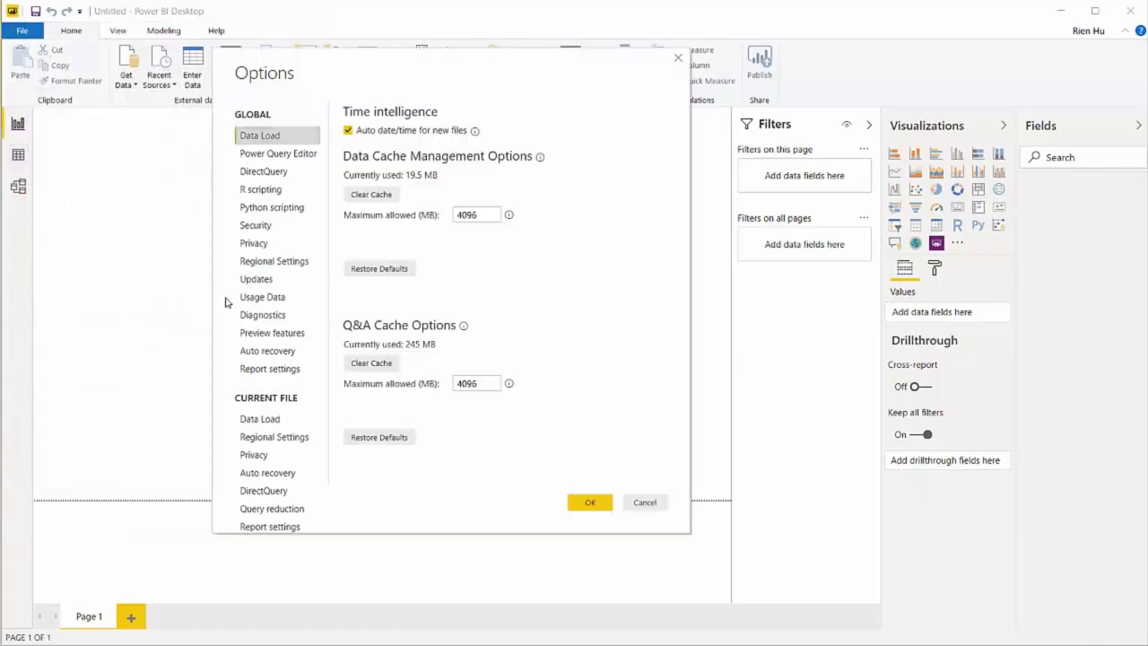
{"action": "left_click", "coordinate": [274, 340]}
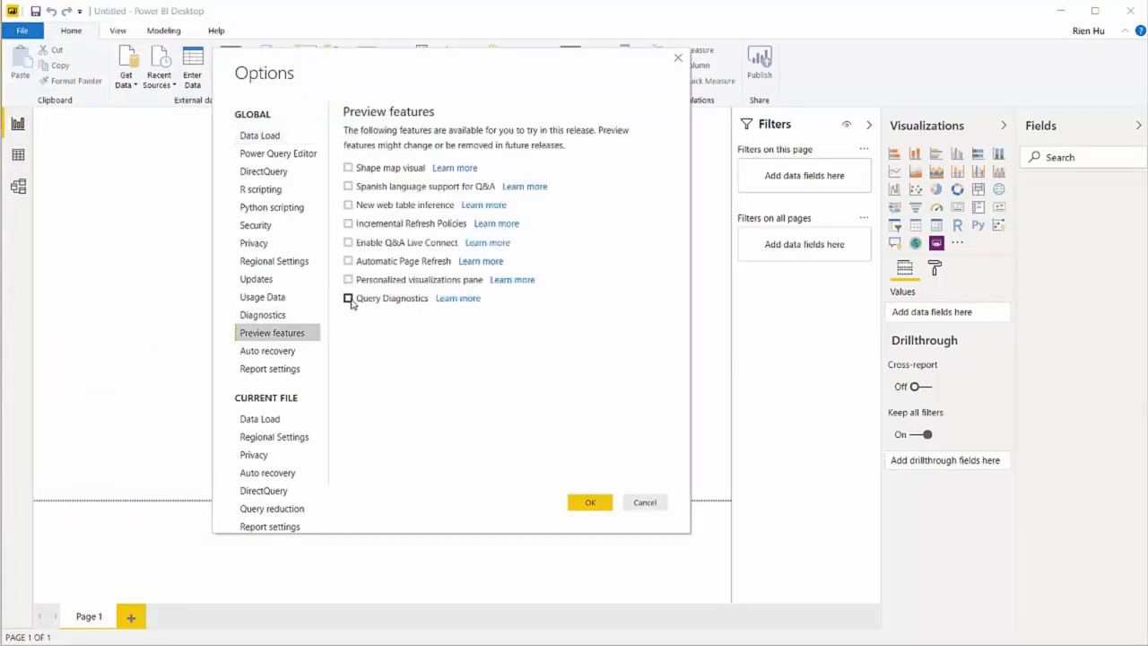
{"action": "left_click", "coordinate": [349, 299]}
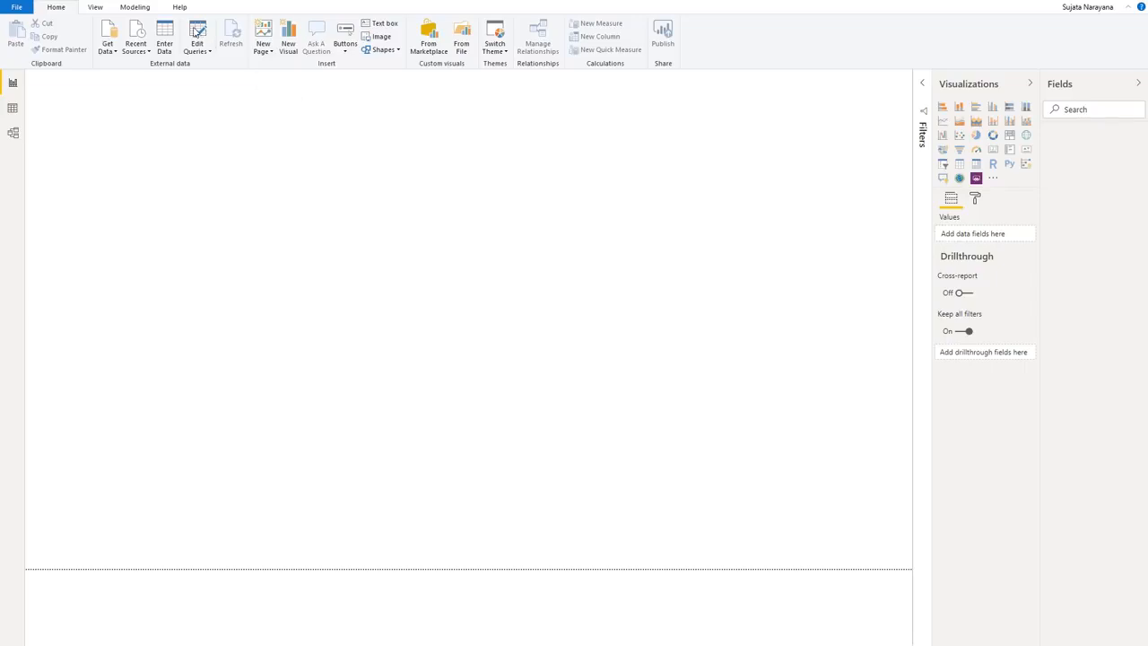
Step: Open the Power Query Editor and start recording query diagnostics
{"action": "left_click", "coordinate": [197, 34]}
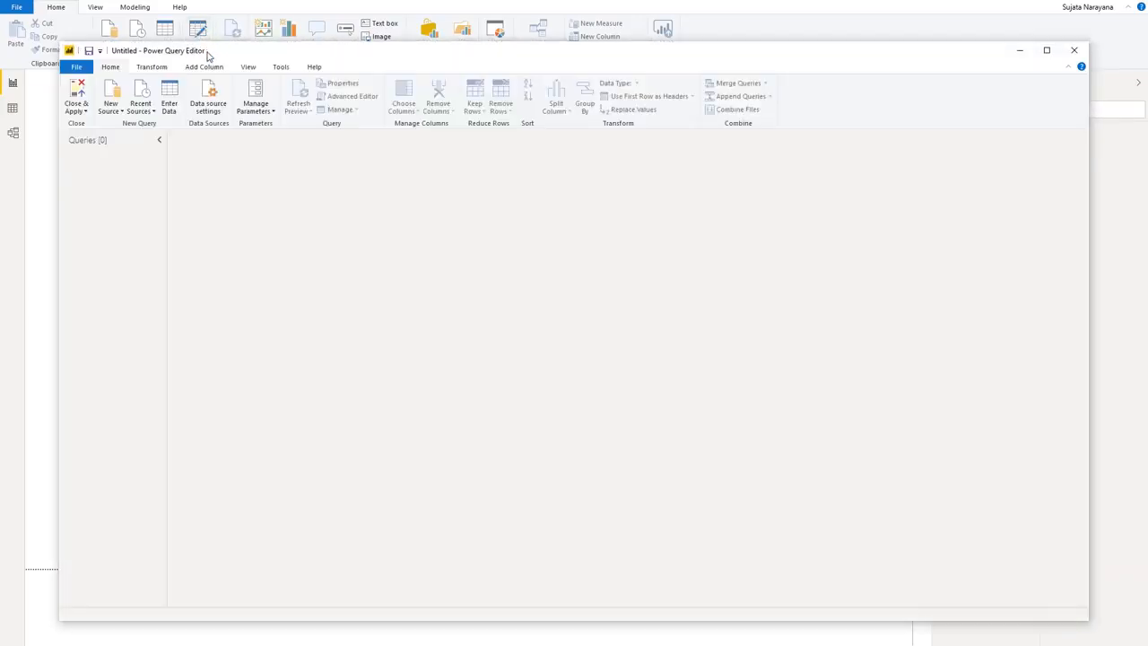
{"action": "left_click", "coordinate": [282, 69]}
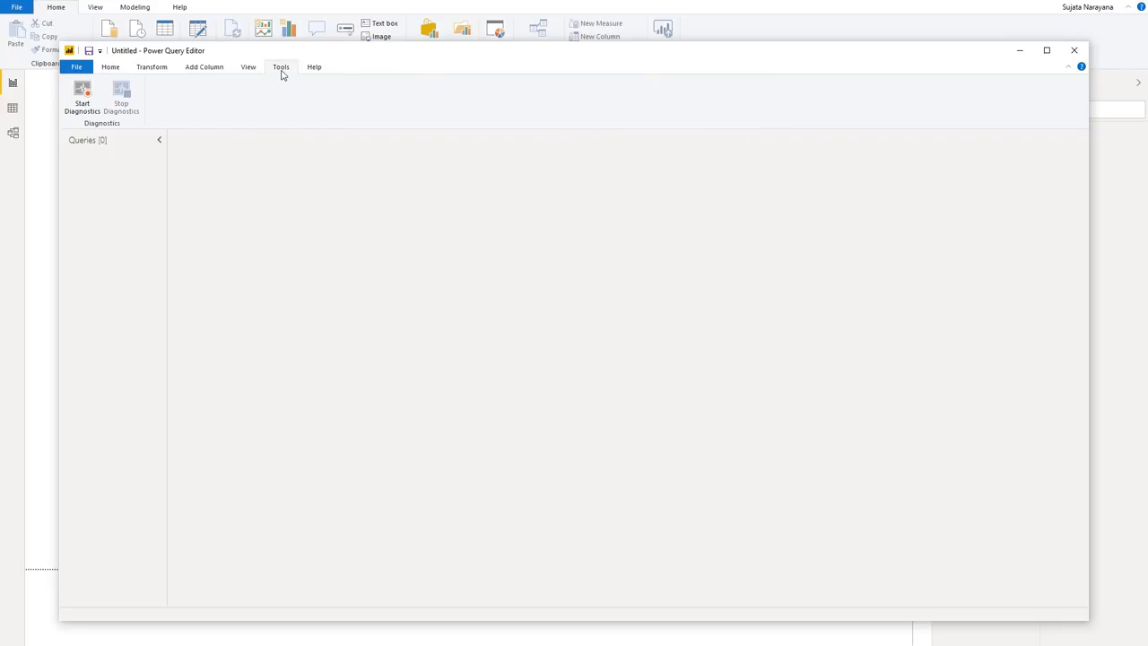
{"action": "left_click", "coordinate": [88, 100]}
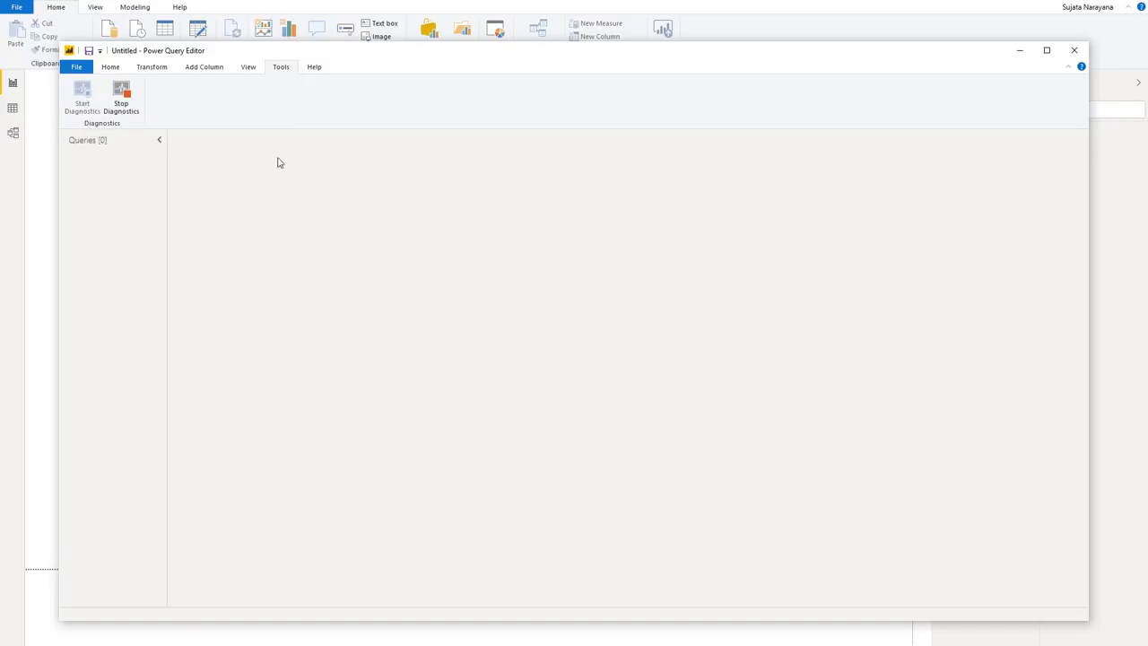
Step: Connect to the recently used montegoref6 data source as a new query
{"action": "left_click", "coordinate": [111, 67]}
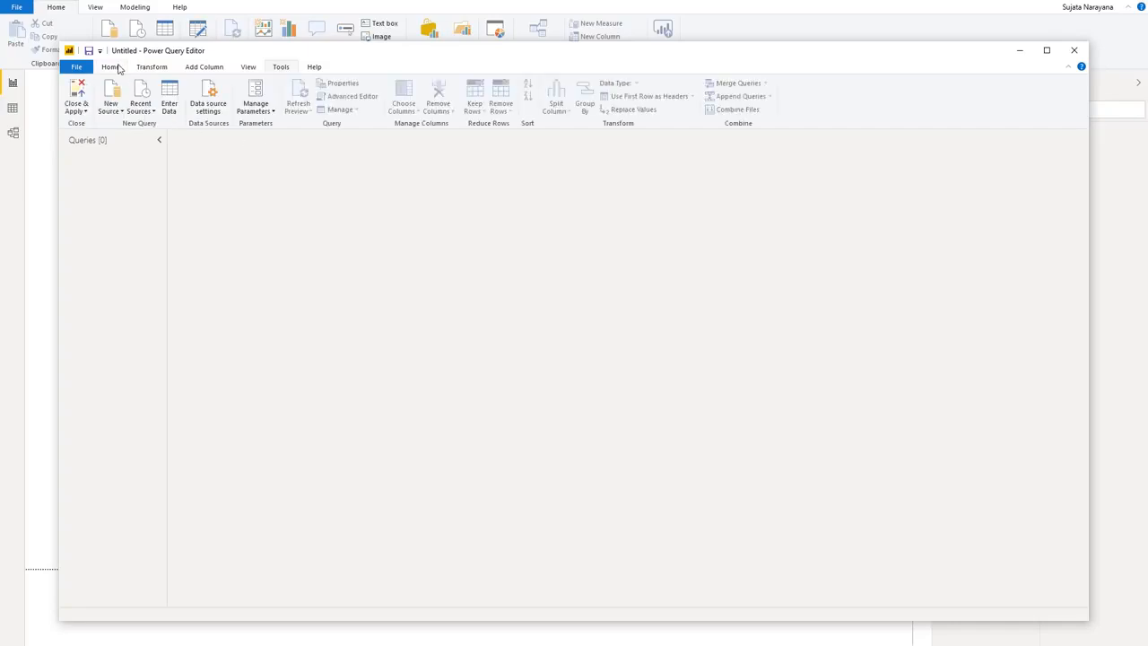
{"action": "left_click", "coordinate": [140, 107]}
{"action": "left_click", "coordinate": [126, 140]}
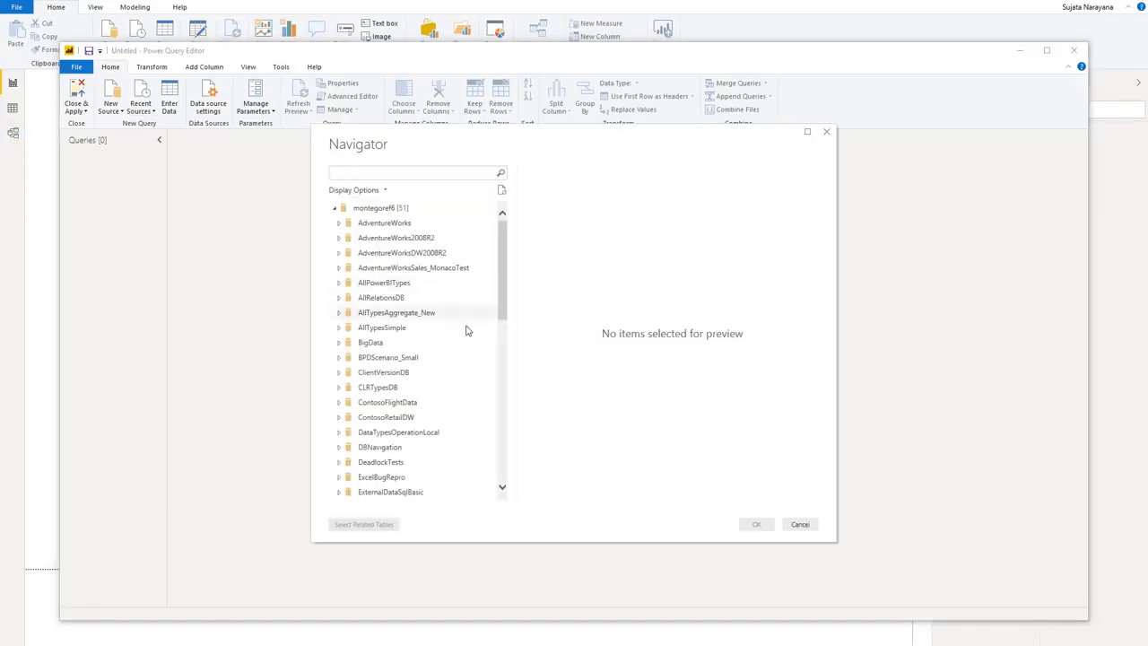
Step: Load the Customers table from the Northwind_UniqueKeys database using the Import connection mode
{"action": "scroll", "coordinate": [377, 287], "scroll_direction": "down", "scroll_amount": 2}
{"action": "scroll", "coordinate": [375, 286], "scroll_direction": "down", "scroll_amount": 4}
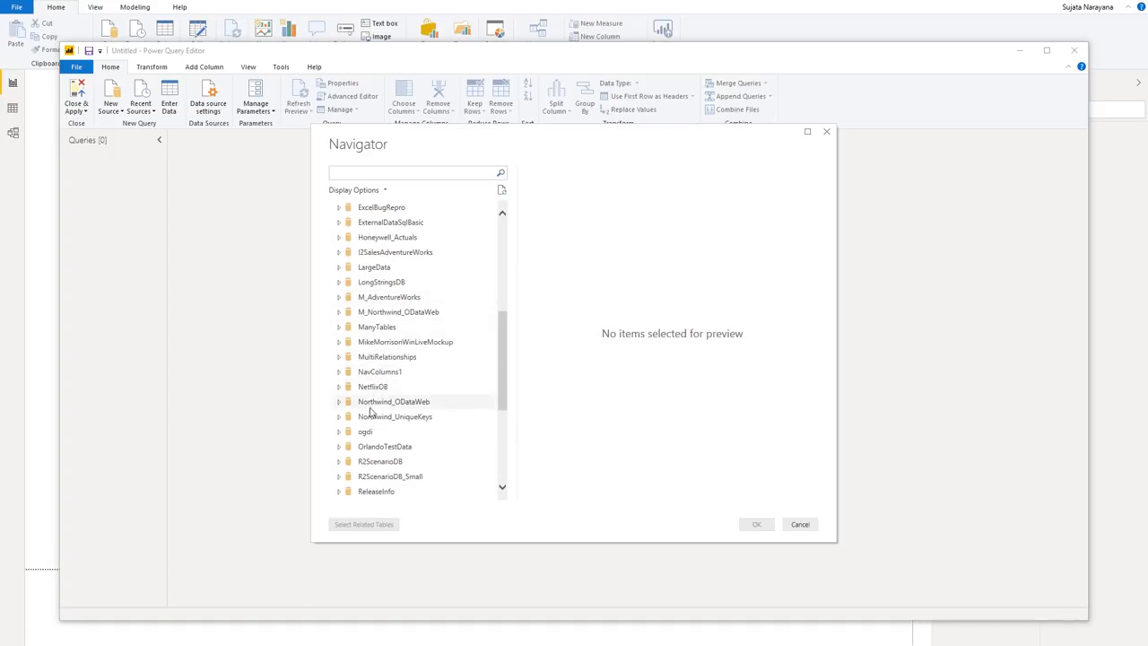
{"action": "left_click", "coordinate": [339, 418]}
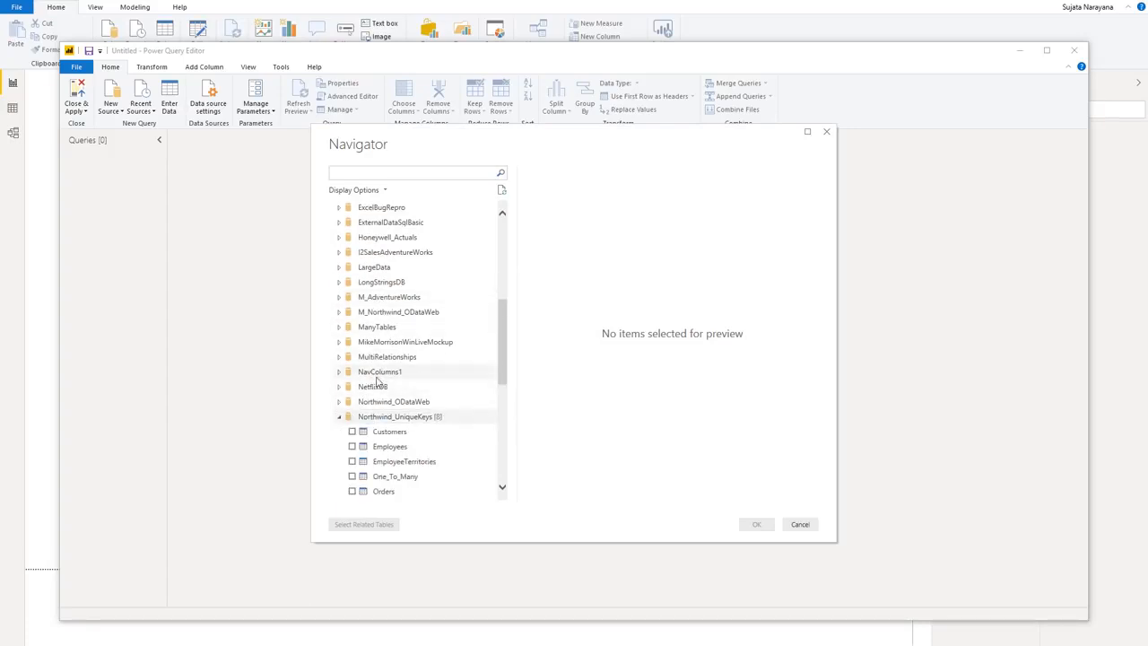
{"action": "left_click", "coordinate": [378, 435]}
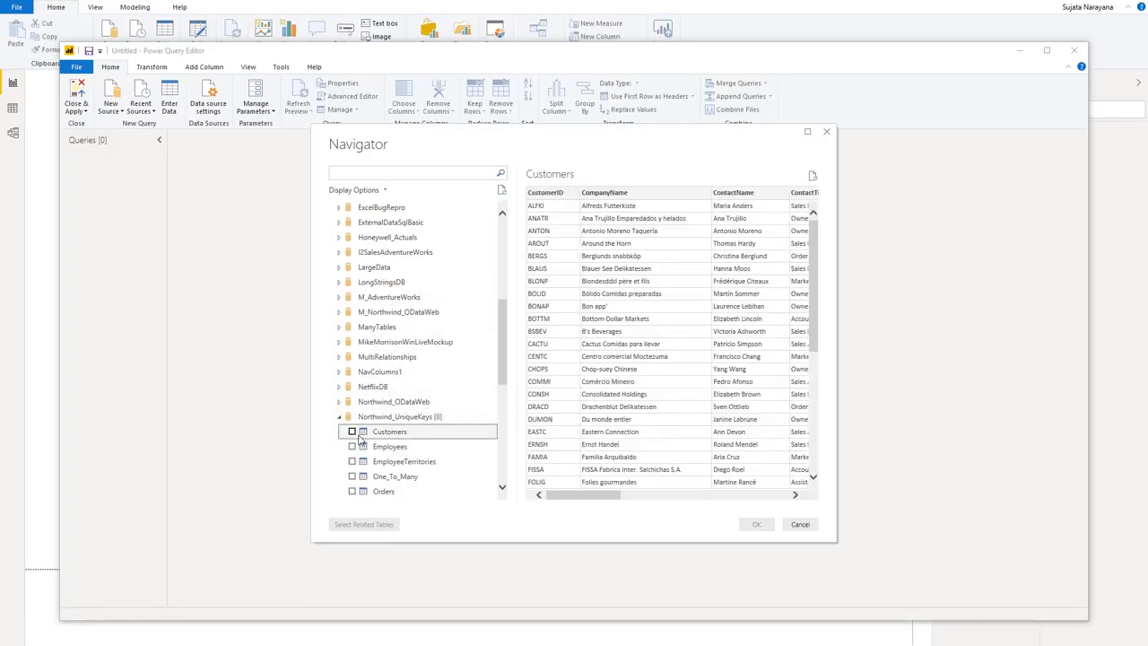
{"action": "left_click", "coordinate": [352, 433]}
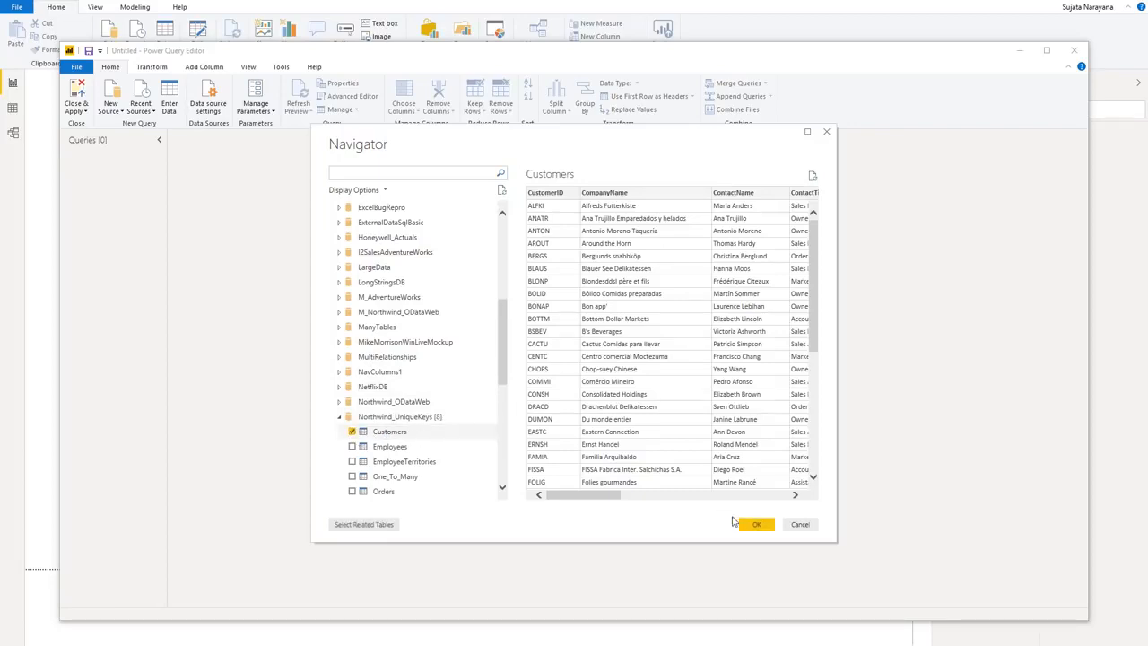
{"action": "left_click", "coordinate": [756, 526]}
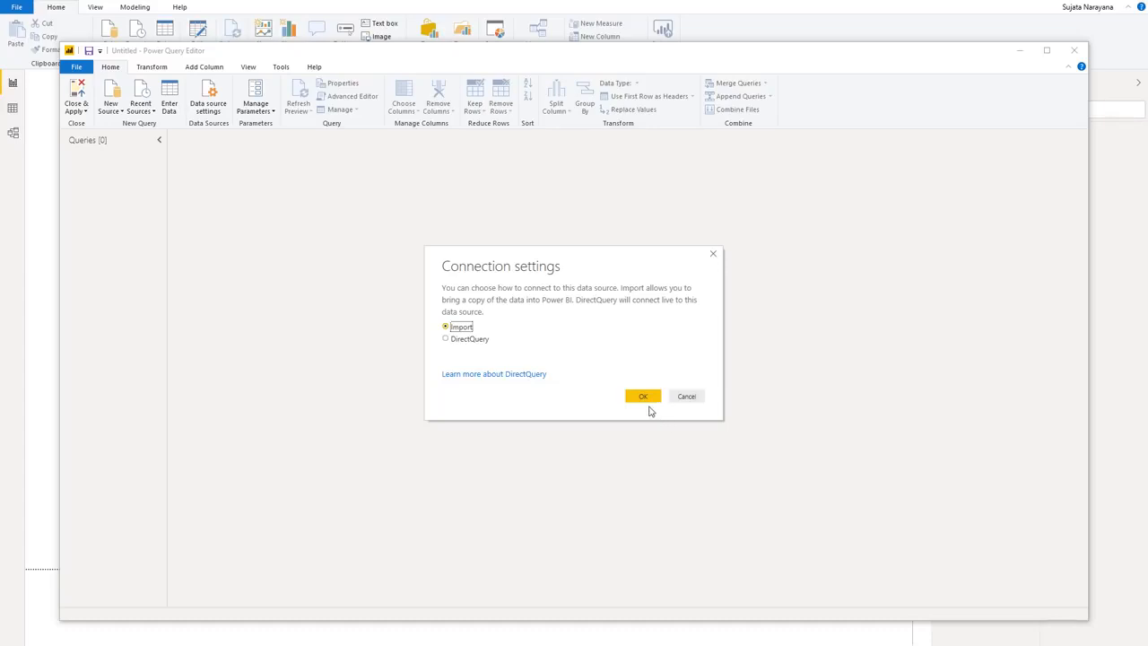
{"action": "left_click", "coordinate": [641, 404]}
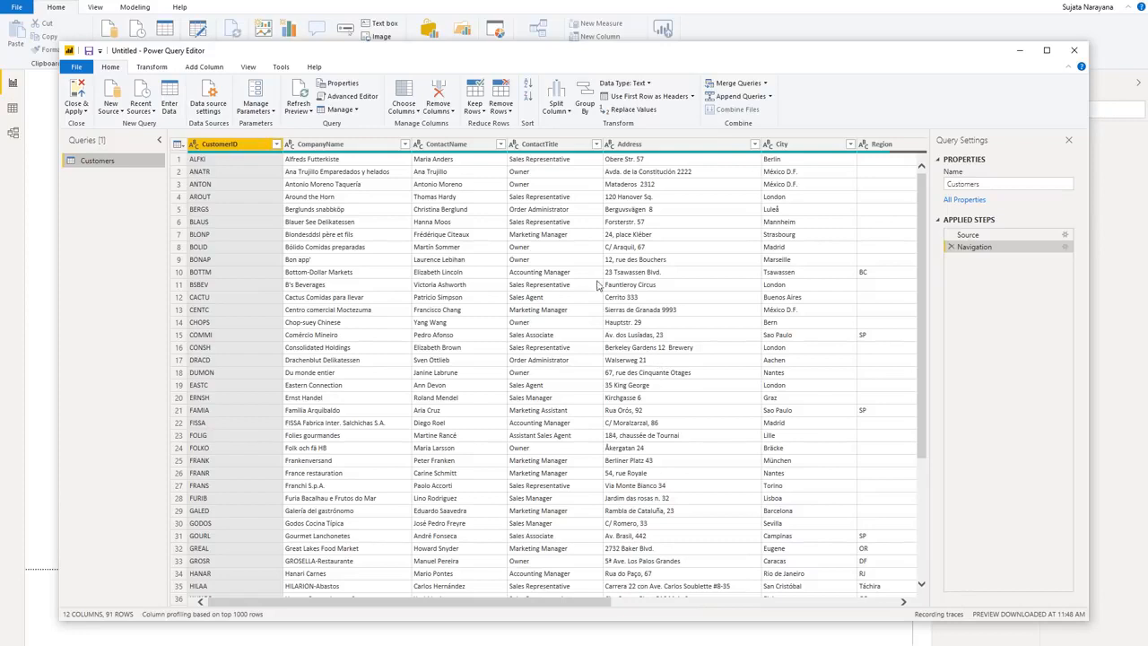
Step: Filter the Customers rows to ContactTitle equal to Sales Representative and CustomerID equal to ALFKI
{"action": "right_click", "coordinate": [574, 162]}
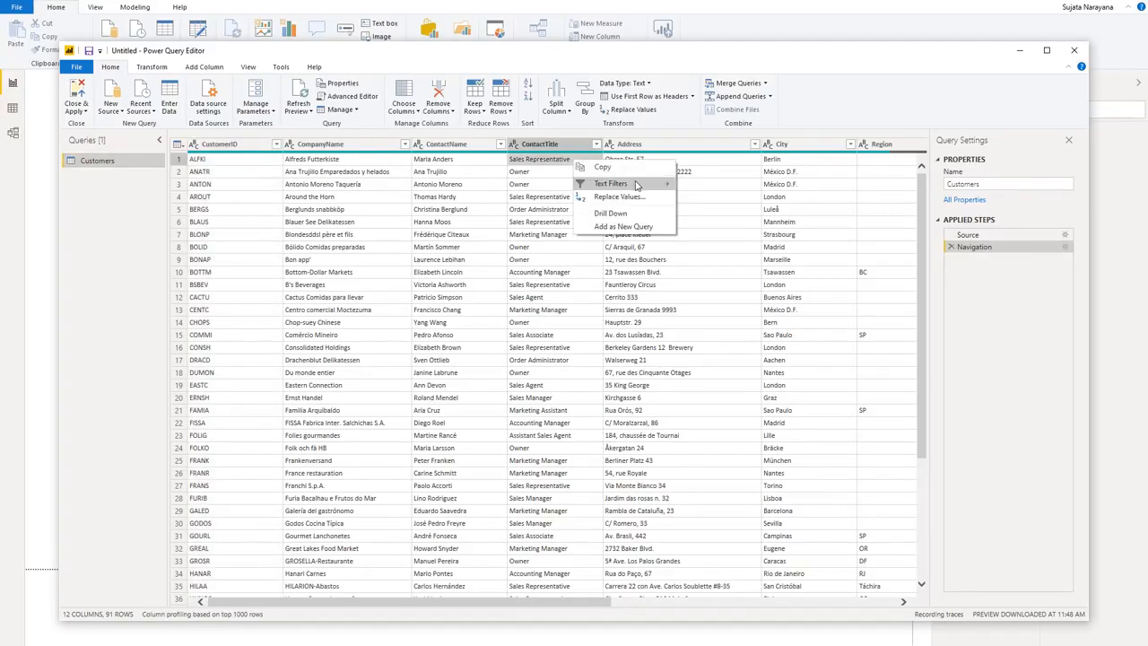
{"action": "mouse_move", "coordinate": [638, 184]}
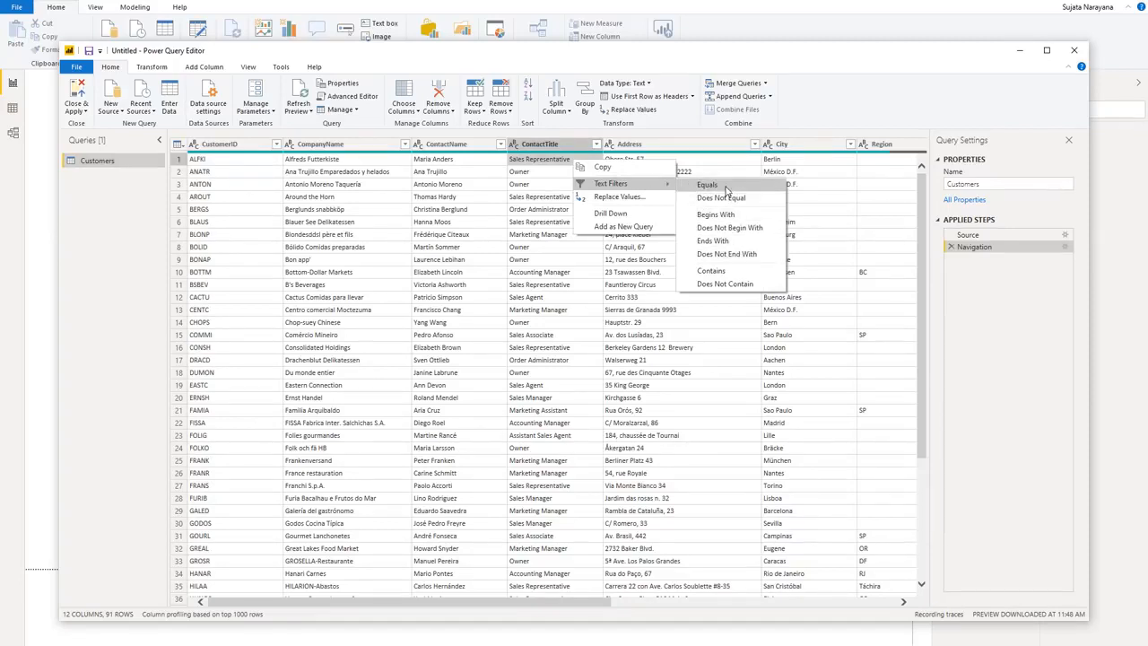
{"action": "left_click", "coordinate": [726, 185]}
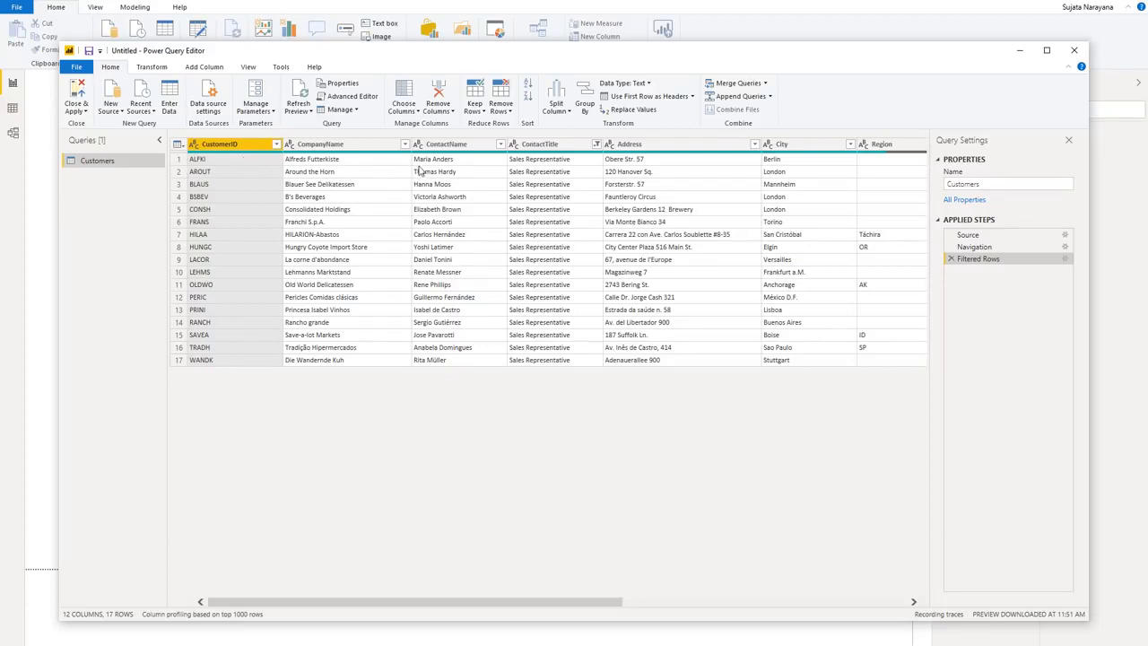
{"action": "left_click", "coordinate": [237, 166]}
{"action": "right_click", "coordinate": [236, 166]}
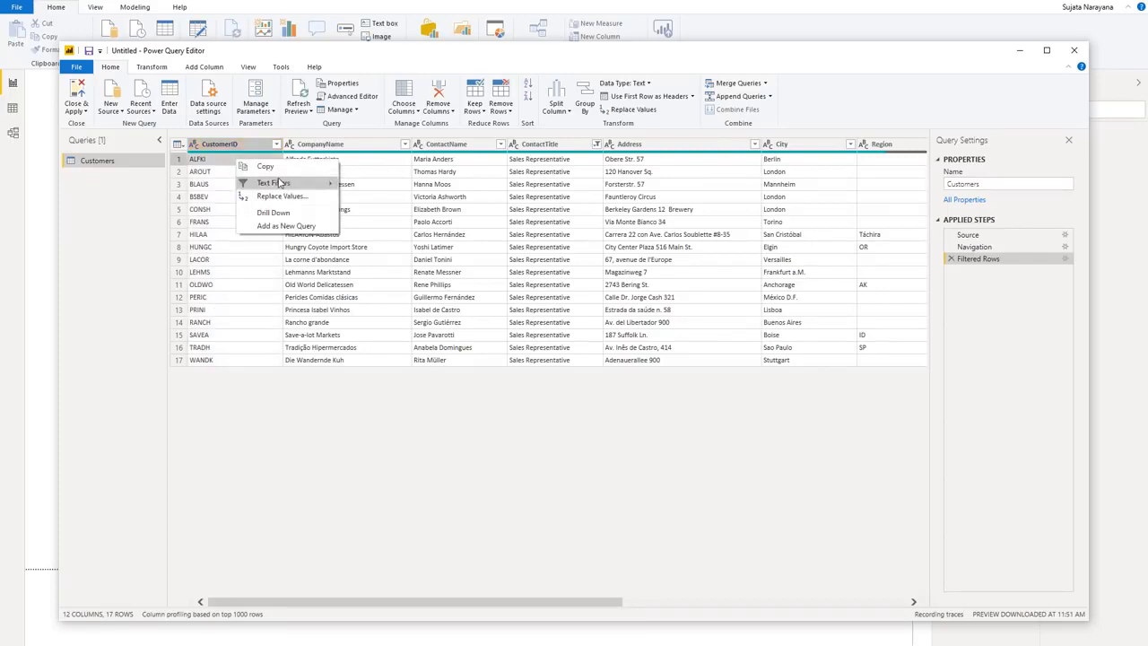
{"action": "left_click", "coordinate": [368, 184]}
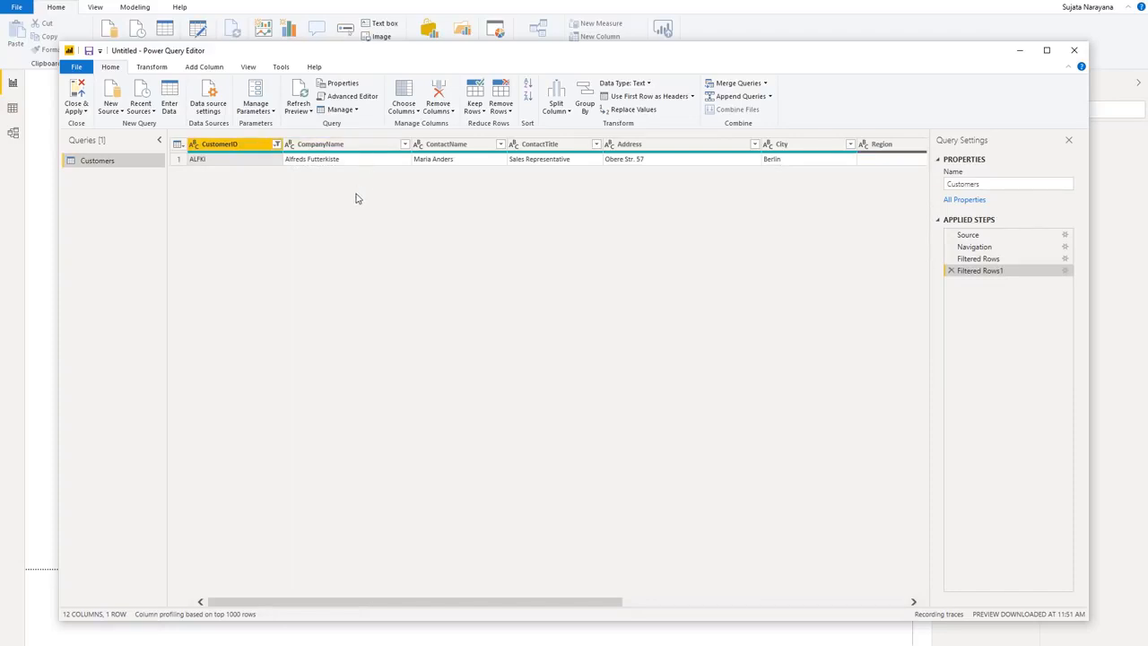
Step: Stop recording the query diagnostics and open the generated detailed diagnostics query
{"action": "left_click", "coordinate": [281, 67]}
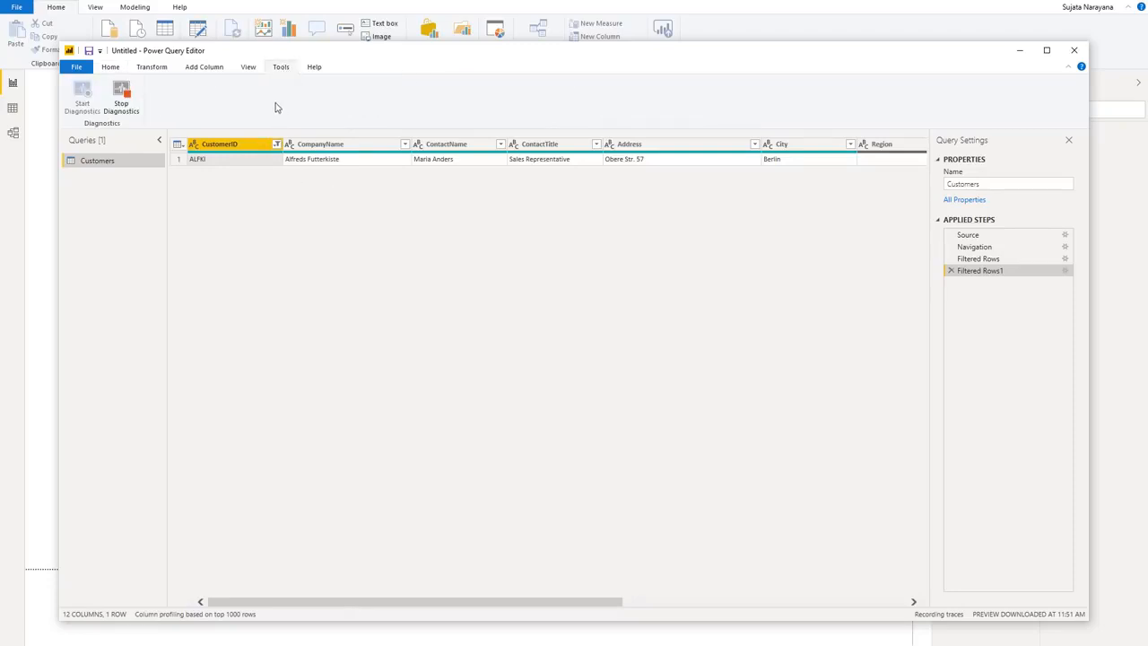
{"action": "left_click", "coordinate": [121, 100]}
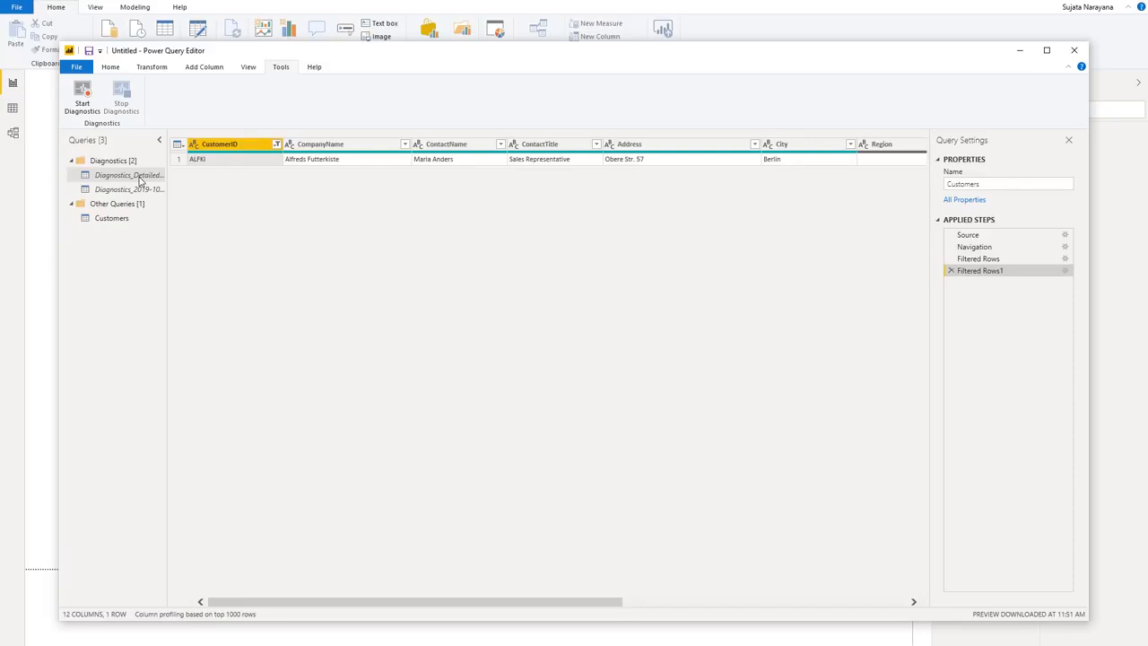
{"action": "left_click", "coordinate": [147, 175]}
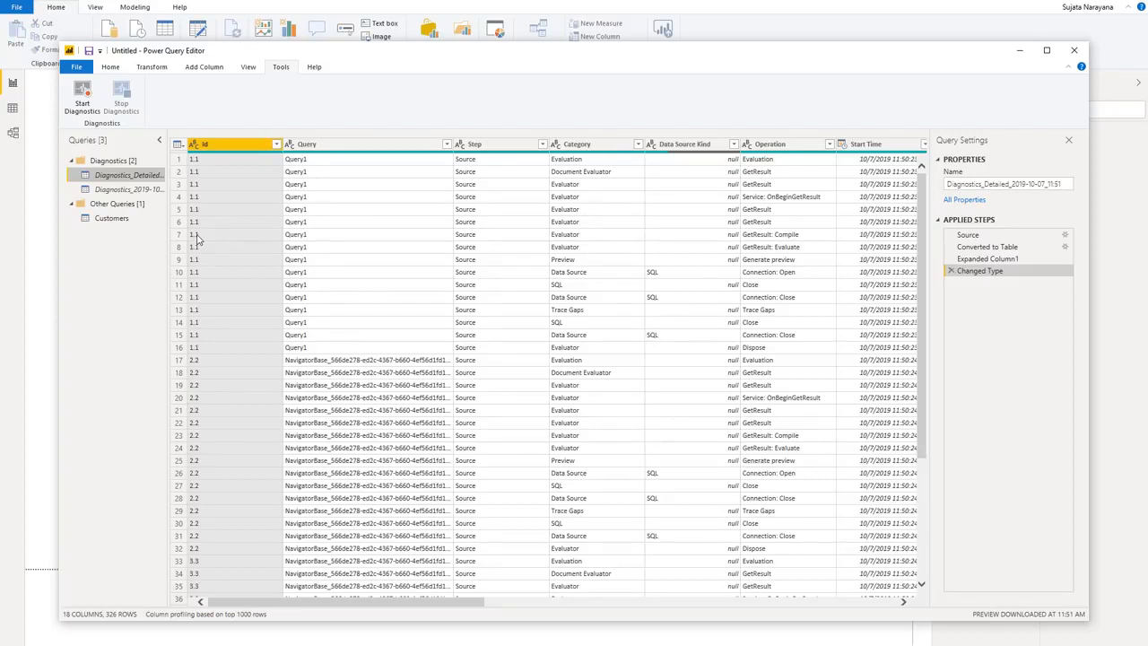
Step: Examine the Query, Step, Category, Data Source Kind and Operation columns of the detailed diagnostics
{"action": "left_click", "coordinate": [337, 149]}
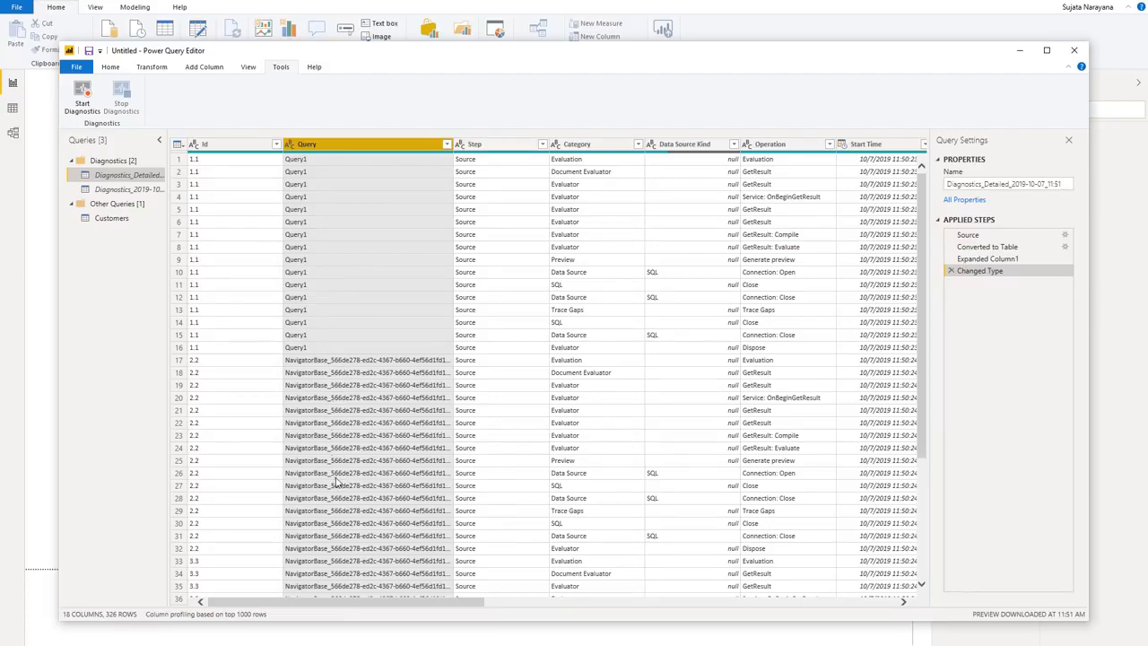
{"action": "scroll", "coordinate": [339, 467], "scroll_direction": "down", "scroll_amount": 5}
{"action": "scroll", "coordinate": [345, 437], "scroll_direction": "down", "scroll_amount": 2}
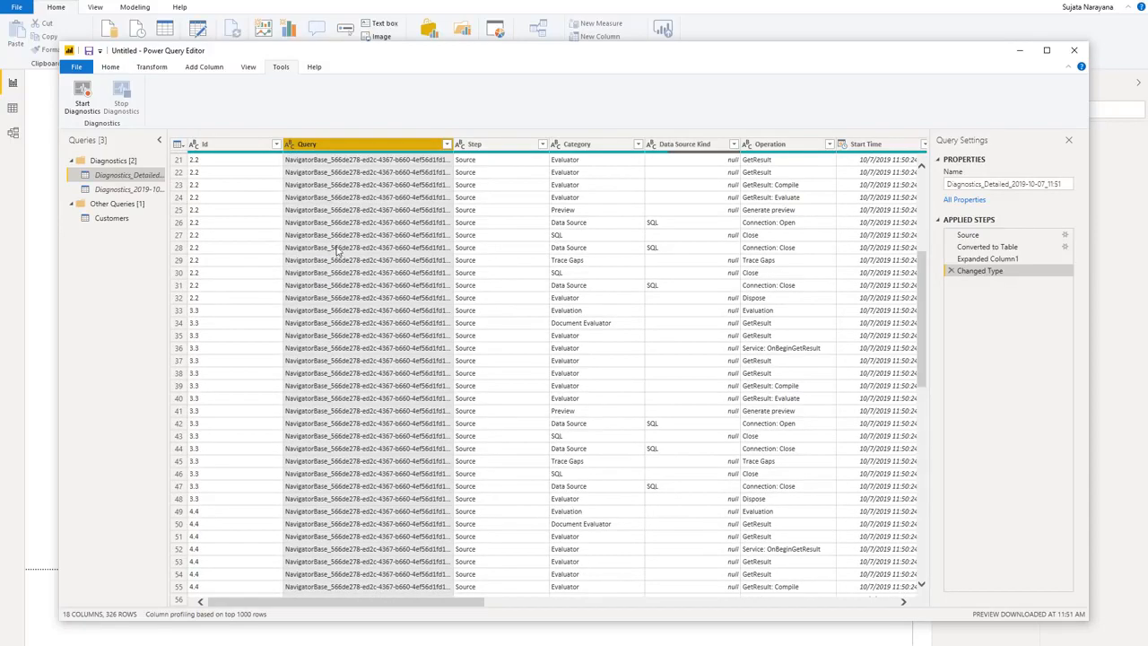
{"action": "scroll", "coordinate": [348, 260], "scroll_direction": "down", "scroll_amount": 5}
{"action": "scroll", "coordinate": [357, 293], "scroll_direction": "down", "scroll_amount": 3}
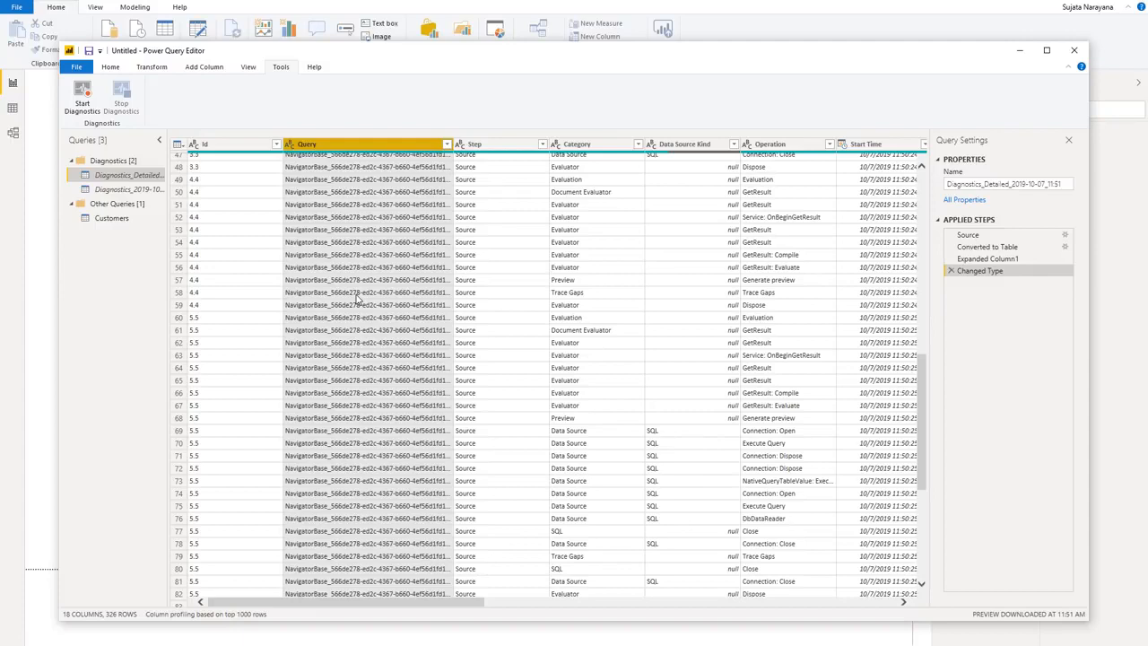
{"action": "scroll", "coordinate": [337, 279], "scroll_direction": "up", "scroll_amount": 14}
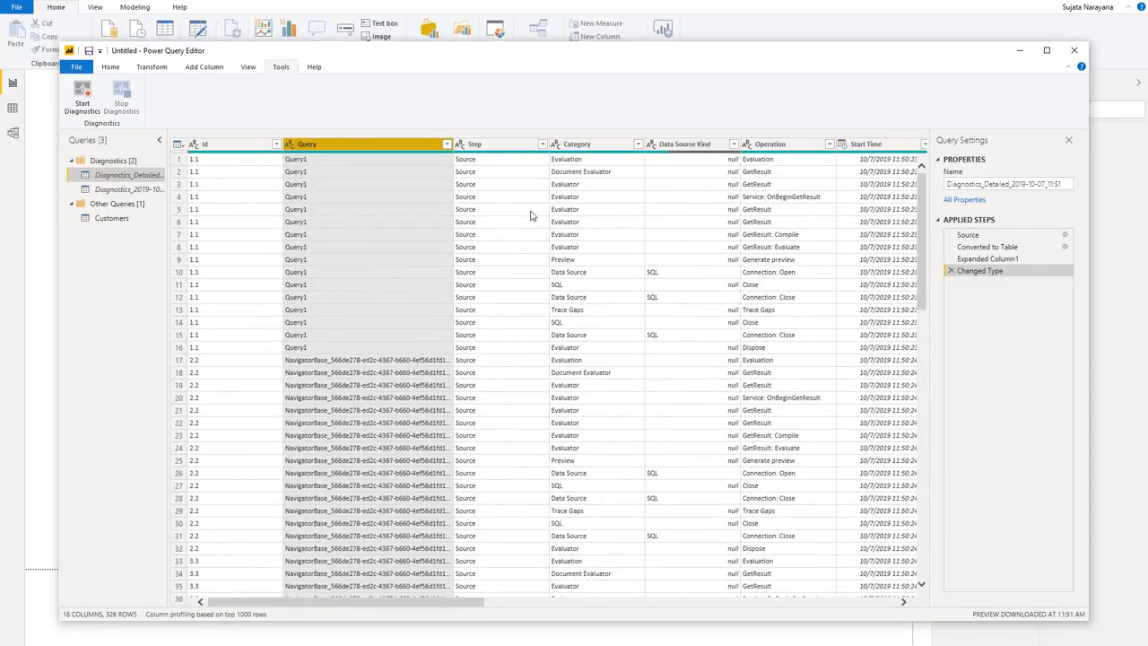
{"action": "left_click", "coordinate": [508, 146]}
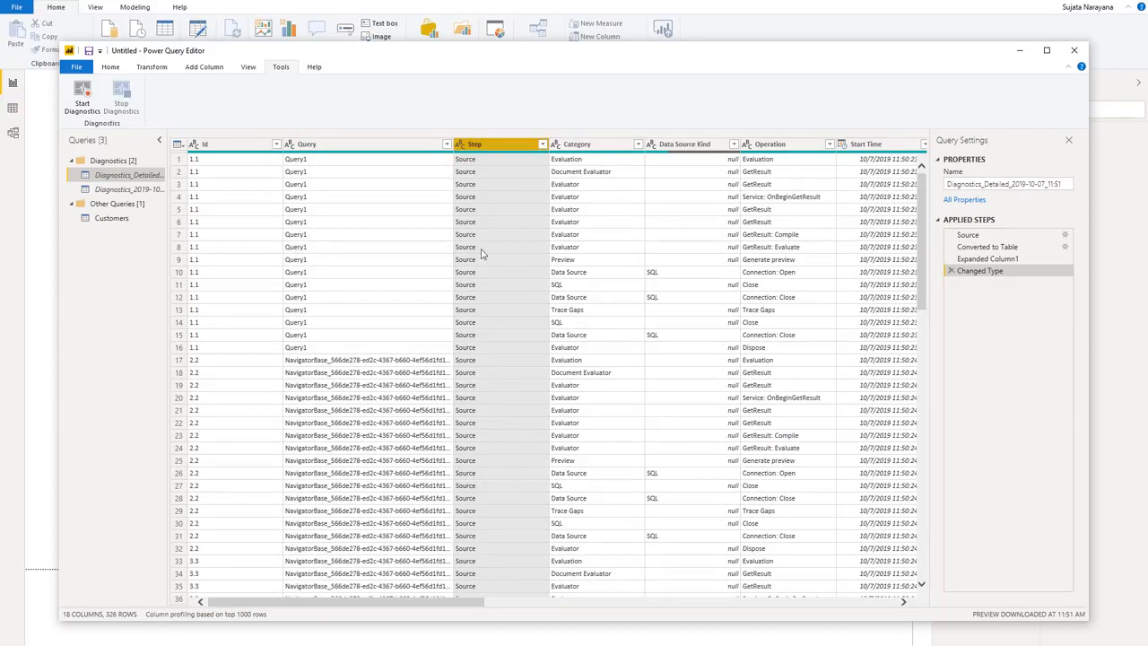
{"action": "left_click", "coordinate": [595, 149]}
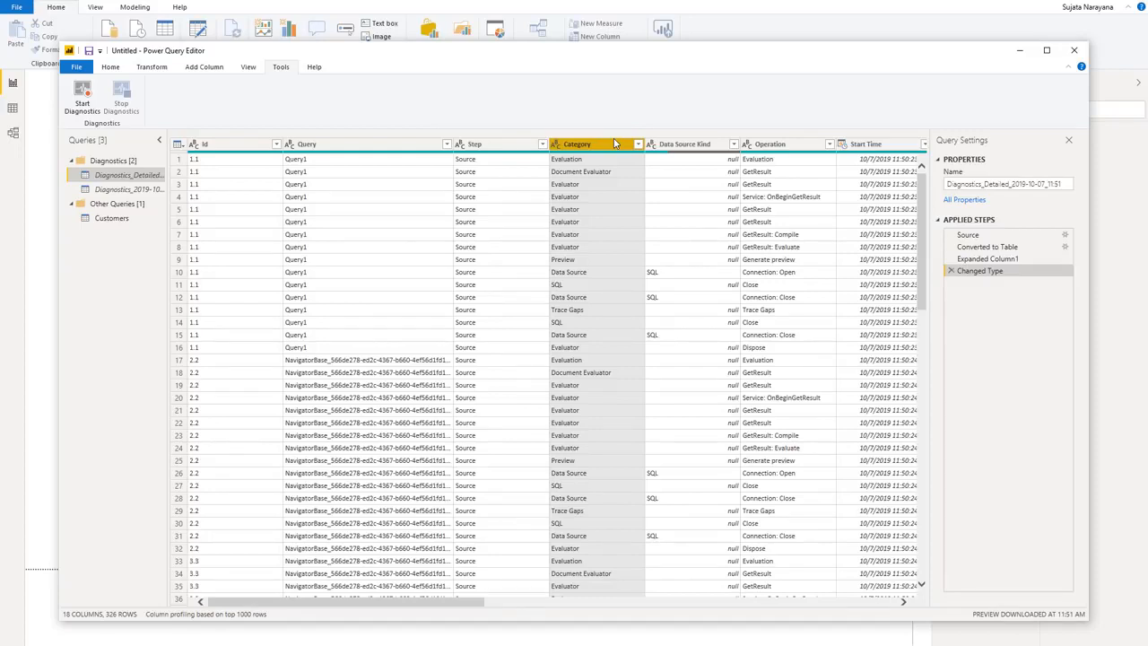
{"action": "left_click", "coordinate": [679, 142]}
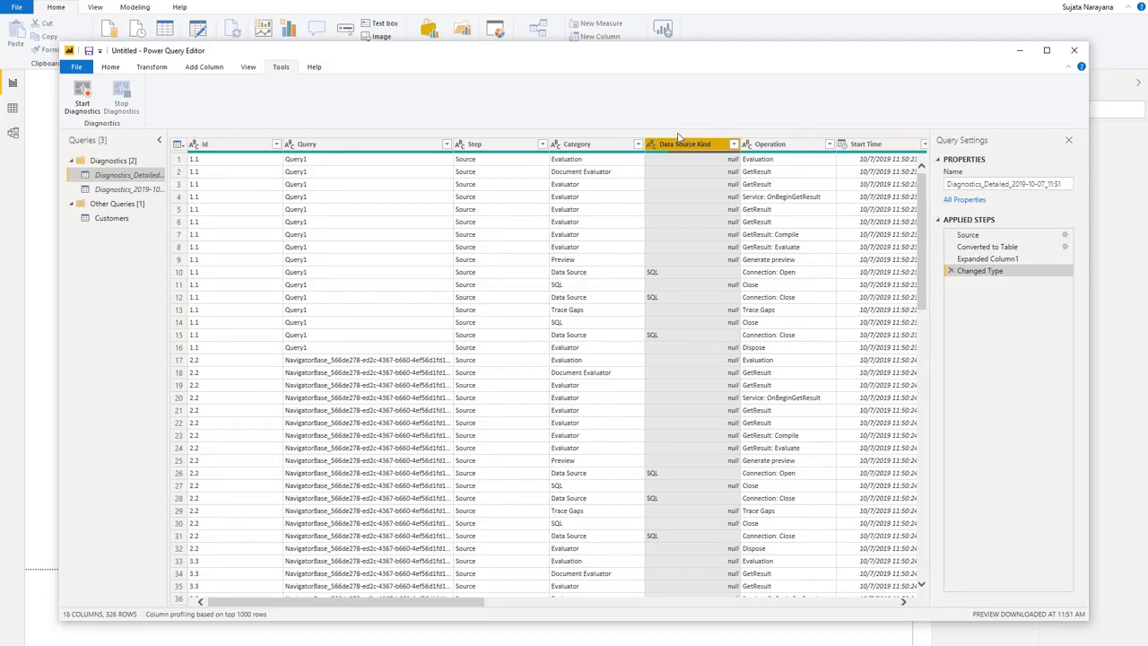
{"action": "left_click", "coordinate": [795, 146]}
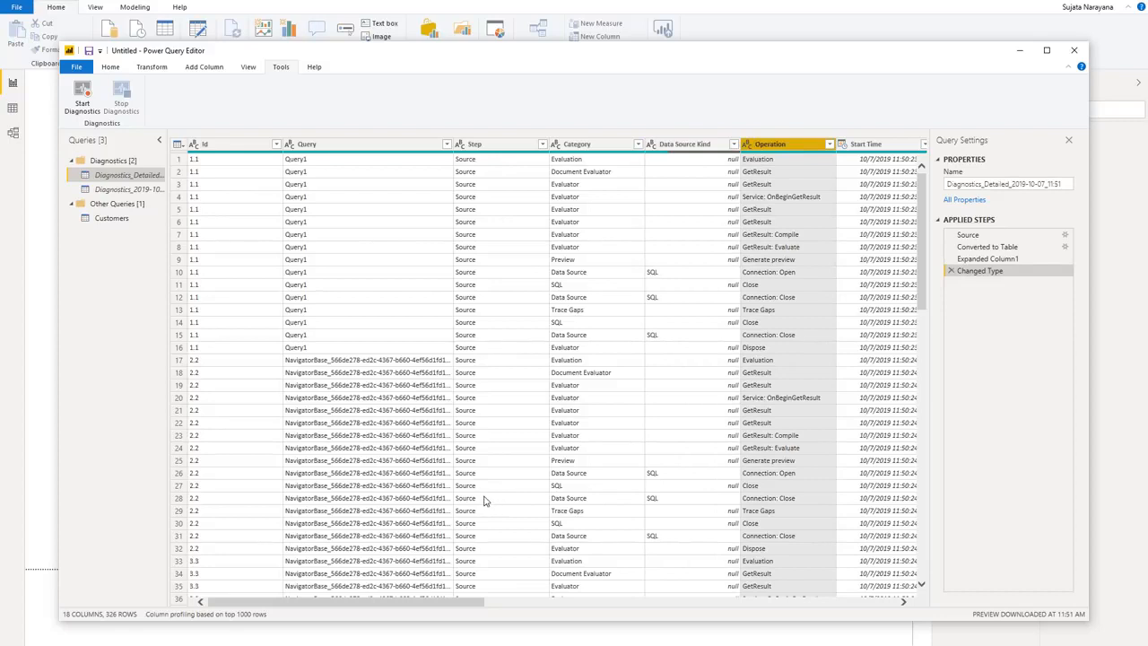
{"action": "left_click", "coordinate": [625, 214]}
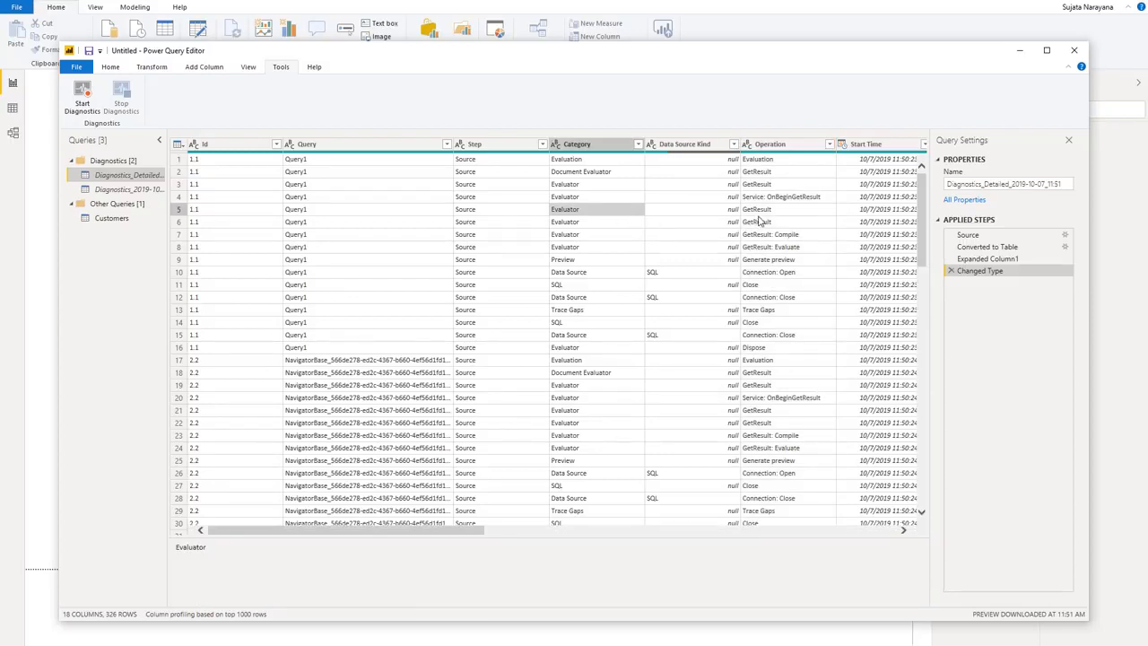
{"action": "left_click", "coordinate": [638, 238]}
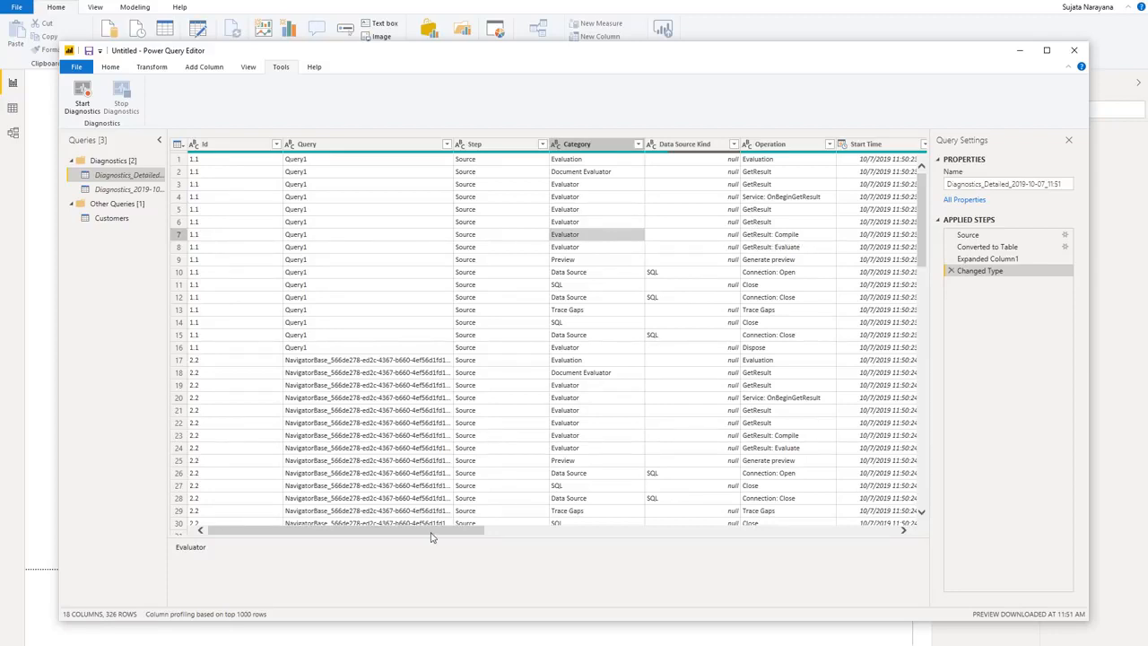
Step: Examine the remaining detailed diagnostics columns, from start and end times, exclusive durations and resource through row count, user query flag and path
{"action": "left_click_drag", "start_coordinate": [431, 536], "coordinate": [559, 528]}
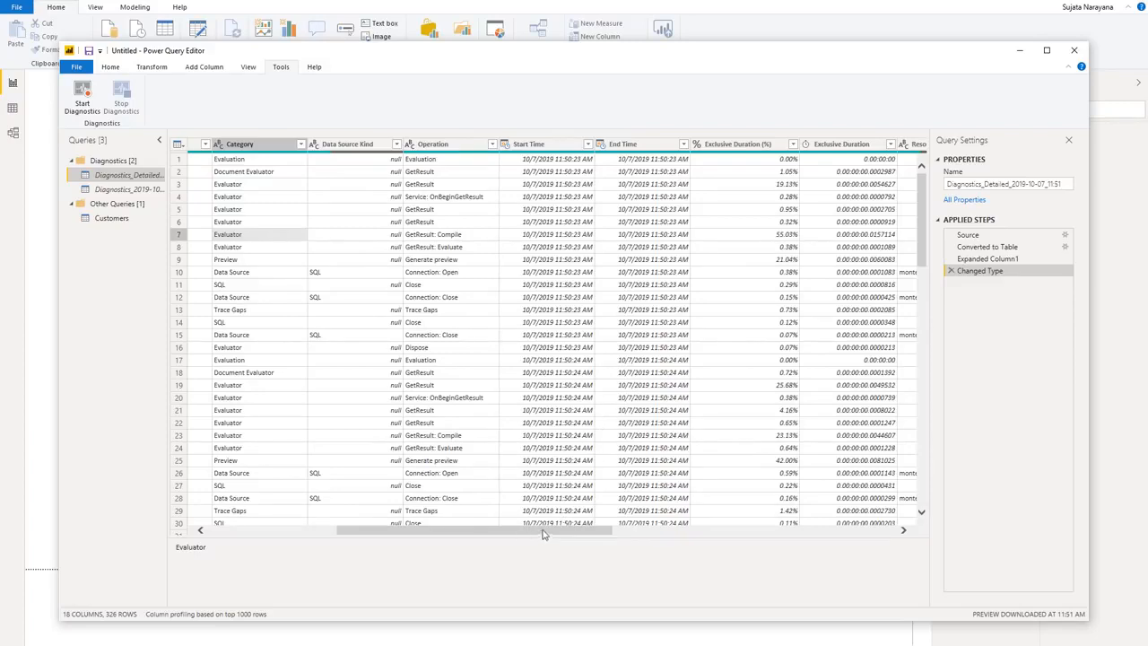
{"action": "left_click_drag", "start_coordinate": [541, 534], "coordinate": [610, 531]}
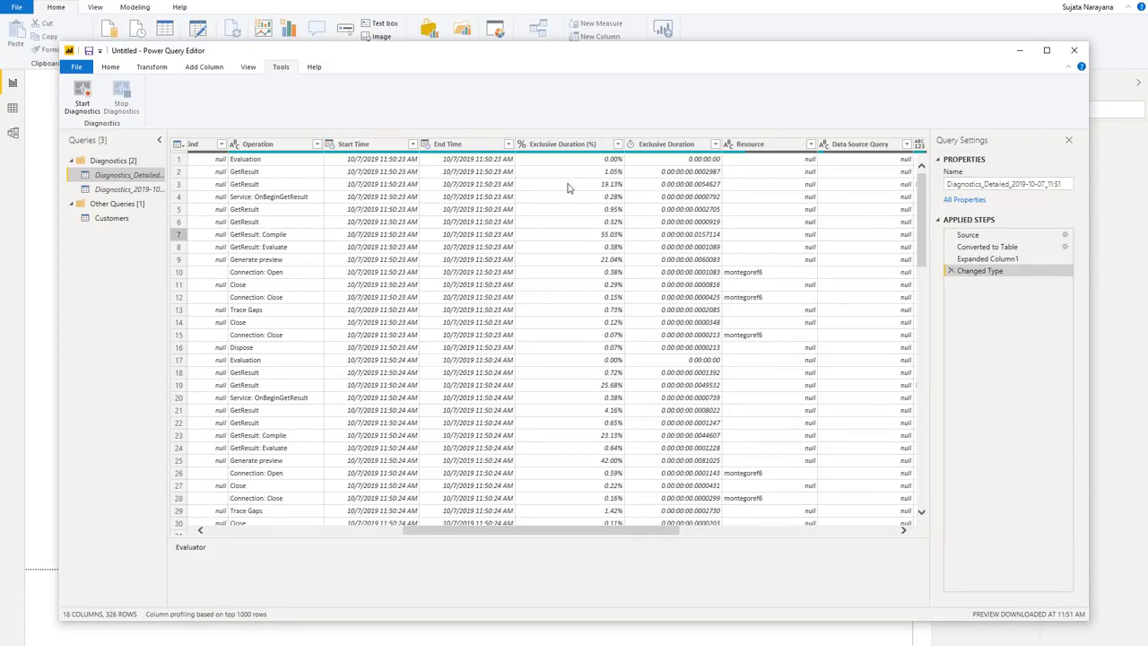
{"action": "left_click_drag", "start_coordinate": [536, 536], "coordinate": [568, 537]}
{"action": "left_click_drag", "start_coordinate": [572, 536], "coordinate": [574, 536]}
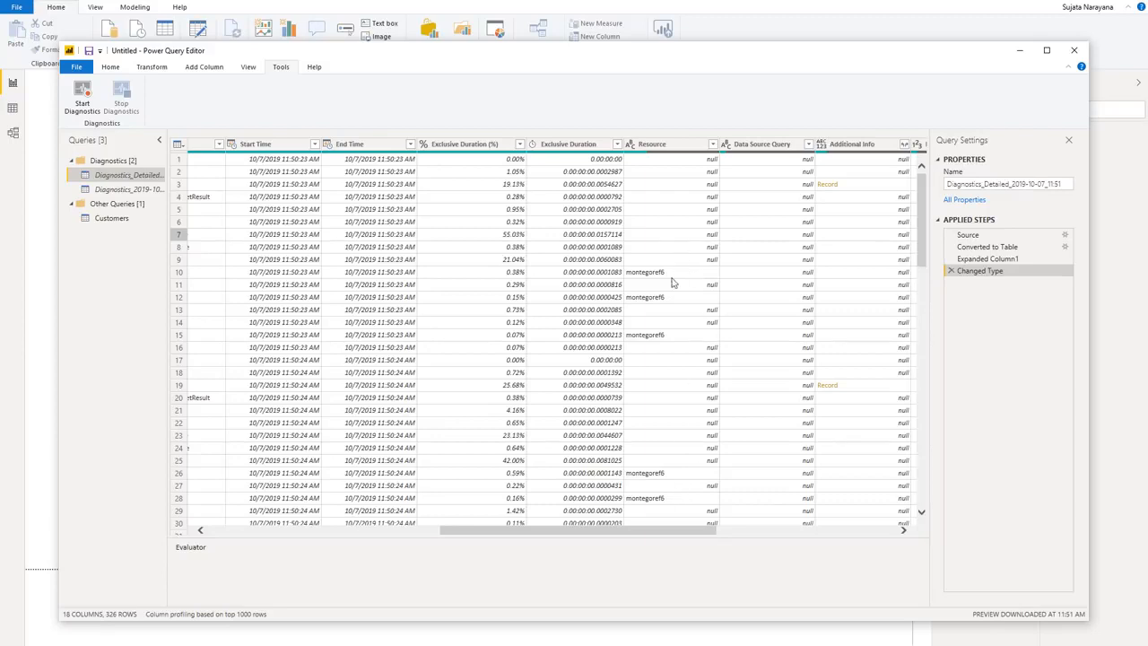
{"action": "left_click_drag", "start_coordinate": [672, 536], "coordinate": [743, 533]}
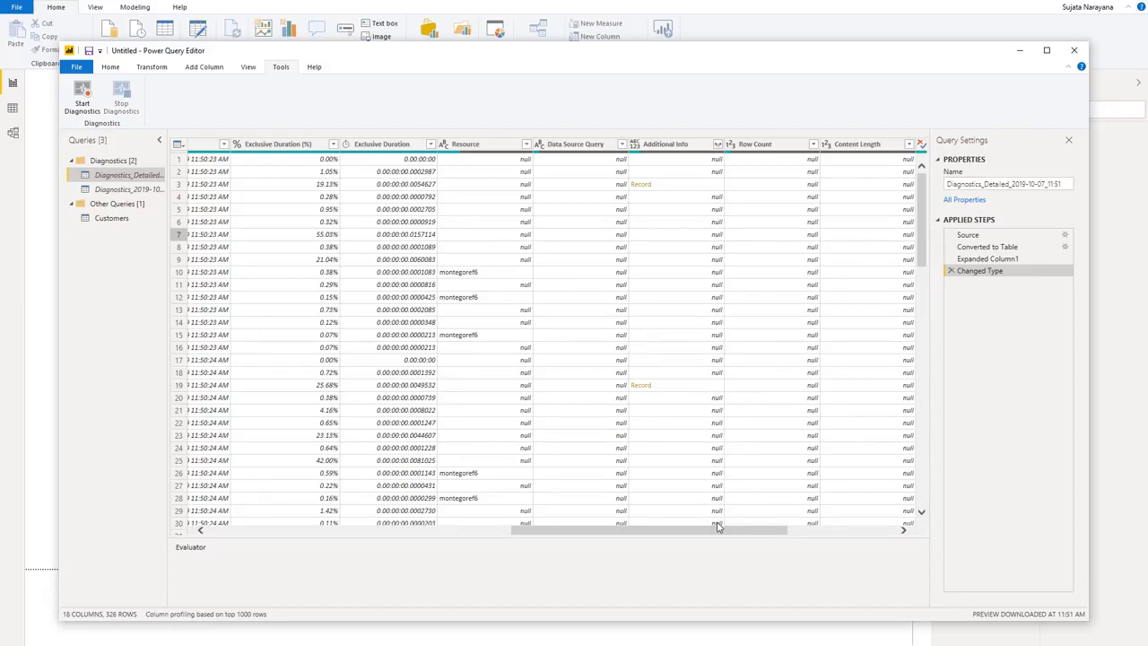
{"action": "left_click_drag", "start_coordinate": [718, 527], "coordinate": [810, 529]}
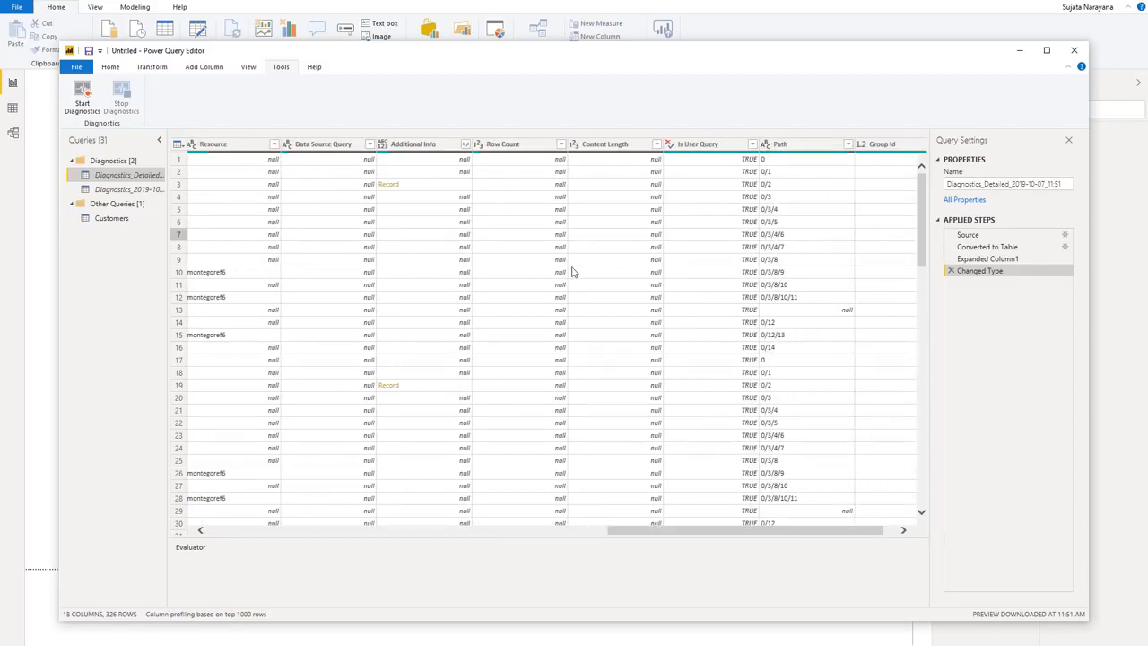
{"action": "scroll", "coordinate": [540, 234], "scroll_direction": "down", "scroll_amount": 2}
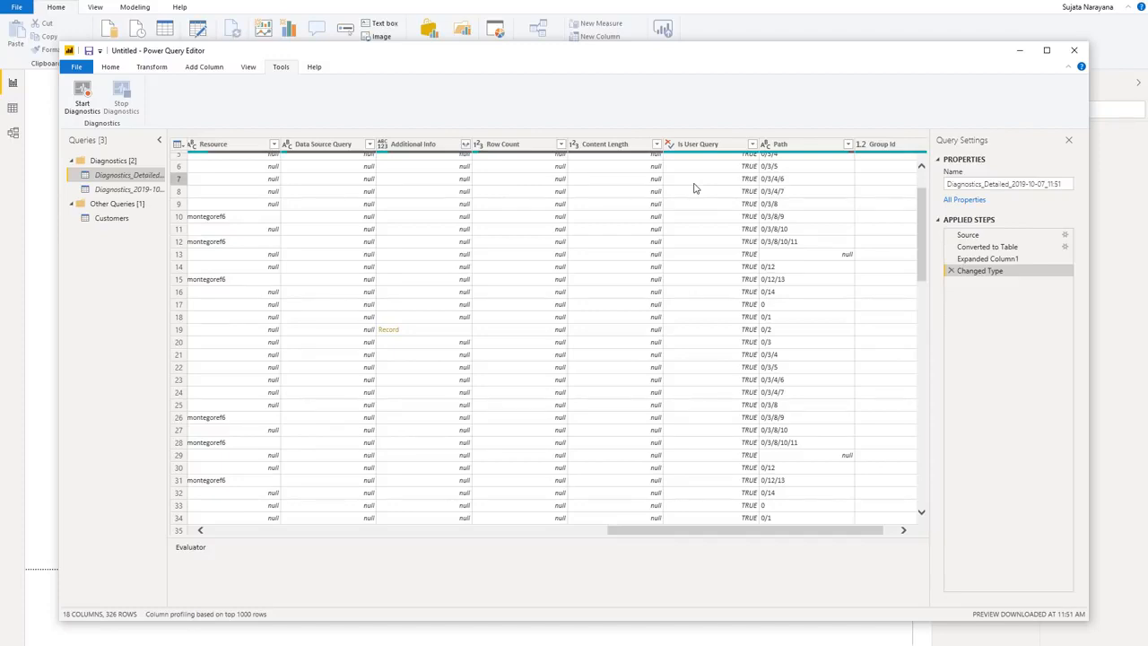
{"action": "scroll", "coordinate": [784, 217], "scroll_direction": "up", "scroll_amount": 1}
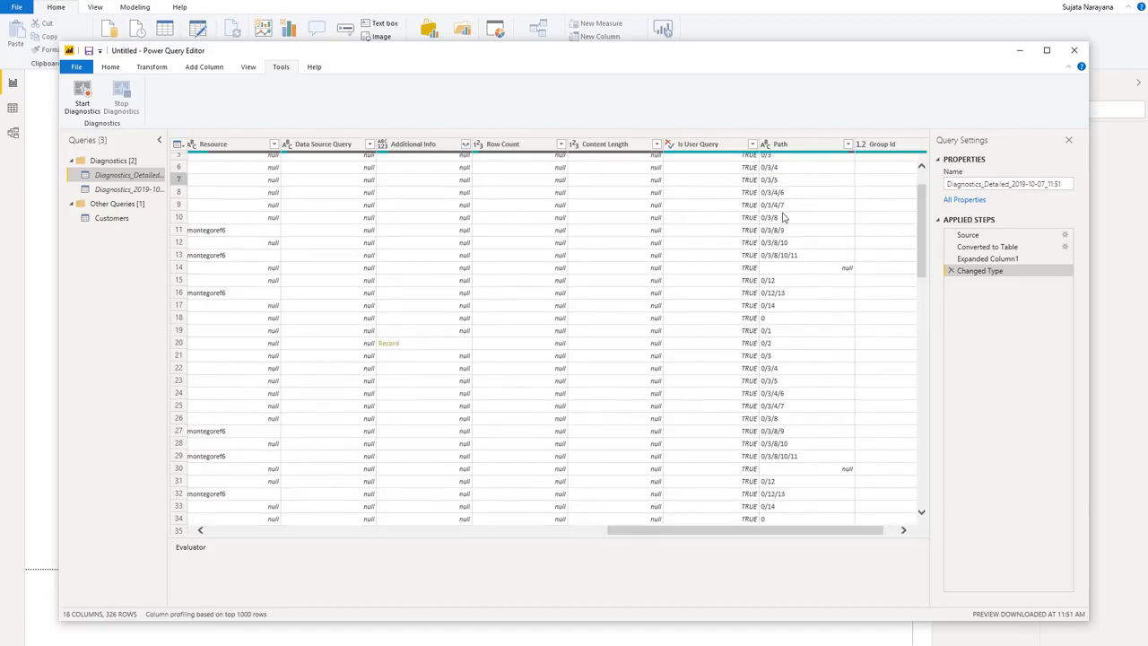
{"action": "scroll", "coordinate": [783, 217], "scroll_direction": "up", "scroll_amount": 3}
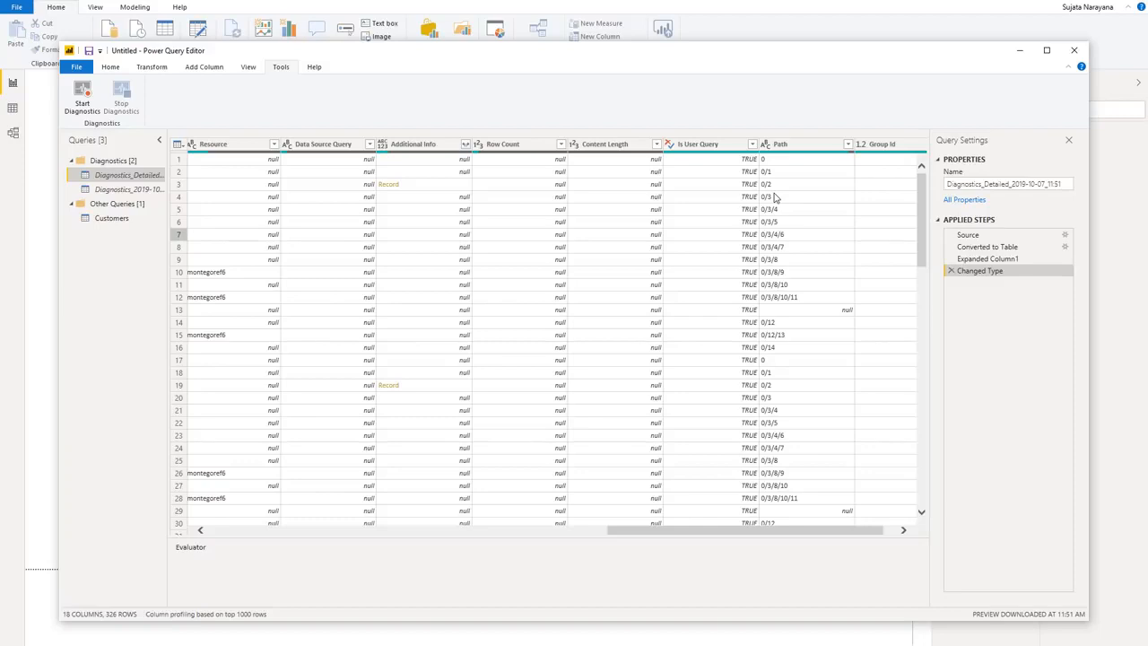
{"action": "left_click", "coordinate": [782, 162]}
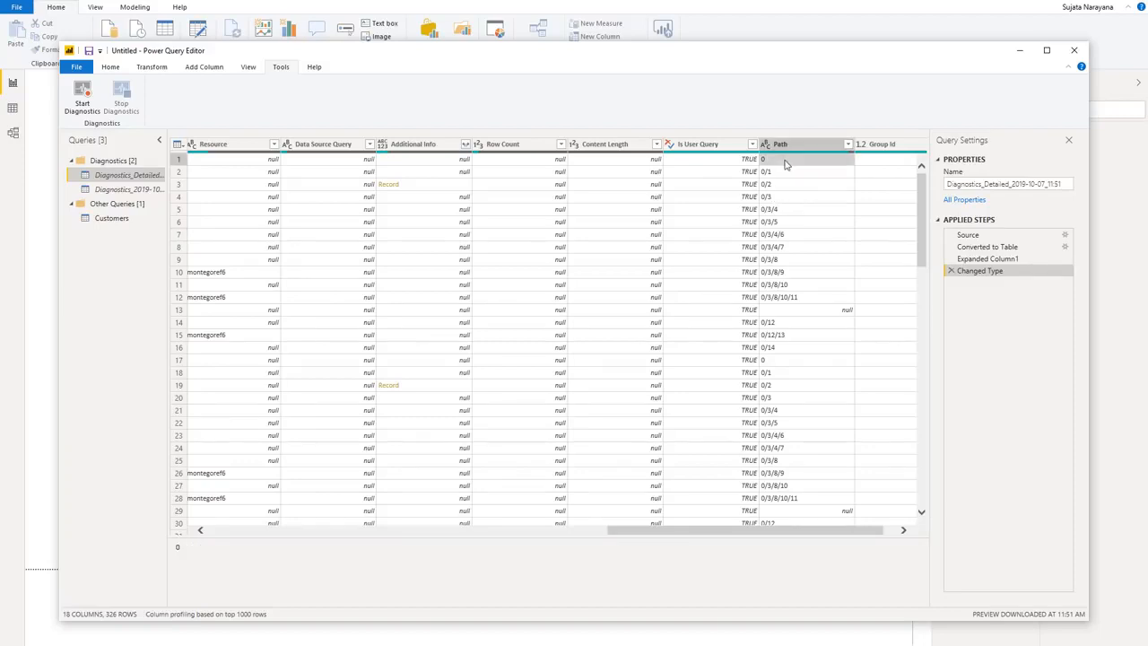
Step: Examine the Path values in the first two rows and the neighbouring Group Id column of the detailed diagnostics
{"action": "key", "text": "Down"}
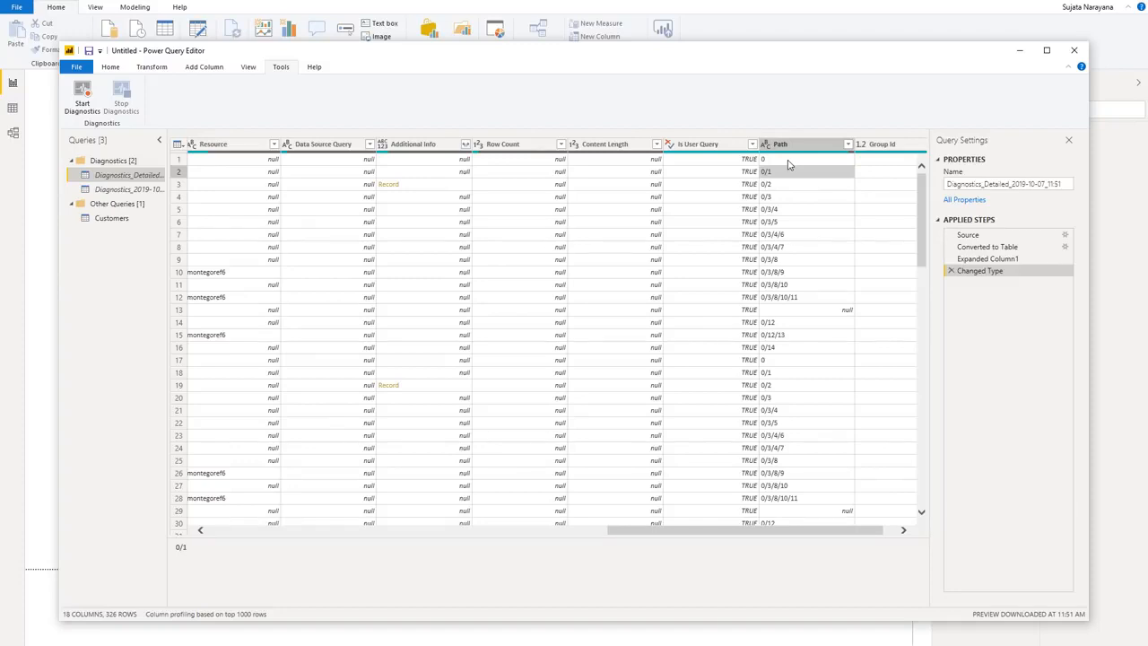
{"action": "key", "text": "Up"}
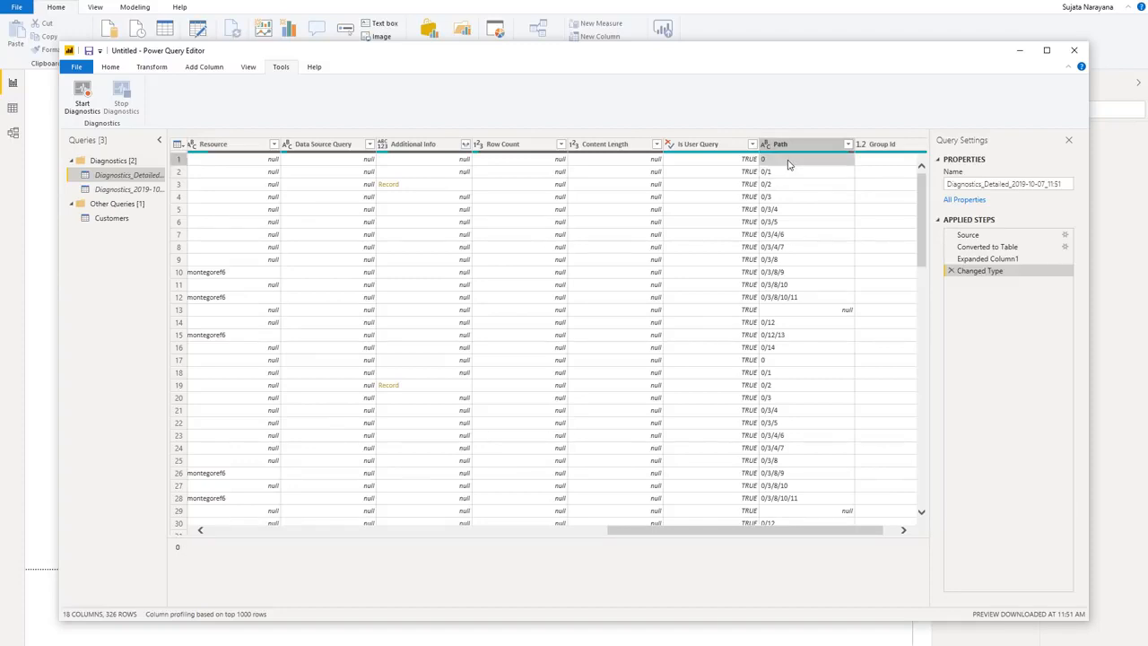
{"action": "key", "text": "Down"}
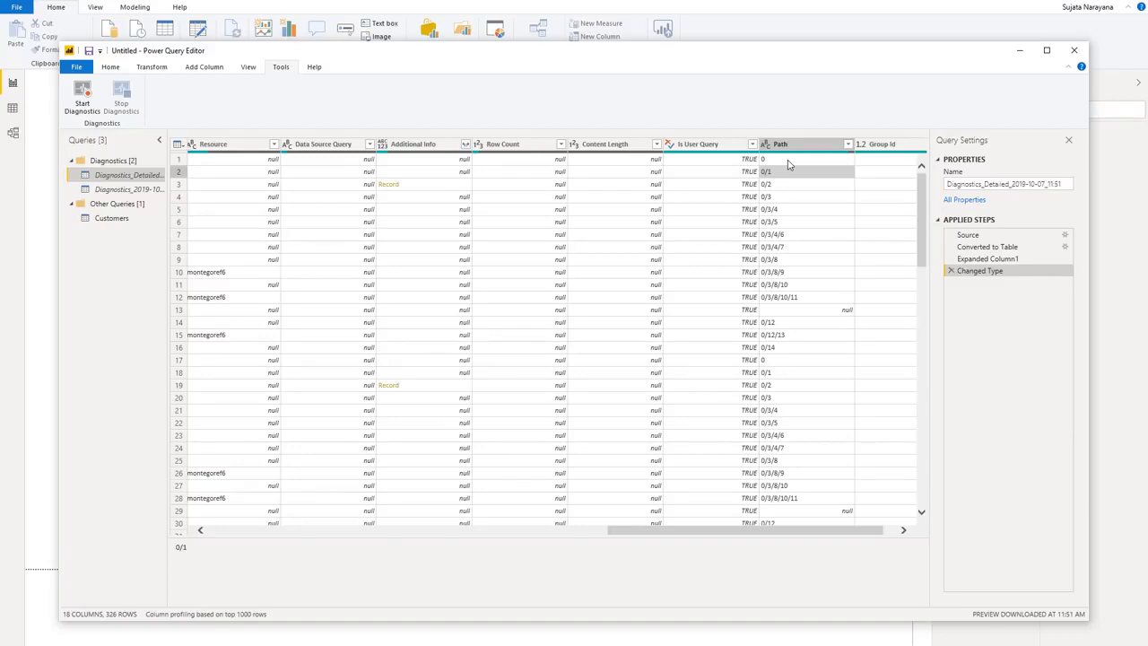
{"action": "key", "text": "Right"}
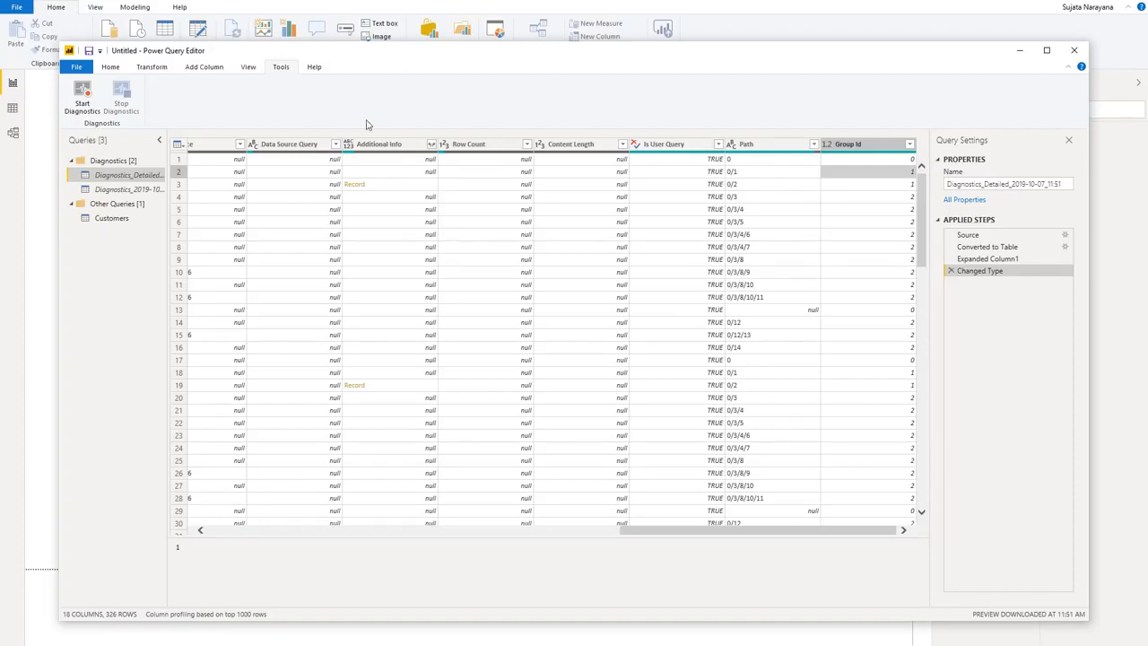
Step: Rename the detailed diagnostics query as CustomersFilterAuthoringDetailed and enable its load into the model
{"action": "double_click", "coordinate": [152, 176]}
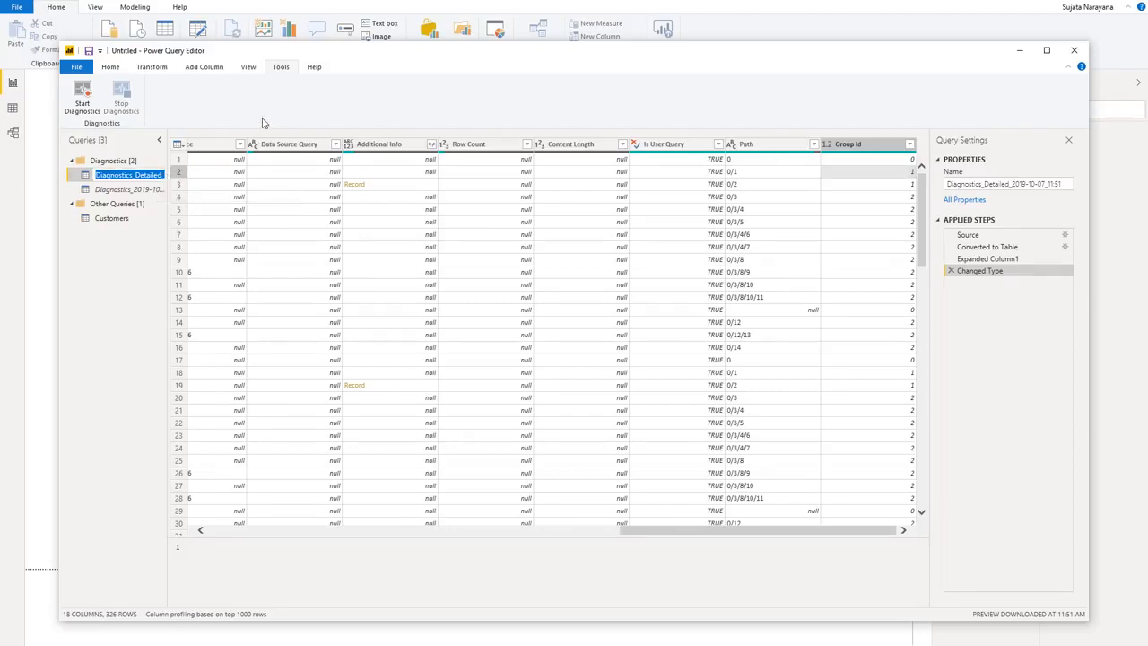
{"action": "type", "text": "CustomersFilter"}
{"action": "type", "text": "AuthoringDe"}
{"action": "type", "text": "tailed"}
{"action": "key", "text": "Return"}
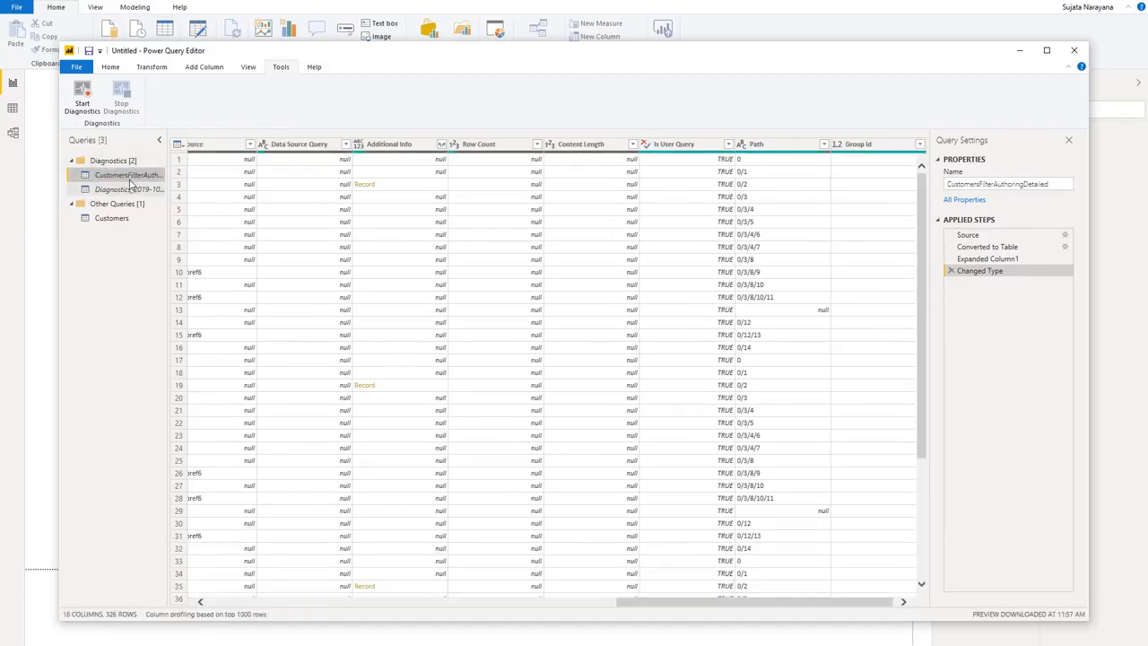
{"action": "right_click", "coordinate": [130, 176]}
{"action": "left_click", "coordinate": [179, 247]}
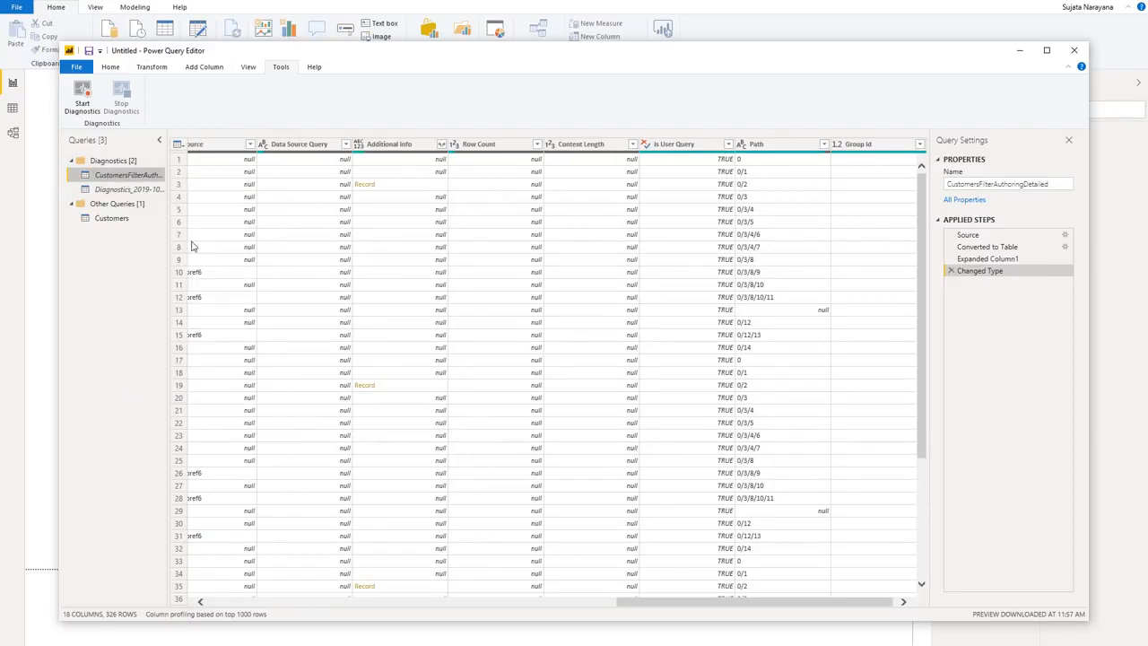
Step: Return to the Customers query, apply the pending query changes to the model and go back to the report
{"action": "left_click", "coordinate": [117, 218]}
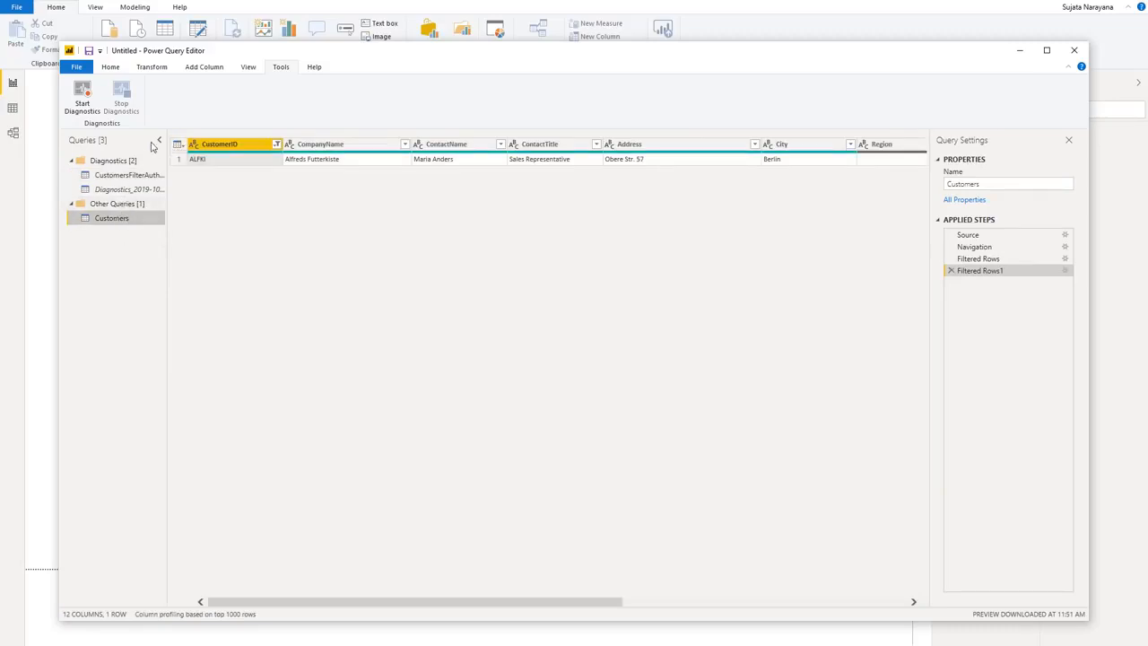
{"action": "left_click", "coordinate": [110, 70]}
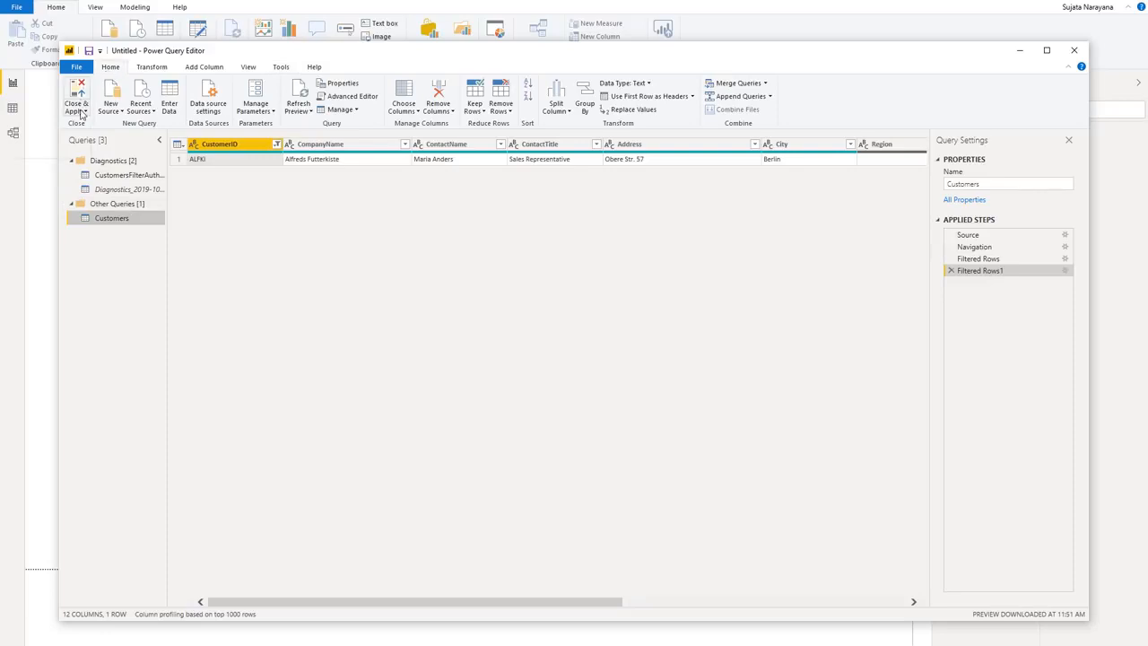
{"action": "left_click", "coordinate": [78, 111]}
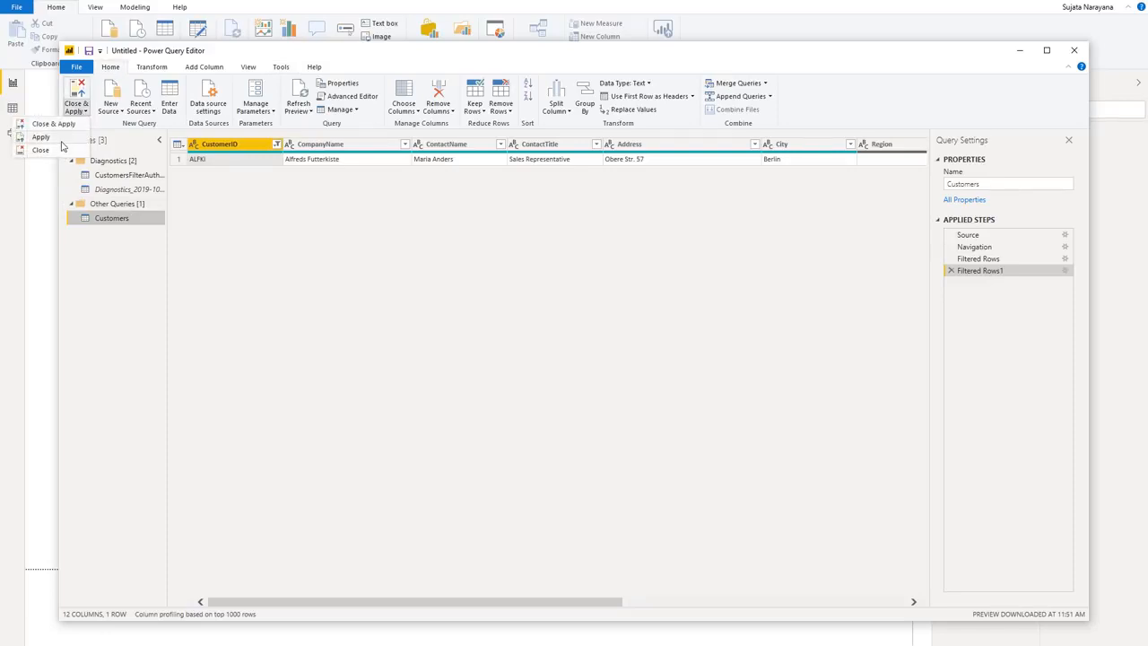
{"action": "left_click", "coordinate": [59, 137]}
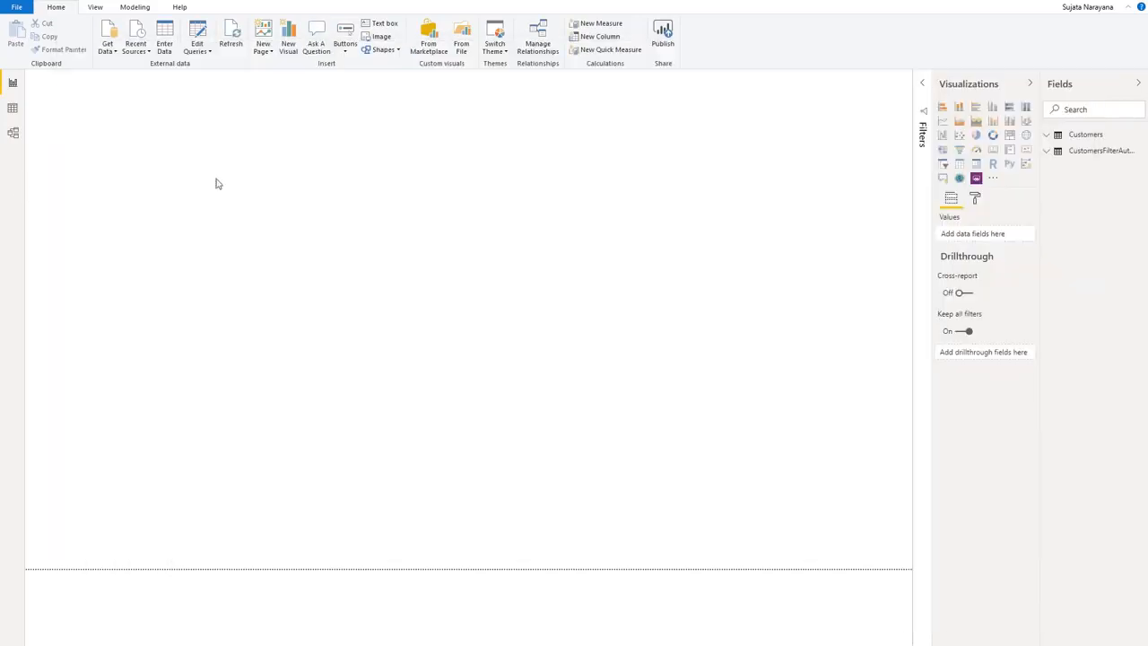
Step: Insert a stacked column chart with Step, Id and Query from CustomersFilterAuthoringDetailed on its axis
{"action": "left_click", "coordinate": [1046, 151]}
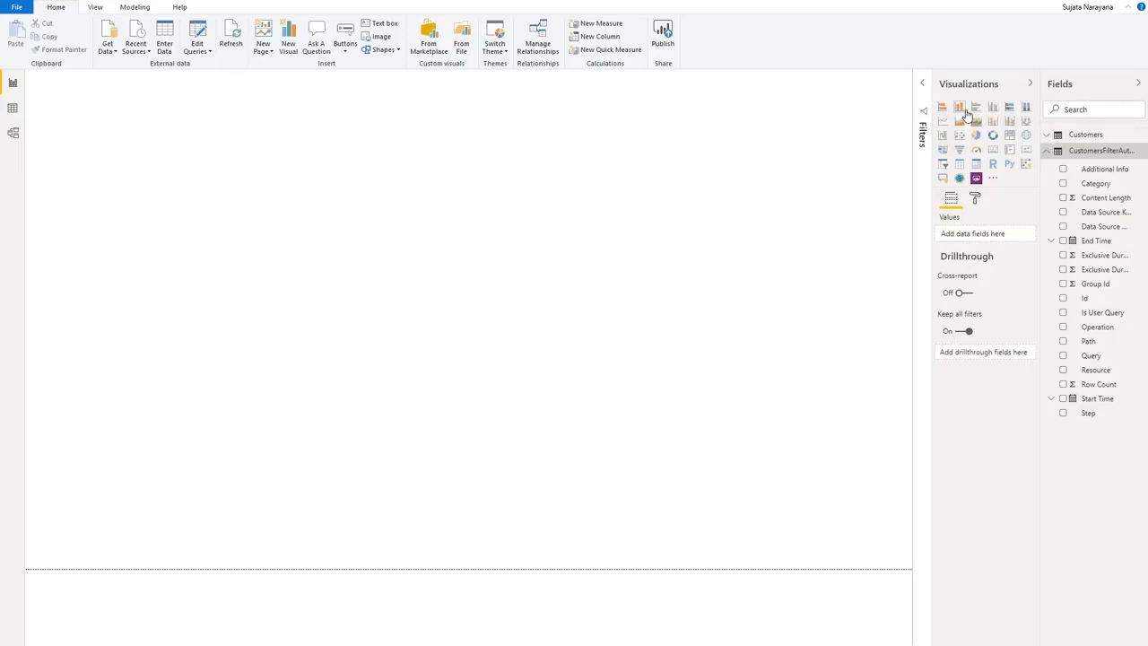
{"action": "left_click", "coordinate": [966, 112]}
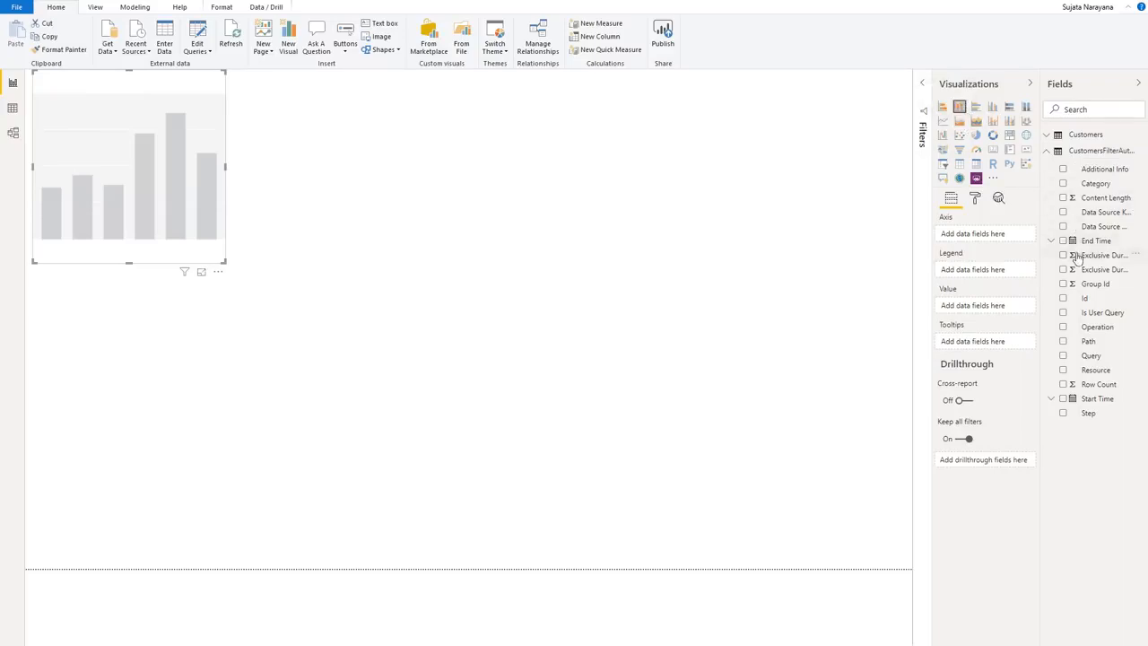
{"action": "left_click_drag", "start_coordinate": [1083, 412], "coordinate": [983, 235]}
{"action": "left_click_drag", "start_coordinate": [1099, 299], "coordinate": [1014, 254]}
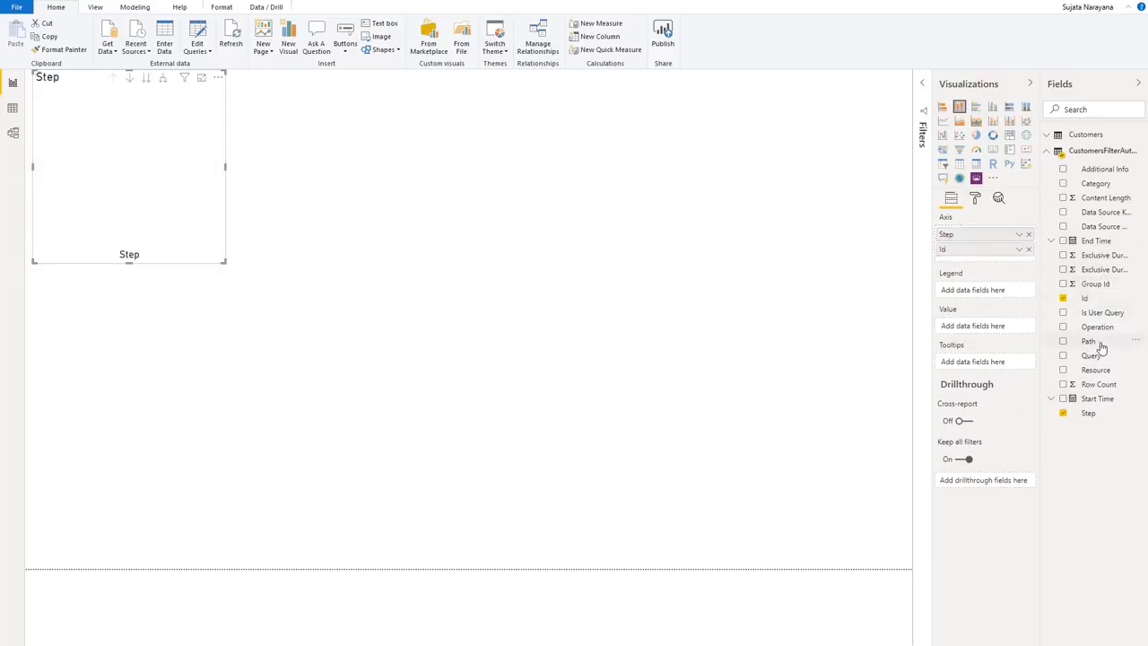
{"action": "left_click_drag", "start_coordinate": [1092, 355], "coordinate": [996, 265]}
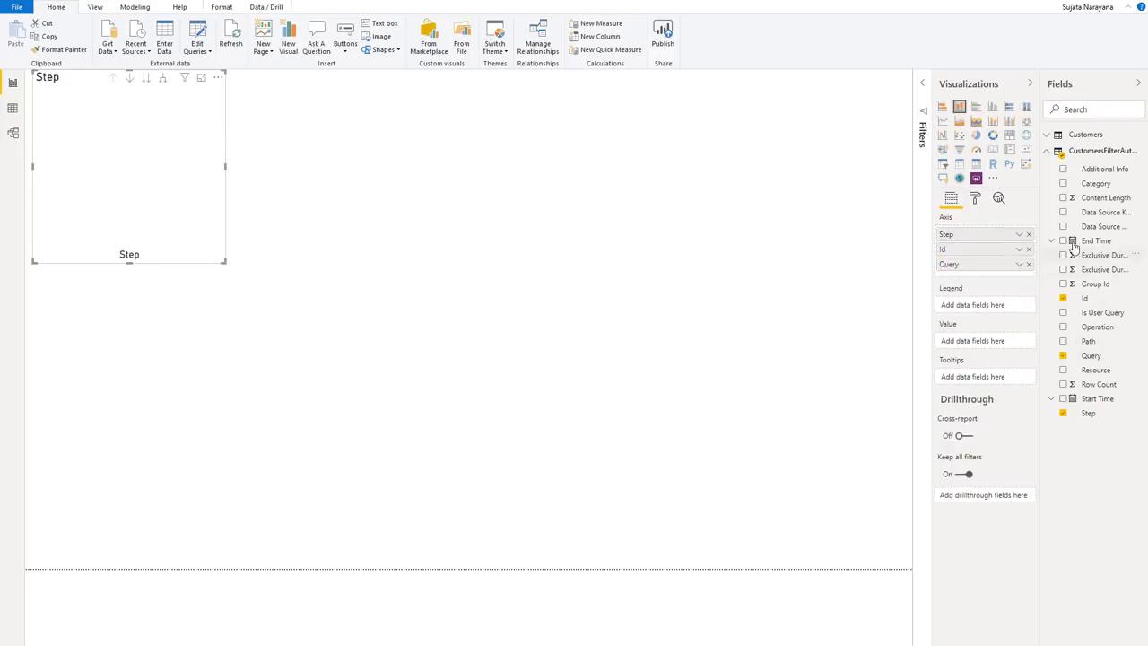
Step: Add Category as legend, Exclusive Duration as value and Start Time as tooltip, and widen the chart across the page
{"action": "left_click_drag", "start_coordinate": [1094, 183], "coordinate": [1004, 305]}
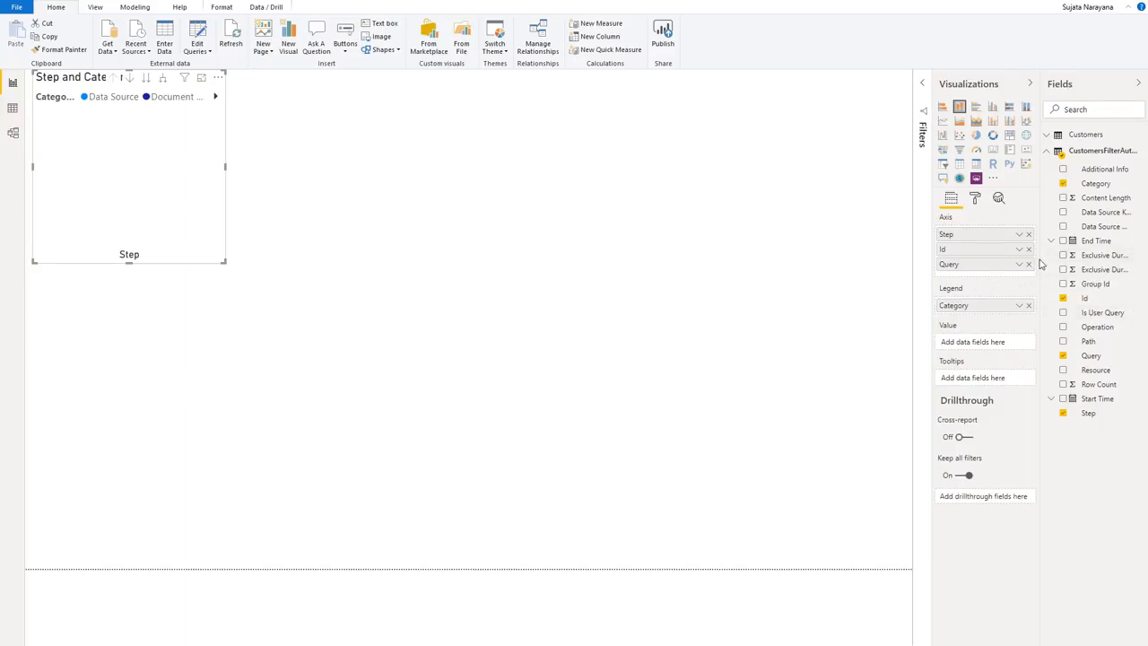
{"action": "left_click_drag", "start_coordinate": [1046, 261], "coordinate": [977, 342]}
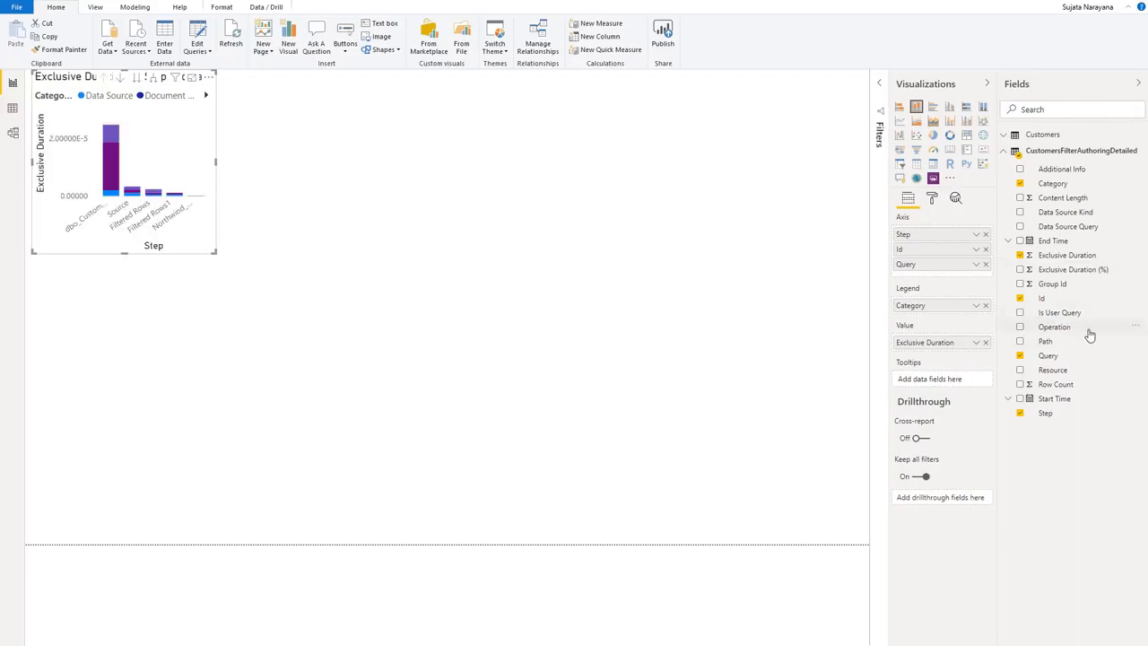
{"action": "left_click_drag", "start_coordinate": [1070, 400], "coordinate": [940, 379]}
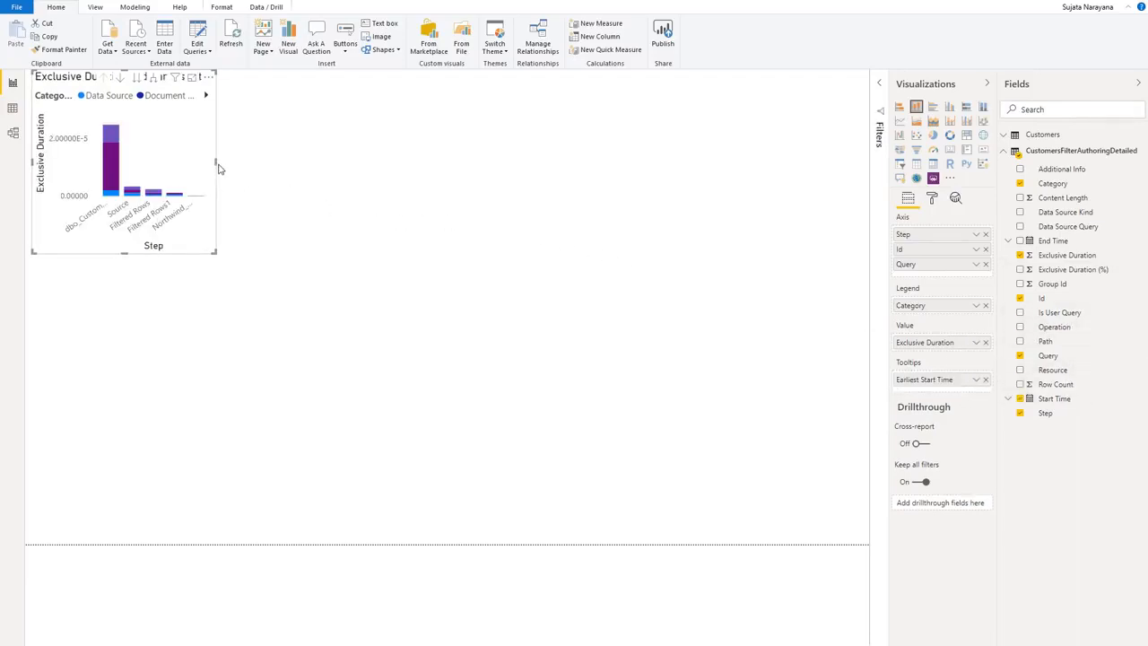
{"action": "left_click_drag", "start_coordinate": [215, 162], "coordinate": [876, 173]}
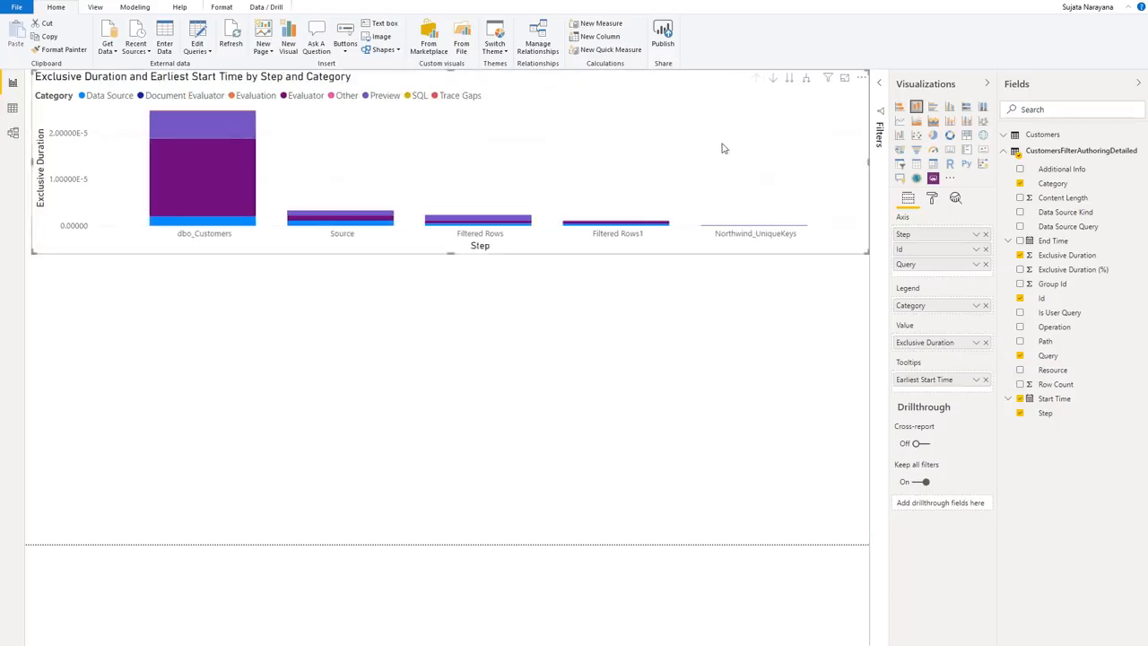
Step: Sort the column chart ascending by Earliest Start Time and move Id above Step on its axis
{"action": "left_click", "coordinate": [861, 79]}
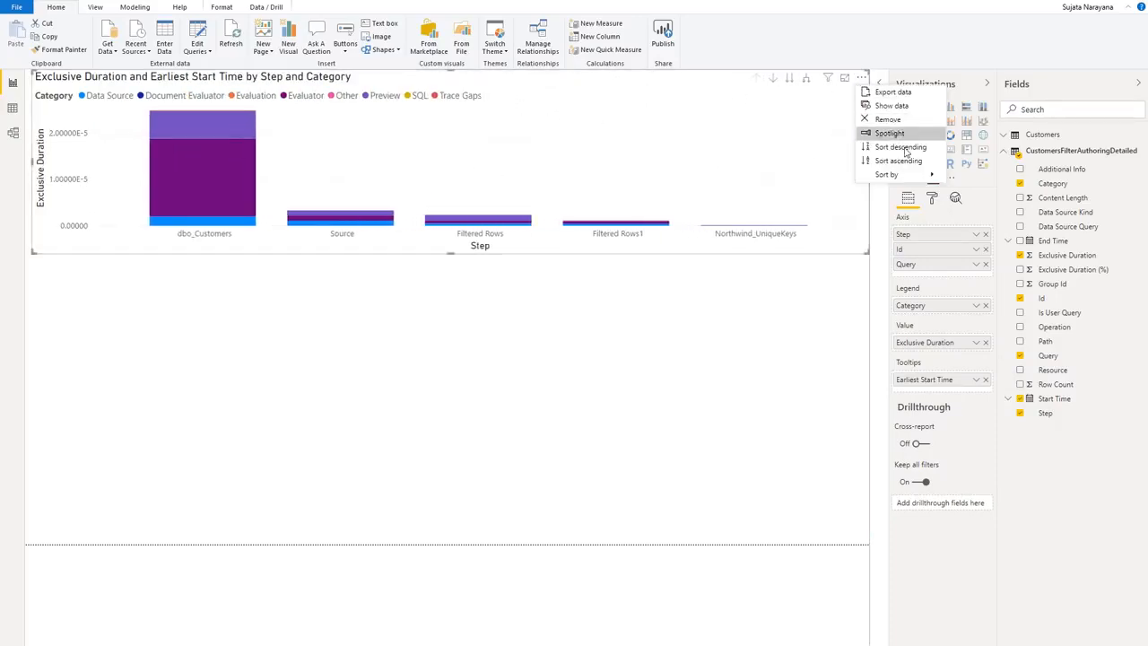
{"action": "mouse_move", "coordinate": [892, 174]}
{"action": "left_click", "coordinate": [973, 204]}
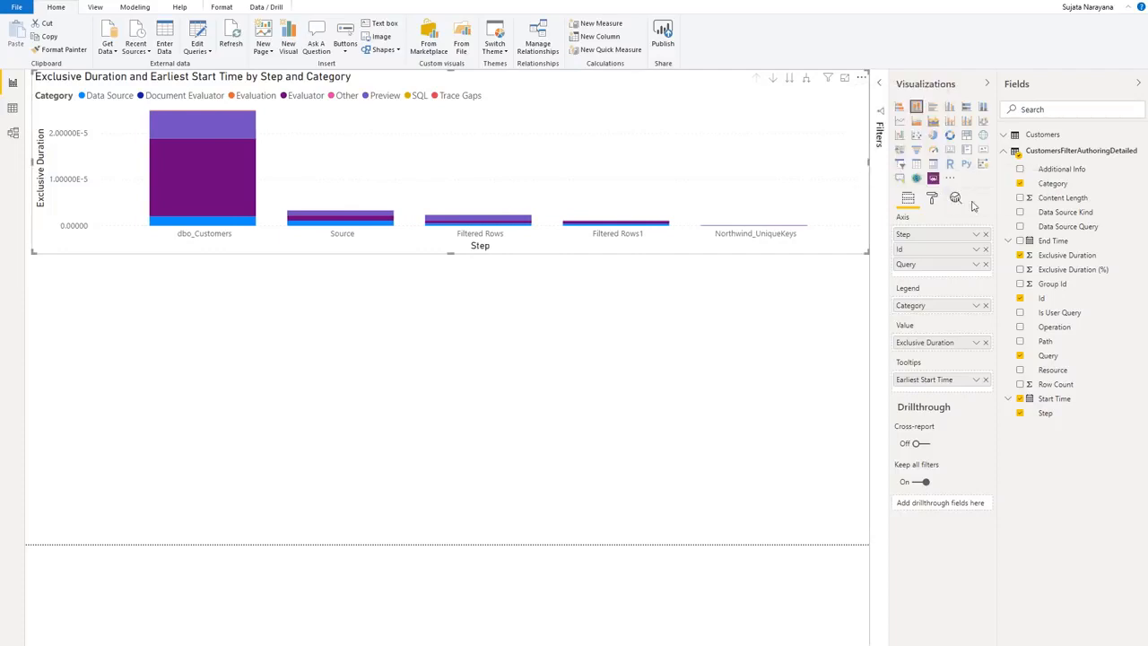
{"action": "left_click", "coordinate": [862, 79]}
{"action": "left_click", "coordinate": [908, 162]}
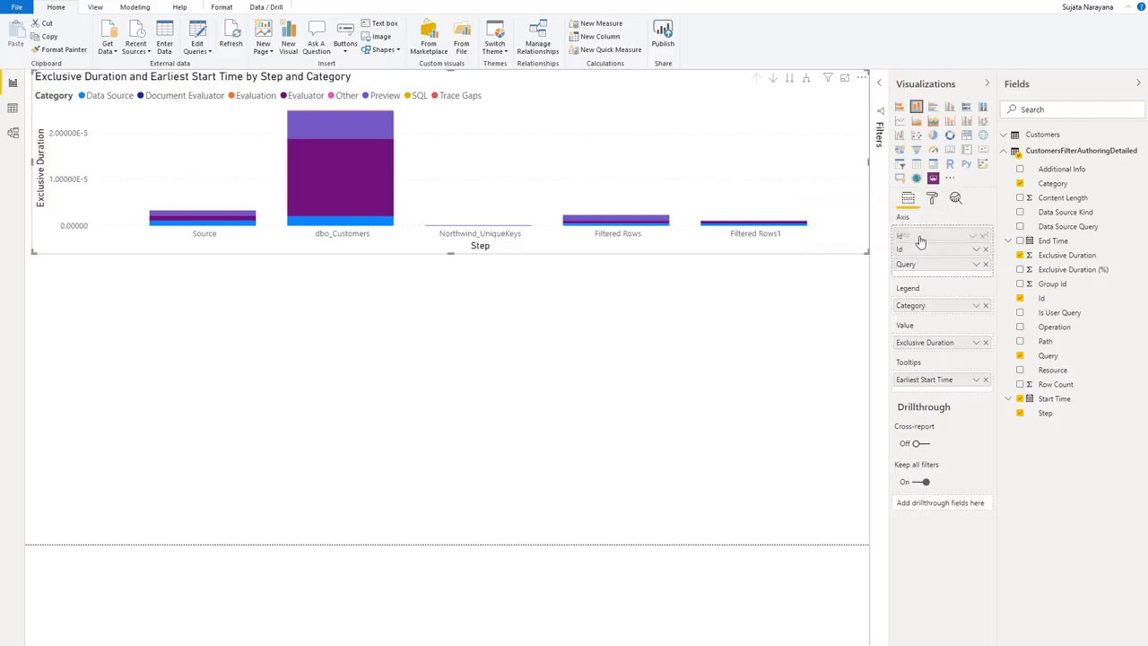
{"action": "left_click_drag", "start_coordinate": [919, 257], "coordinate": [916, 234]}
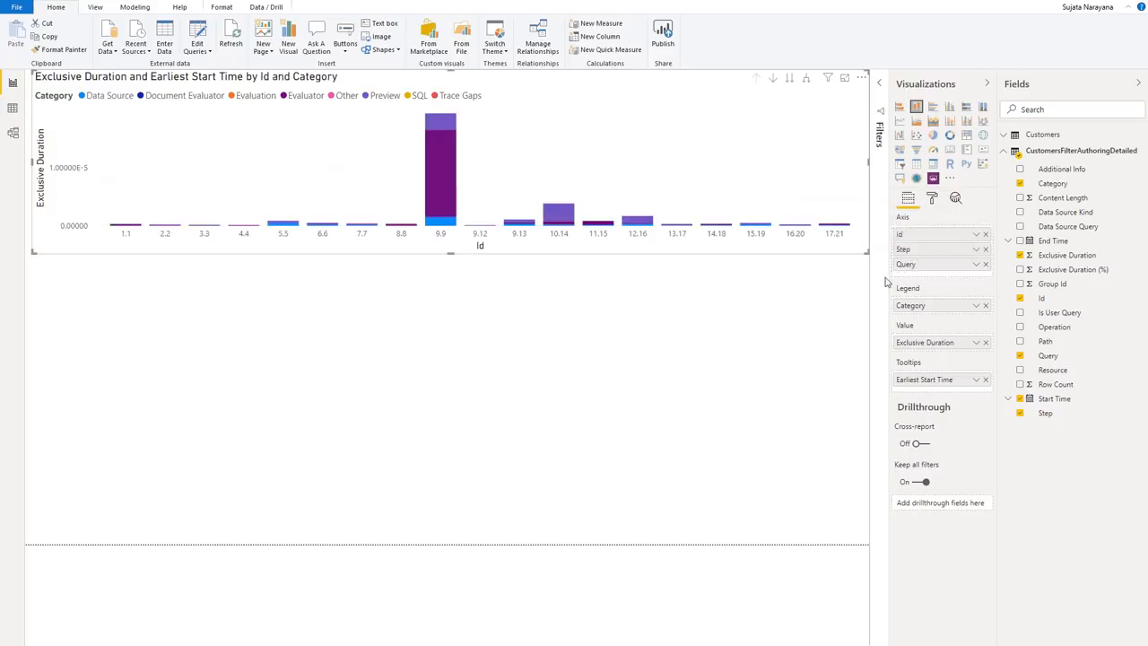
Step: Insert a table visual below the chart with Id and Start Time, showing Start Time as plain values instead of a date hierarchy
{"action": "left_click", "coordinate": [599, 313]}
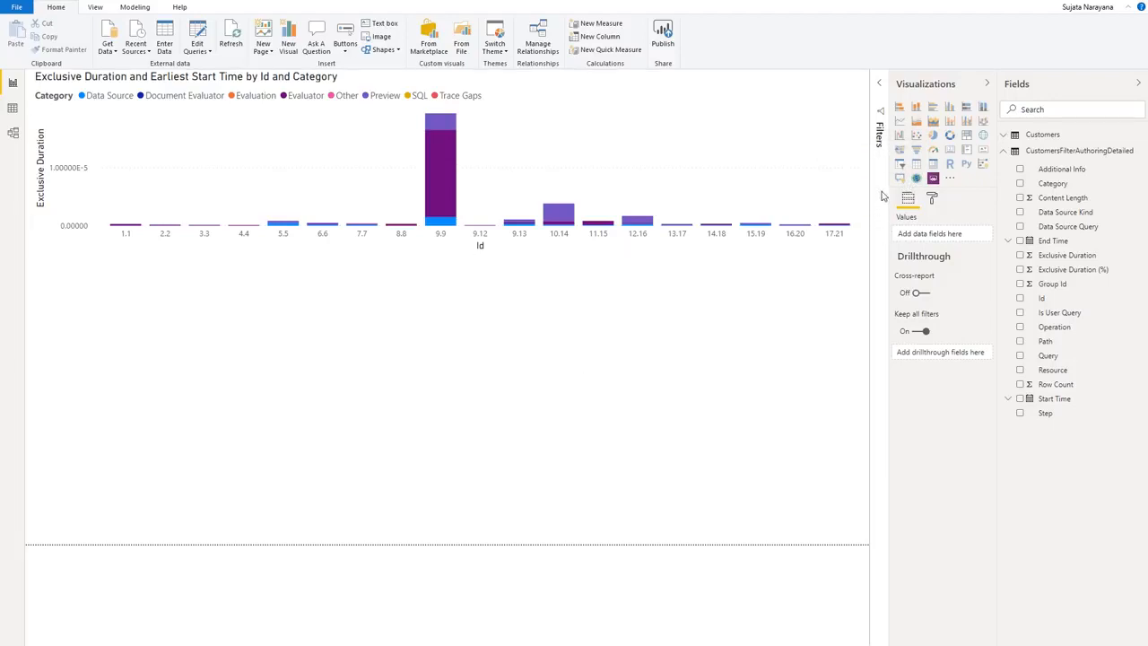
{"action": "left_click", "coordinate": [915, 164]}
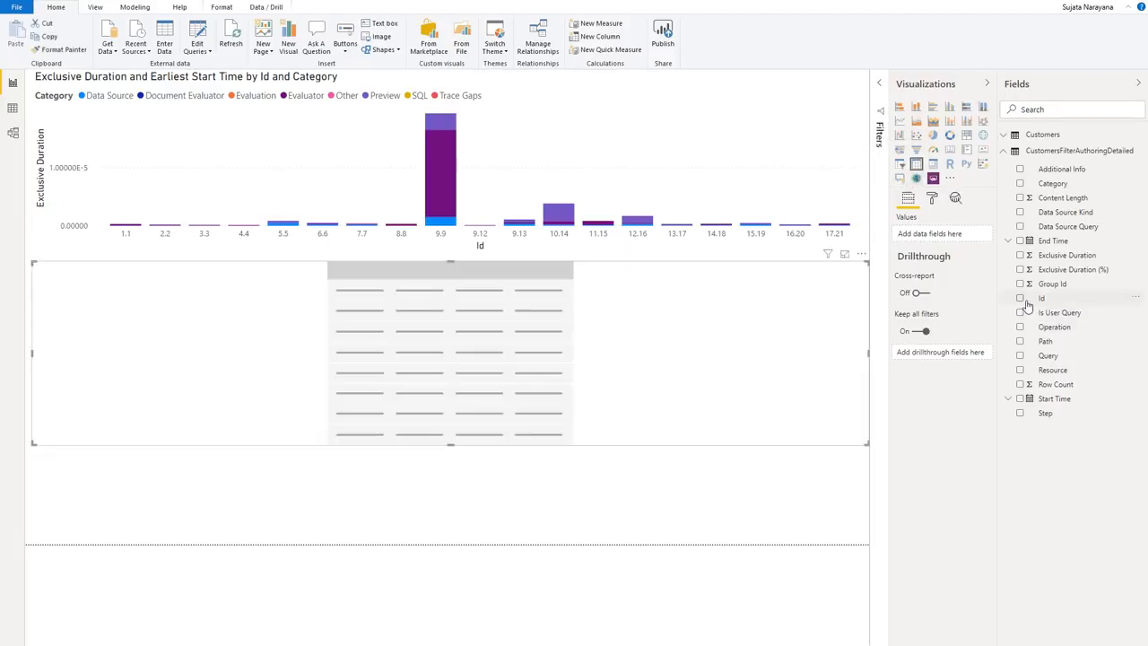
{"action": "left_click", "coordinate": [1019, 299]}
{"action": "left_click", "coordinate": [1019, 398]}
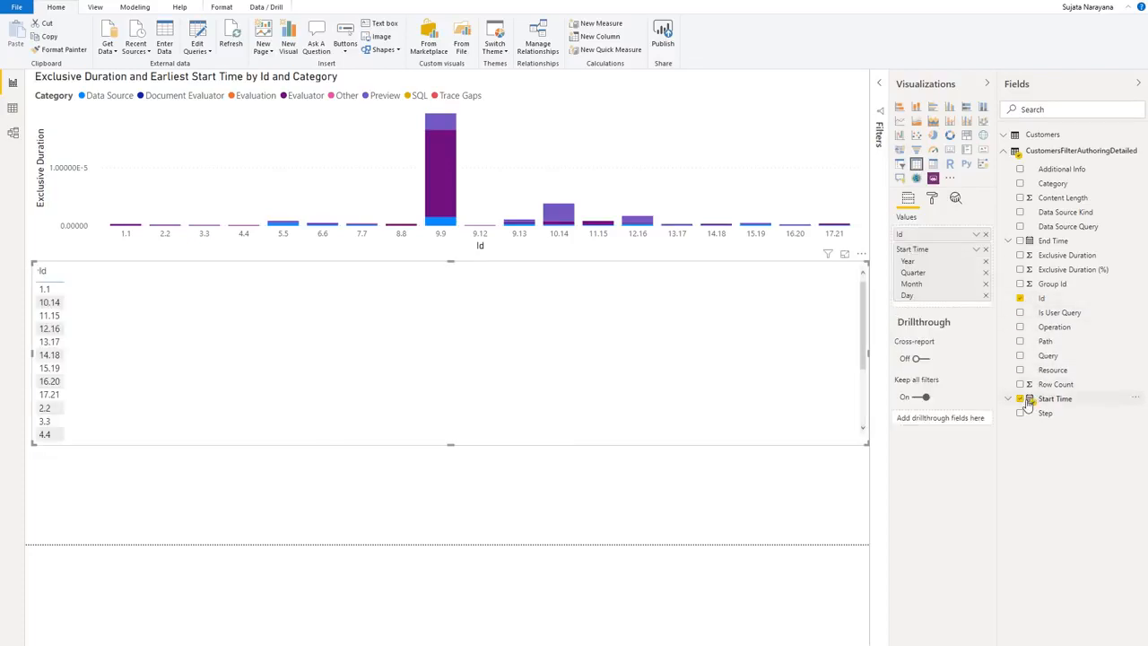
{"action": "left_click", "coordinate": [975, 249]}
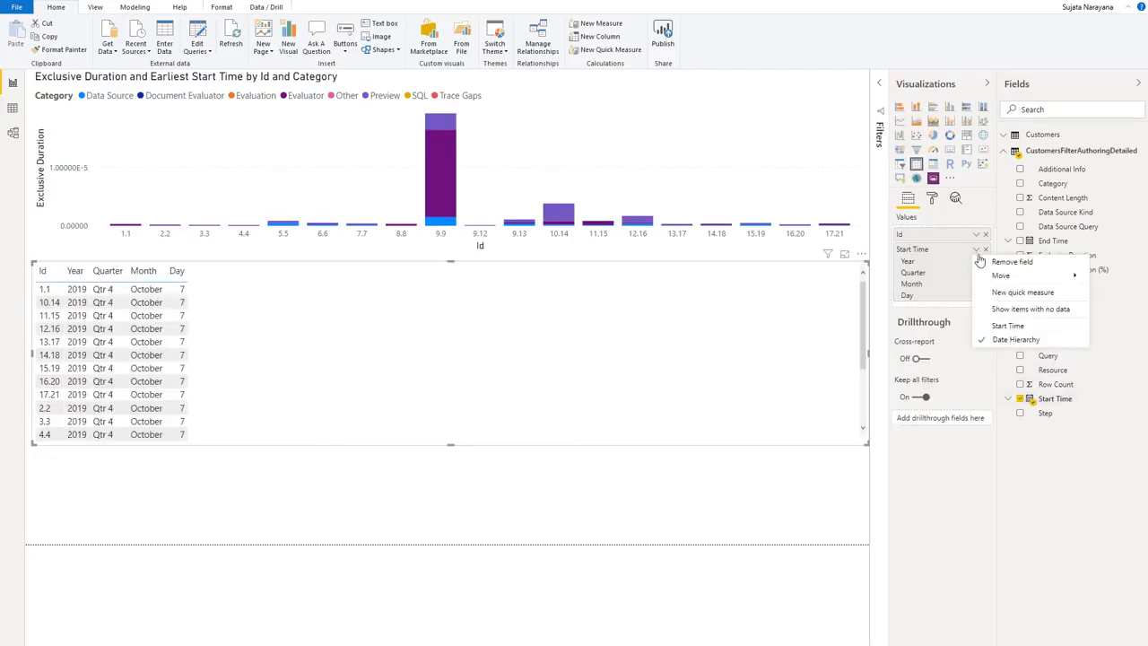
{"action": "left_click", "coordinate": [1007, 328]}
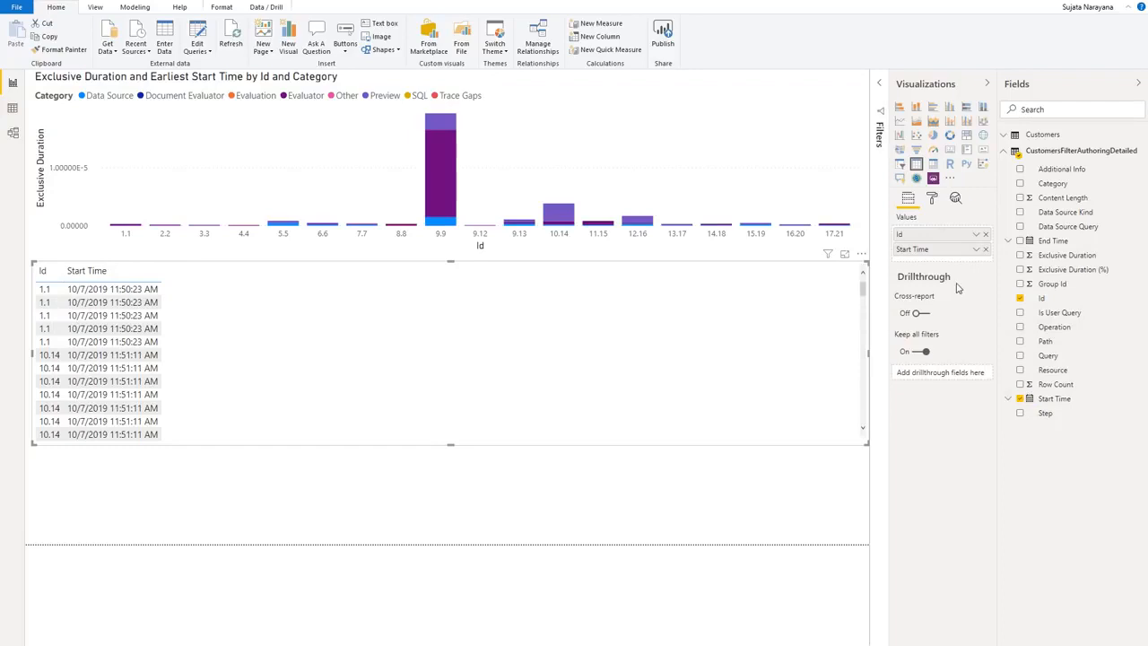
Step: Add Query, Step, Data Source Query, Exclusive Duration (%) and Row Count to the table
{"action": "left_click", "coordinate": [1020, 356]}
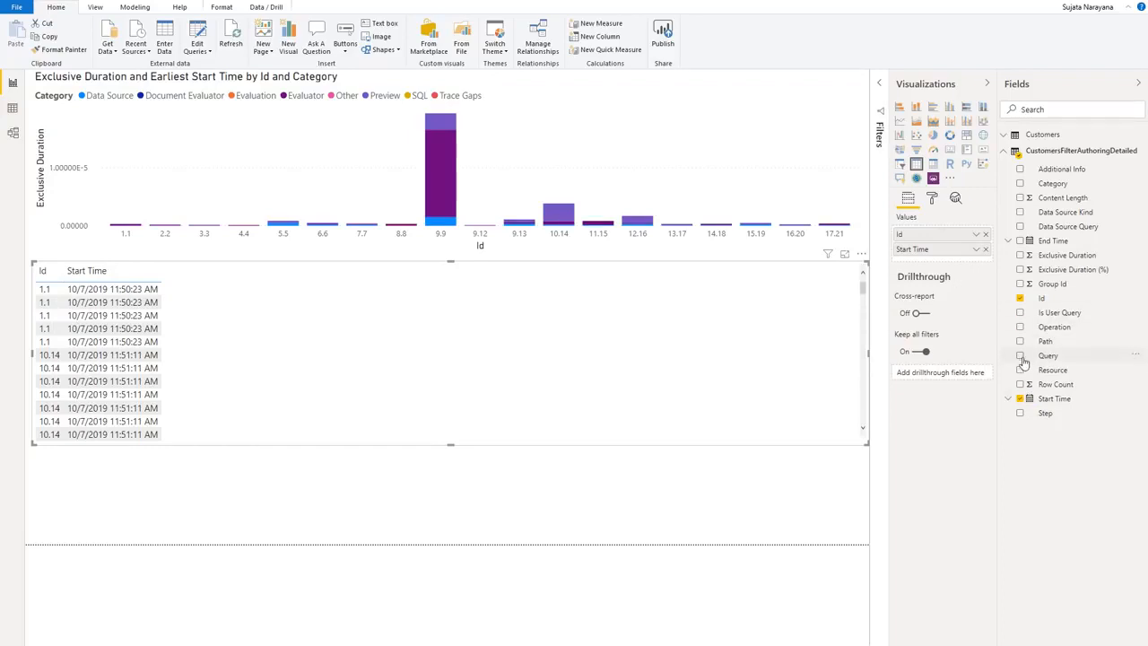
{"action": "left_click", "coordinate": [1021, 413]}
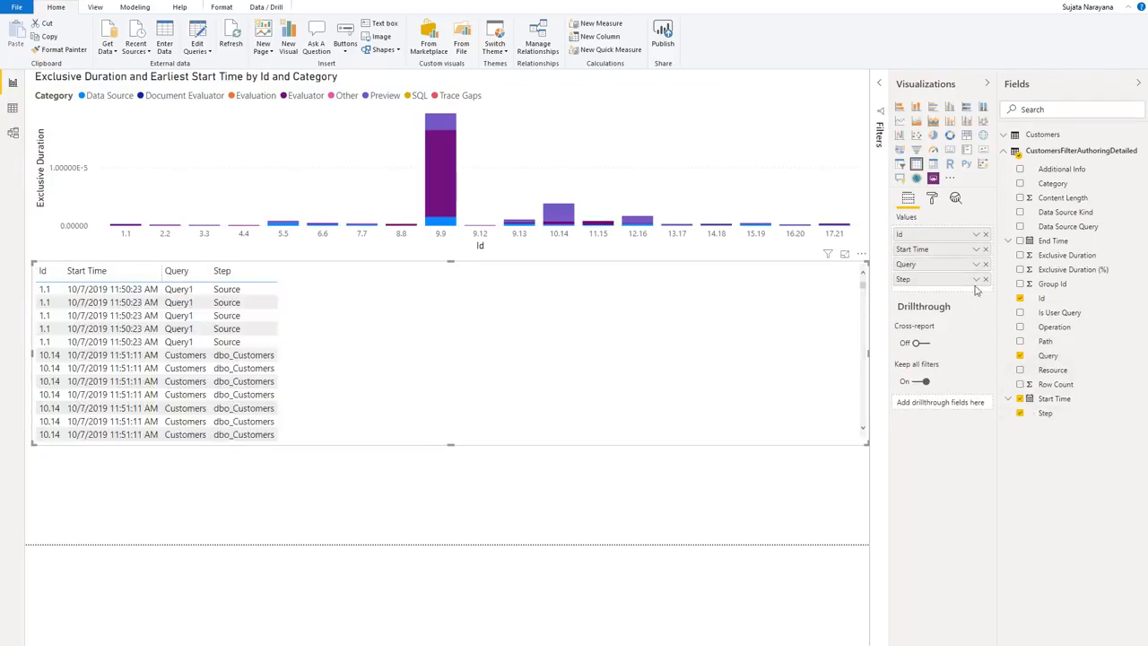
{"action": "left_click", "coordinate": [1020, 227]}
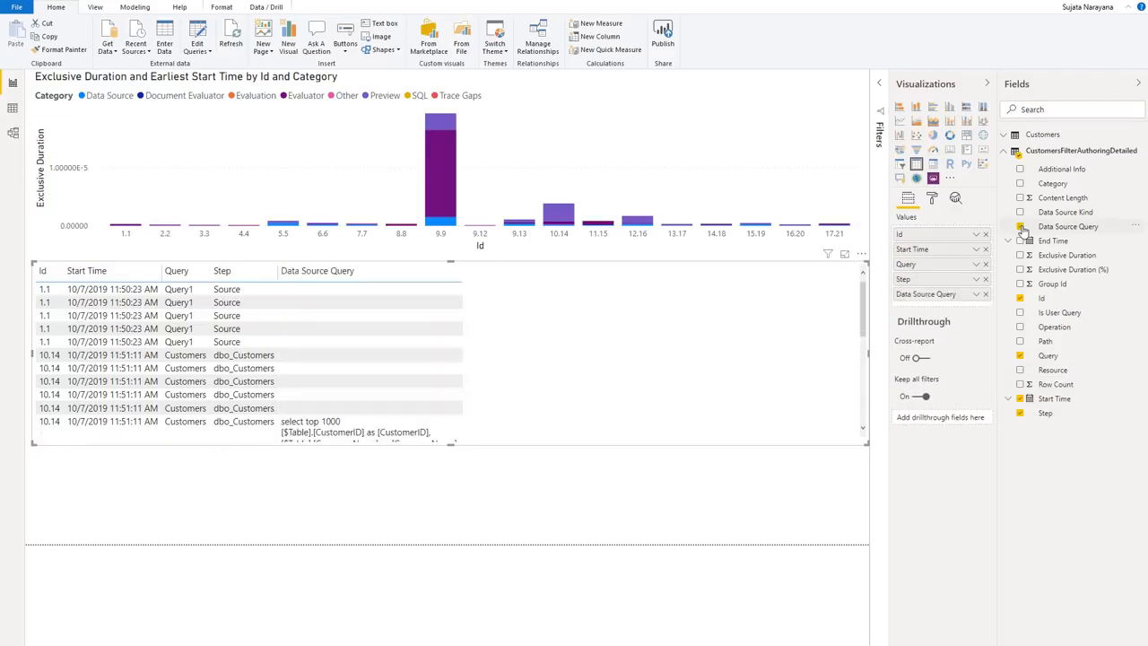
{"action": "left_click", "coordinate": [1021, 270]}
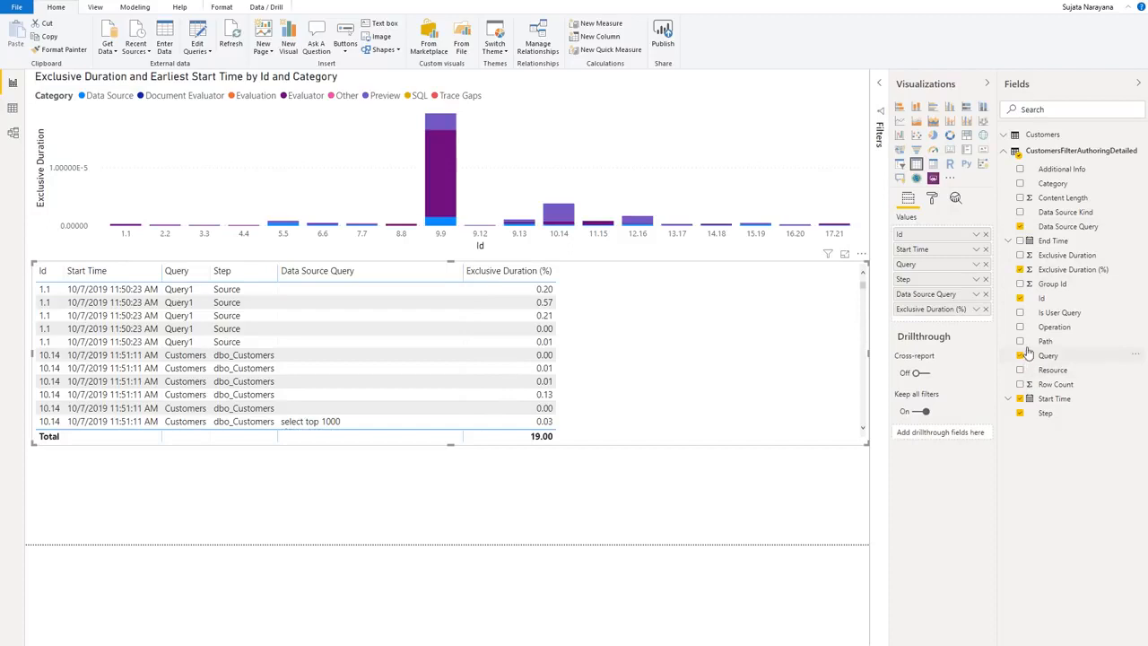
{"action": "left_click", "coordinate": [1019, 384]}
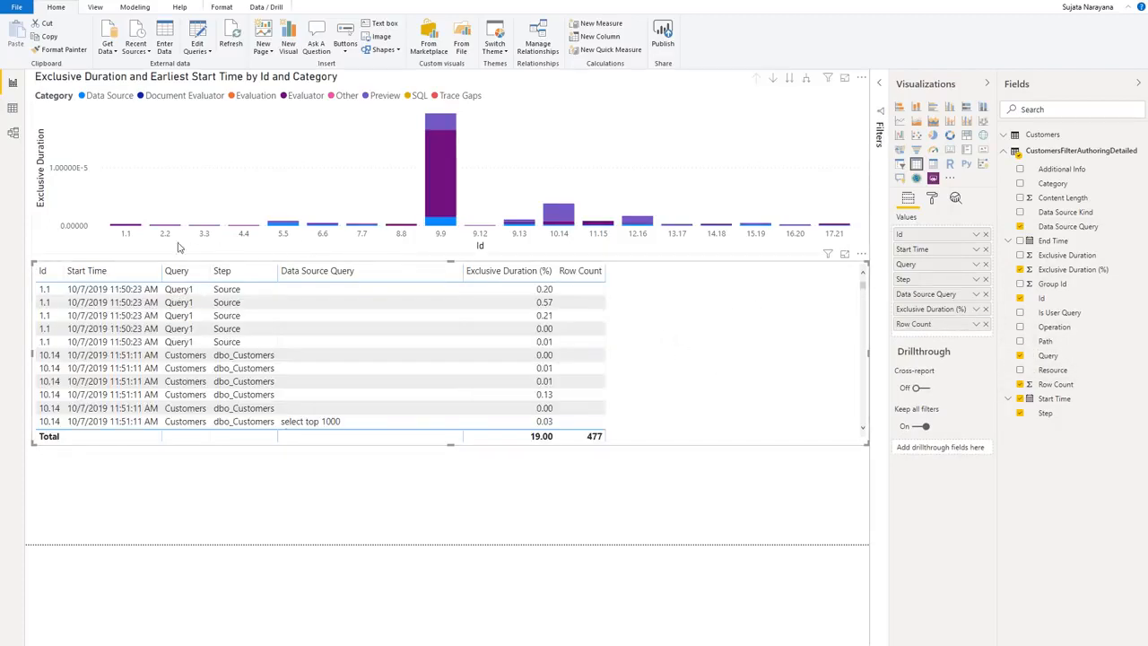
Step: Cross-filter the table by Ids 1.1, 2.2, 3.3, 4.4 and 5.5 in turn, and examine the data source queries for 5.5
{"action": "left_click", "coordinate": [126, 235]}
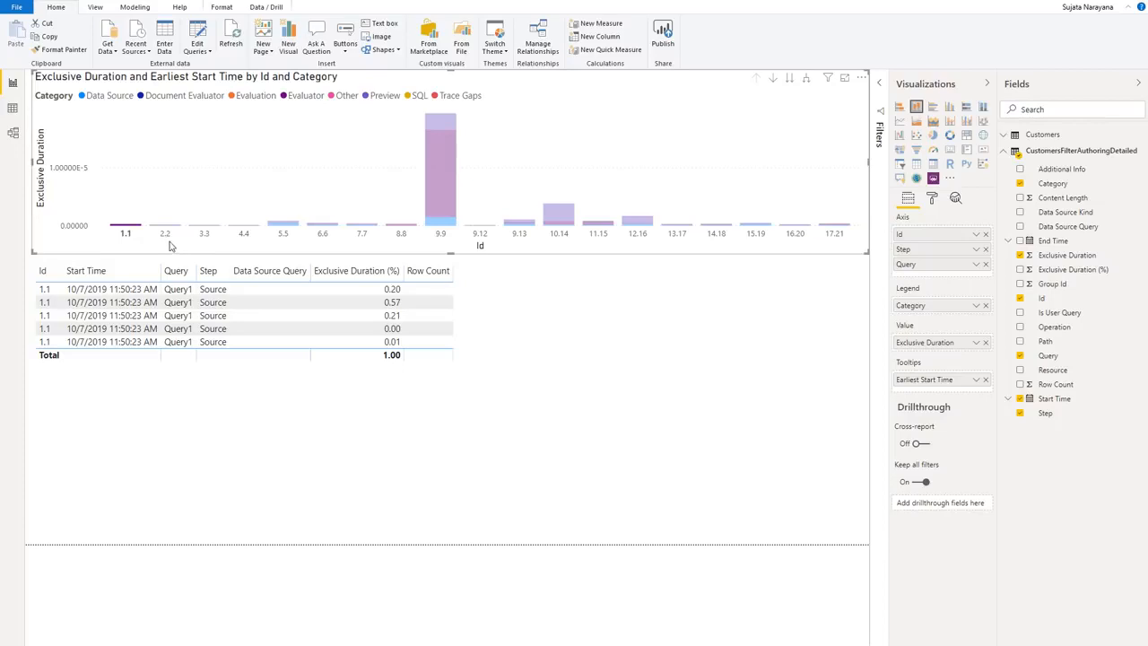
{"action": "left_click", "coordinate": [166, 237]}
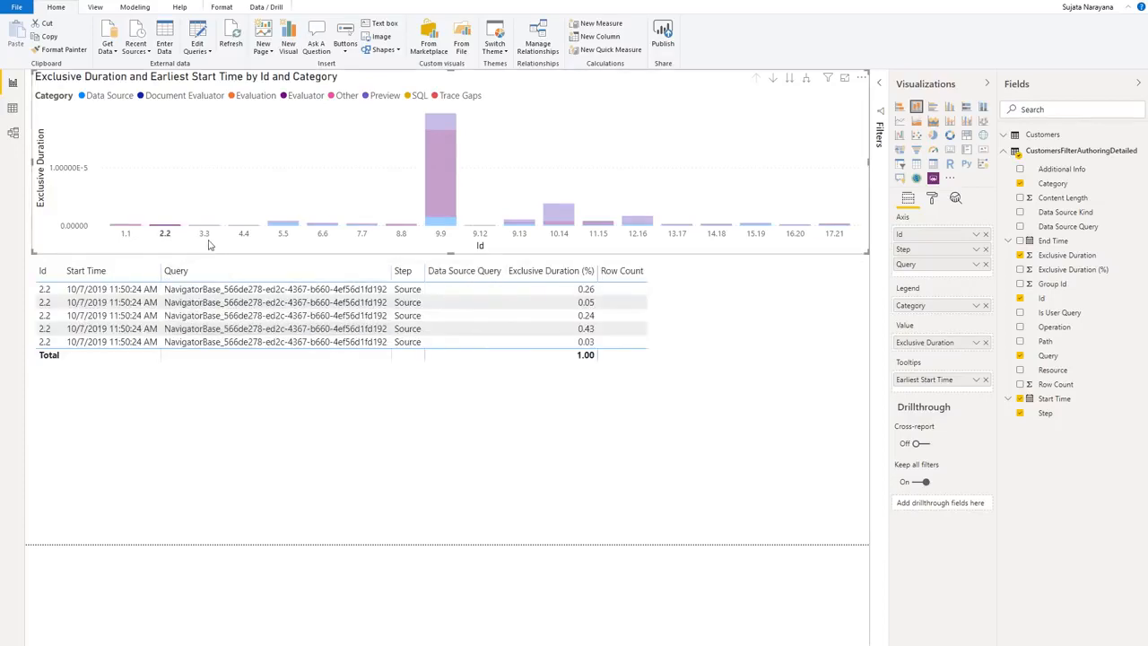
{"action": "left_click", "coordinate": [204, 237]}
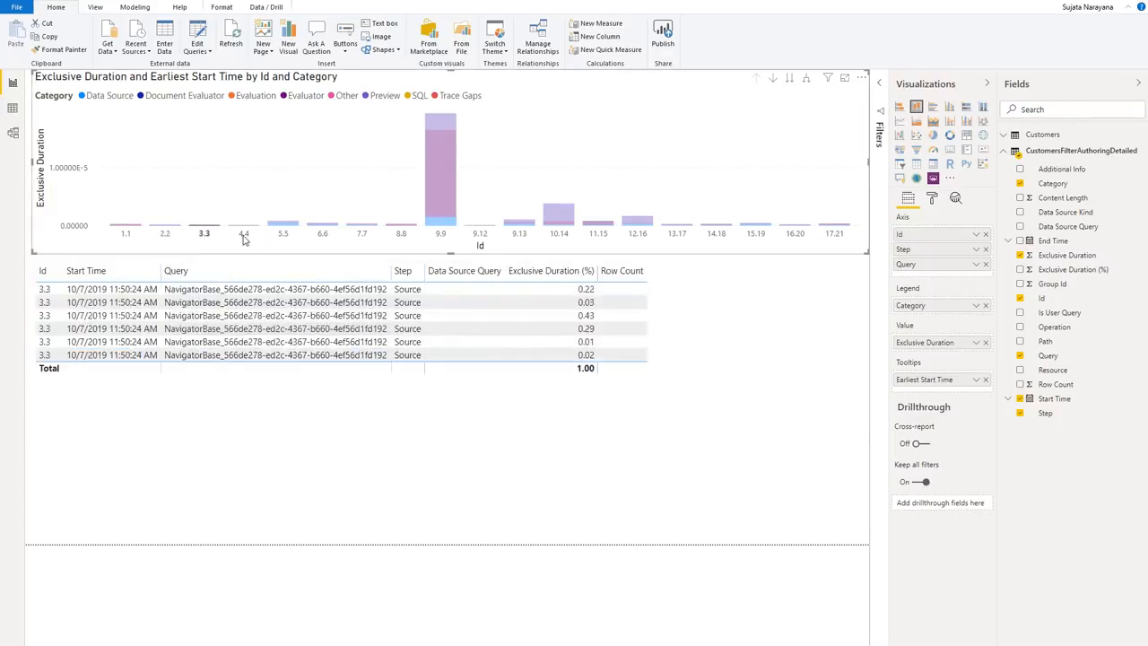
{"action": "left_click", "coordinate": [243, 235]}
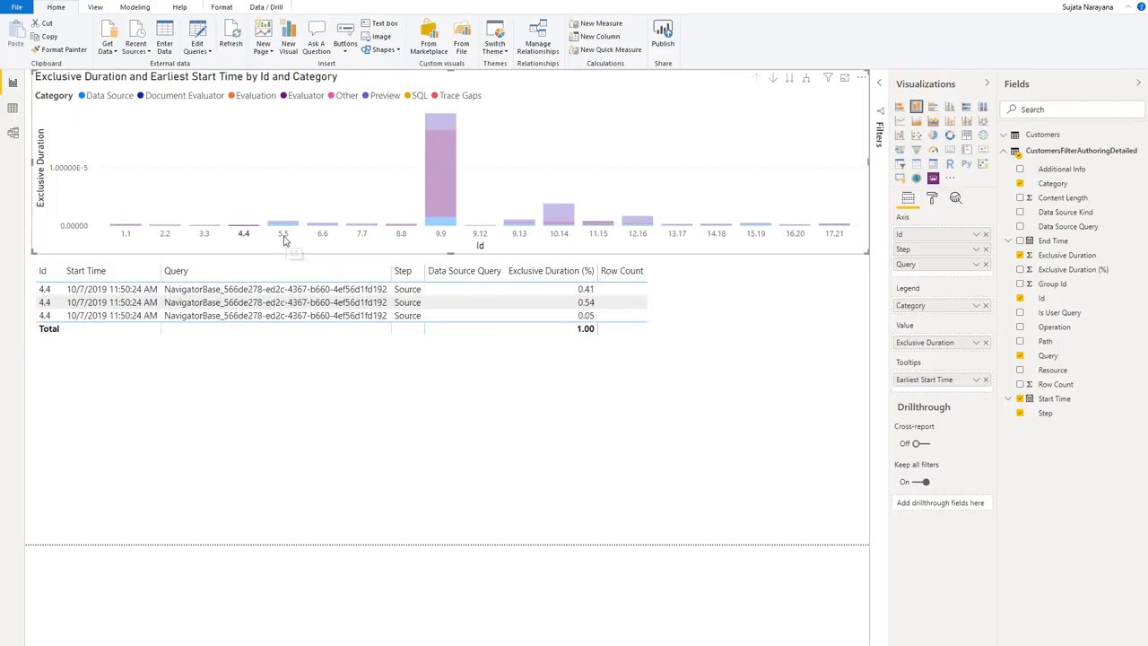
{"action": "left_click", "coordinate": [283, 237]}
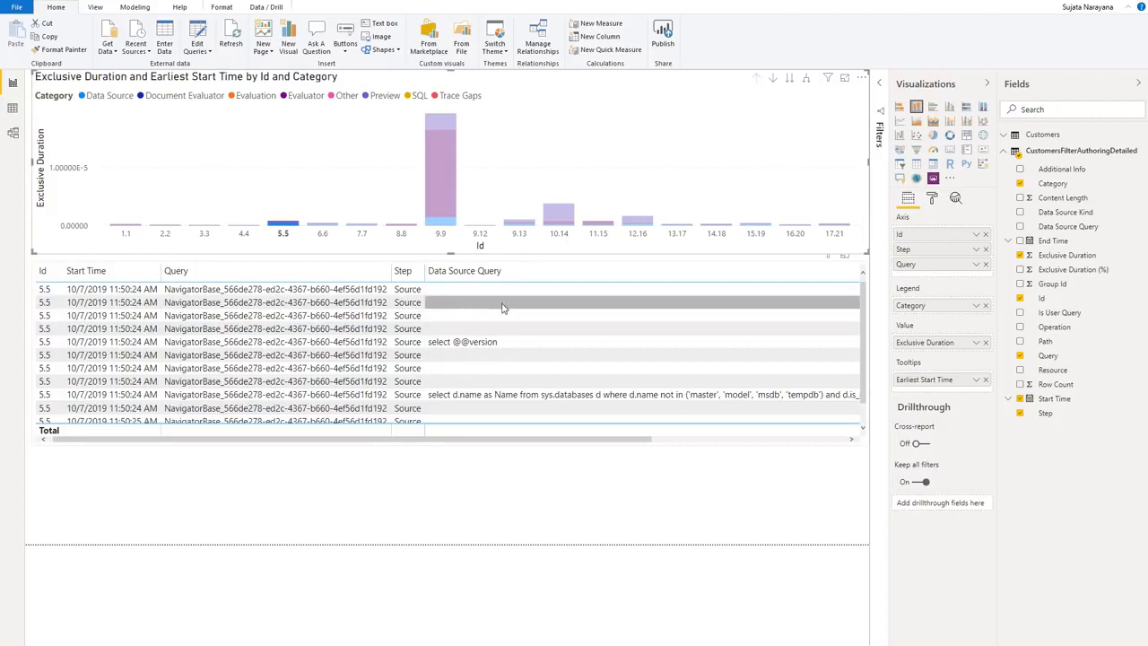
{"action": "scroll", "coordinate": [525, 329], "scroll_direction": "down", "scroll_amount": 1}
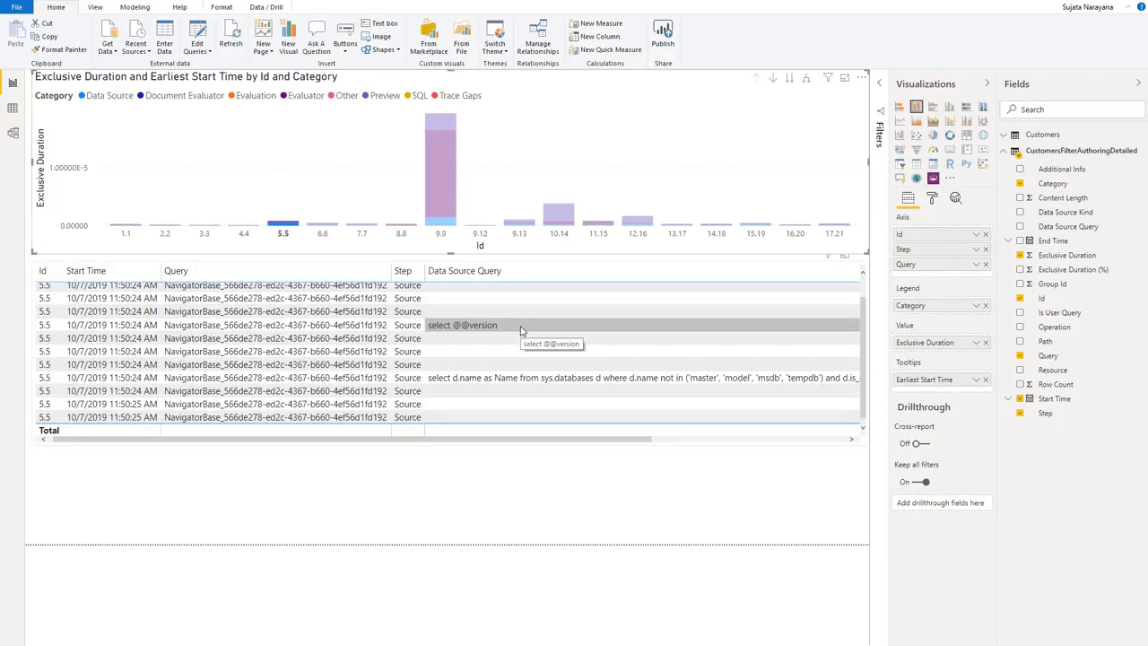
{"action": "left_click_drag", "start_coordinate": [530, 440], "coordinate": [674, 408]}
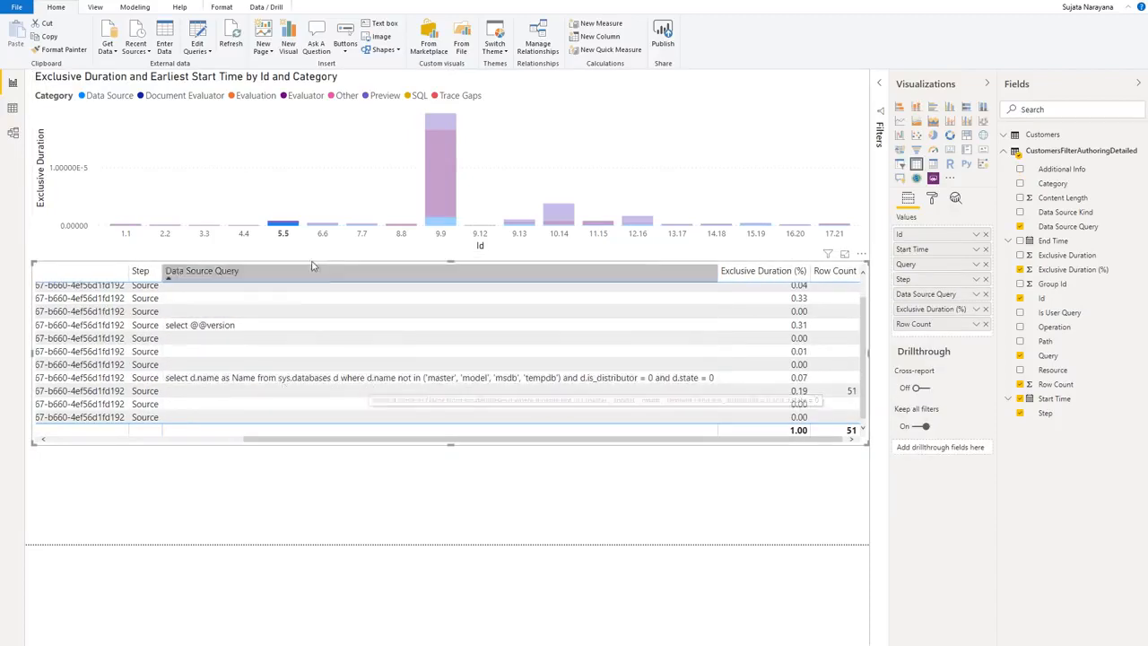
Step: Filter the table to Id 6.6 and read its data source queries, dismissing the meeting notifications
{"action": "left_click", "coordinate": [323, 224]}
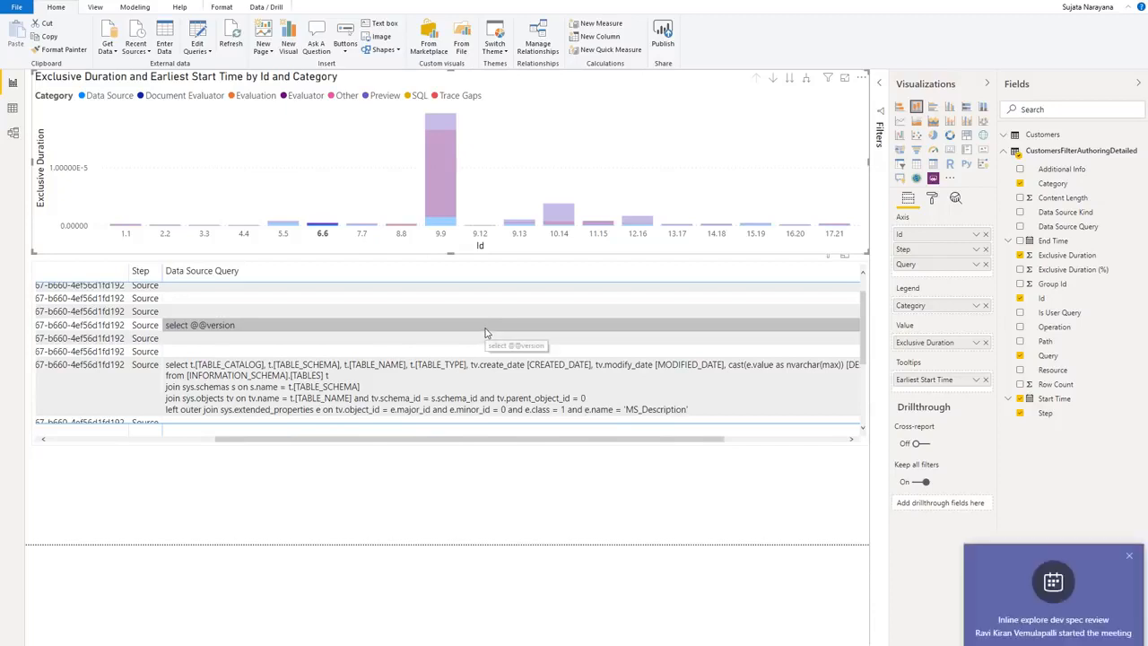
{"action": "left_click", "coordinate": [1129, 556]}
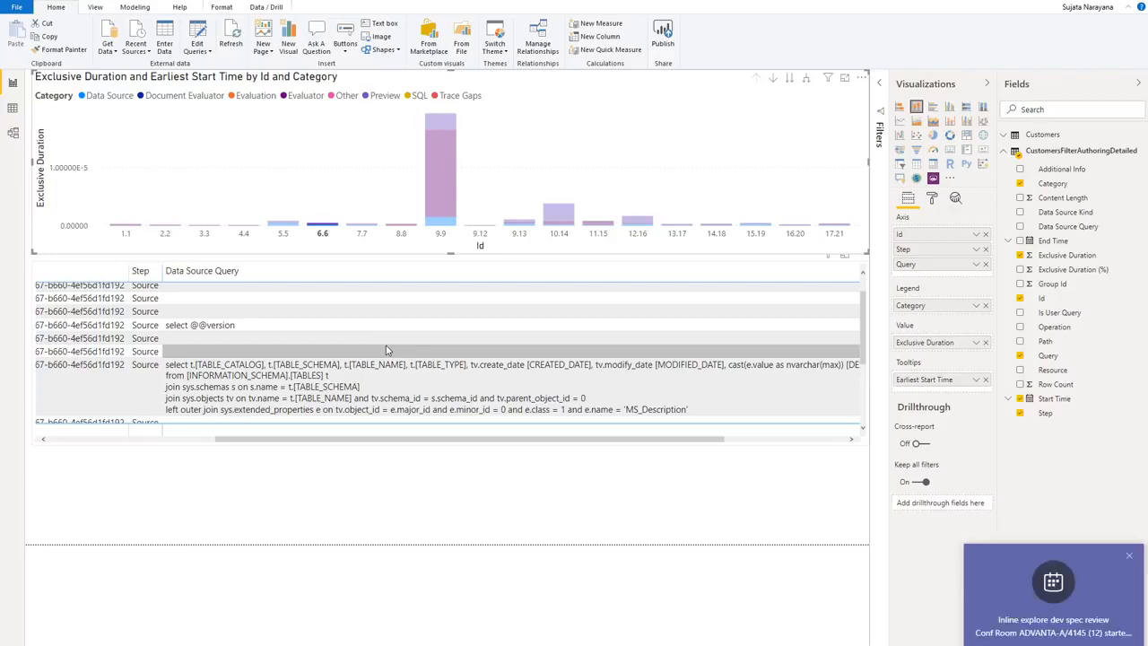
{"action": "left_click", "coordinate": [1129, 557]}
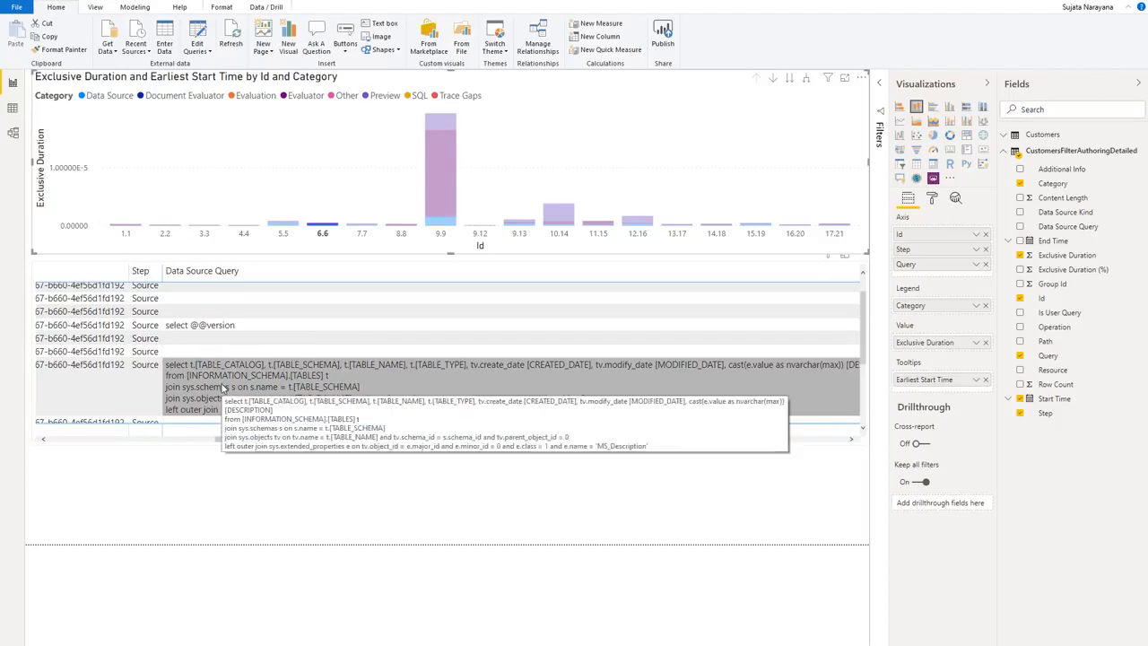
{"action": "scroll", "coordinate": [228, 381], "scroll_direction": "down", "scroll_amount": 3}
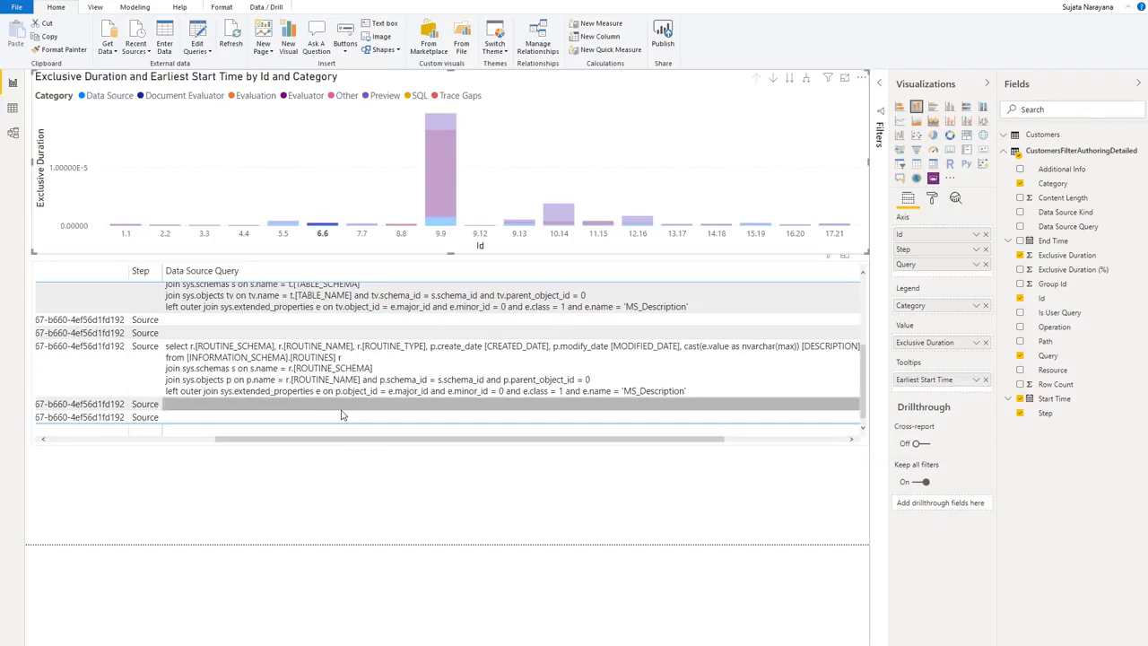
Step: Filter the table to Id 7.7 and read the full data source query of its dbo_Customers step
{"action": "left_click", "coordinate": [366, 238]}
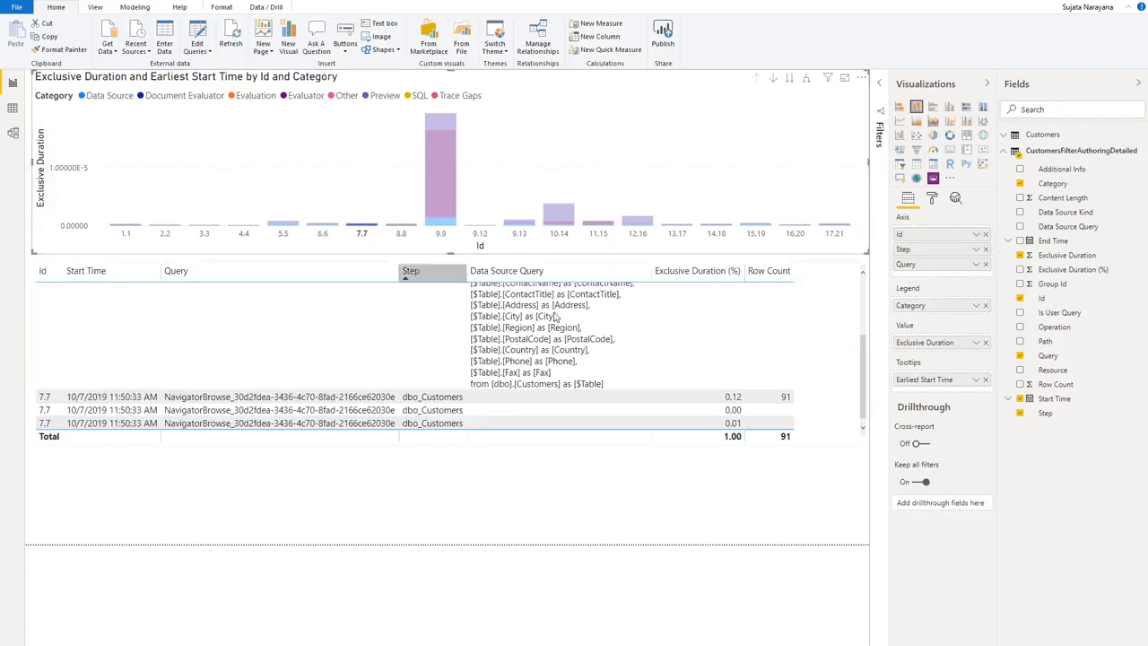
{"action": "scroll", "coordinate": [642, 366], "scroll_direction": "up", "scroll_amount": 2}
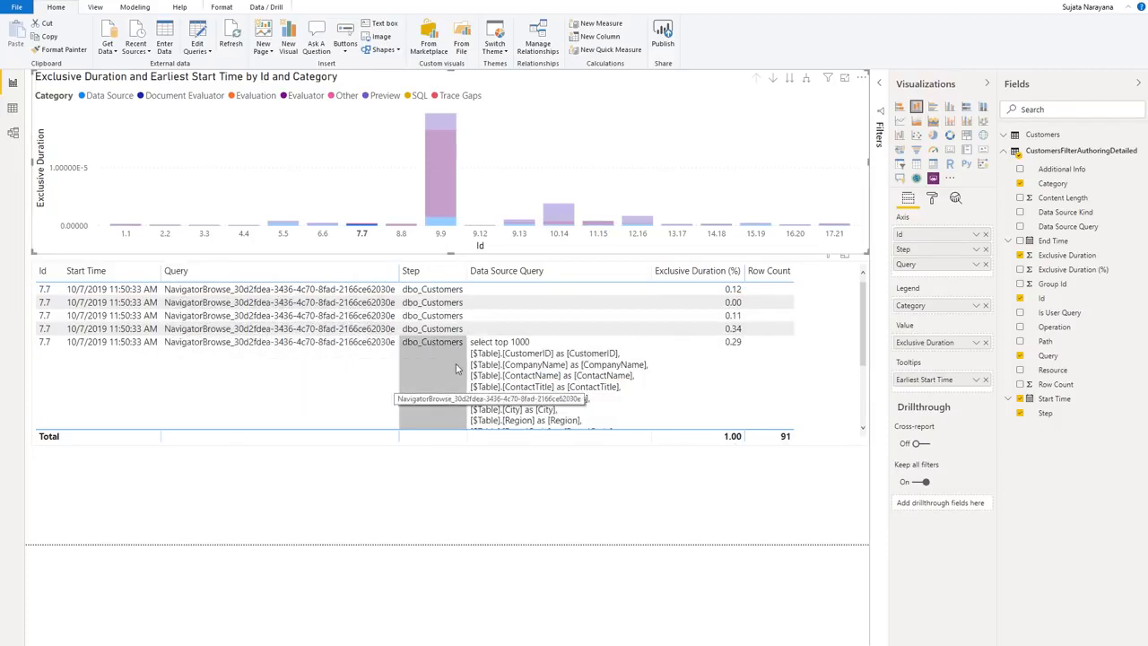
{"action": "scroll", "coordinate": [536, 344], "scroll_direction": "down", "scroll_amount": 2}
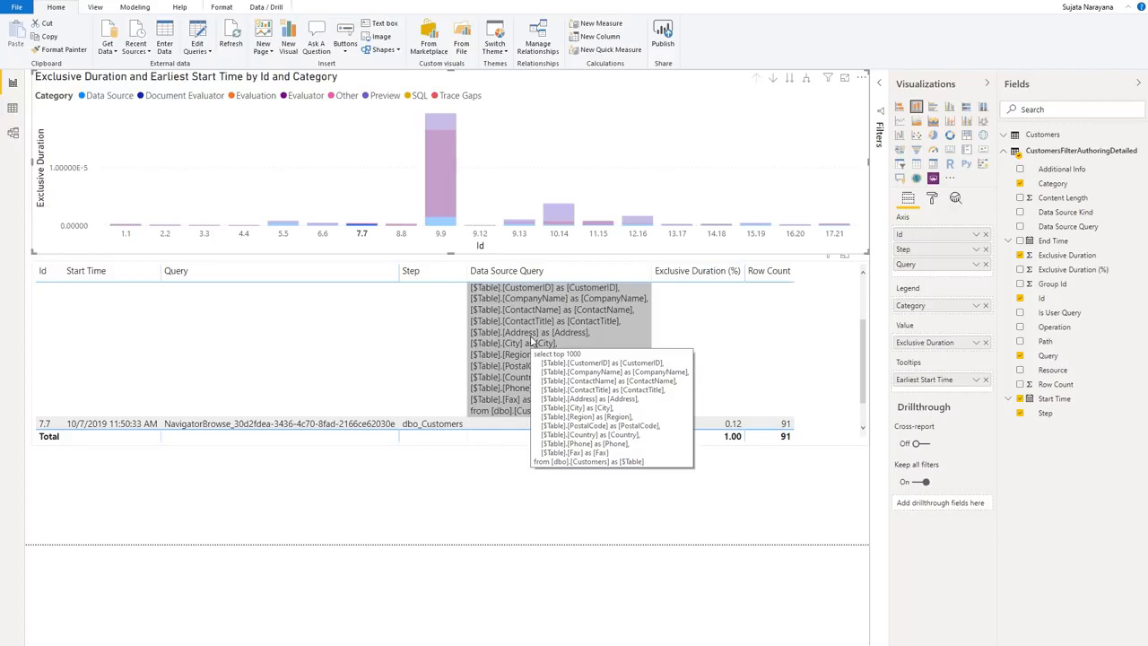
Step: Filter the table to Id 8.8, then clear the chart selection and look through the rows of all Ids
{"action": "left_click", "coordinate": [406, 237]}
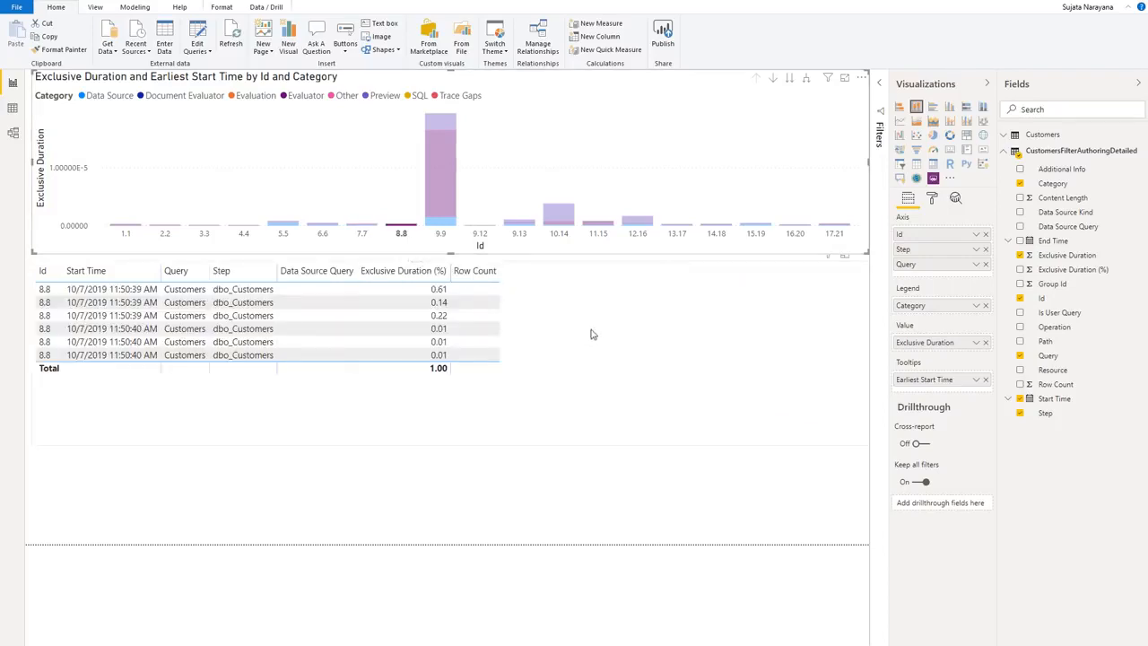
{"action": "left_click", "coordinate": [436, 239]}
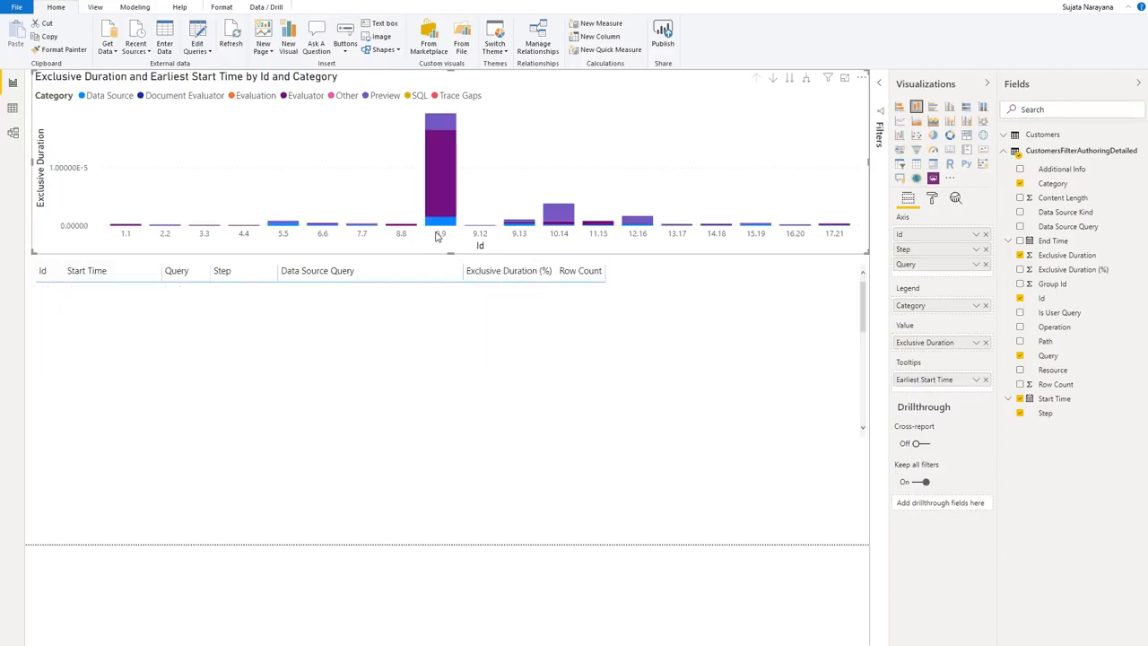
{"action": "scroll", "coordinate": [563, 330], "scroll_direction": "down", "scroll_amount": 5}
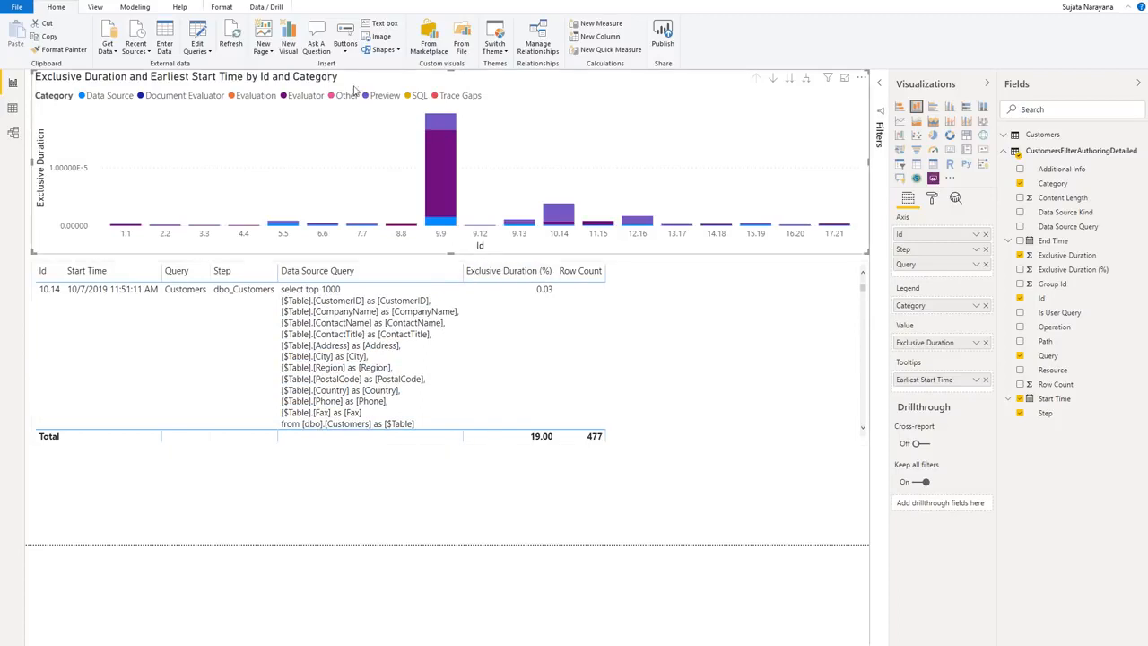
{"action": "mouse_move", "coordinate": [422, 312]}
{"action": "scroll", "coordinate": [422, 323], "scroll_direction": "up", "scroll_amount": 3}
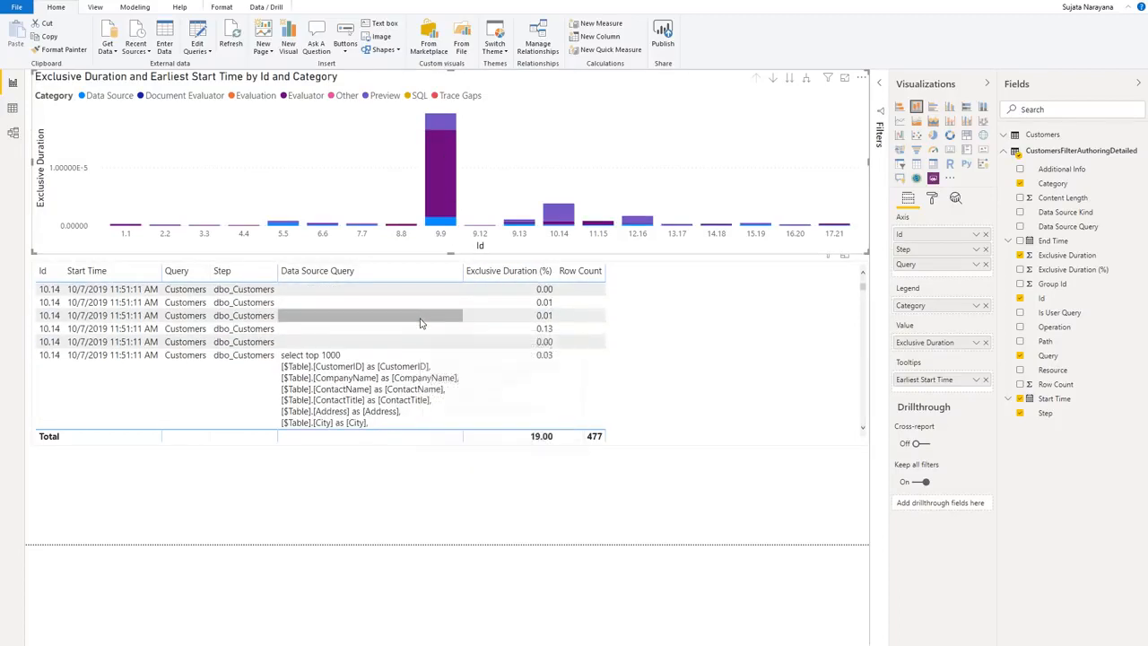
Step: Highlight the Data Source category in the chart and examine the data source queries of all steps in the table
{"action": "left_click", "coordinate": [112, 97]}
{"action": "scroll", "coordinate": [628, 345], "scroll_direction": "down", "scroll_amount": 3}
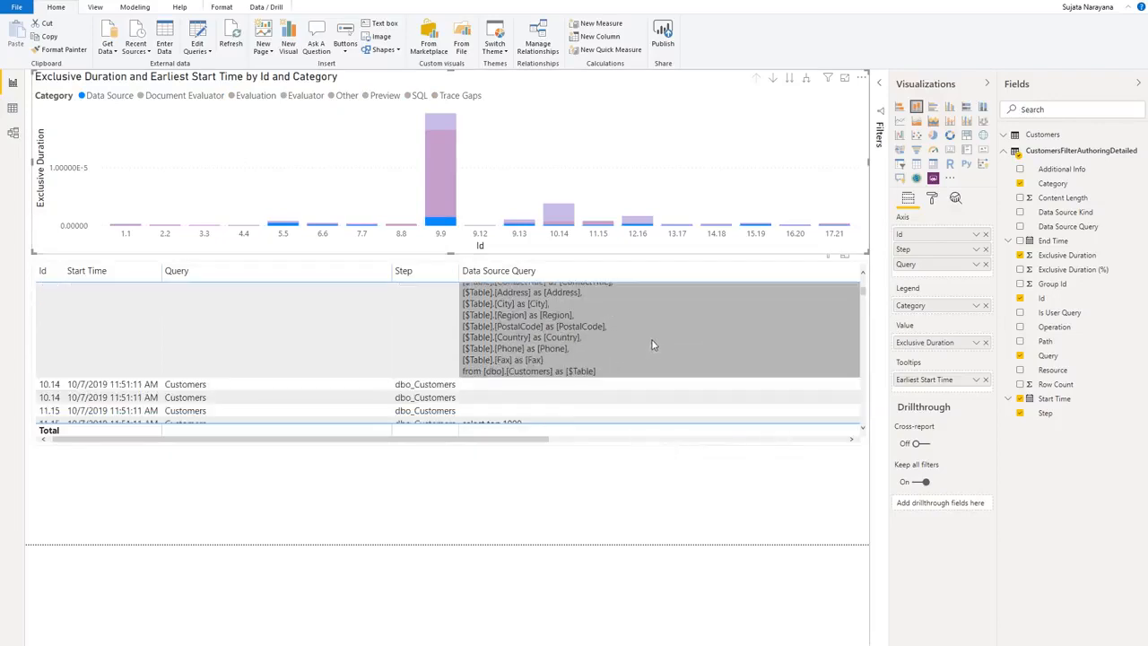
{"action": "scroll", "coordinate": [678, 355], "scroll_direction": "down", "scroll_amount": 5}
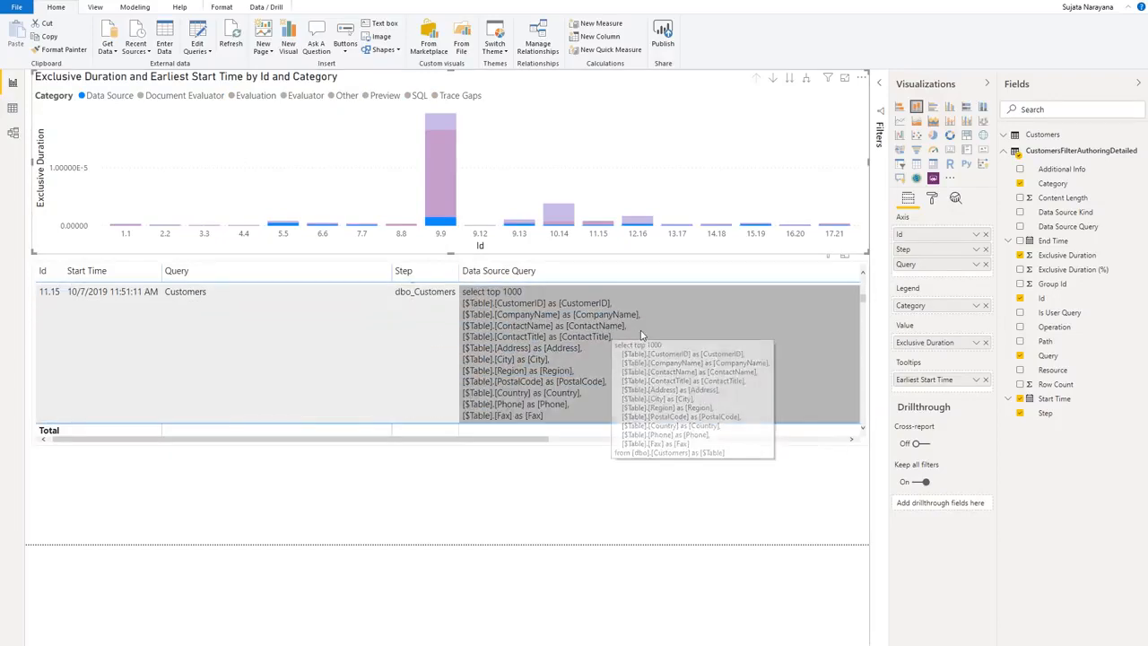
{"action": "scroll", "coordinate": [748, 338], "scroll_direction": "down", "scroll_amount": 3}
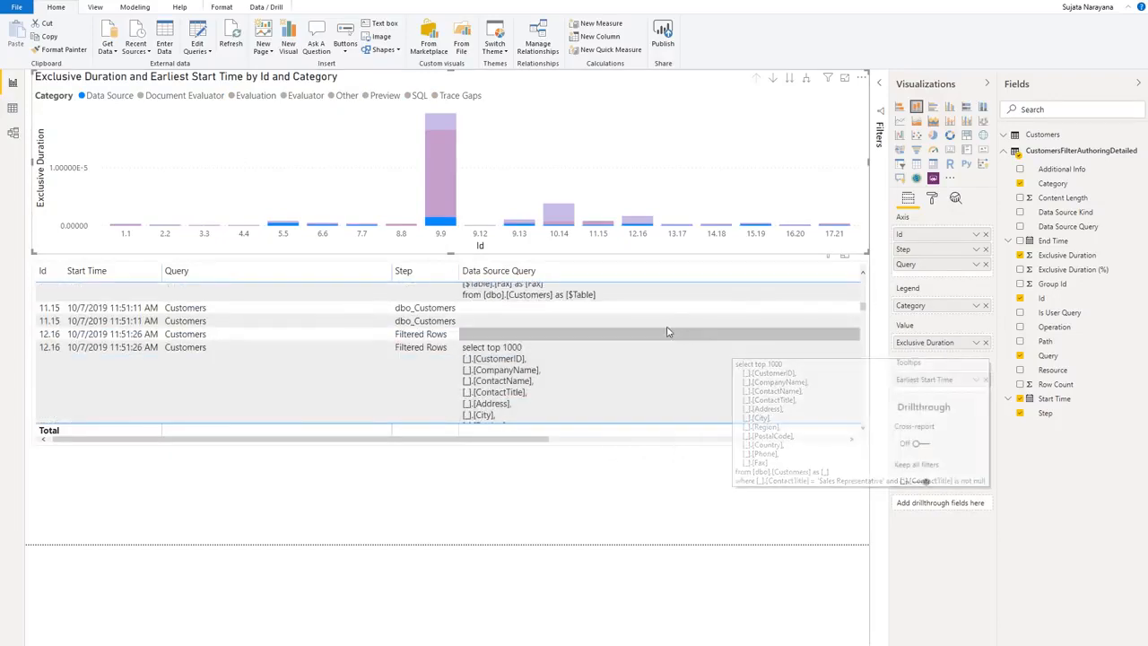
{"action": "scroll", "coordinate": [676, 350], "scroll_direction": "down", "scroll_amount": 3}
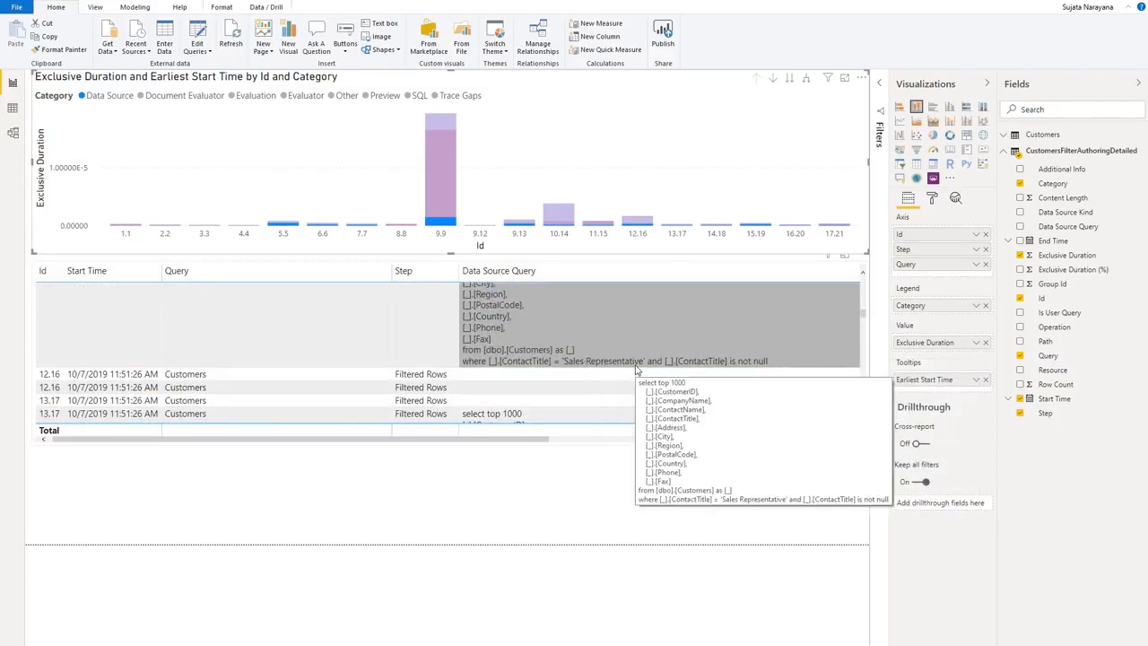
{"action": "scroll", "coordinate": [639, 364], "scroll_direction": "down", "scroll_amount": 3}
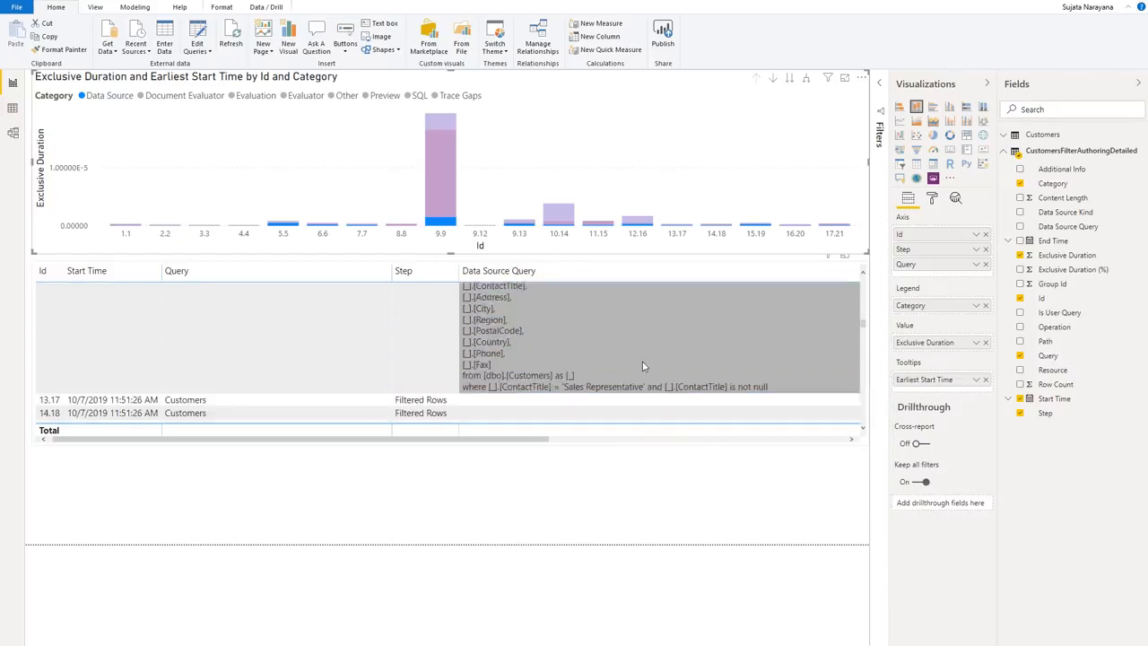
{"action": "scroll", "coordinate": [646, 366], "scroll_direction": "down", "scroll_amount": 5}
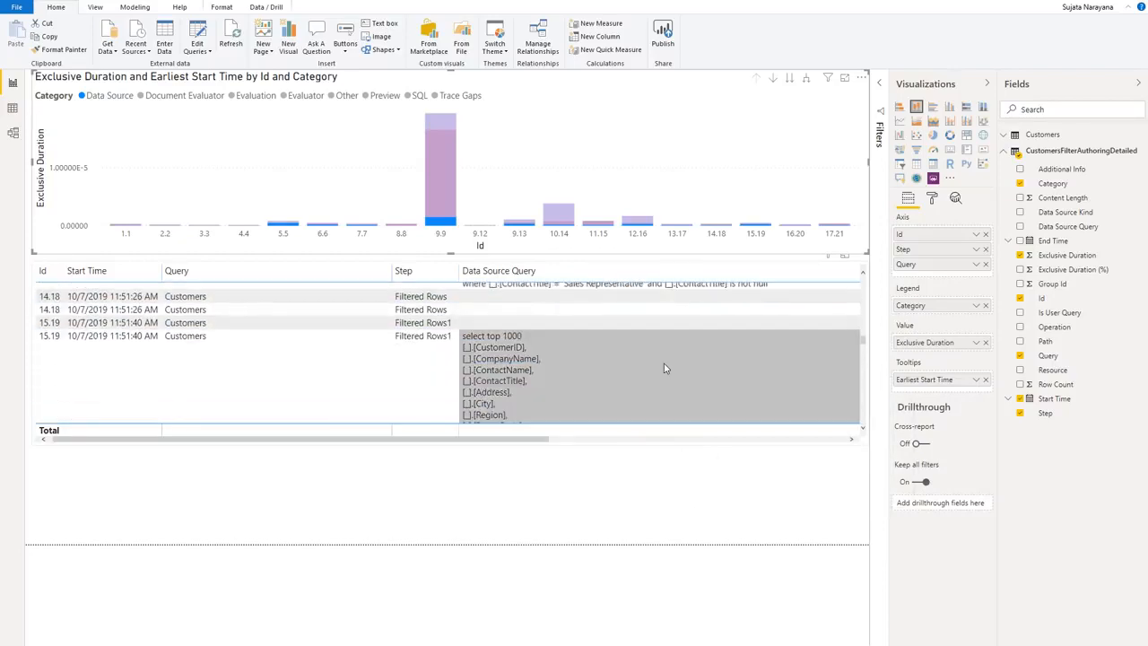
{"action": "scroll", "coordinate": [665, 363], "scroll_direction": "up", "scroll_amount": 2}
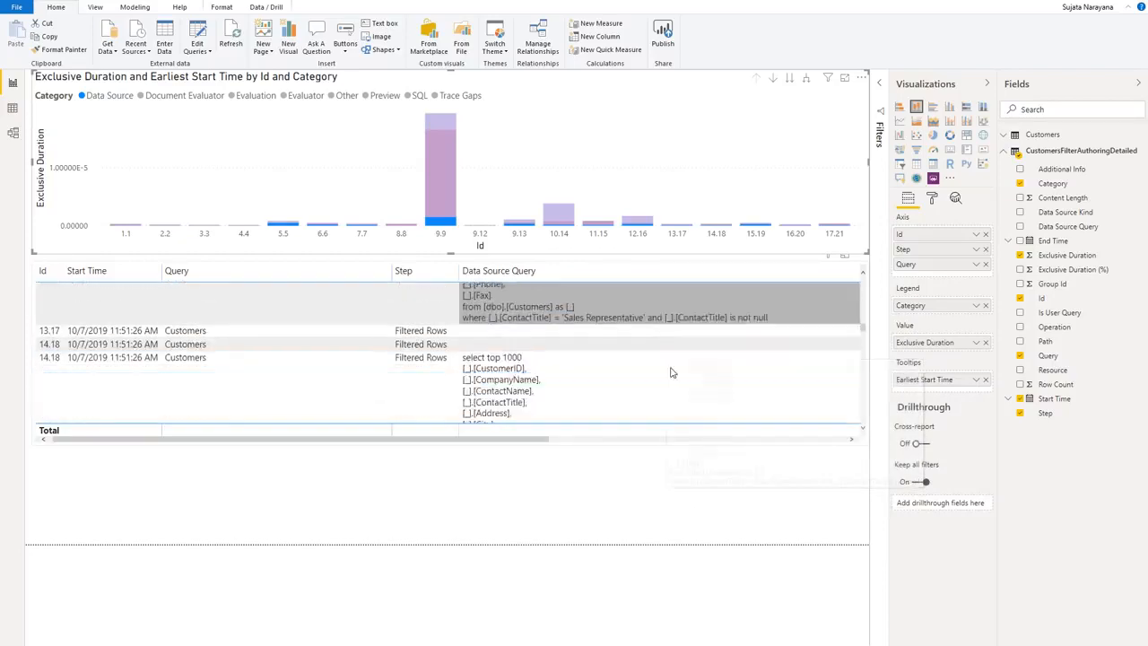
{"action": "scroll", "coordinate": [672, 358], "scroll_direction": "down", "scroll_amount": 3}
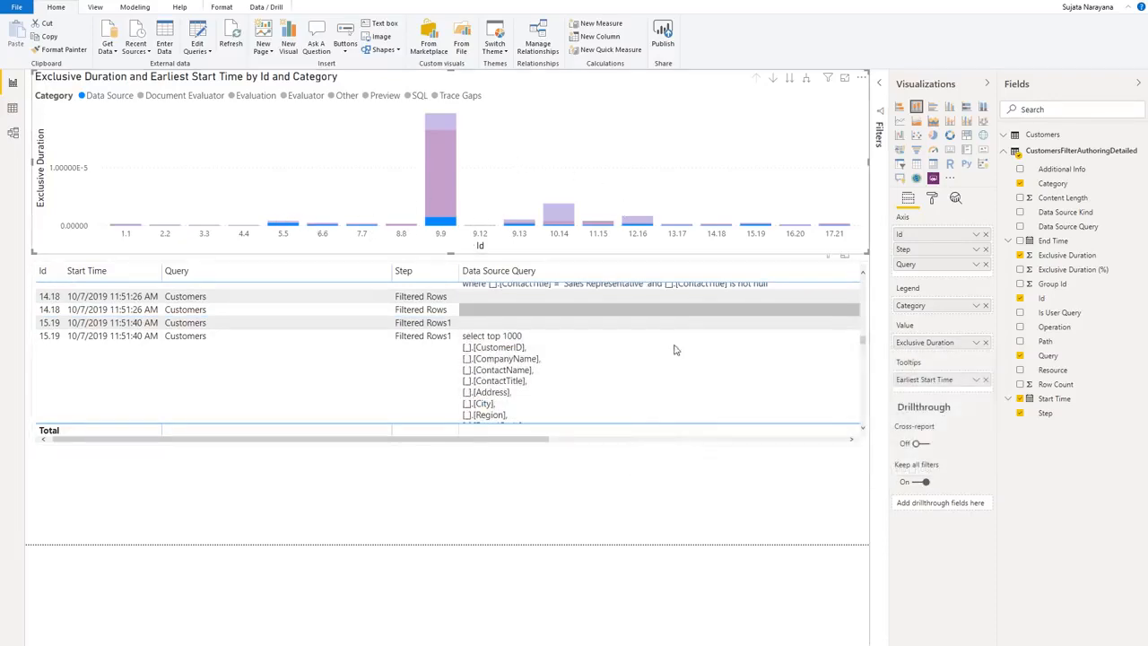
{"action": "scroll", "coordinate": [638, 363], "scroll_direction": "down", "scroll_amount": 3}
{"action": "scroll", "coordinate": [639, 363], "scroll_direction": "down", "scroll_amount": 10}
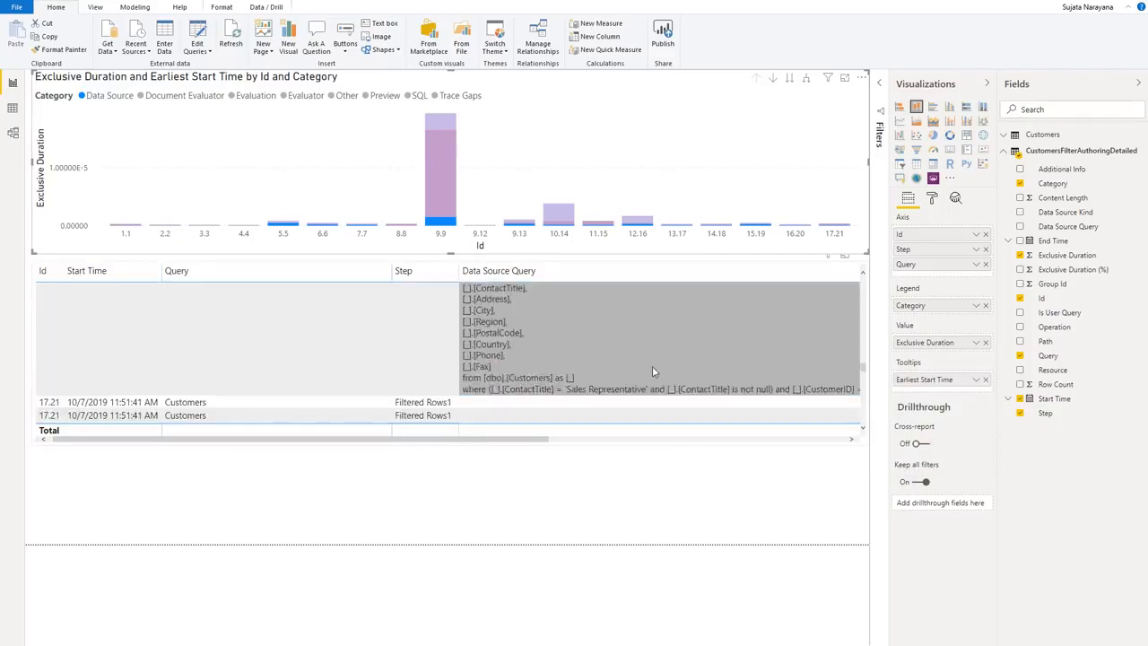
{"action": "scroll", "coordinate": [667, 353], "scroll_direction": "down", "scroll_amount": 8}
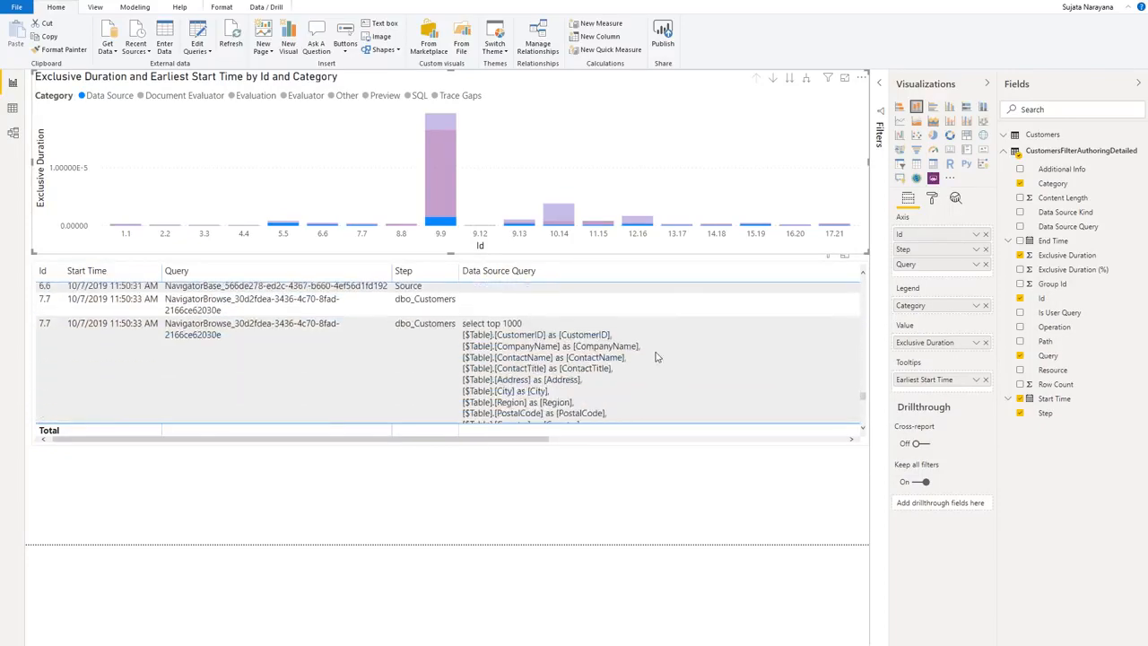
{"action": "scroll", "coordinate": [655, 351], "scroll_direction": "down", "scroll_amount": 4}
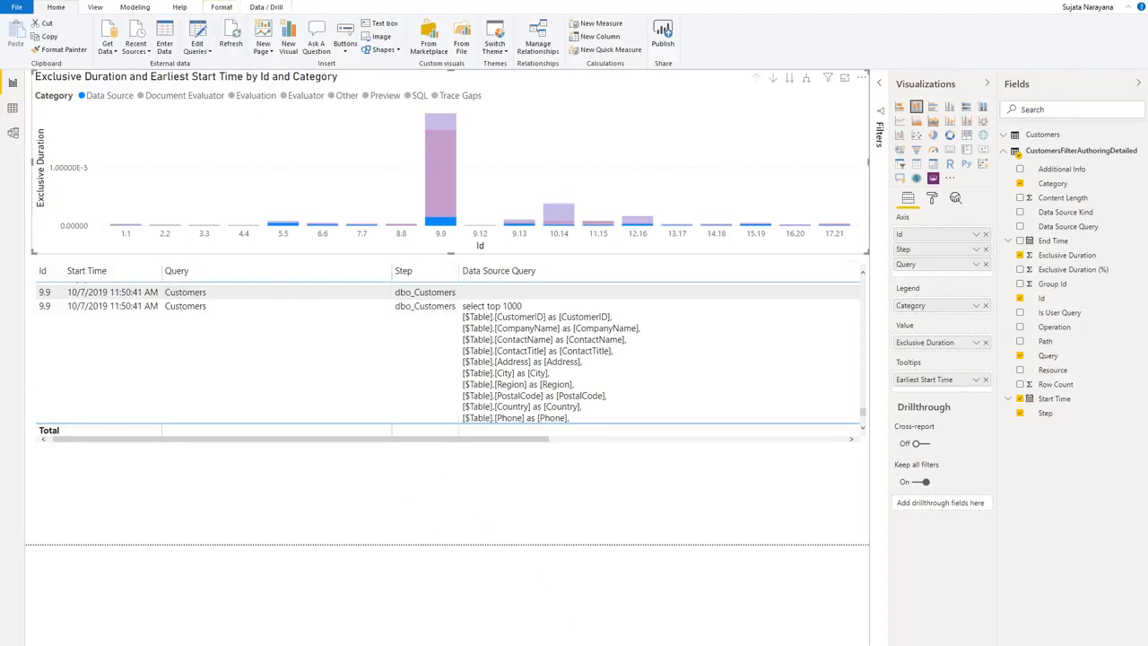
Step: Switch to the Power Query Editor, start a diagnostics recording and refresh the preview of the Customers query
{"action": "mouse_move", "coordinate": [619, 639]}
{"action": "left_click", "coordinate": [630, 580]}
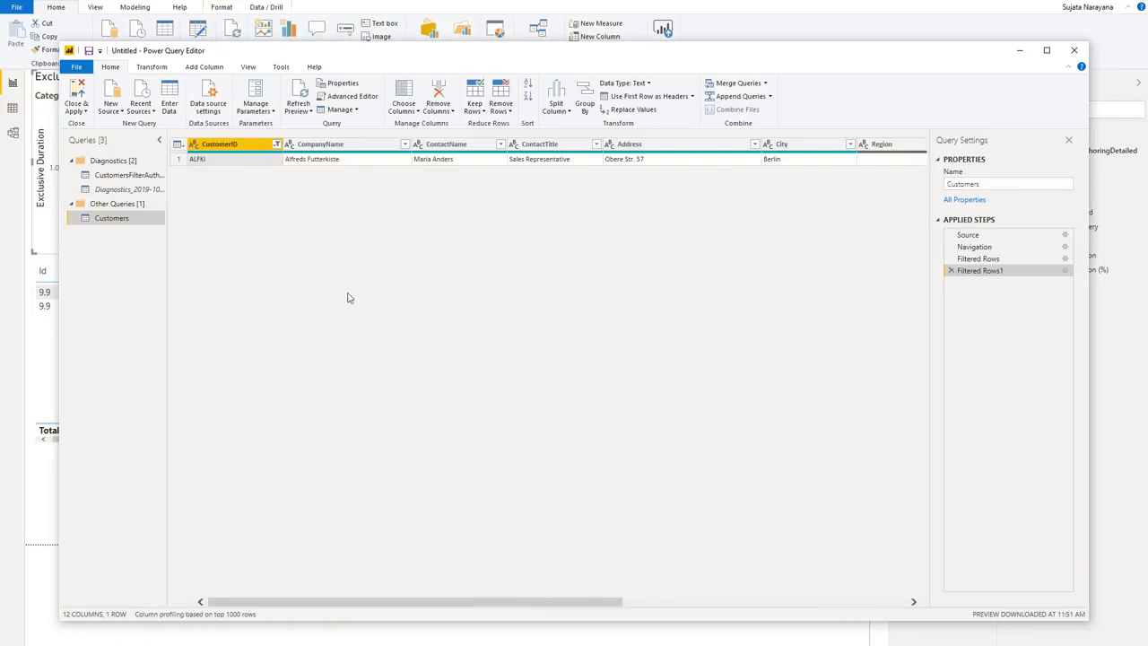
{"action": "left_click", "coordinate": [284, 68]}
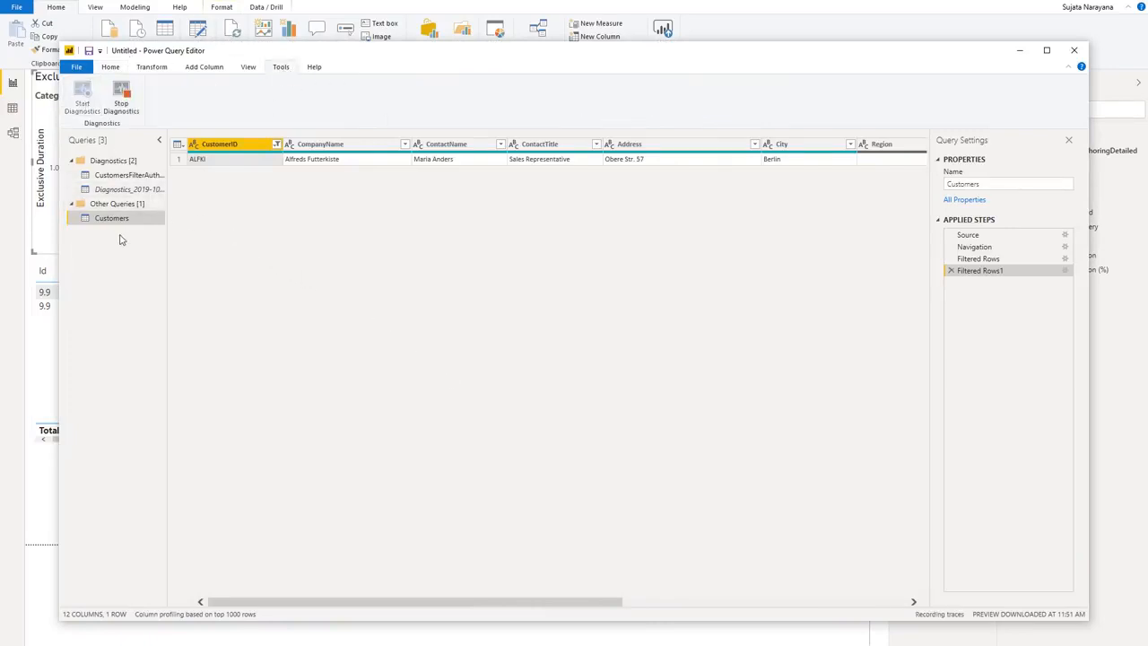
{"action": "left_click", "coordinate": [110, 67]}
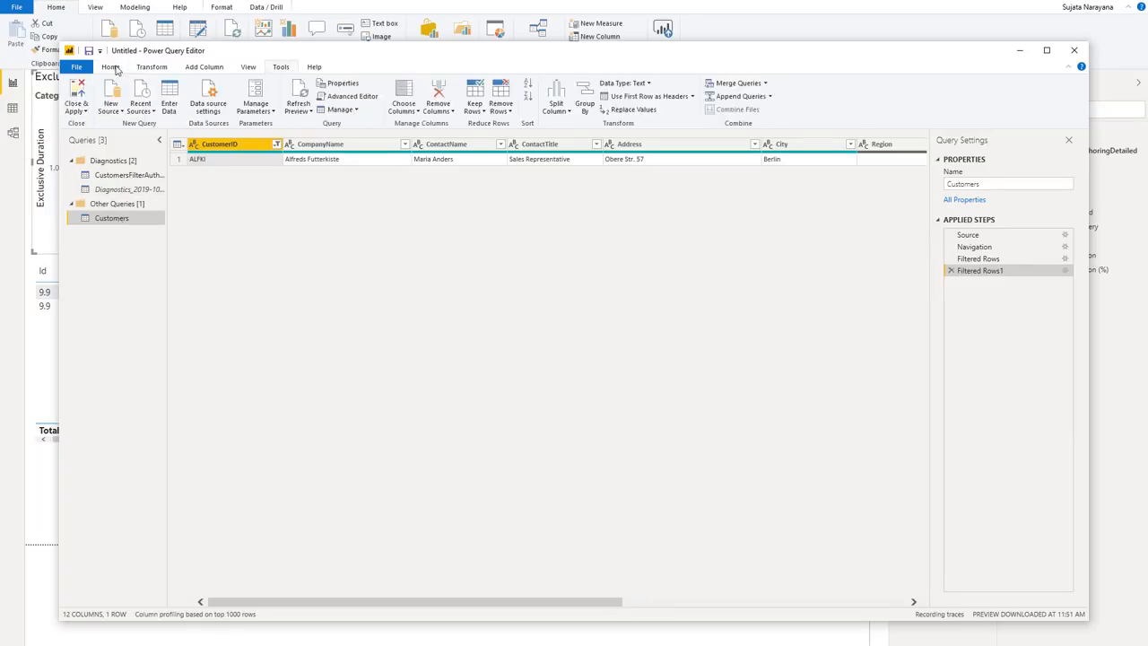
{"action": "left_click", "coordinate": [299, 96]}
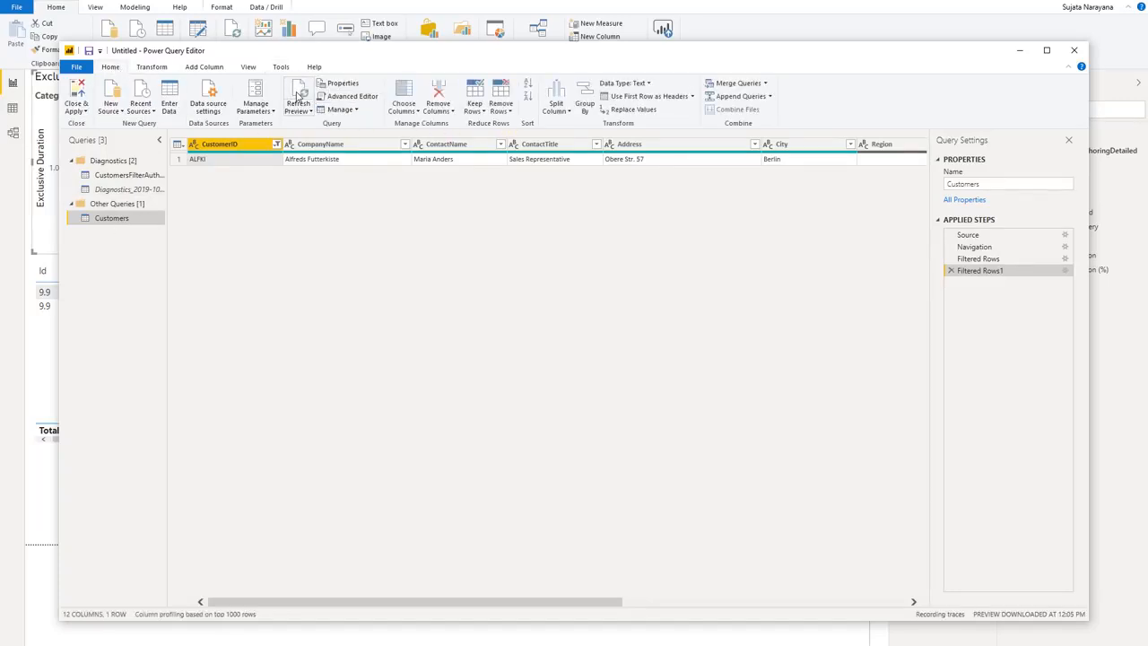
Step: Stop the diagnostics recording and open the newly created detailed diagnostics query
{"action": "left_click", "coordinate": [278, 68]}
{"action": "left_click", "coordinate": [121, 96]}
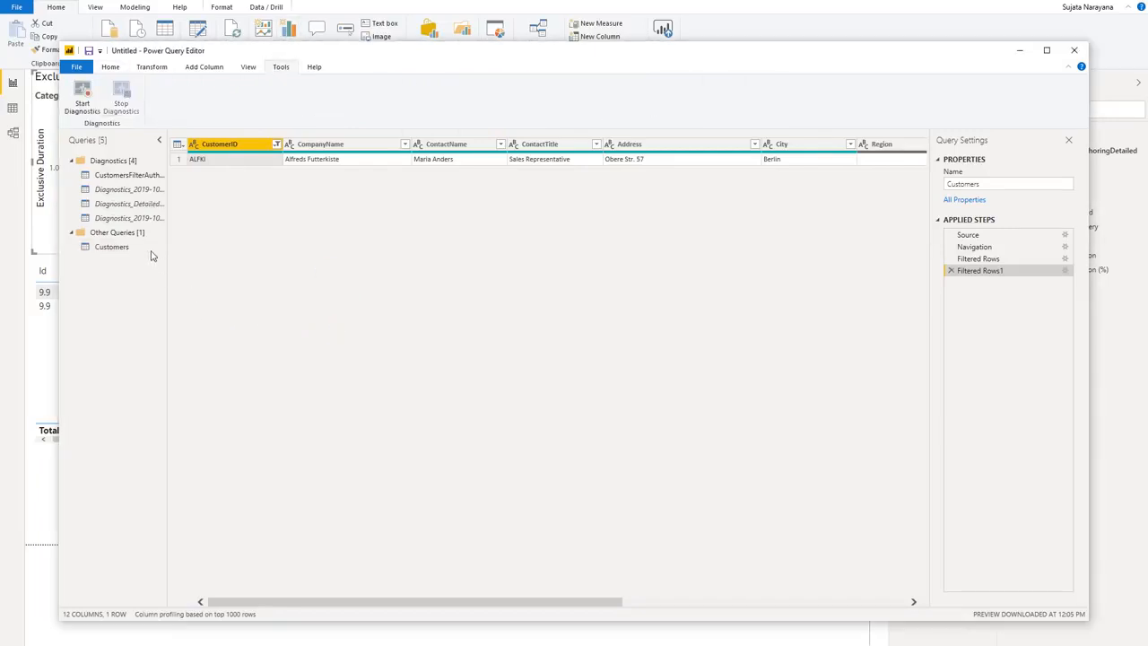
{"action": "left_click", "coordinate": [143, 204]}
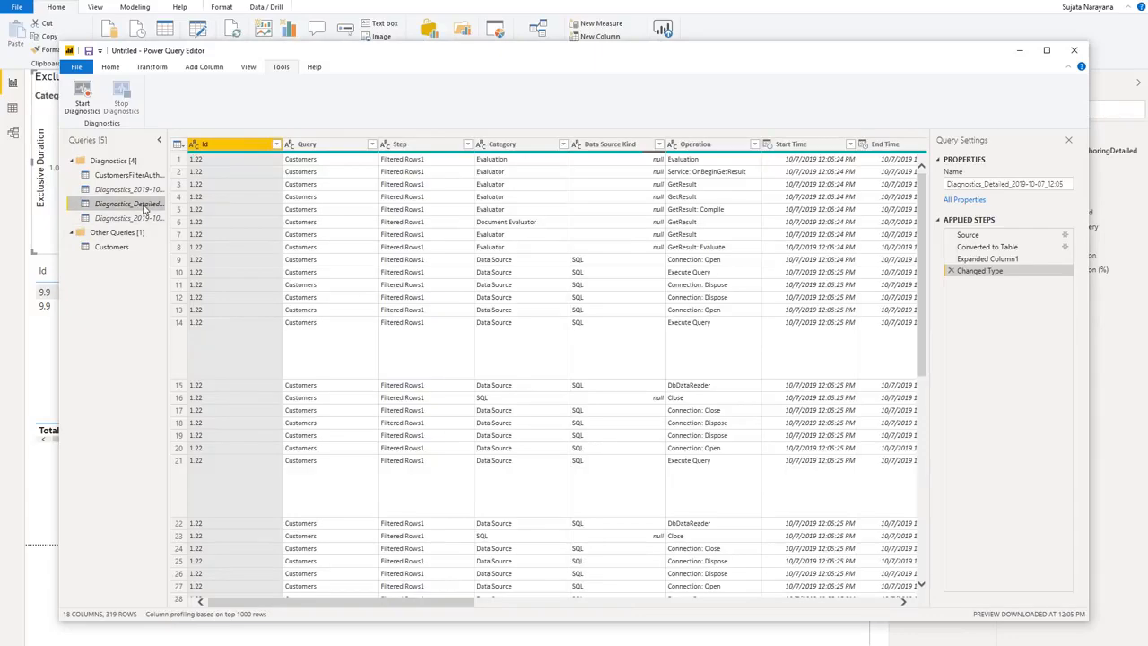
Step: Rename the newly recorded detailed diagnostics query to CustomersFilterRefreshPreviewDetailed
{"action": "double_click", "coordinate": [146, 208]}
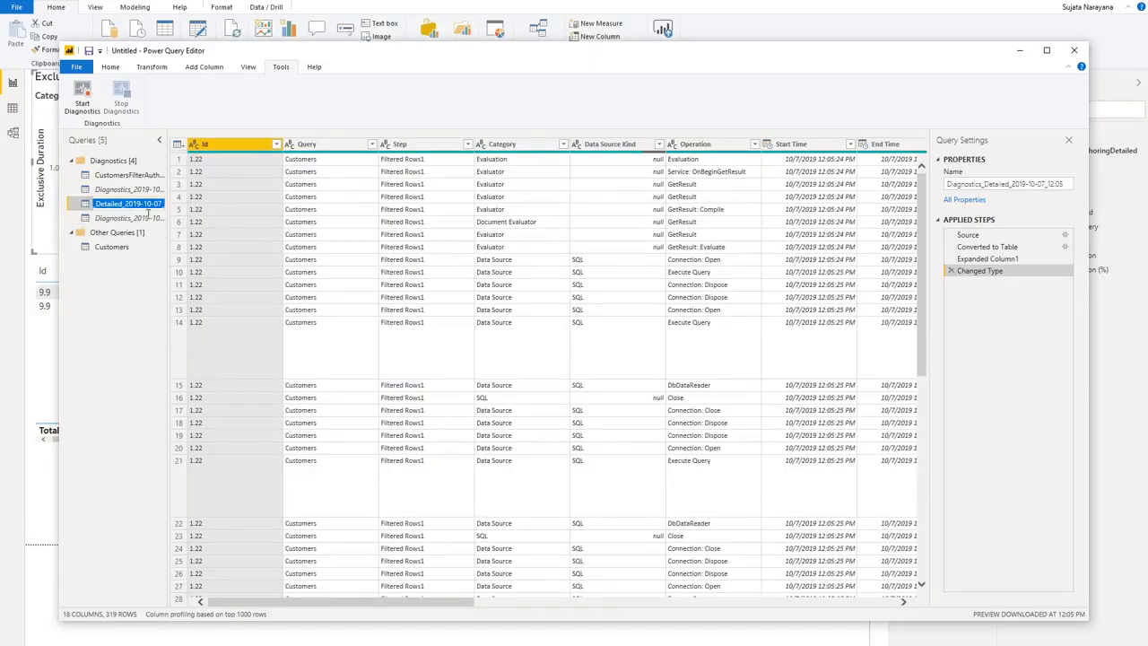
{"action": "type", "text": "Customers"}
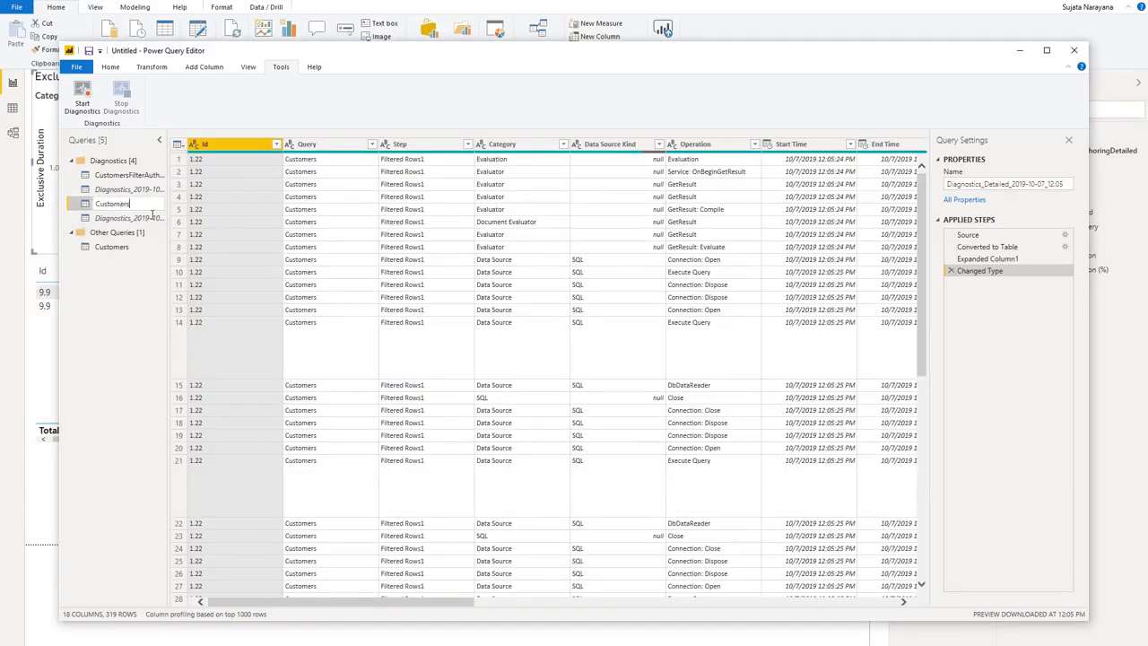
{"action": "type", "text": "FilterRefreshPreview"}
{"action": "type", "text": "Detailed"}
{"action": "key", "text": "Return"}
Step: Enable load for the CustomersFilterRefreshPreviewDetailed query, then close the editor and apply the changes
{"action": "right_click", "coordinate": [142, 206]}
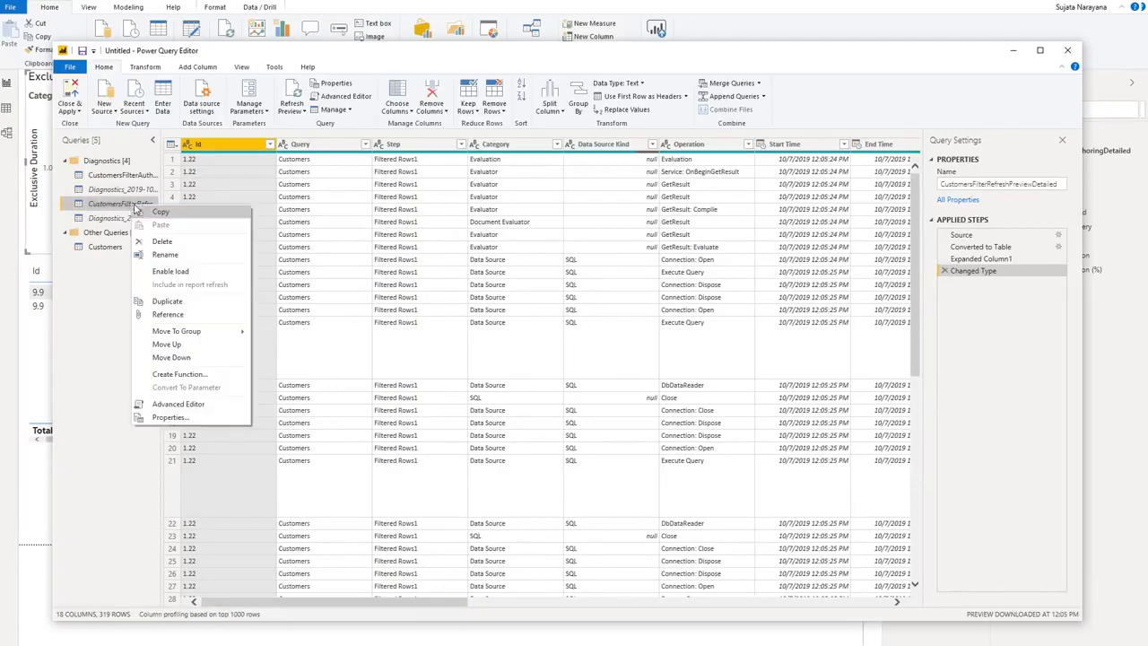
{"action": "left_click", "coordinate": [179, 270]}
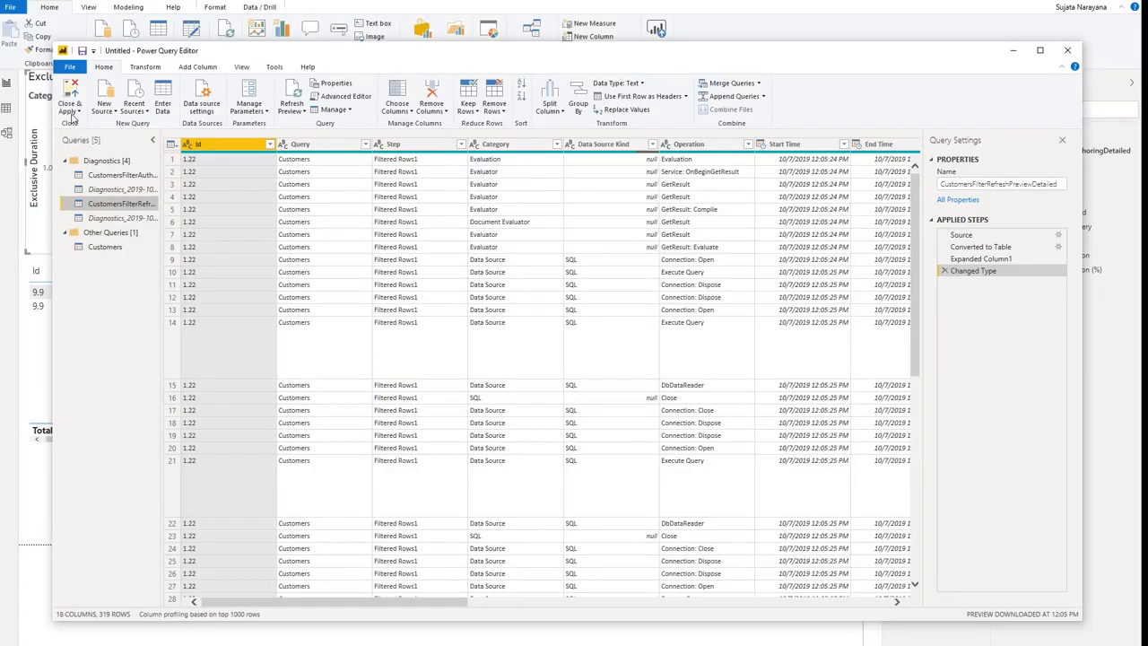
{"action": "left_click", "coordinate": [71, 116]}
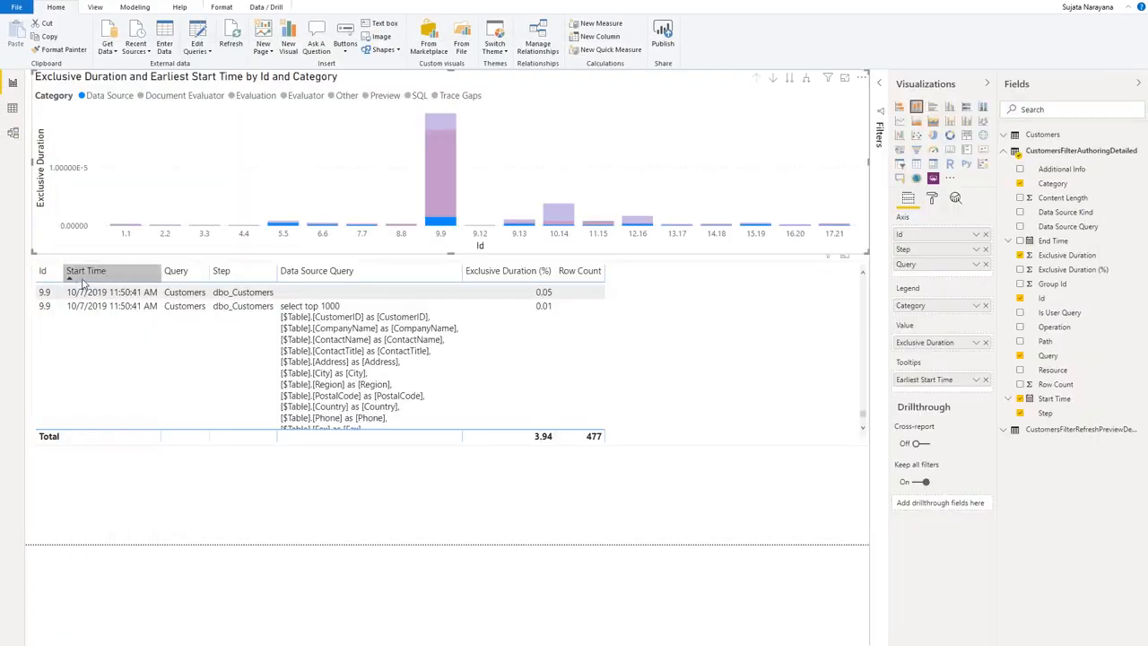
Step: Duplicate the report page that holds the diagnostics chart and table
{"action": "left_click", "coordinate": [713, 355]}
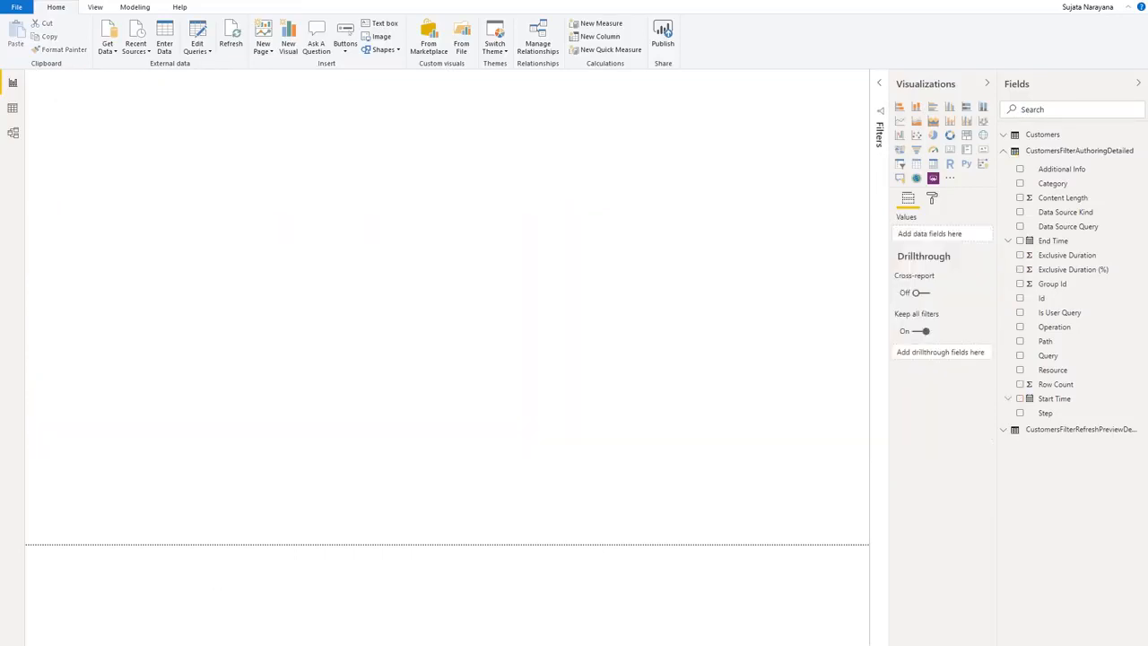
{"action": "right_click", "coordinate": [71, 643]}
{"action": "left_click", "coordinate": [108, 611]}
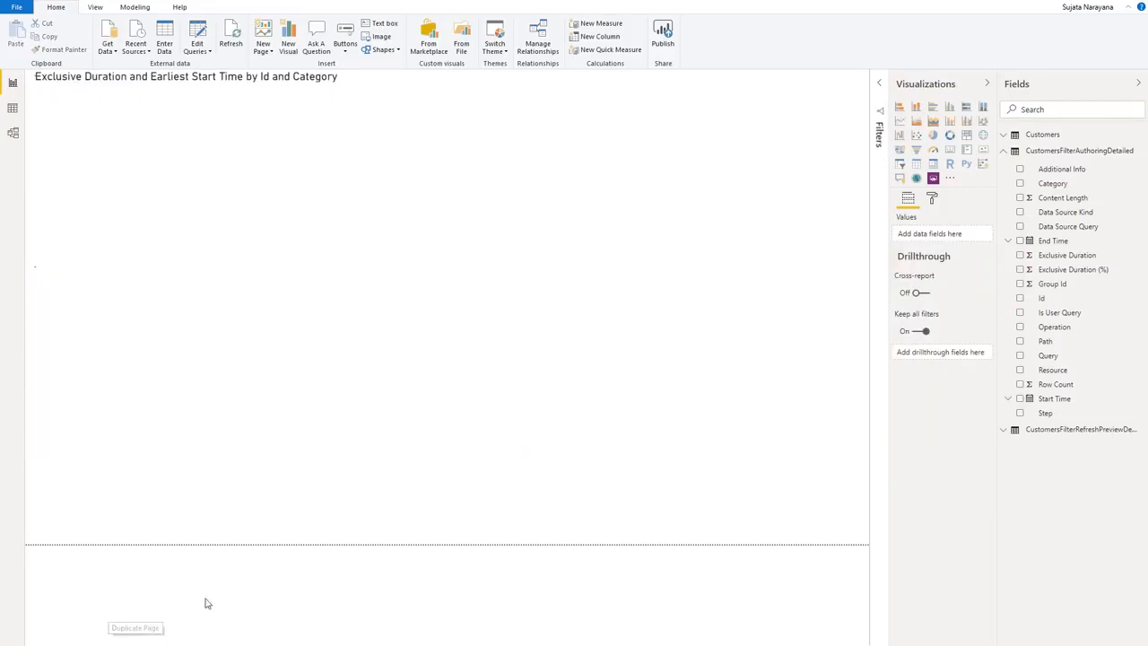
Step: Replace the duplicated chart's axis fields with Id, Step and Query from CustomersFilterRefreshPreviewDetailed
{"action": "left_click", "coordinate": [854, 106]}
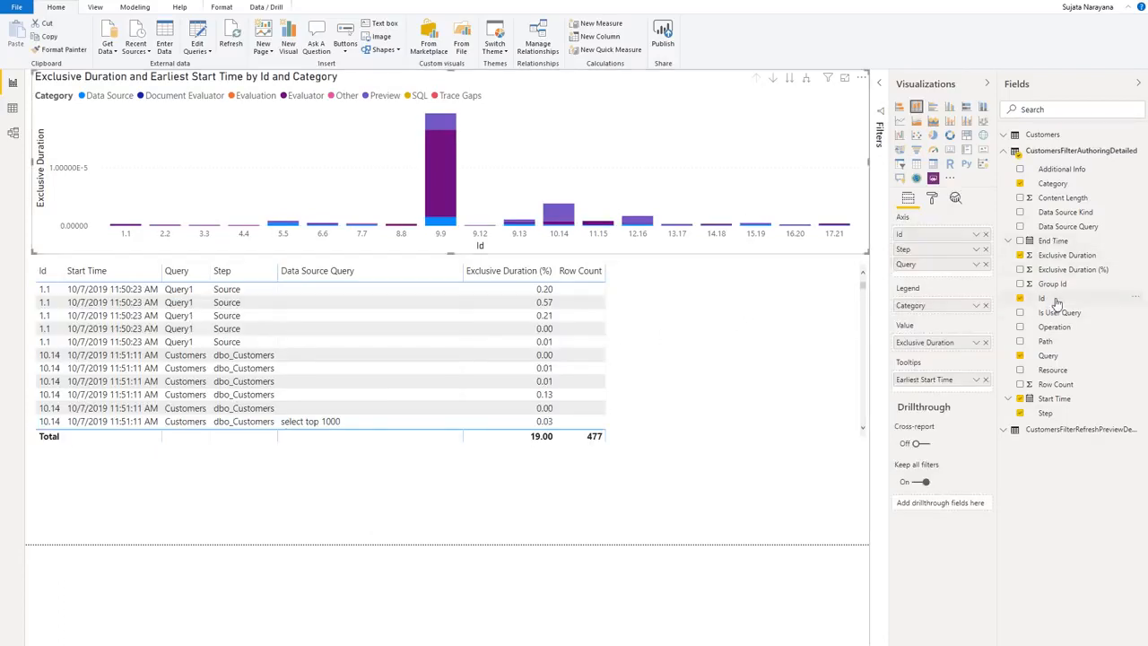
{"action": "left_click", "coordinate": [1005, 430]}
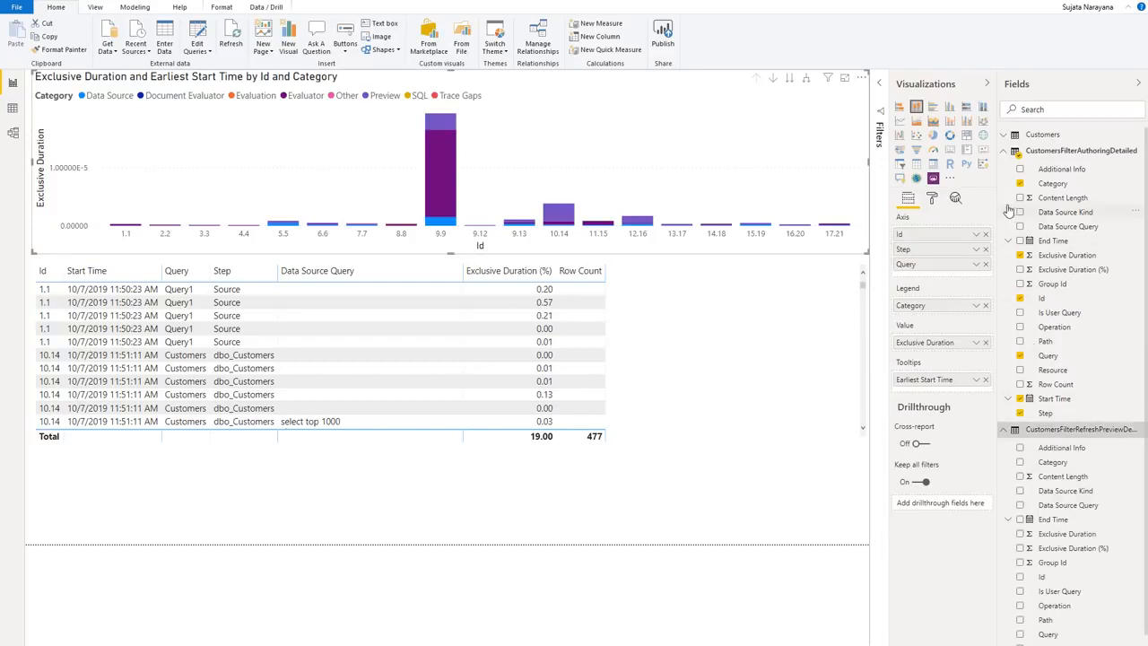
{"action": "left_click", "coordinate": [1004, 151]}
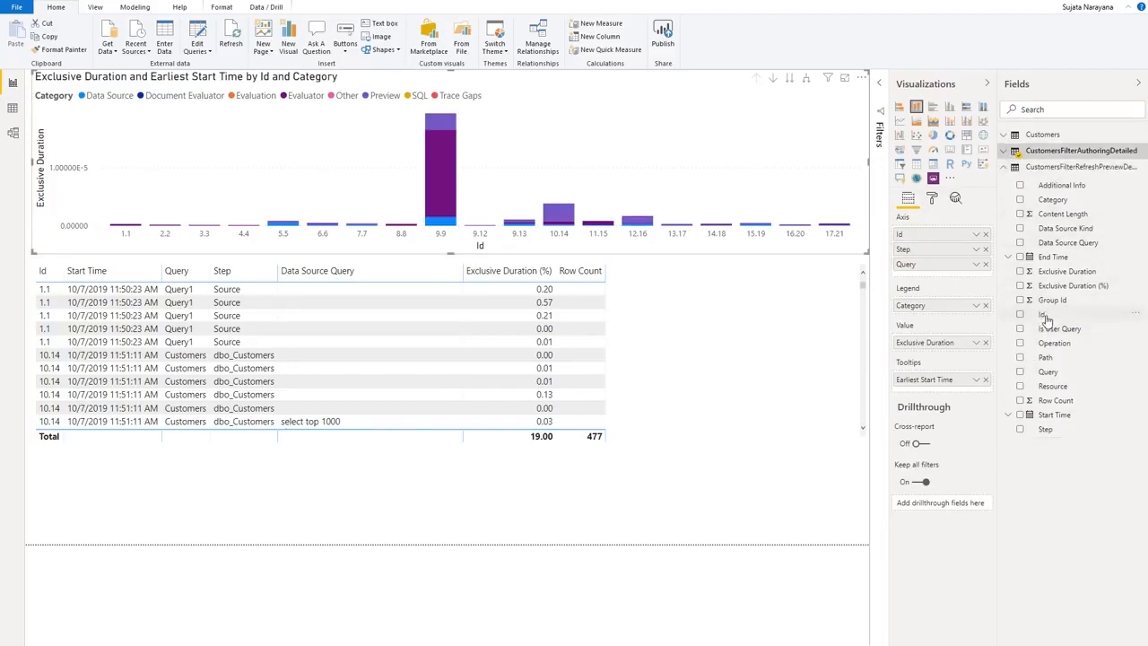
{"action": "left_click_drag", "start_coordinate": [1044, 318], "coordinate": [934, 279]}
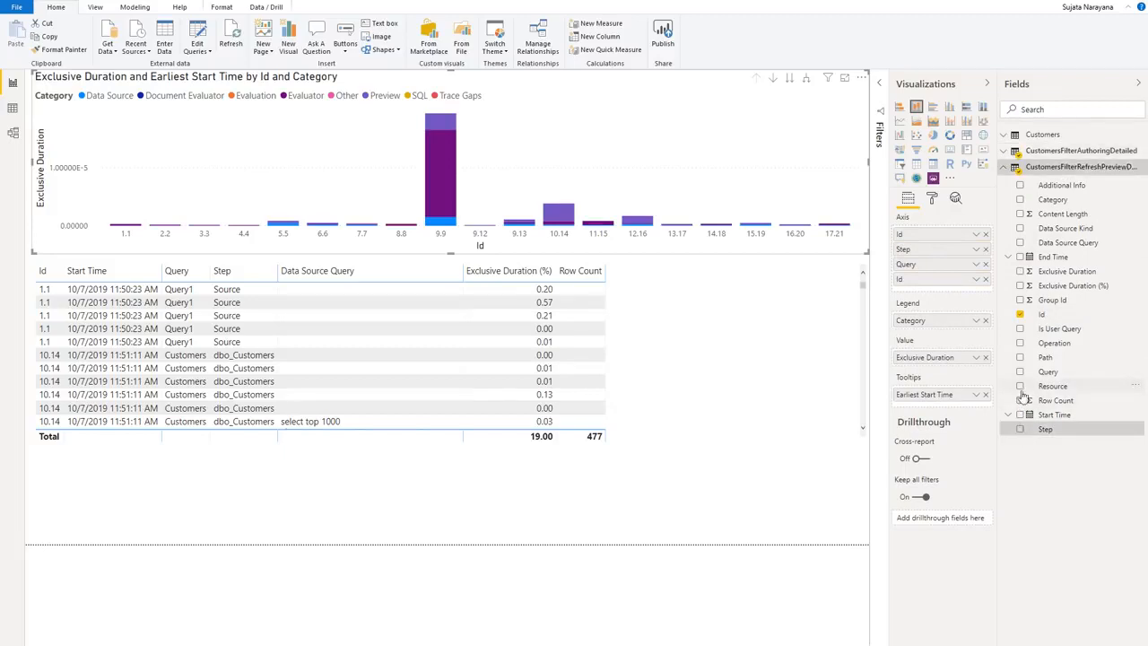
{"action": "left_click", "coordinate": [1019, 428]}
{"action": "left_click", "coordinate": [1019, 371]}
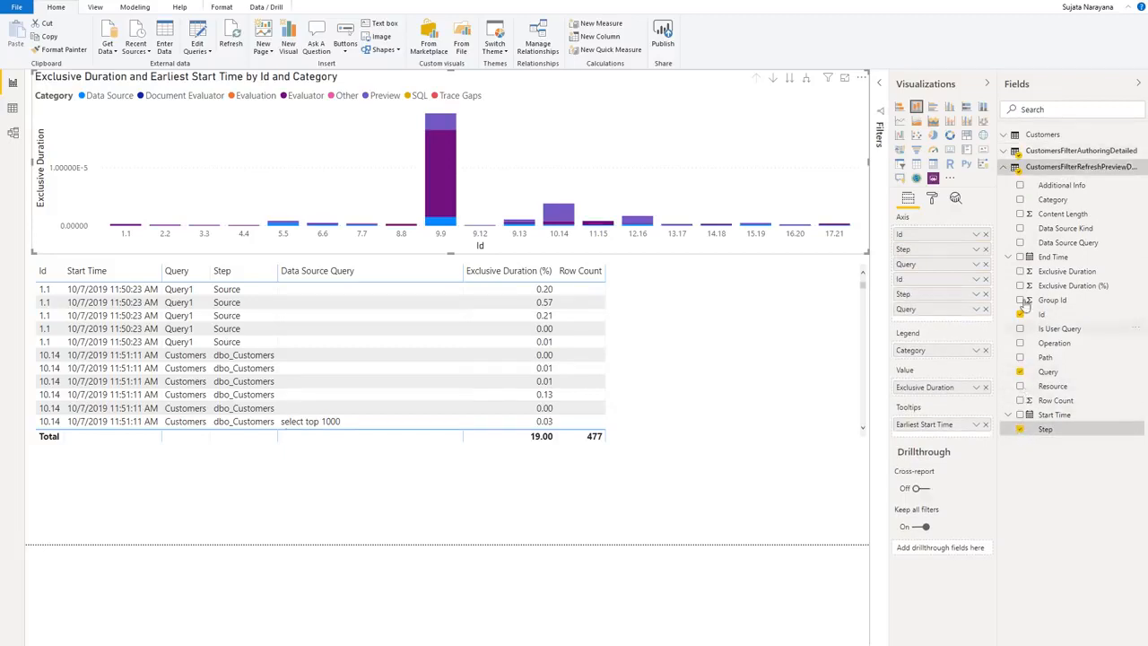
{"action": "left_click", "coordinate": [985, 248]}
{"action": "left_click", "coordinate": [985, 248]}
{"action": "left_click", "coordinate": [986, 249]}
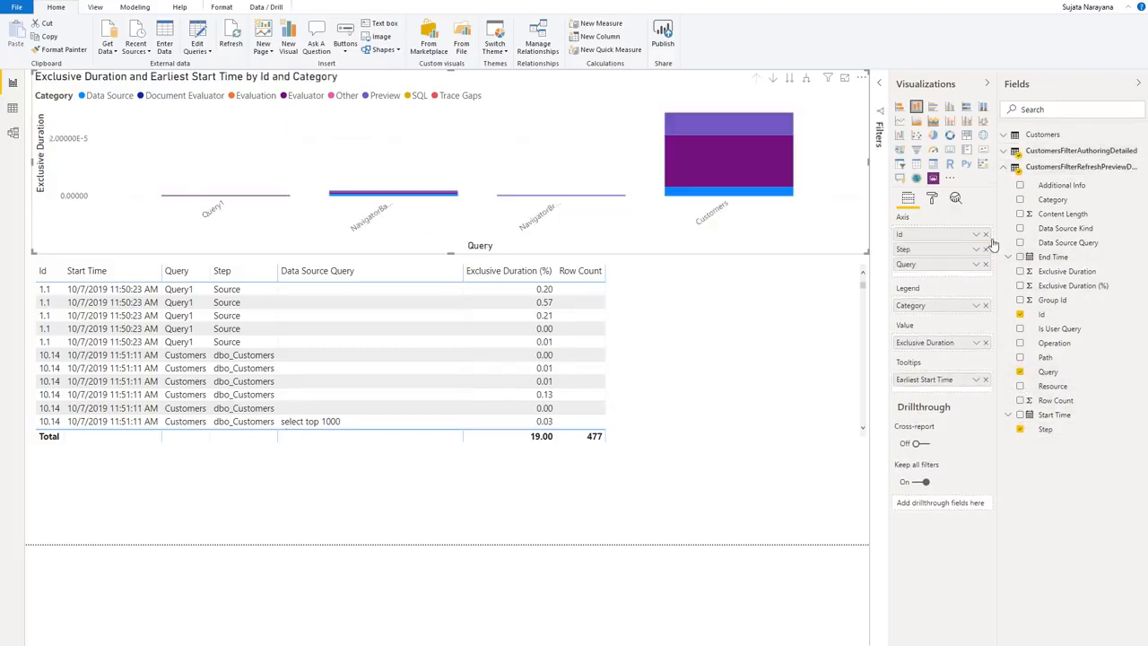
Step: Replace the chart's legend, value and tooltip fields with Category, Exclusive Duration and Start Time from CustomersFilterRefreshPreviewDetailed
{"action": "left_click_drag", "start_coordinate": [1053, 200], "coordinate": [950, 309]}
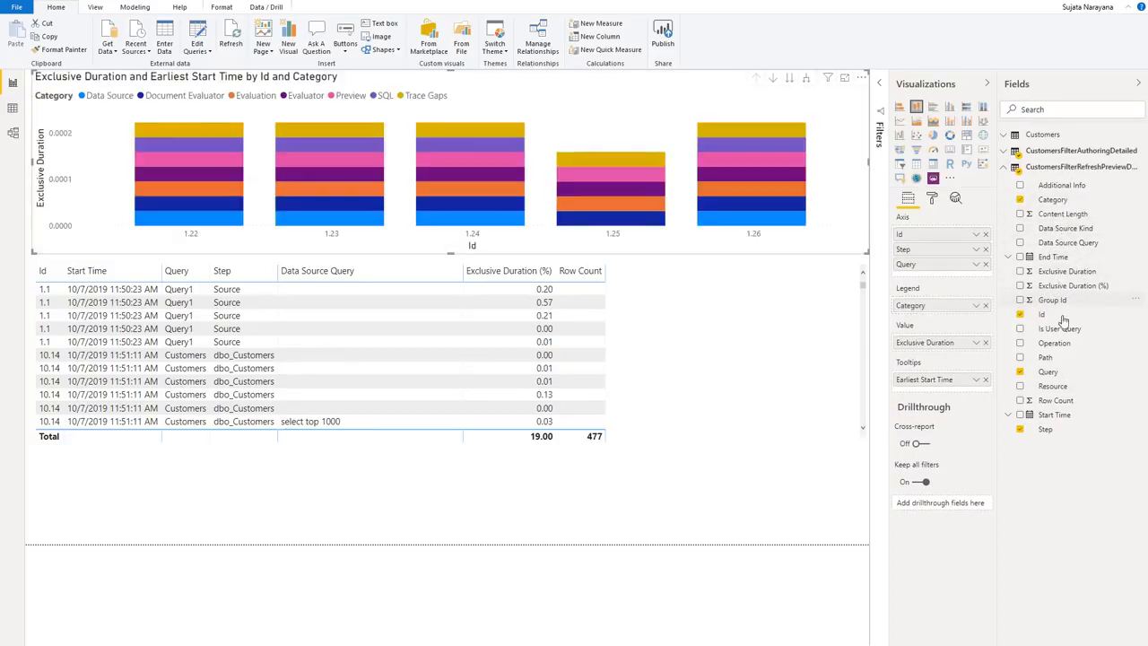
{"action": "left_click_drag", "start_coordinate": [1066, 271], "coordinate": [949, 350]}
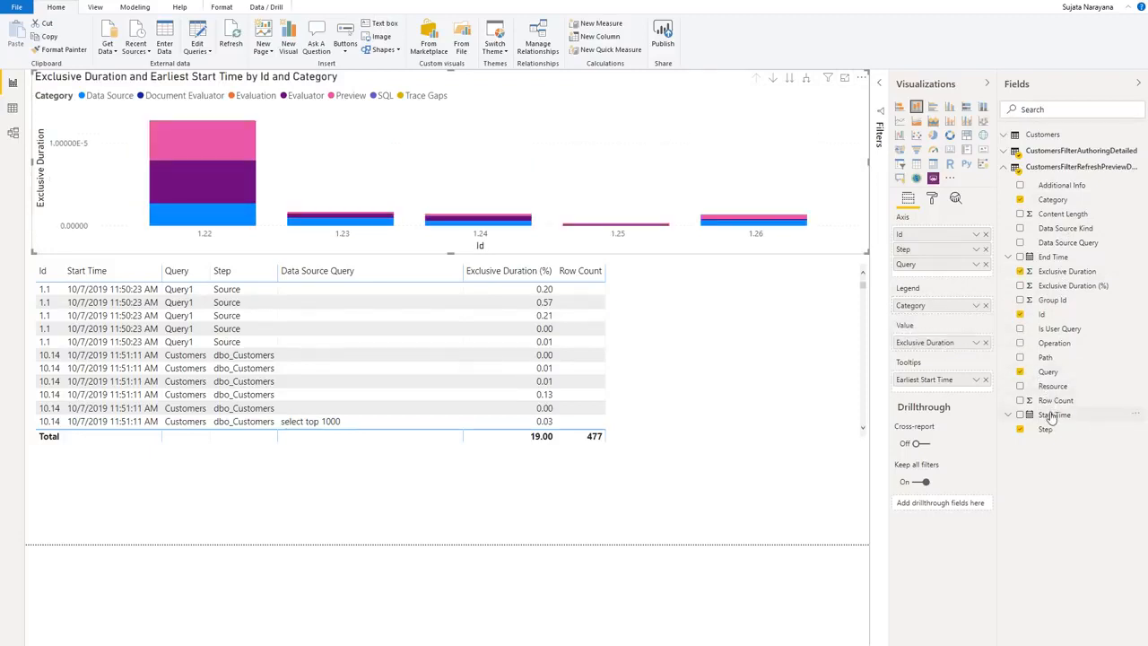
{"action": "left_click_drag", "start_coordinate": [1051, 416], "coordinate": [952, 392]}
{"action": "left_click", "coordinate": [987, 381]}
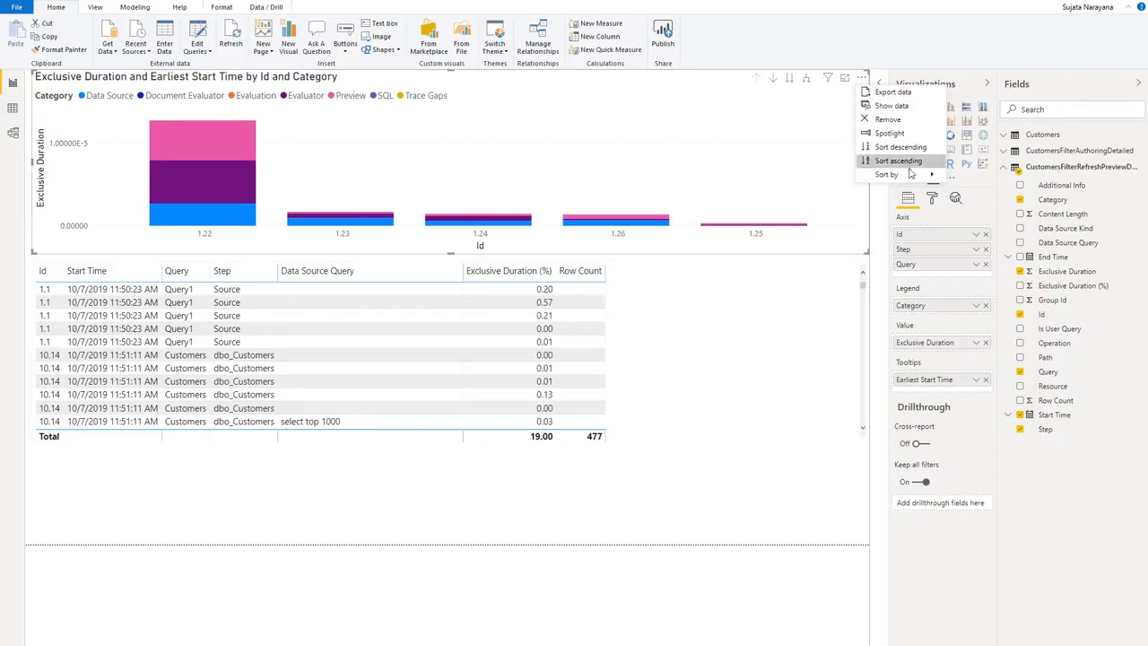
Step: Sort the chart by Earliest Start Time in ascending order
{"action": "left_click", "coordinate": [977, 199]}
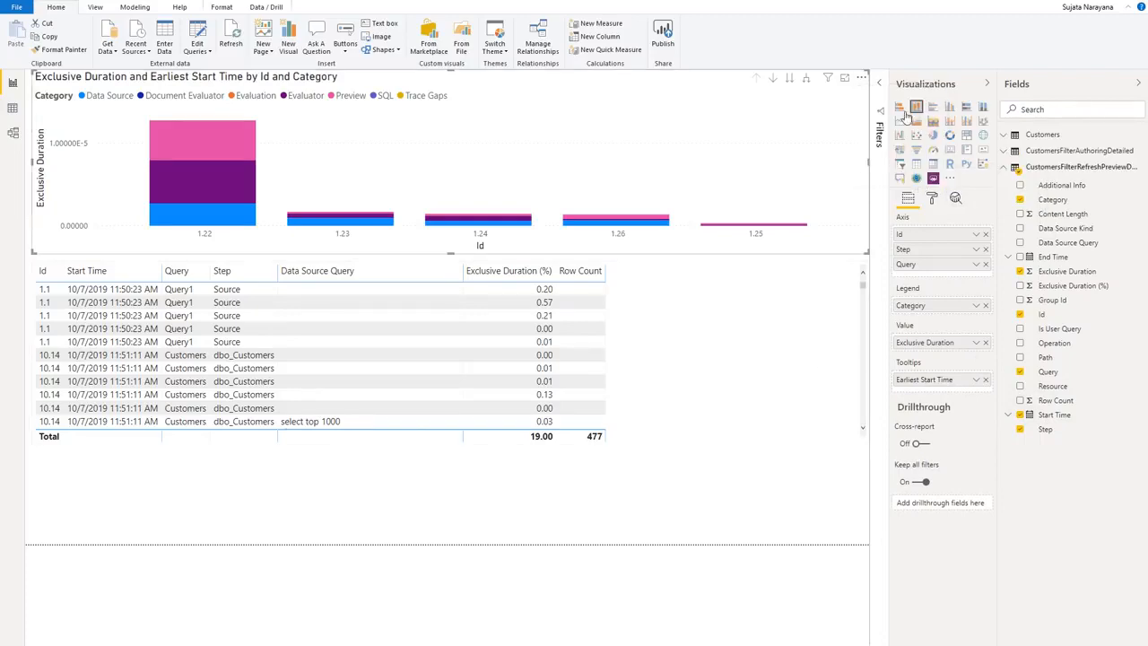
{"action": "left_click", "coordinate": [860, 78]}
{"action": "left_click", "coordinate": [899, 161]}
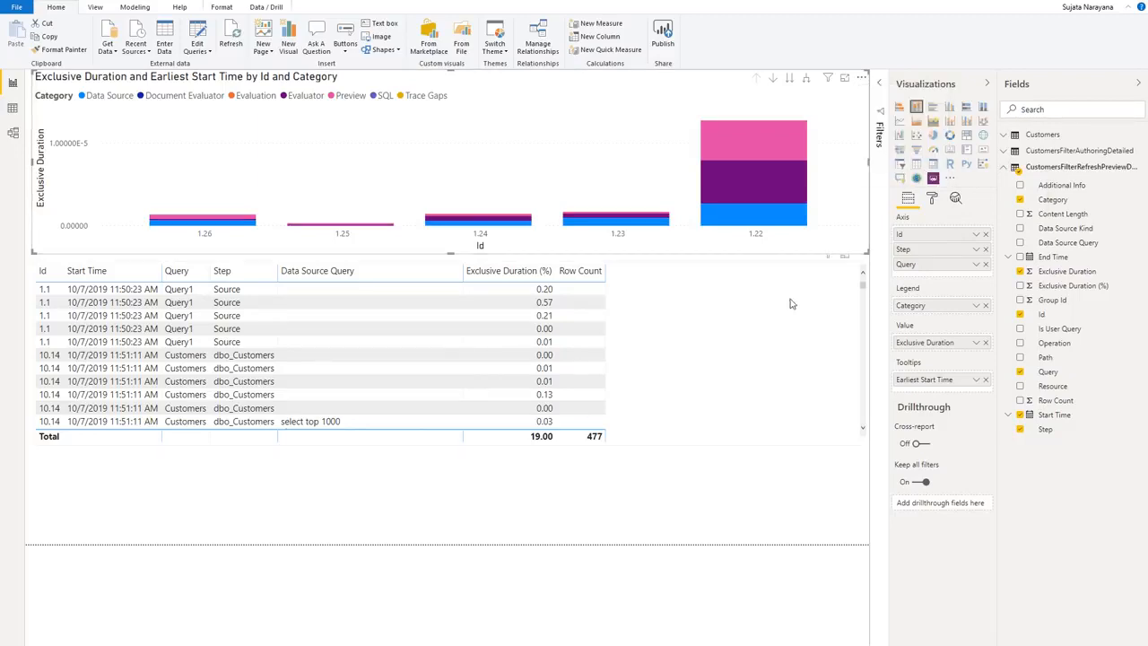
Step: Replace the table's fields with Id, Start Time without hierarchy, Query, Step, Data Source Query, Exclusive Duration (%) and Row Count from CustomersFilterRefreshPreviewDetailed
{"action": "left_click", "coordinate": [745, 334]}
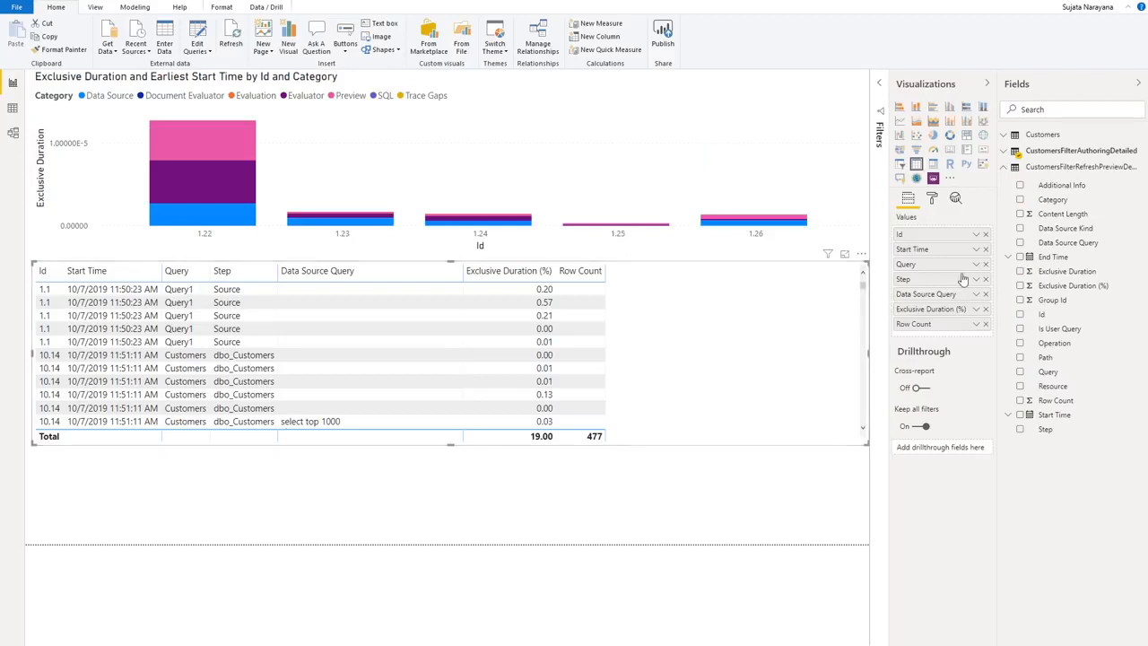
{"action": "left_click", "coordinate": [1020, 315]}
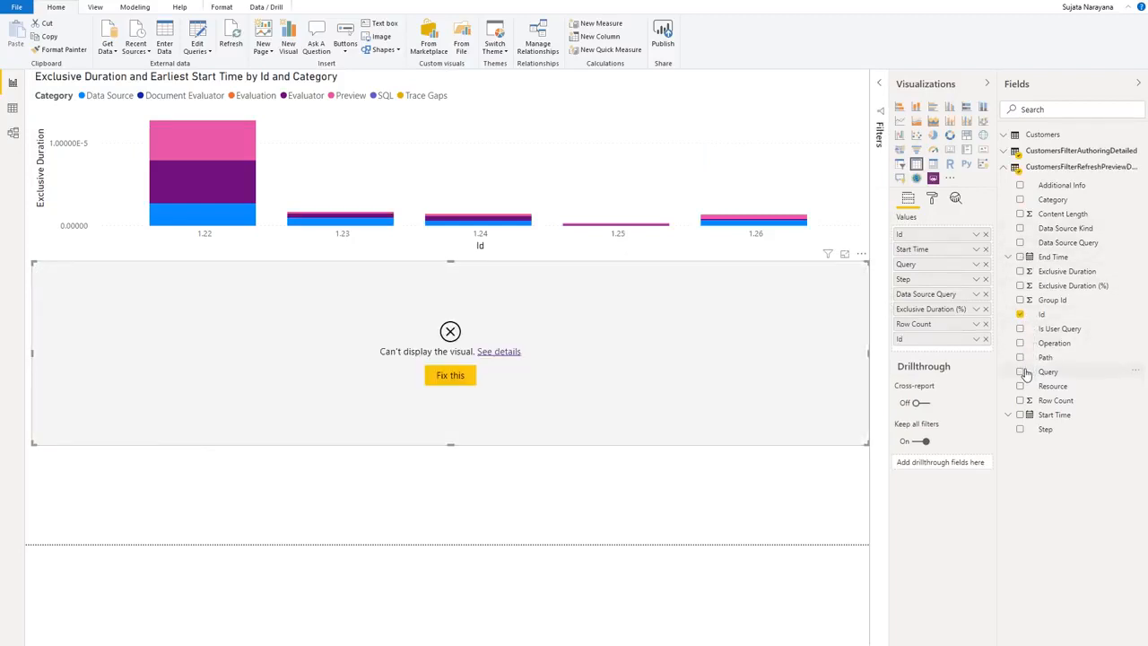
{"action": "left_click", "coordinate": [1020, 415]}
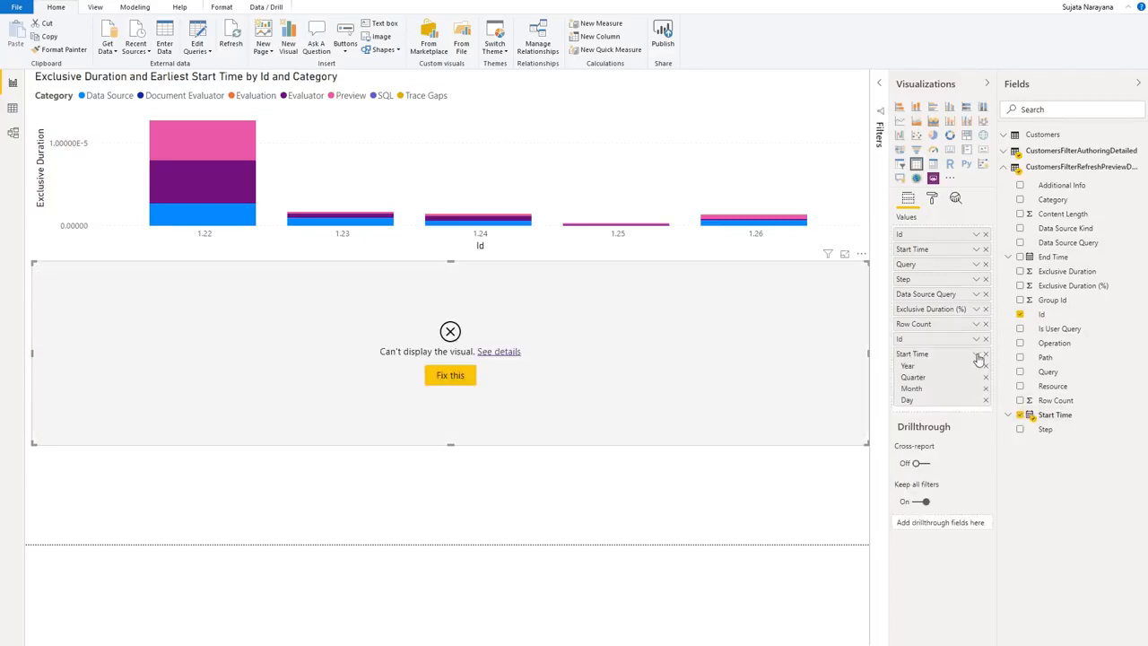
{"action": "left_click", "coordinate": [975, 353]}
{"action": "left_click", "coordinate": [1027, 431]}
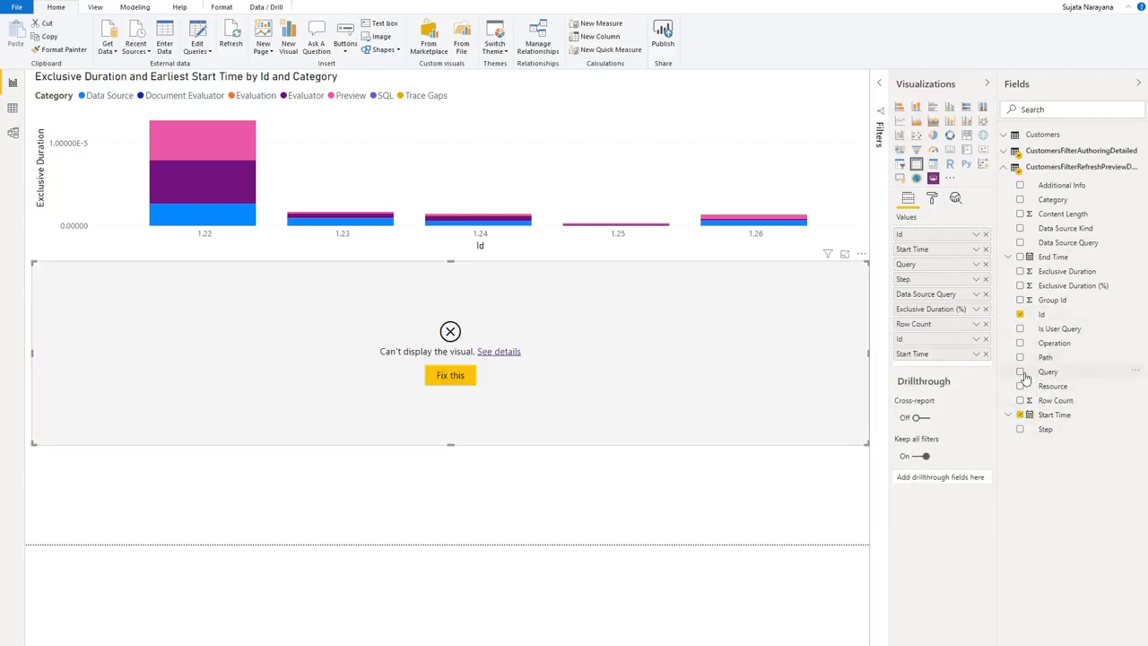
{"action": "left_click", "coordinate": [1020, 371]}
{"action": "left_click", "coordinate": [1020, 429]}
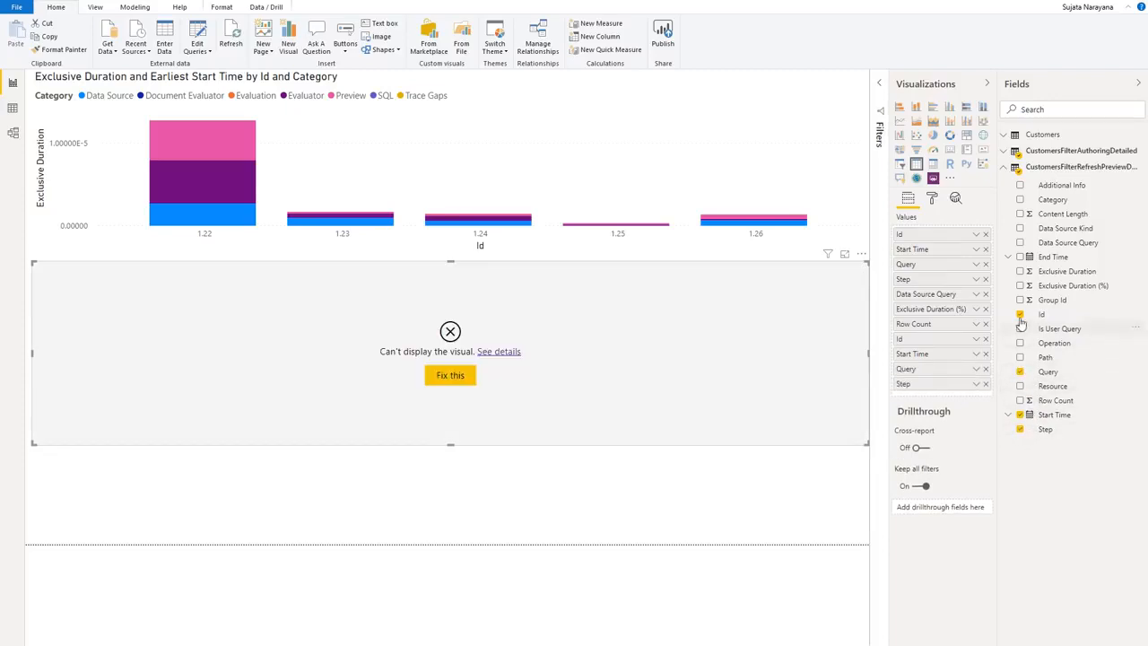
{"action": "left_click", "coordinate": [1020, 242]}
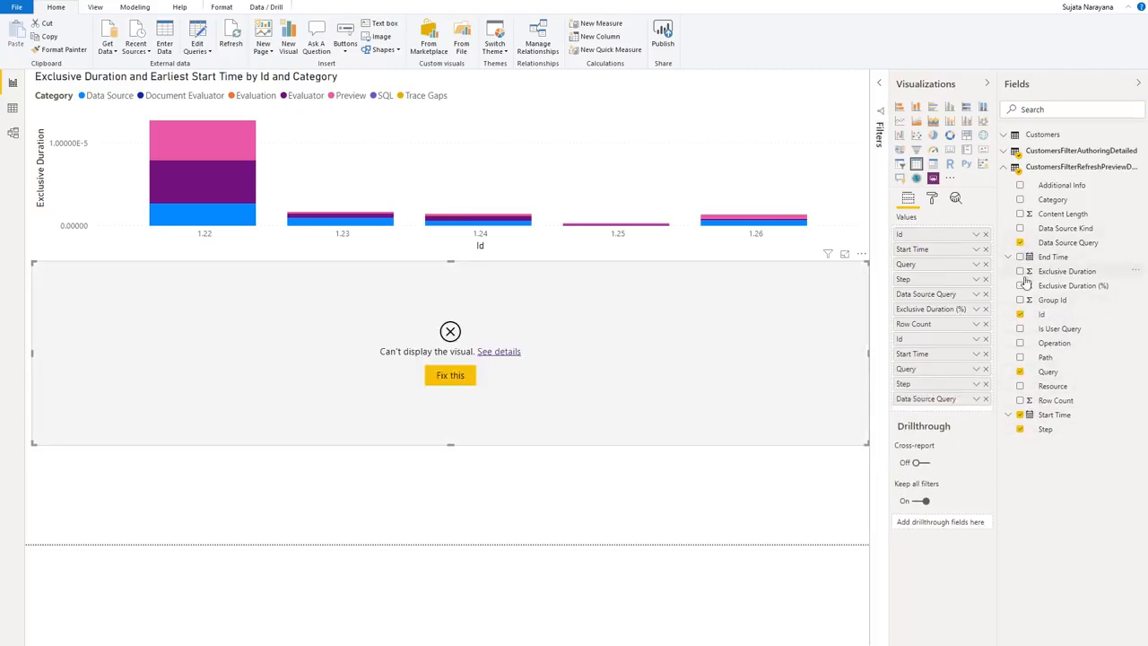
{"action": "left_click", "coordinate": [1020, 285]}
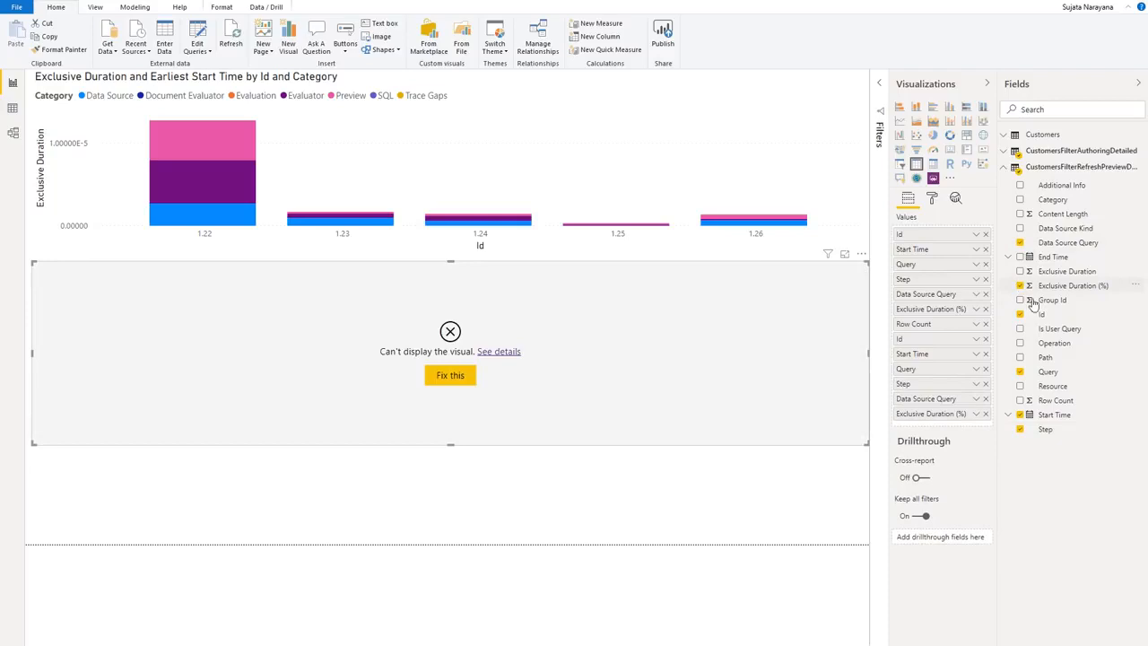
{"action": "left_click", "coordinate": [1019, 400]}
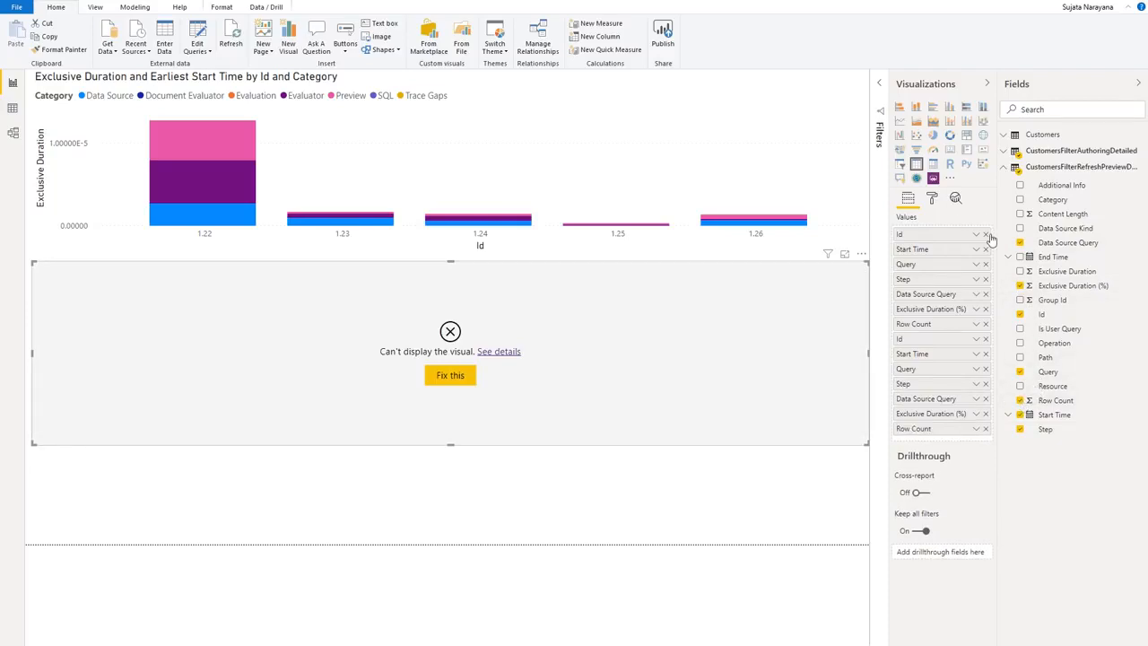
{"action": "scroll", "coordinate": [990, 233], "scroll_direction": "down", "scroll_amount": 3}
{"action": "scroll", "coordinate": [990, 237], "scroll_direction": "down", "scroll_amount": 3}
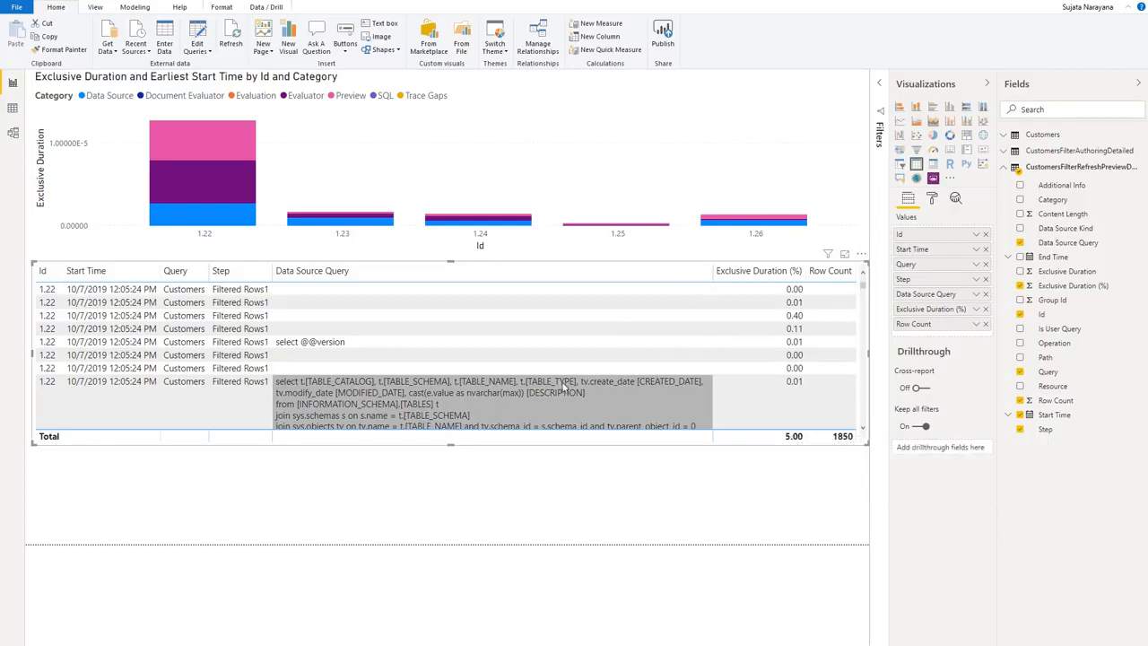
Step: Move Step above Id in the chart's axis and examine the duration bars of each step
{"action": "left_click", "coordinate": [848, 146]}
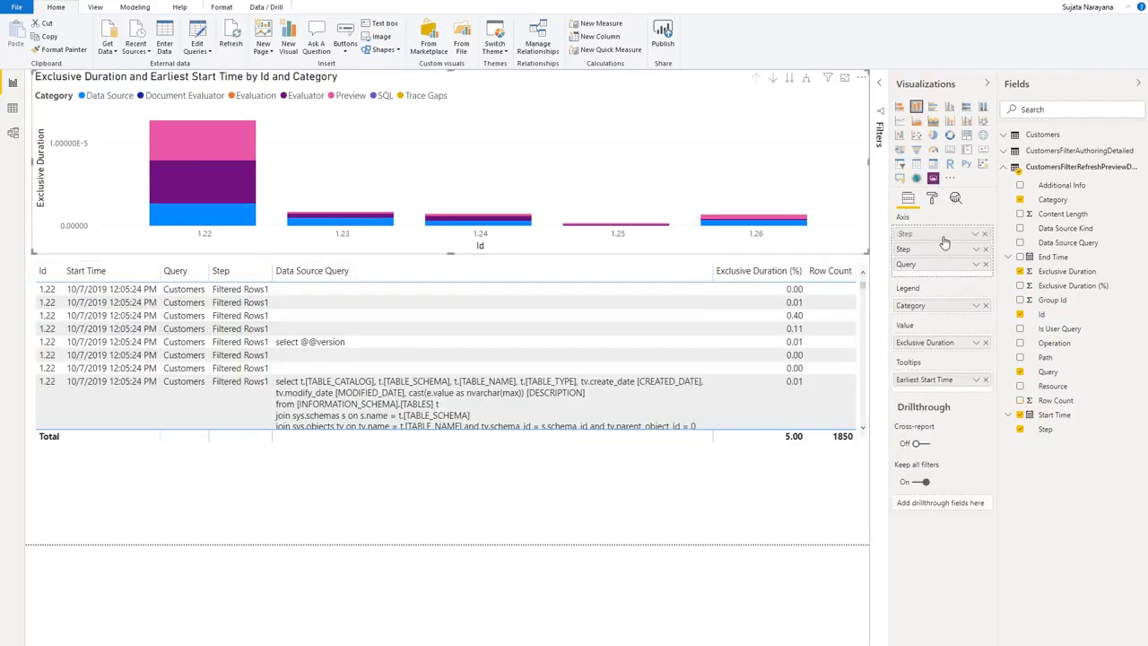
{"action": "left_click_drag", "start_coordinate": [930, 251], "coordinate": [925, 235]}
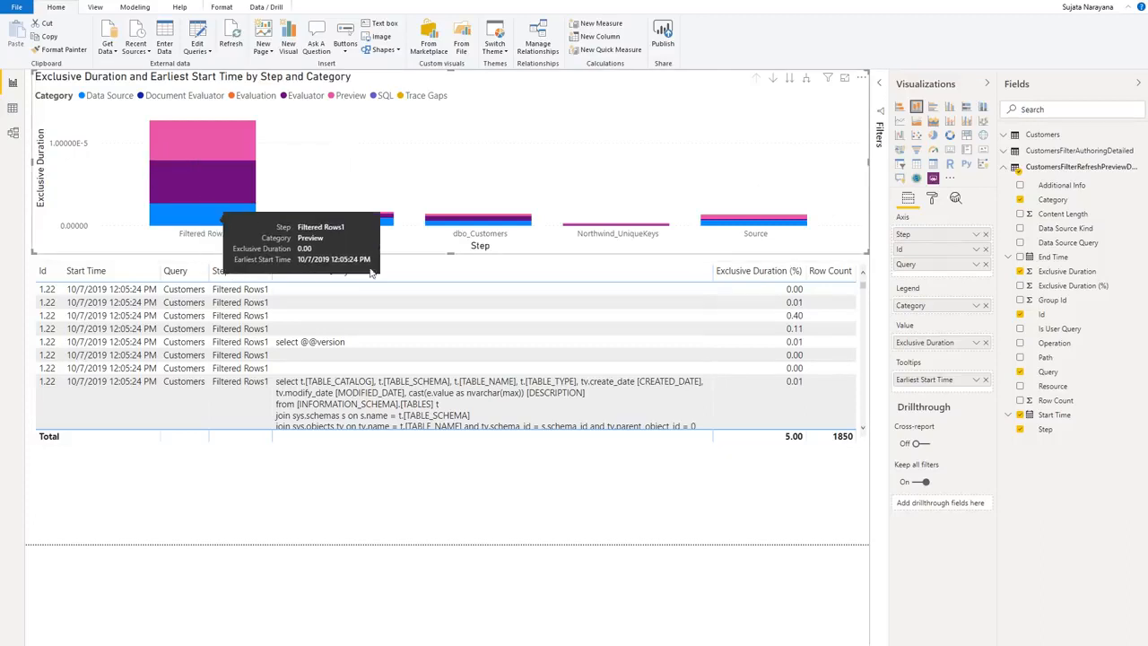
{"action": "mouse_move", "coordinate": [530, 228]}
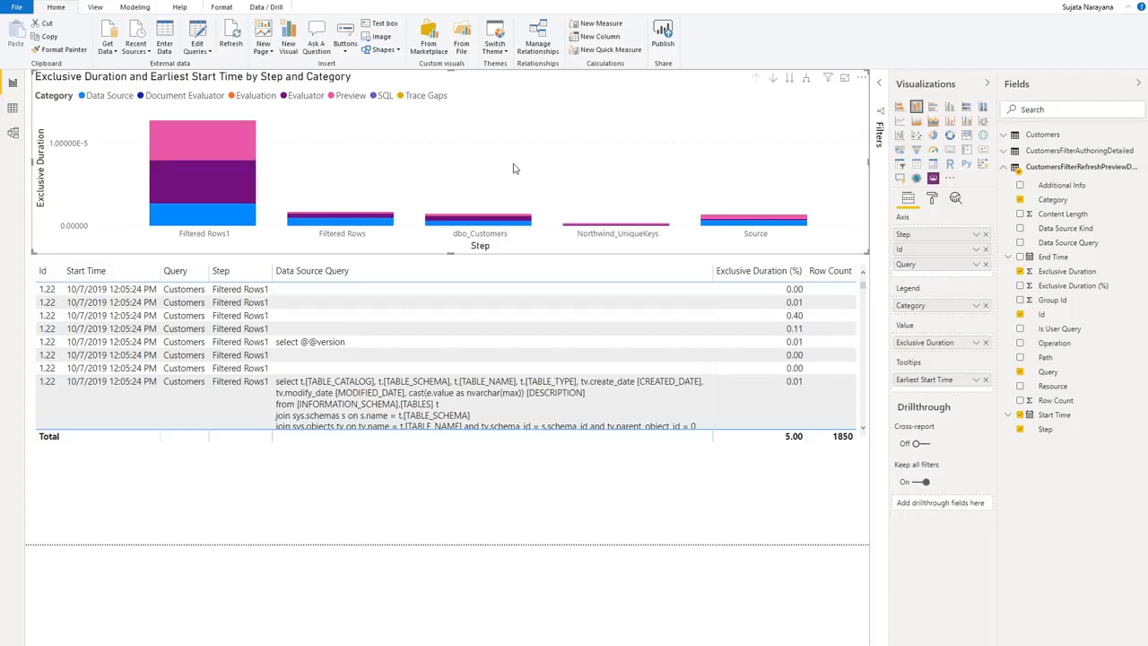
Step: Switch to the Power Query Editor, check the preview refresh options and inspect the Customers query at its Filtered Rows step
{"action": "key", "text": "alt+Tab"}
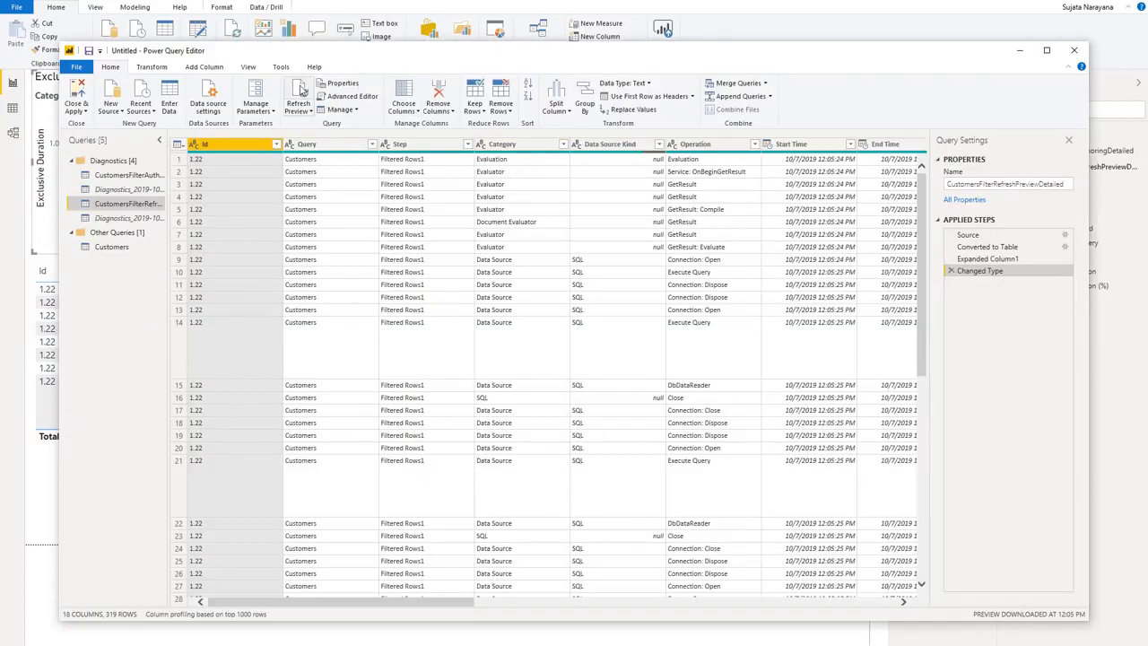
{"action": "left_click", "coordinate": [305, 110]}
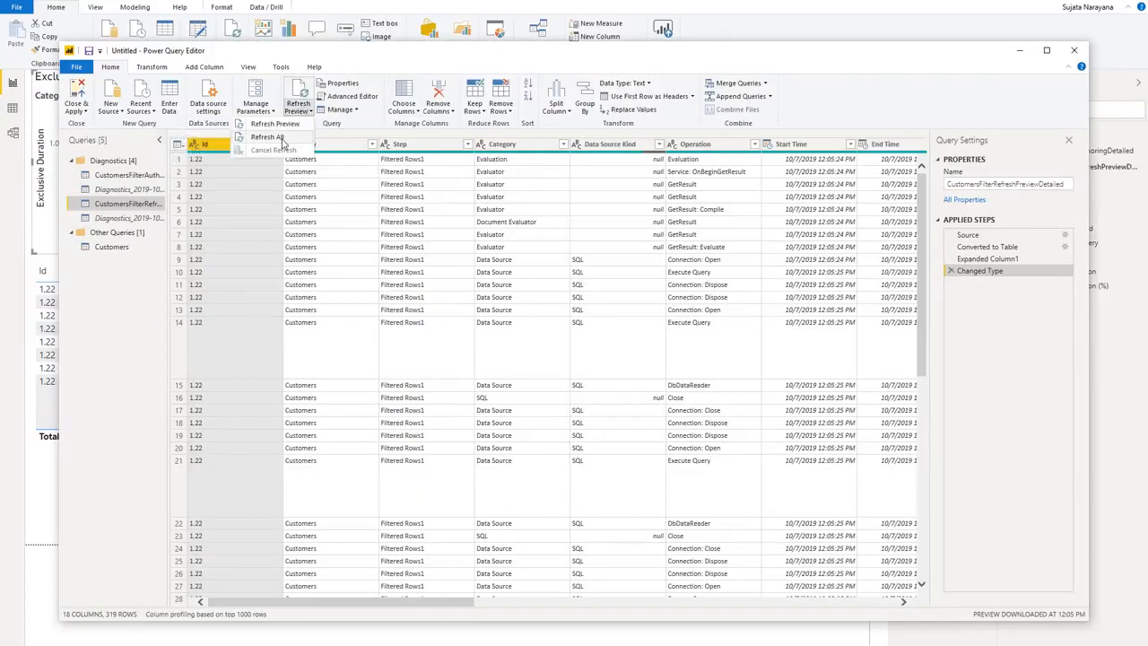
{"action": "left_click", "coordinate": [884, 97]}
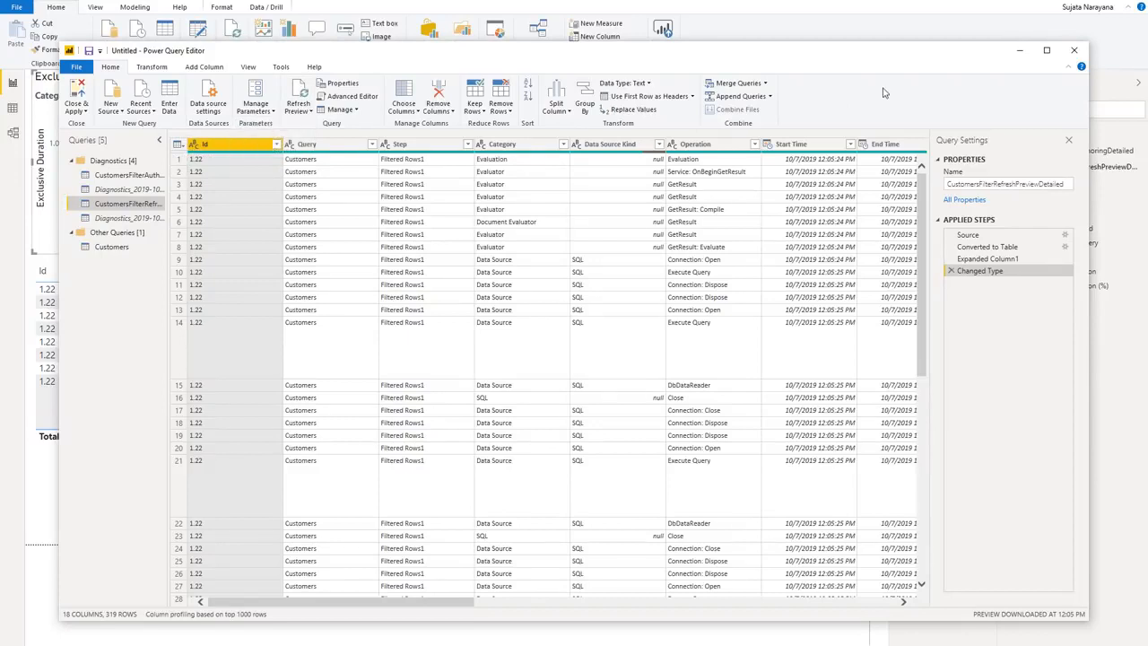
{"action": "left_click", "coordinate": [134, 249]}
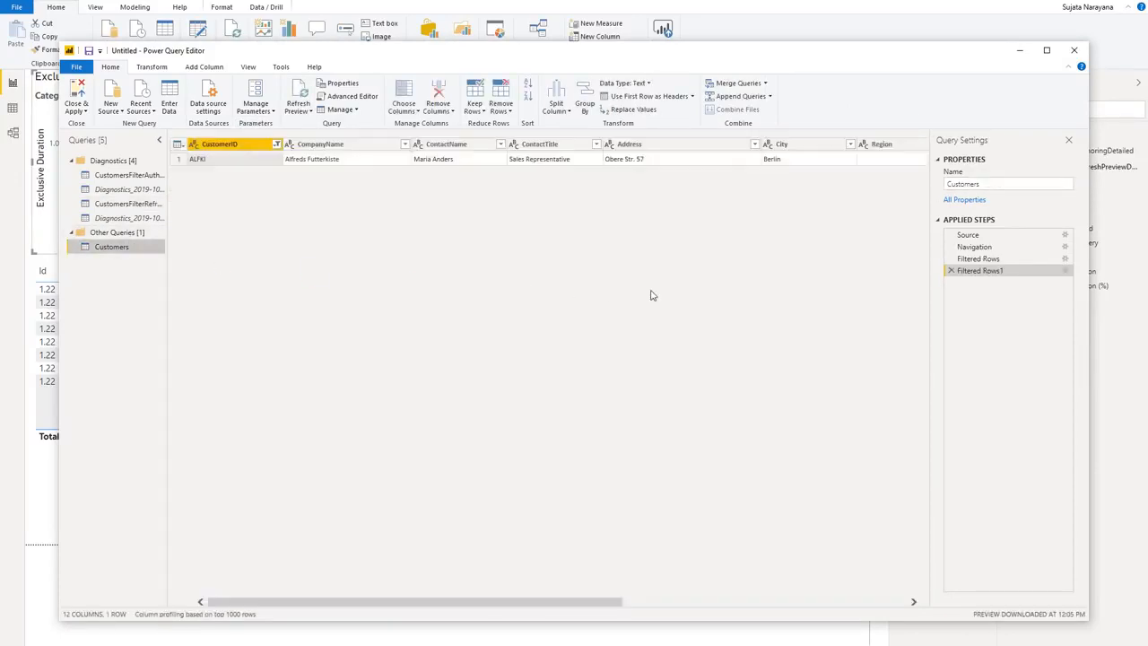
{"action": "left_click", "coordinate": [986, 258]}
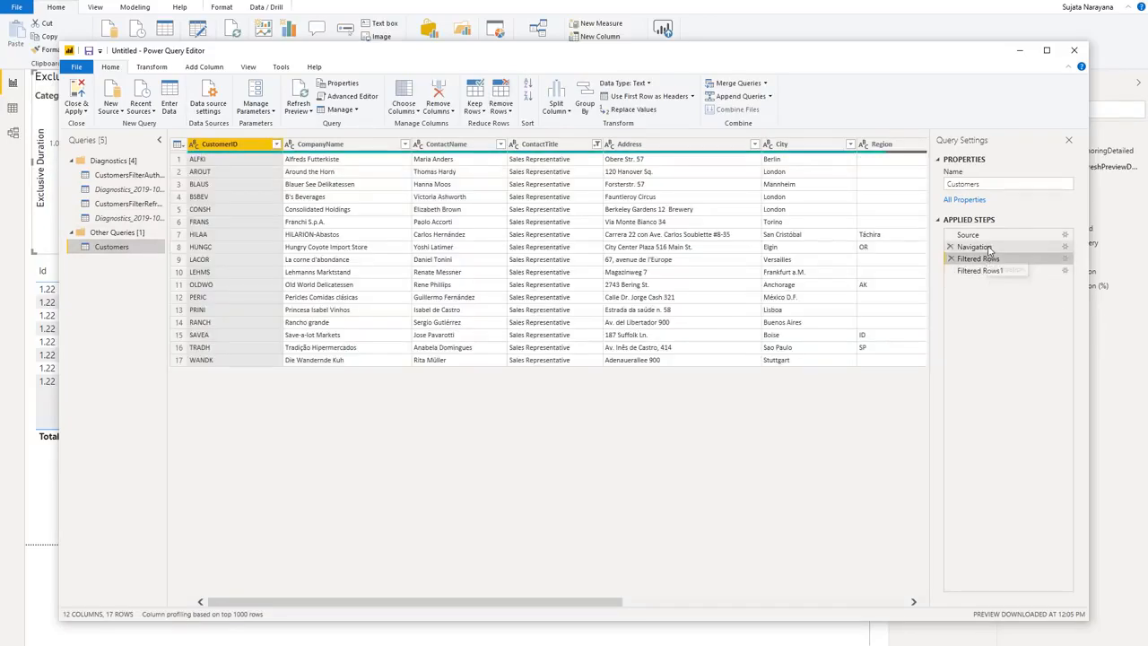
Step: Inspect the Customers query at its Navigation and Source steps and return to the report
{"action": "left_click", "coordinate": [986, 248]}
{"action": "left_click", "coordinate": [983, 235]}
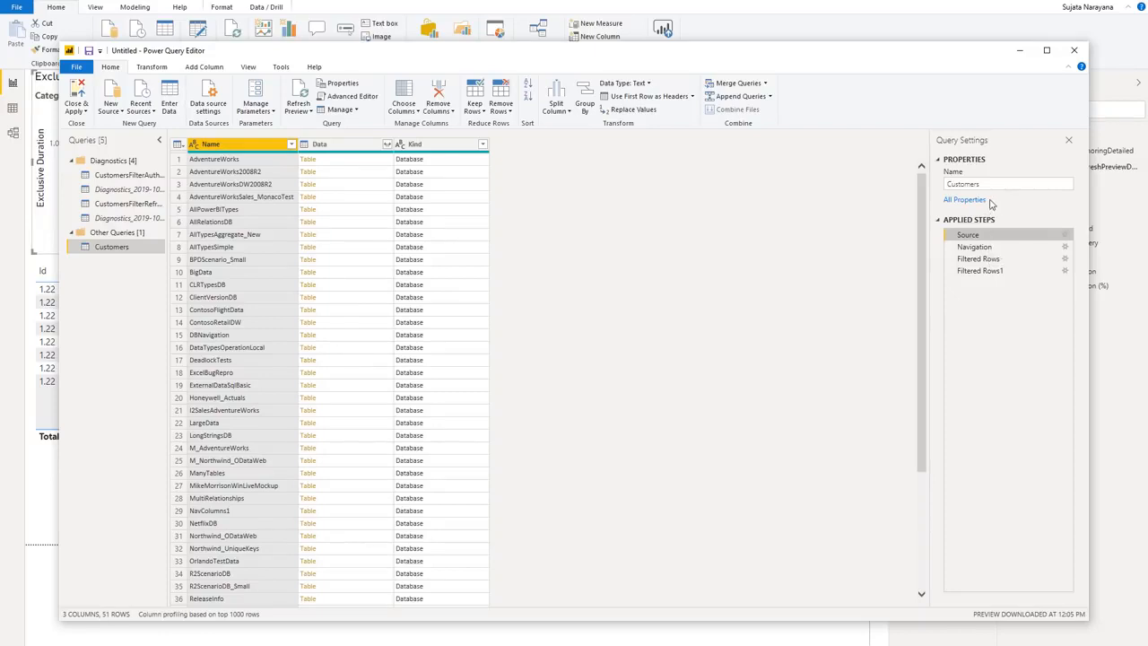
{"action": "left_click", "coordinate": [1020, 50]}
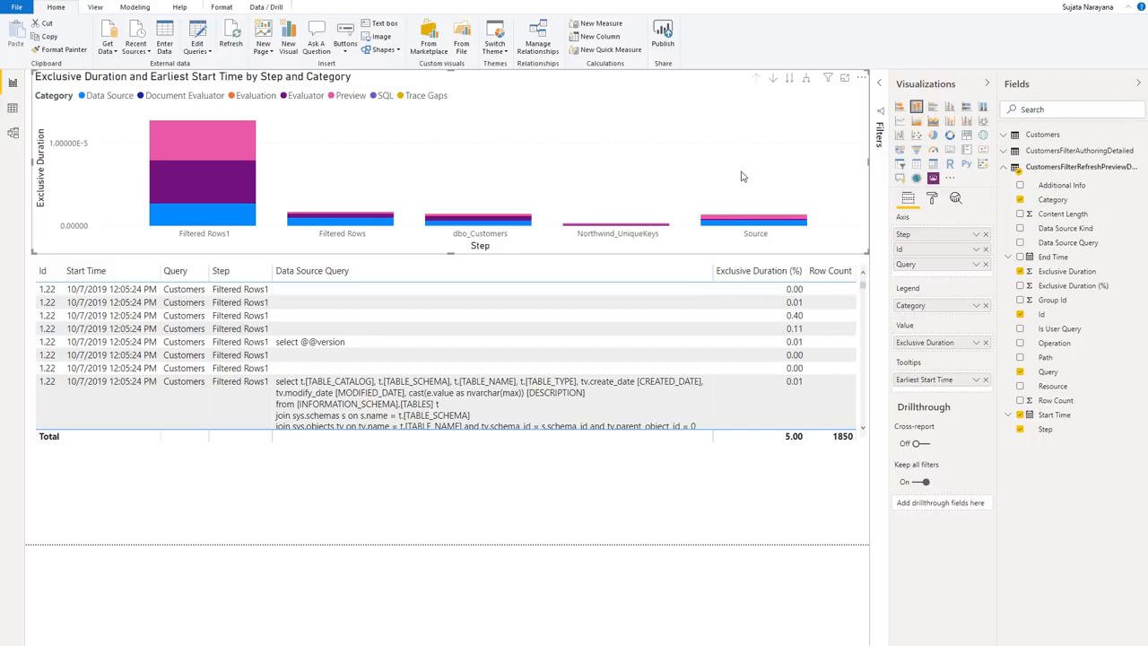
Step: Cross-filter the table to the Filtered Rows1 bar and examine the data source queries listed for that step
{"action": "left_click", "coordinate": [203, 236]}
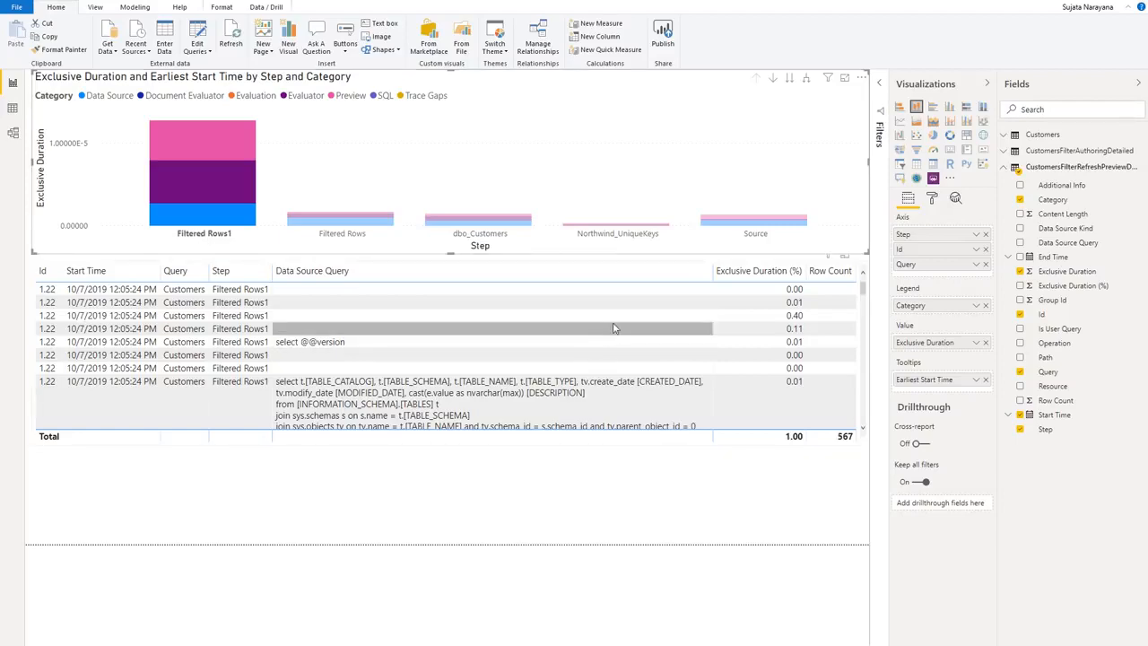
{"action": "scroll", "coordinate": [613, 328], "scroll_direction": "down", "scroll_amount": 3}
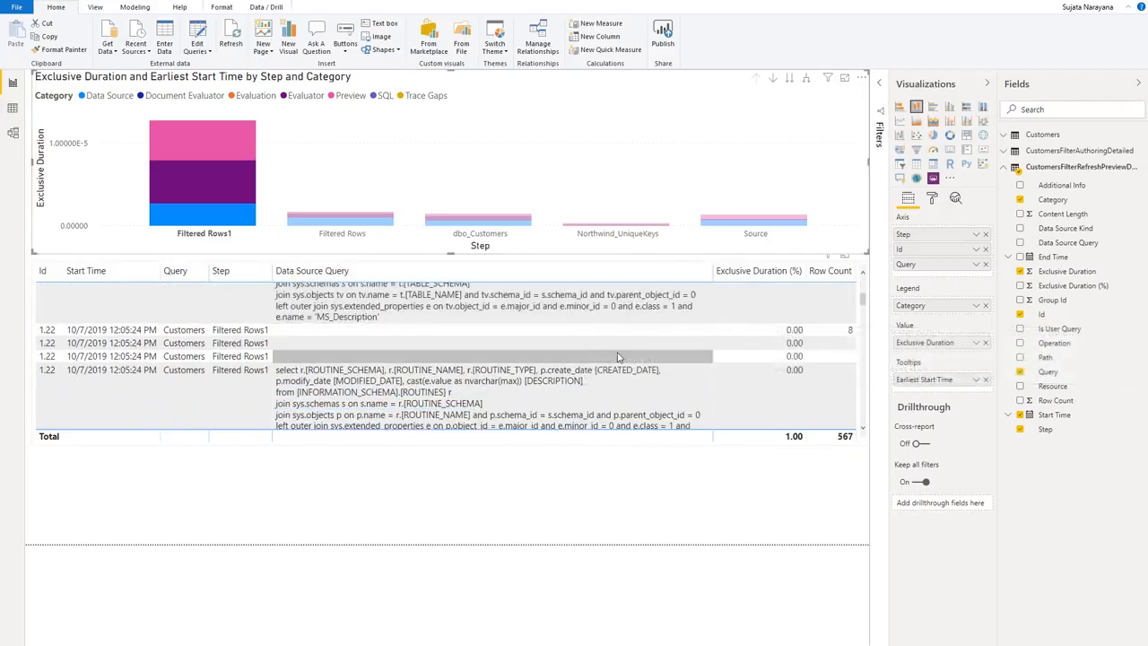
{"action": "scroll", "coordinate": [618, 355], "scroll_direction": "down", "scroll_amount": 3}
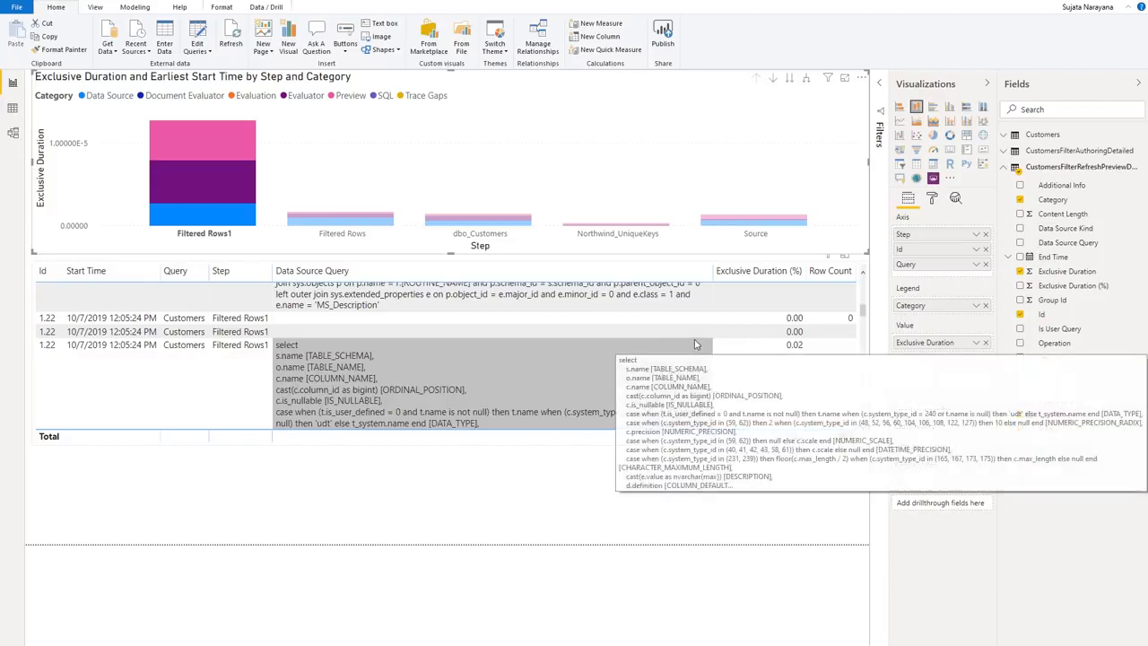
{"action": "scroll", "coordinate": [682, 341], "scroll_direction": "down", "scroll_amount": 5}
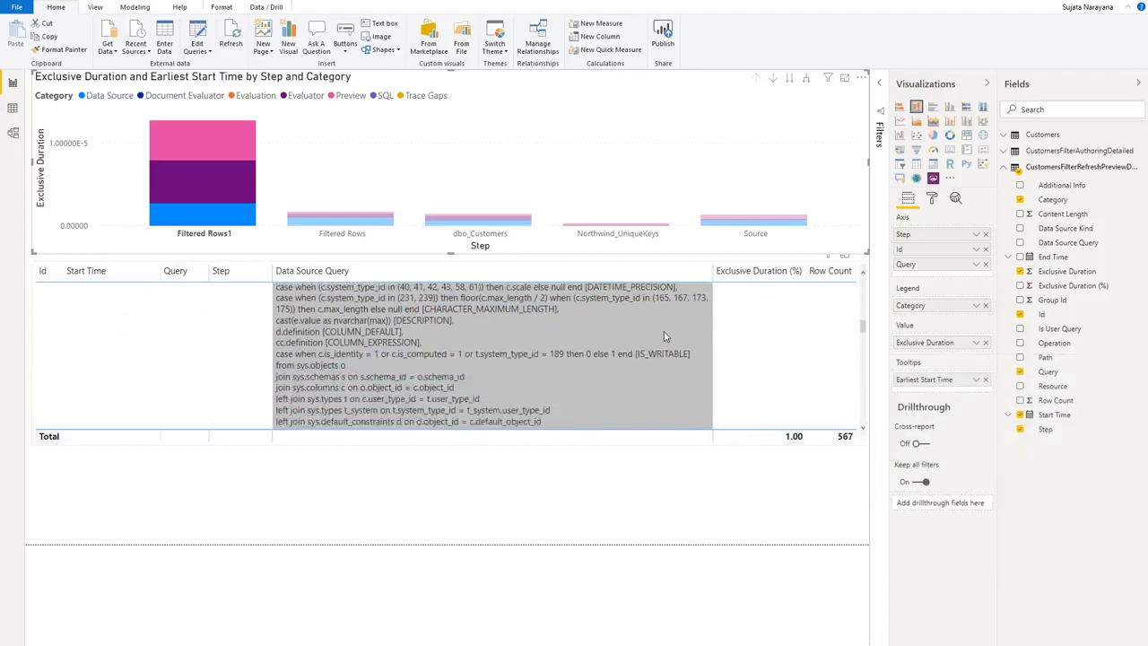
{"action": "scroll", "coordinate": [664, 336], "scroll_direction": "down", "scroll_amount": 2}
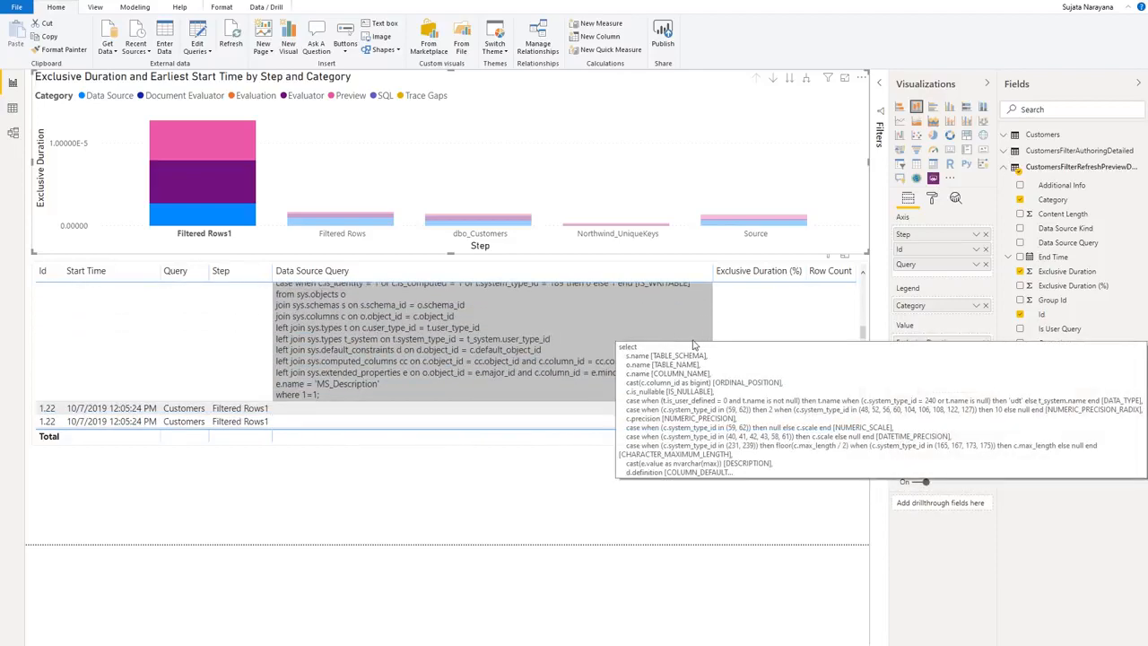
{"action": "scroll", "coordinate": [649, 337], "scroll_direction": "down", "scroll_amount": 3}
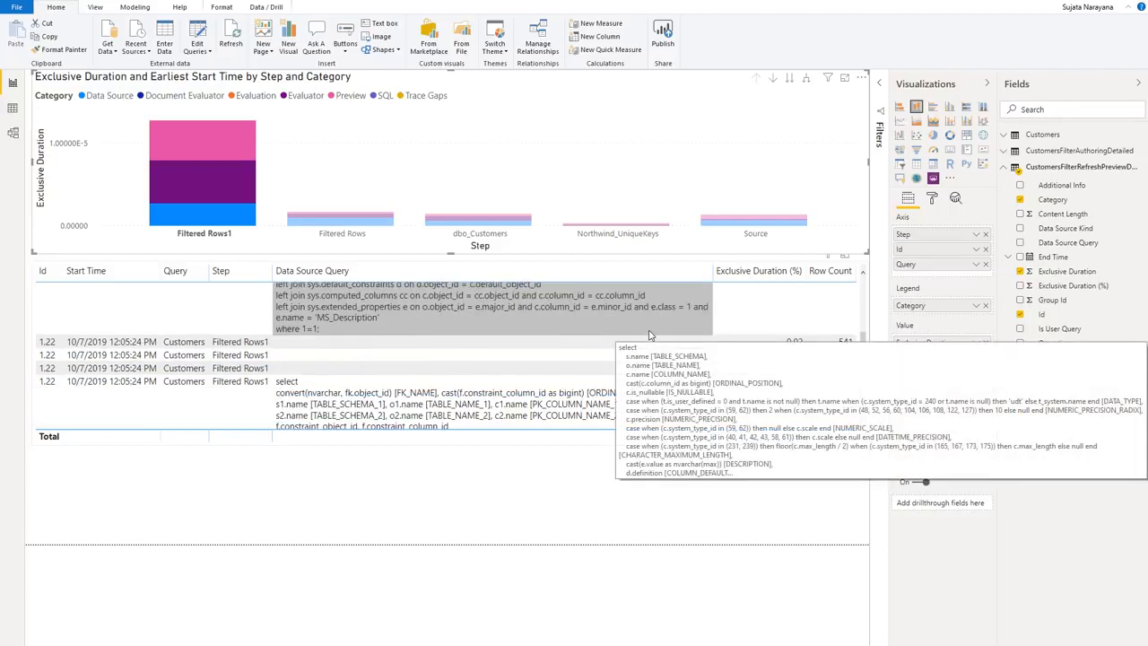
{"action": "scroll", "coordinate": [637, 332], "scroll_direction": "down", "scroll_amount": 4}
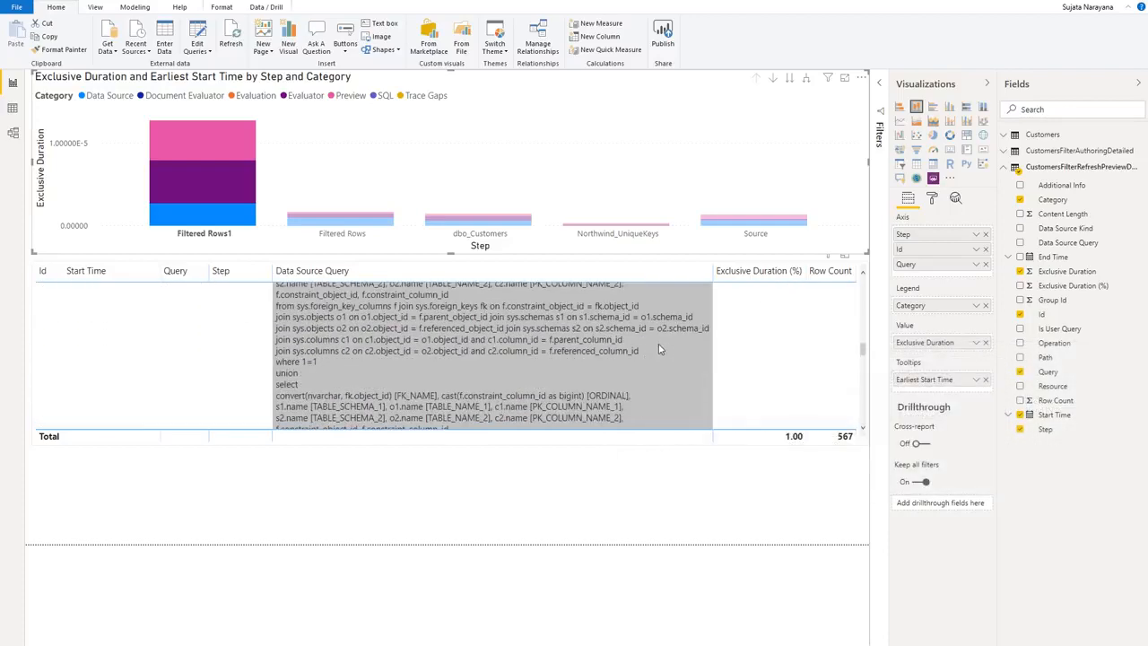
{"action": "scroll", "coordinate": [659, 345], "scroll_direction": "down", "scroll_amount": 4}
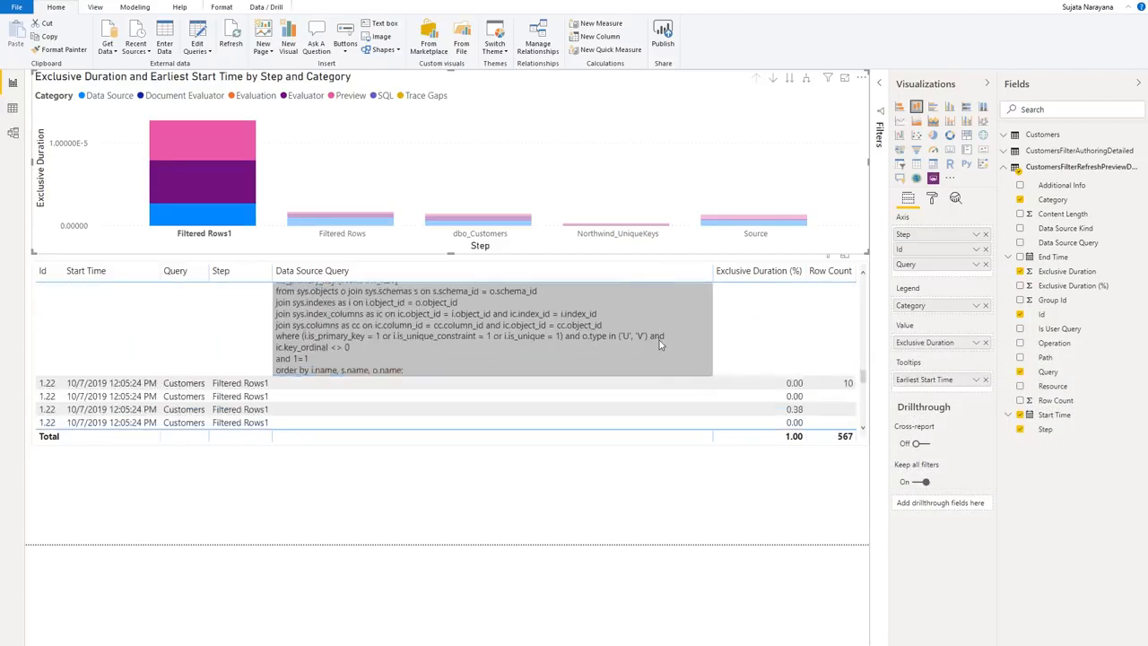
{"action": "scroll", "coordinate": [659, 344], "scroll_direction": "down", "scroll_amount": 5}
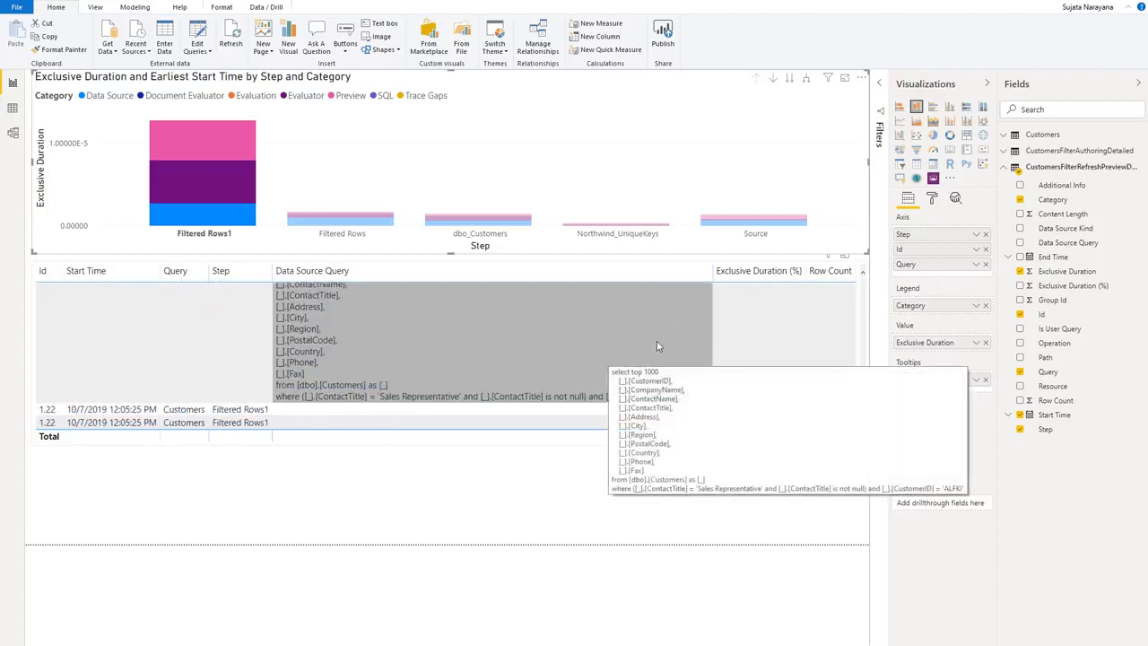
{"action": "scroll", "coordinate": [656, 346], "scroll_direction": "down", "scroll_amount": 3}
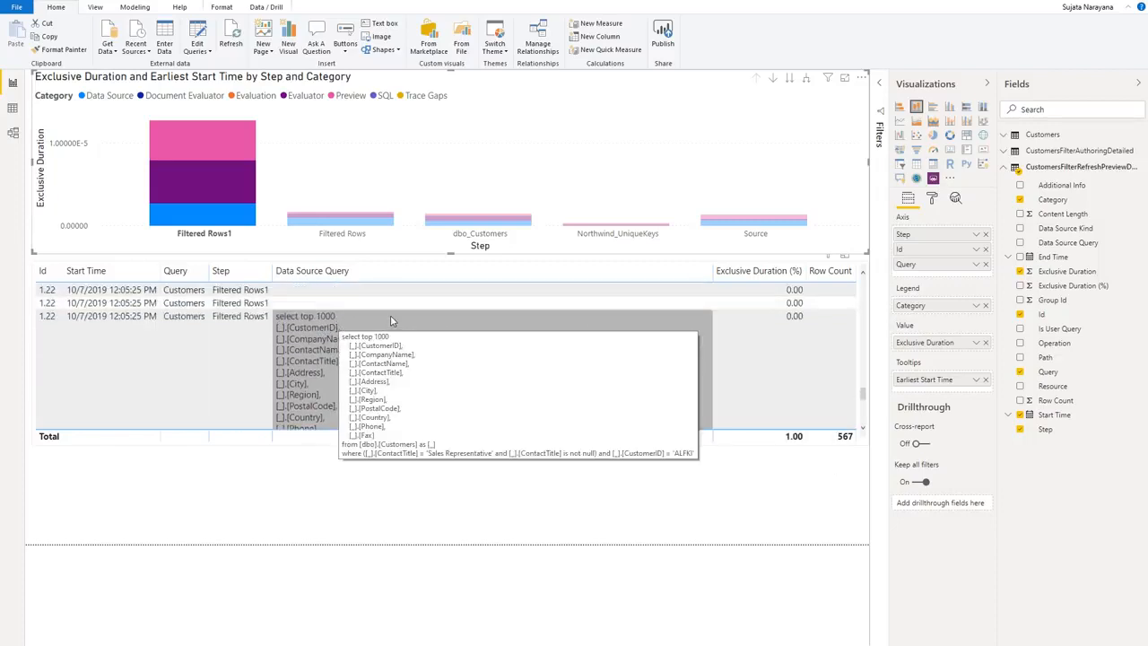
{"action": "scroll", "coordinate": [390, 314], "scroll_direction": "down", "scroll_amount": 2}
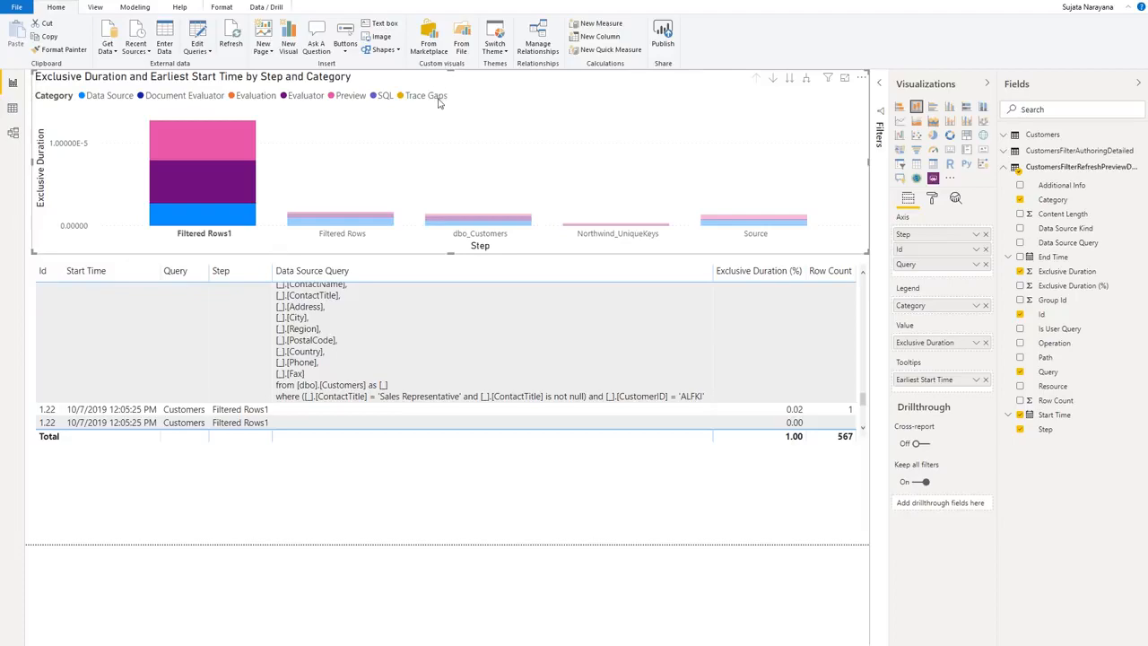
Step: Switch to the Power Query Editor and start a new diagnostics recording
{"action": "key", "text": "alt+Tab"}
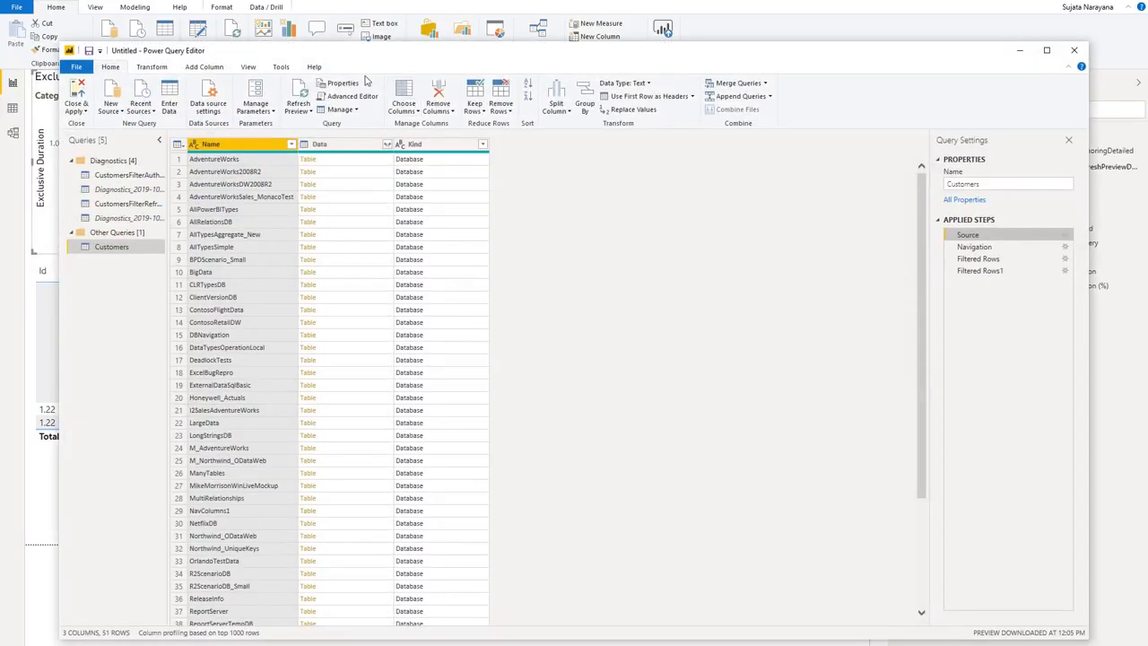
{"action": "left_click", "coordinate": [282, 67]}
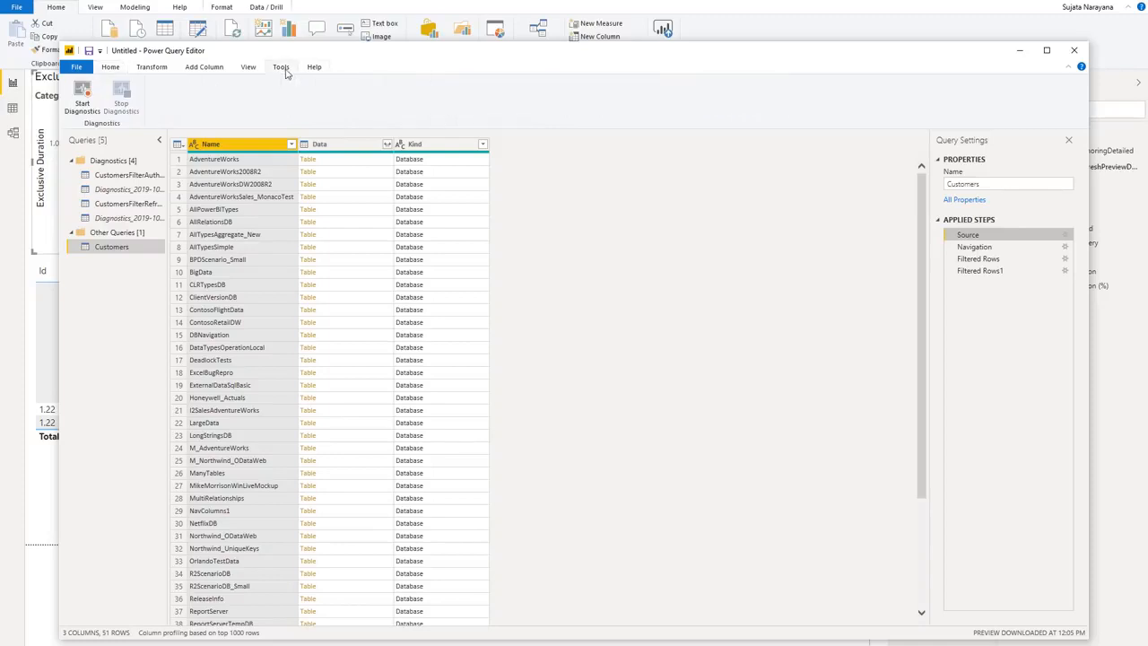
{"action": "left_click", "coordinate": [80, 97]}
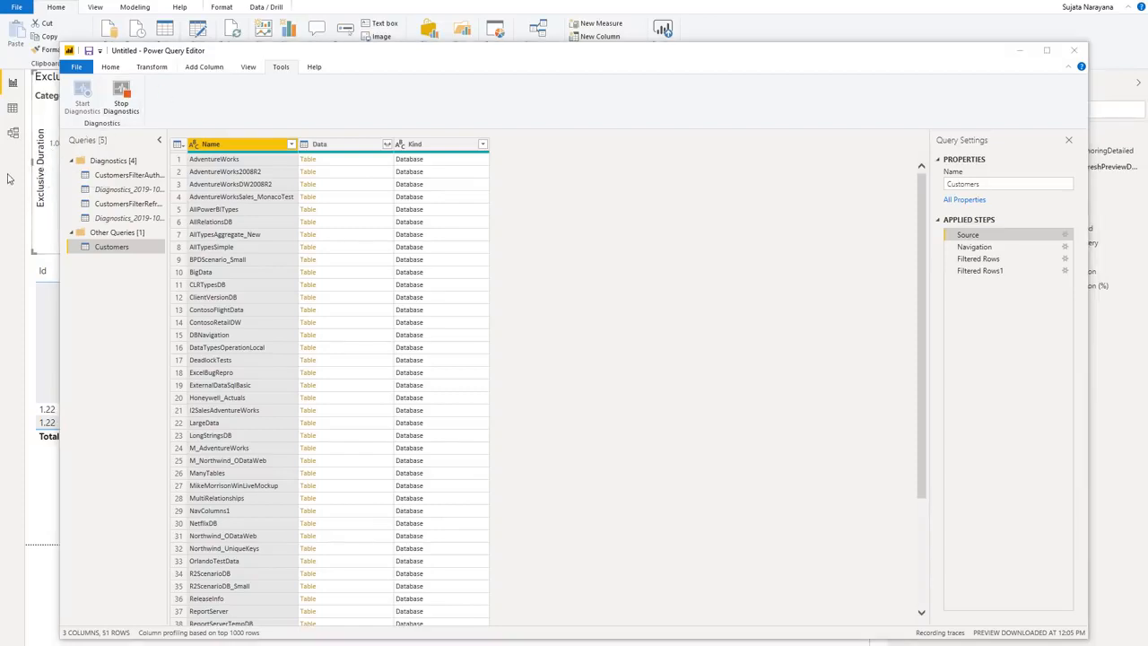
Step: Refresh the Customers table's data from the report and stop the diagnostics recording in the Power Query Editor
{"action": "left_click", "coordinate": [11, 177]}
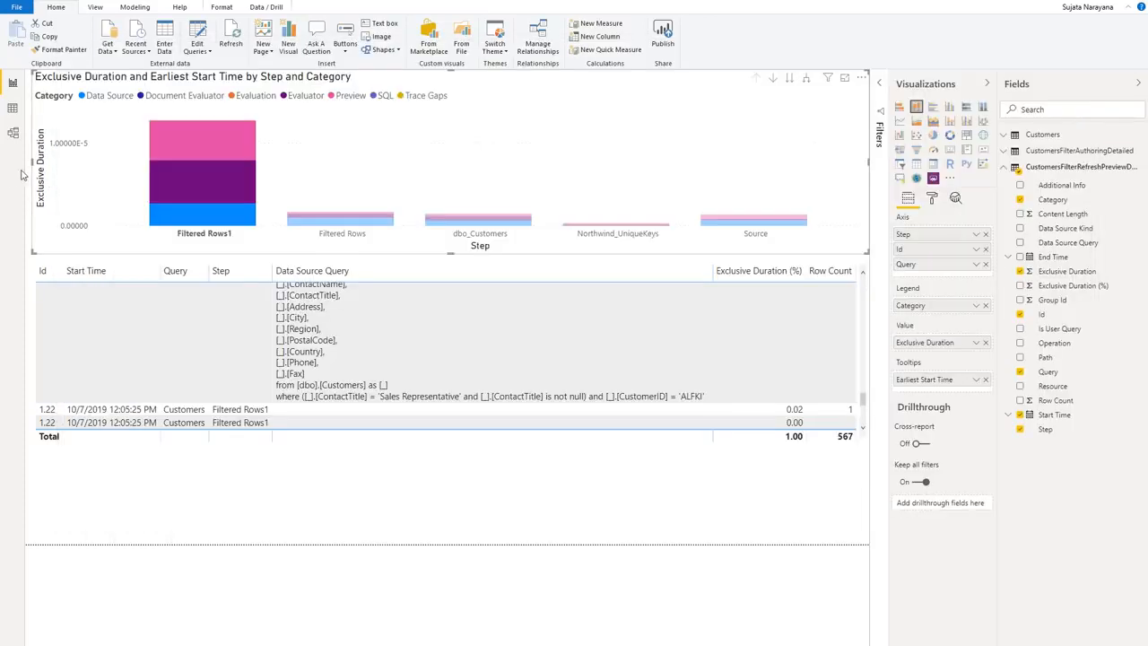
{"action": "right_click", "coordinate": [1035, 135]}
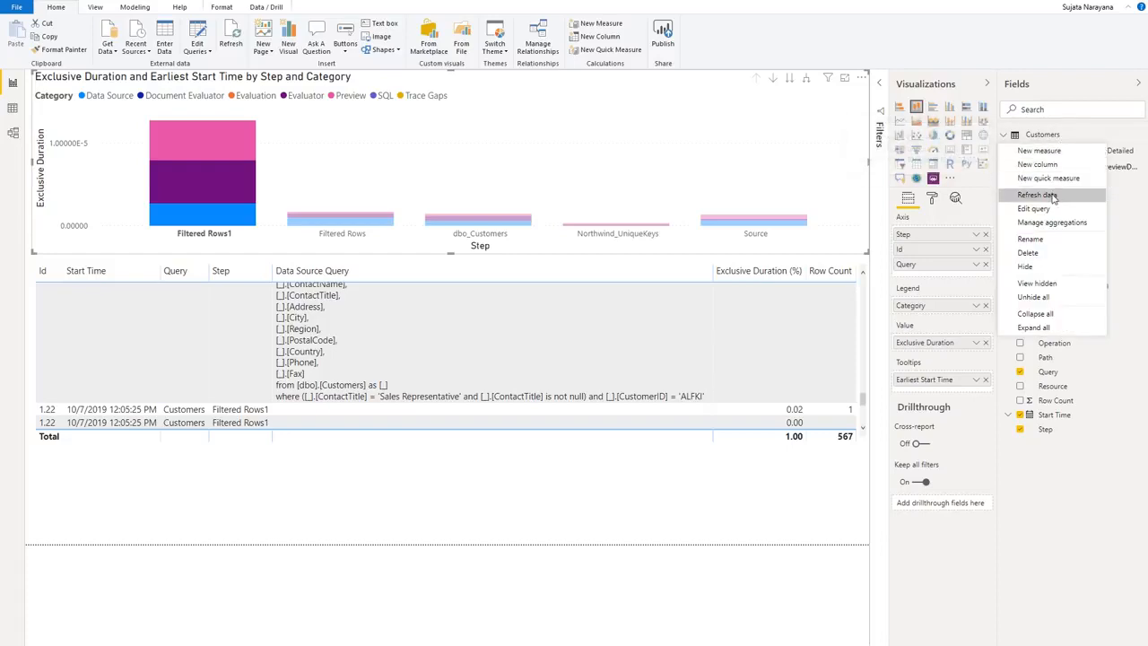
{"action": "left_click", "coordinate": [1038, 195]}
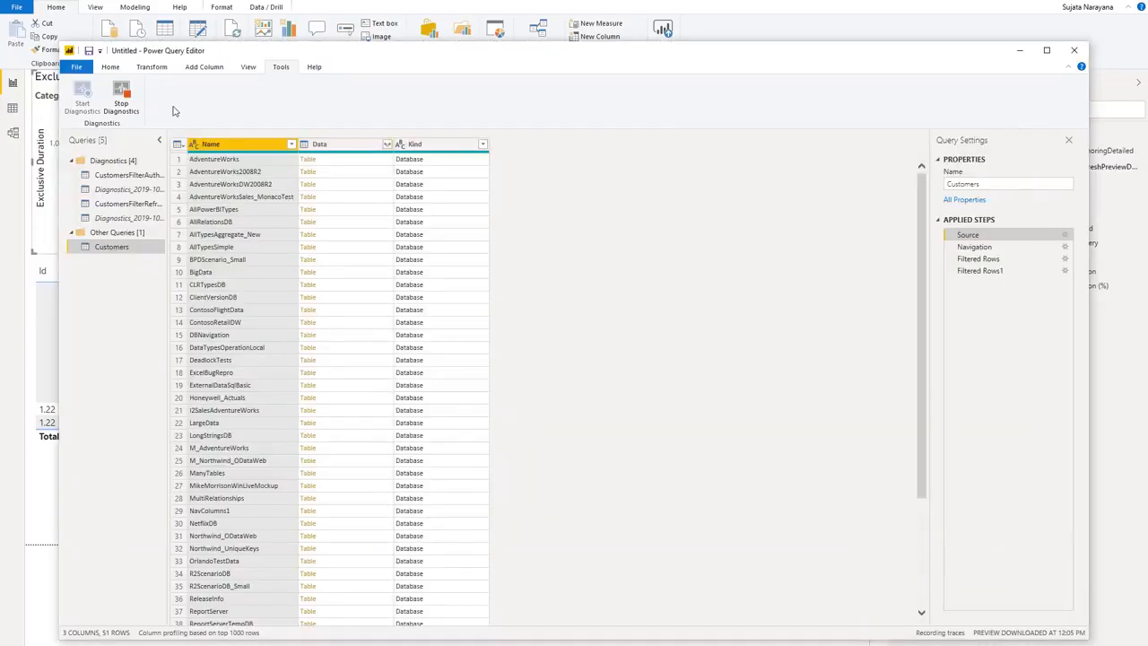
{"action": "left_click", "coordinate": [121, 99]}
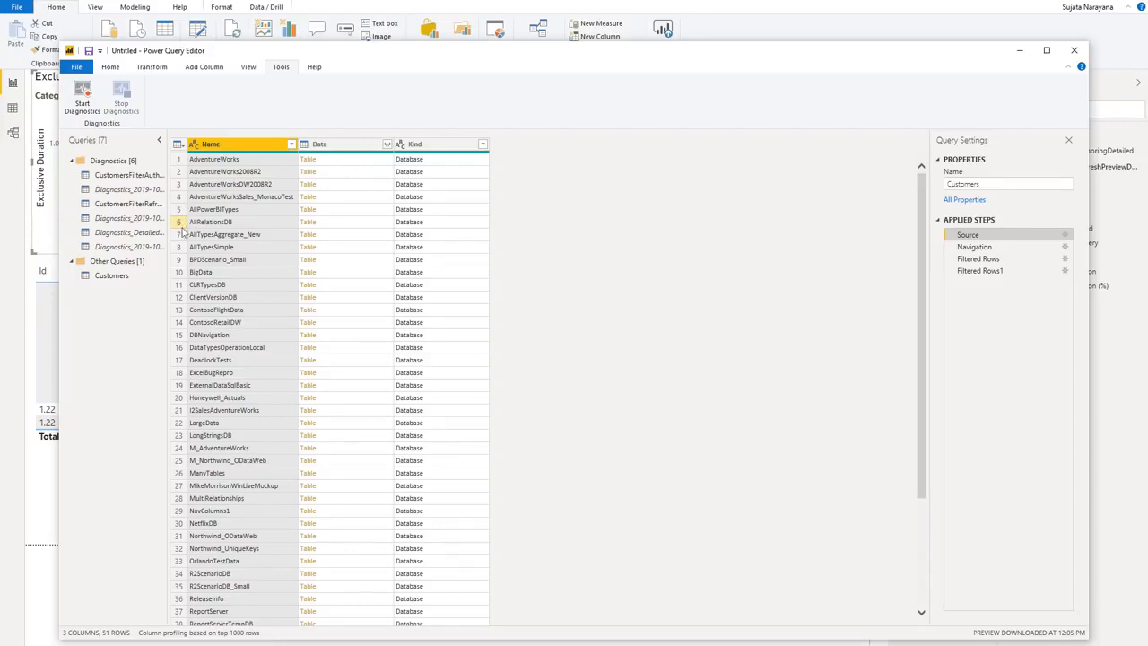
Step: Rename the new detailed diagnostics query Diagnostics_Detailed_2019-10-07_12:10 as CustomersFilterRefreshDetailed
{"action": "left_click", "coordinate": [132, 234]}
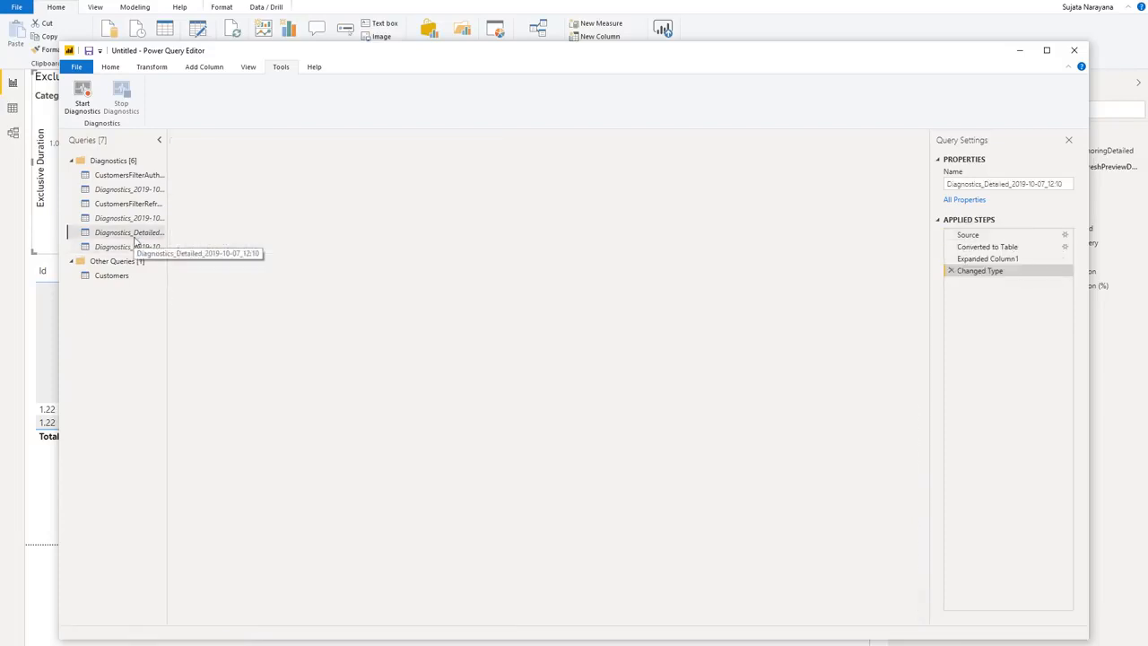
{"action": "type", "text": "CustomersFilter"}
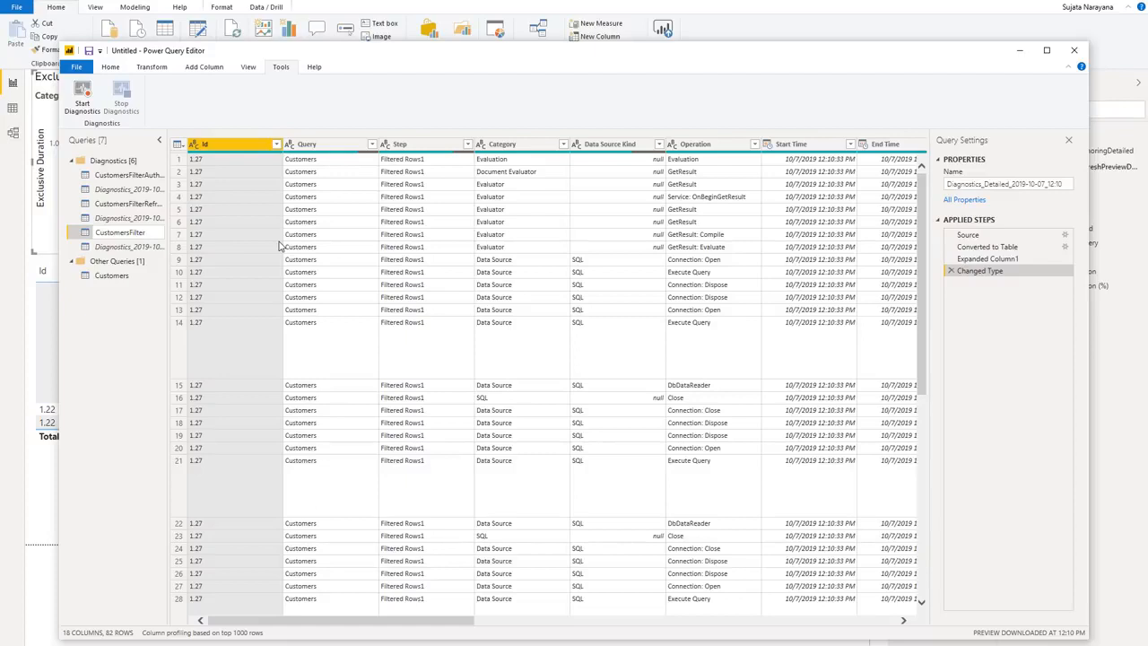
{"action": "type", "text": "RefreshDetailed"}
{"action": "key", "text": "Return"}
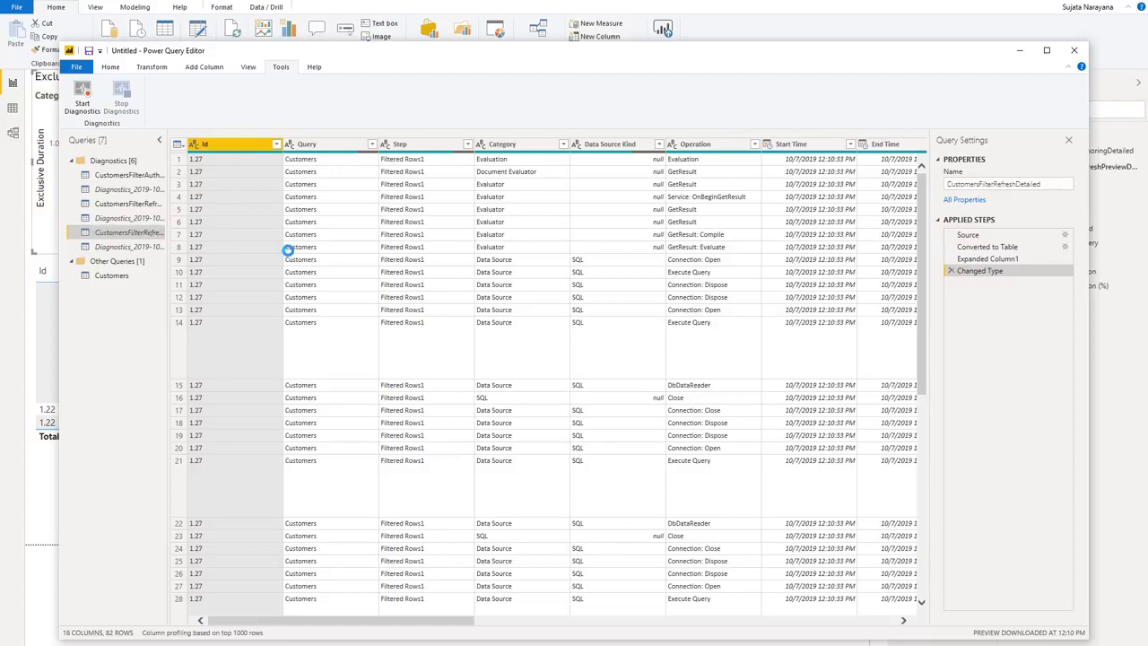
Step: Enable loading of the CustomersFilterRefreshDetailed query and apply the changes to the report
{"action": "right_click", "coordinate": [151, 234]}
{"action": "left_click", "coordinate": [190, 300]}
{"action": "left_click", "coordinate": [110, 66]}
{"action": "left_click", "coordinate": [76, 110]}
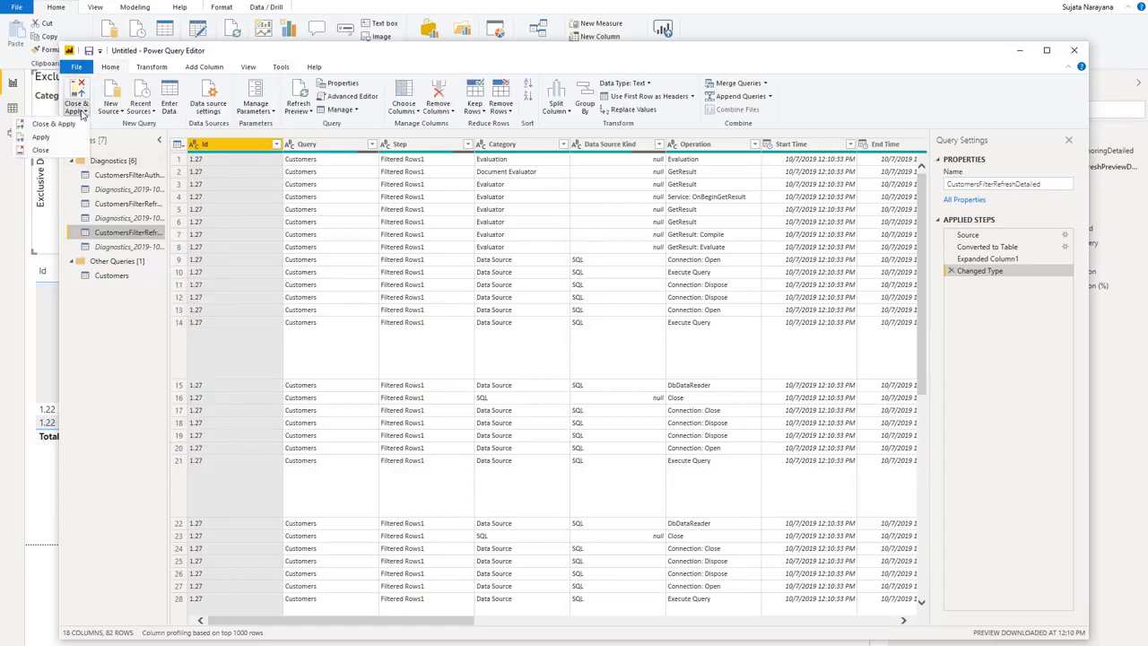
{"action": "left_click", "coordinate": [66, 137]}
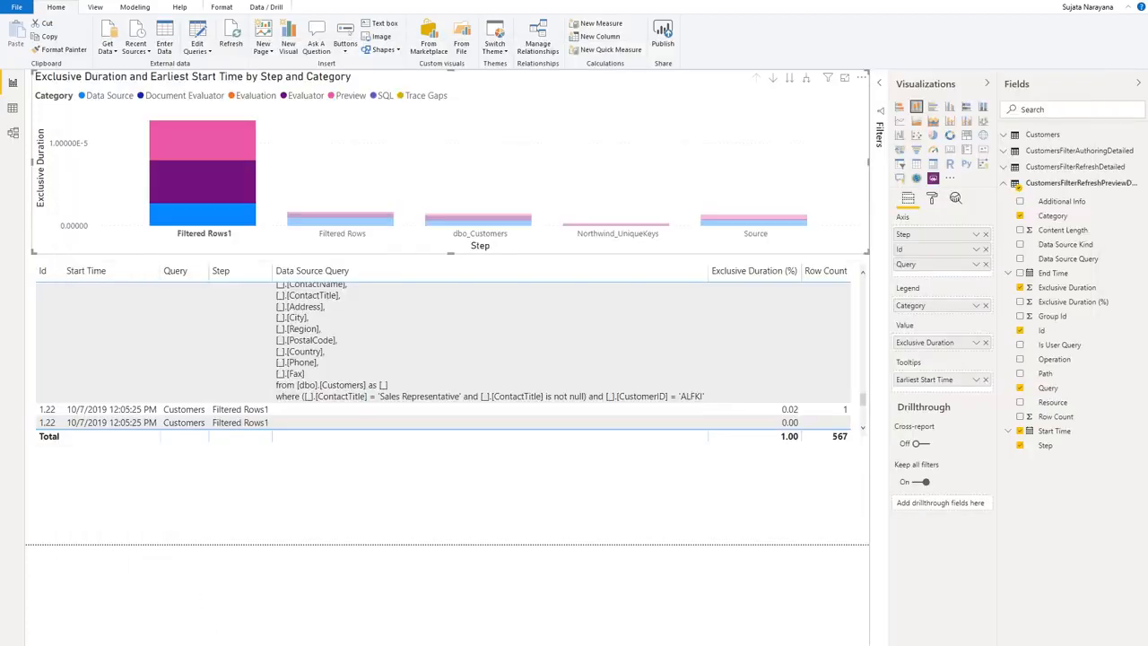
Step: Duplicate the current report page and select the stacked column chart on the copy
{"action": "right_click", "coordinate": [187, 644]}
{"action": "left_click", "coordinate": [228, 607]}
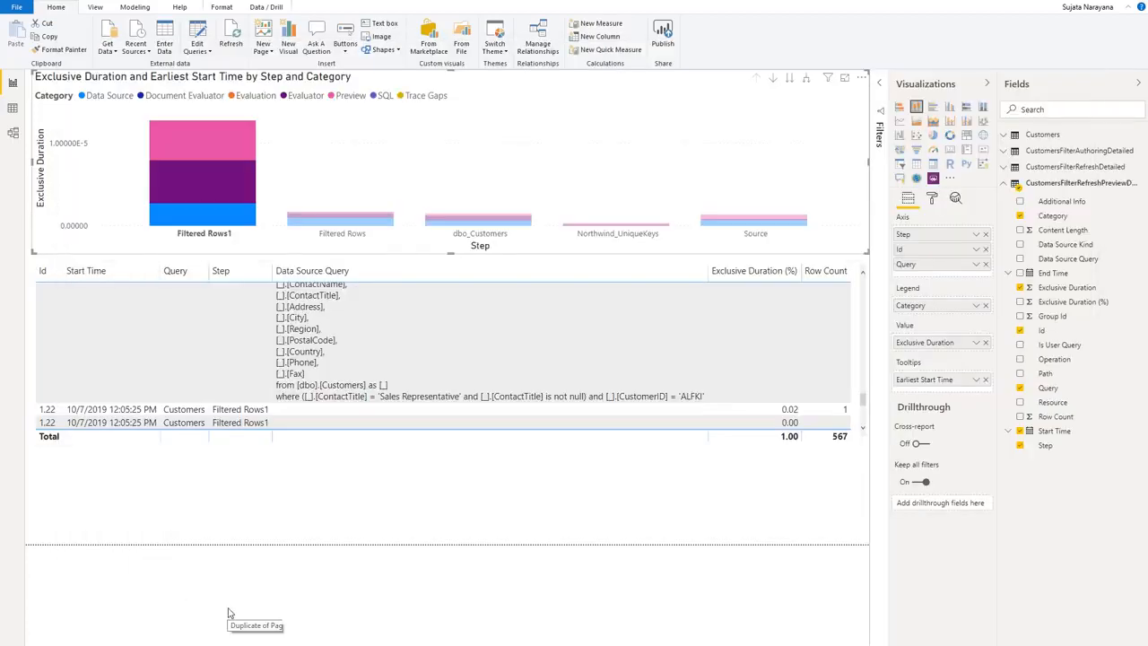
{"action": "left_click", "coordinate": [866, 102]}
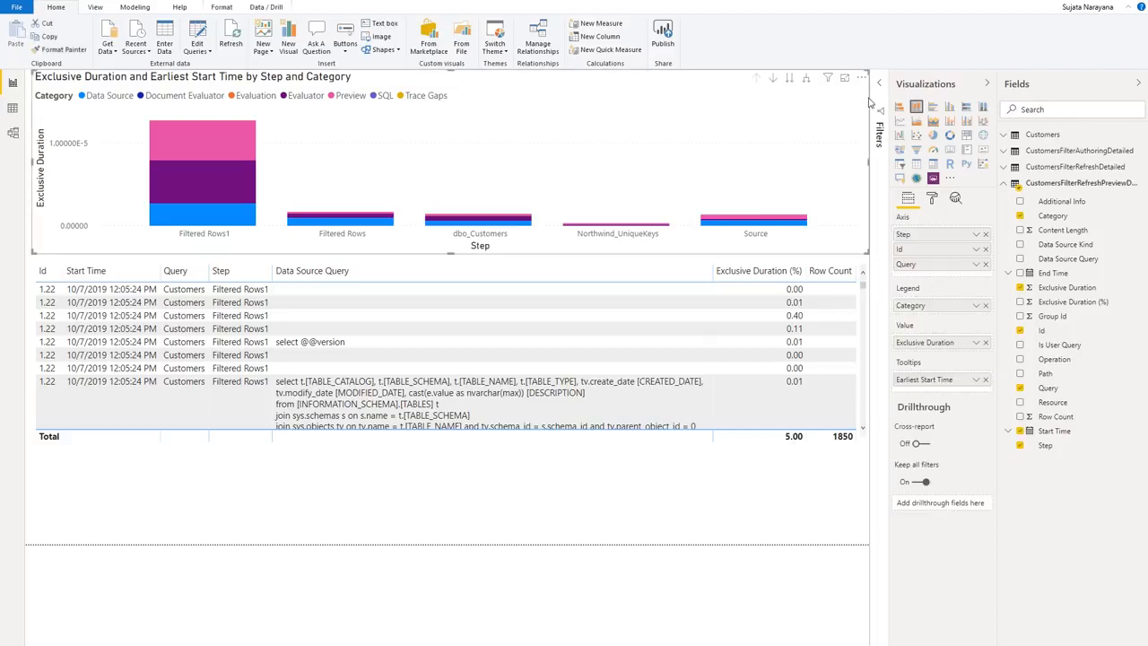
Step: Replace the chart's axis fields with Step, Id and Query from CustomersFilterRefreshDetailed
{"action": "left_click", "coordinate": [1006, 183]}
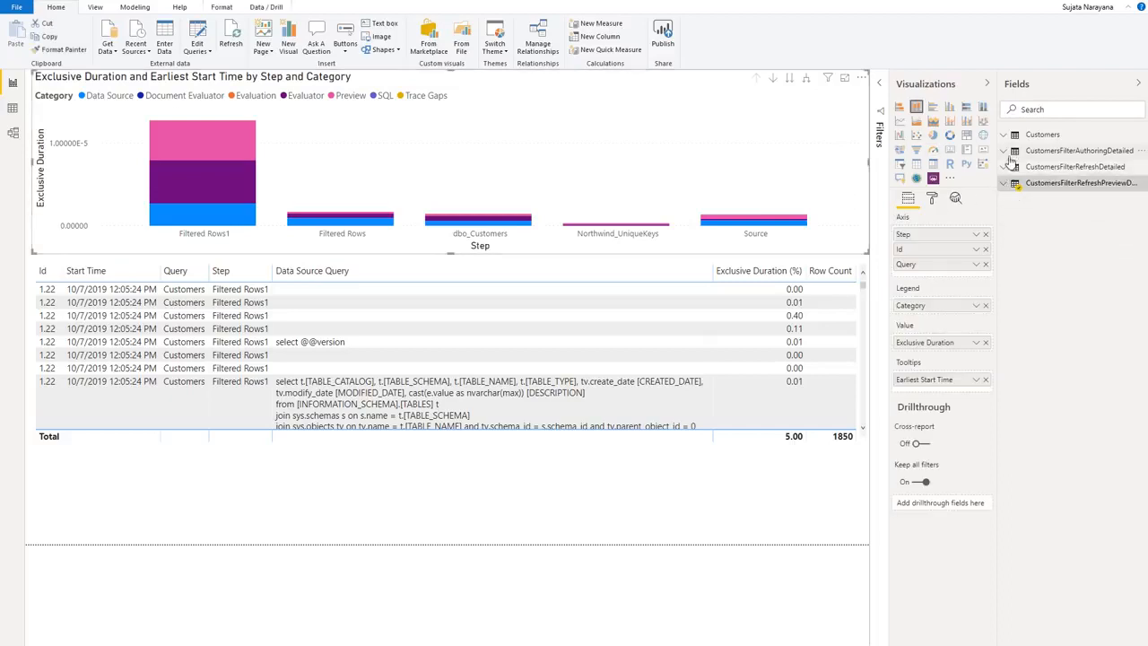
{"action": "left_click", "coordinate": [1006, 166]}
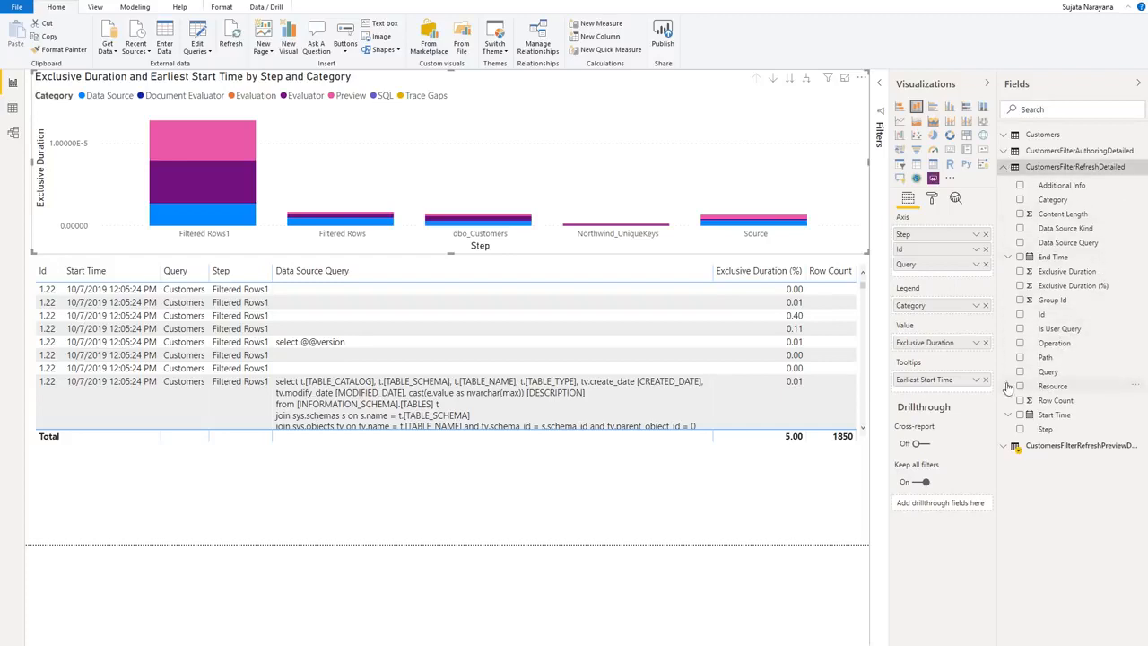
{"action": "left_click", "coordinate": [1021, 427]}
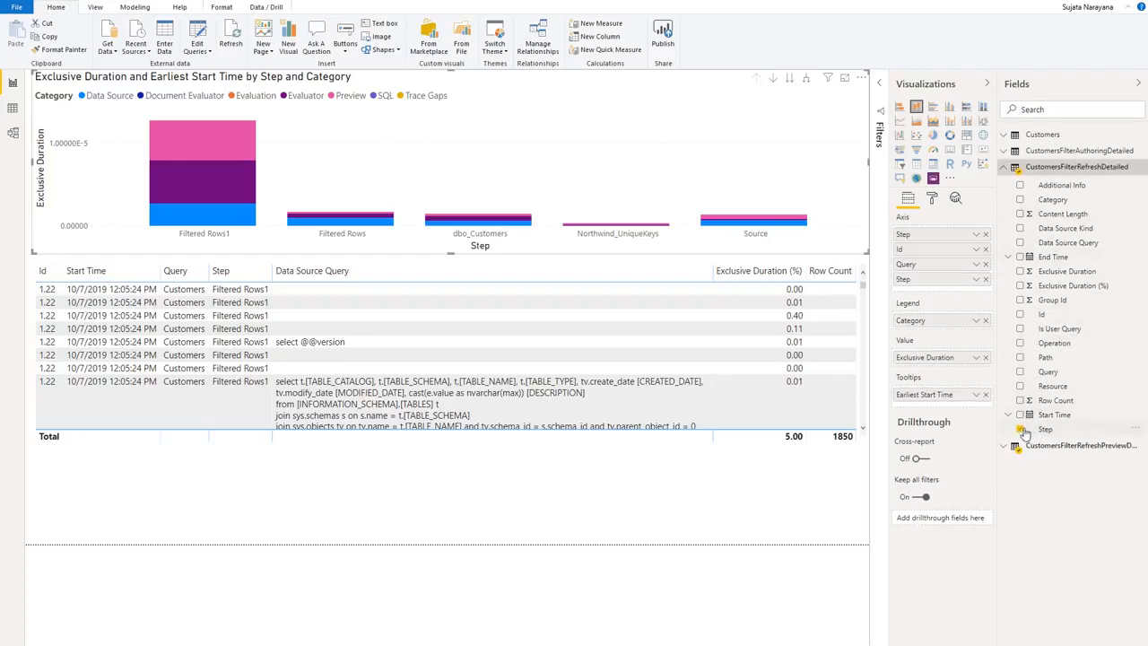
{"action": "left_click", "coordinate": [1021, 315]}
{"action": "left_click", "coordinate": [1019, 372]}
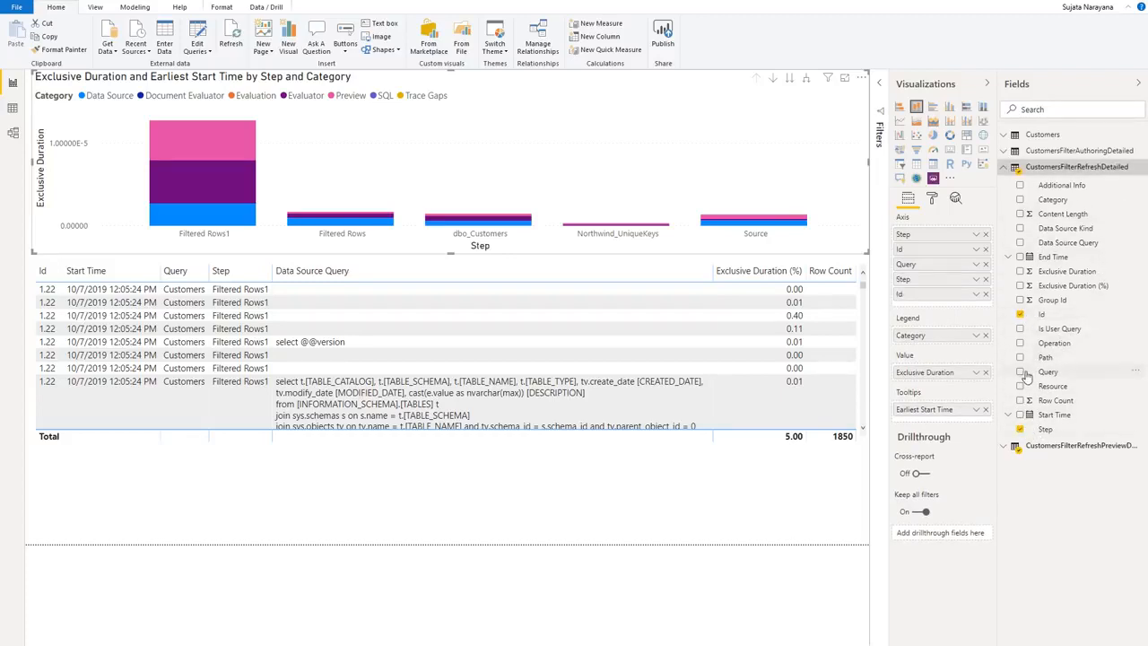
{"action": "left_click", "coordinate": [985, 234]}
{"action": "left_click", "coordinate": [987, 235]}
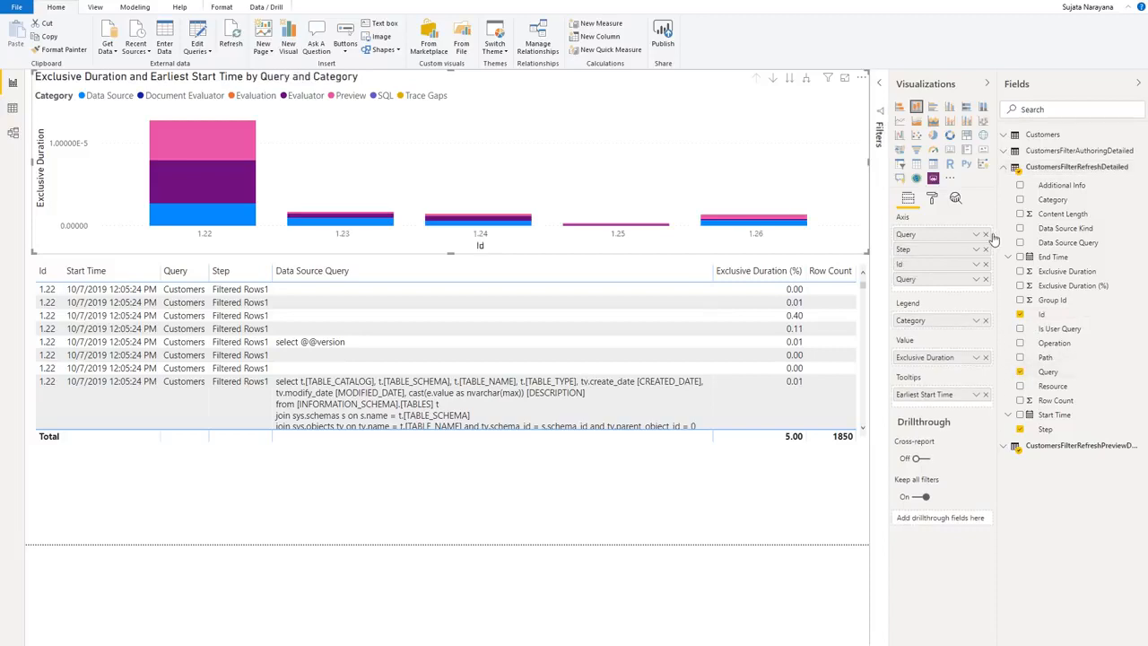
{"action": "left_click", "coordinate": [987, 235]}
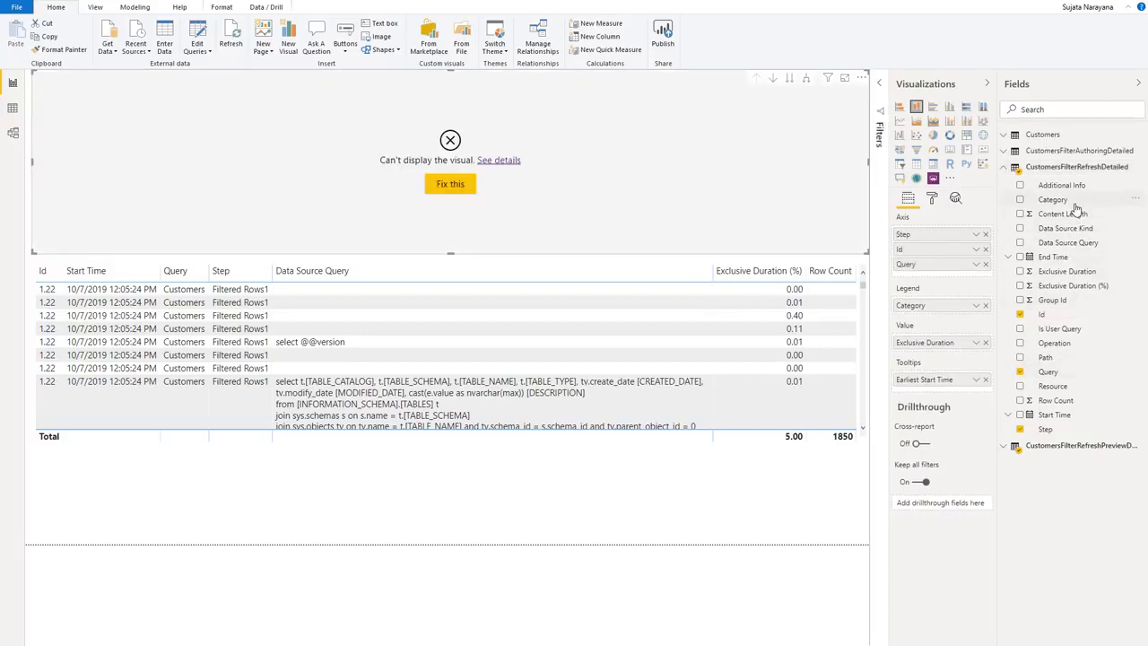
Step: Replace the chart's legend, value and tooltip fields with Category, Exclusive Duration and earliest Start Time from CustomersFilterRefreshDetailed
{"action": "left_click_drag", "start_coordinate": [932, 306], "coordinate": [961, 310]}
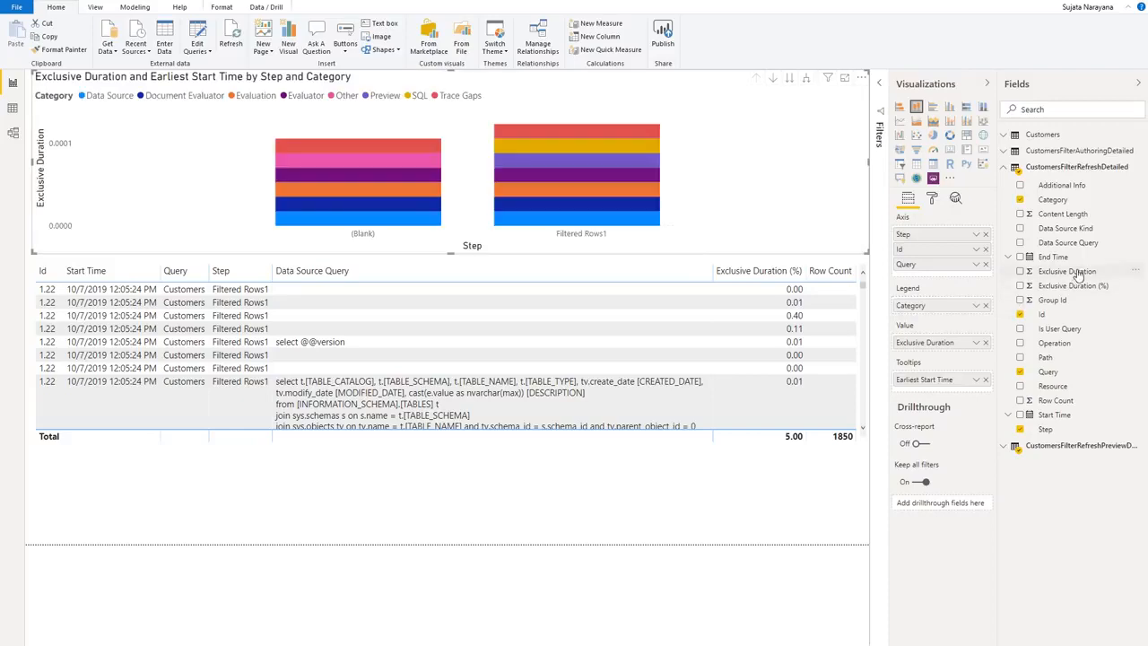
{"action": "left_click_drag", "start_coordinate": [1067, 271], "coordinate": [941, 343]}
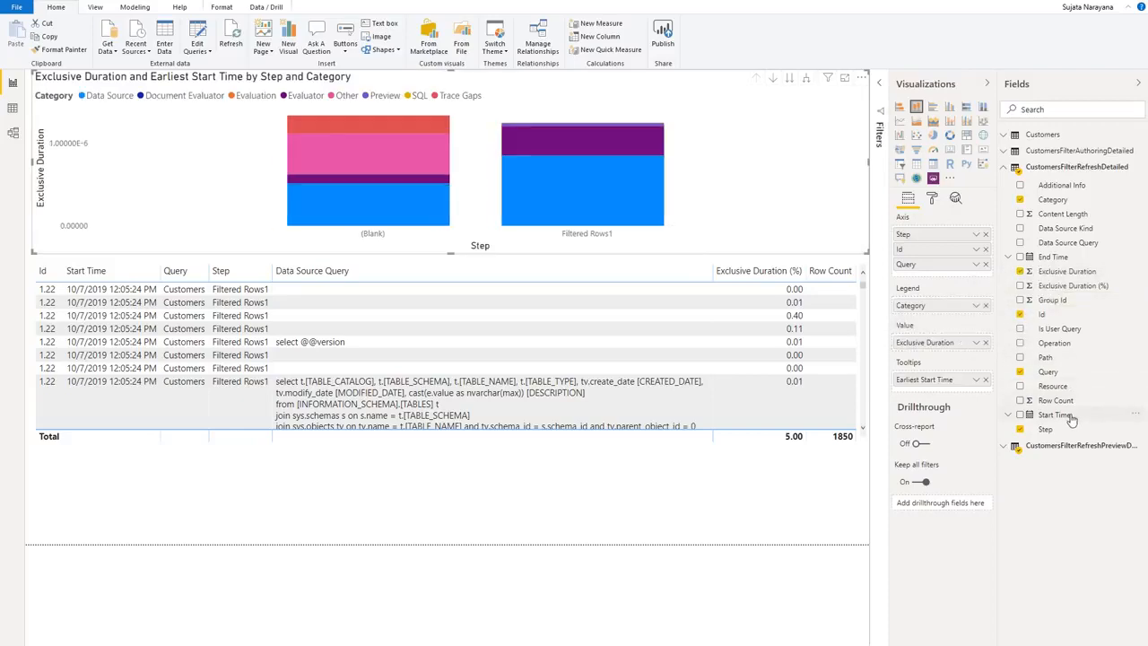
{"action": "left_click_drag", "start_coordinate": [1067, 414], "coordinate": [982, 393]}
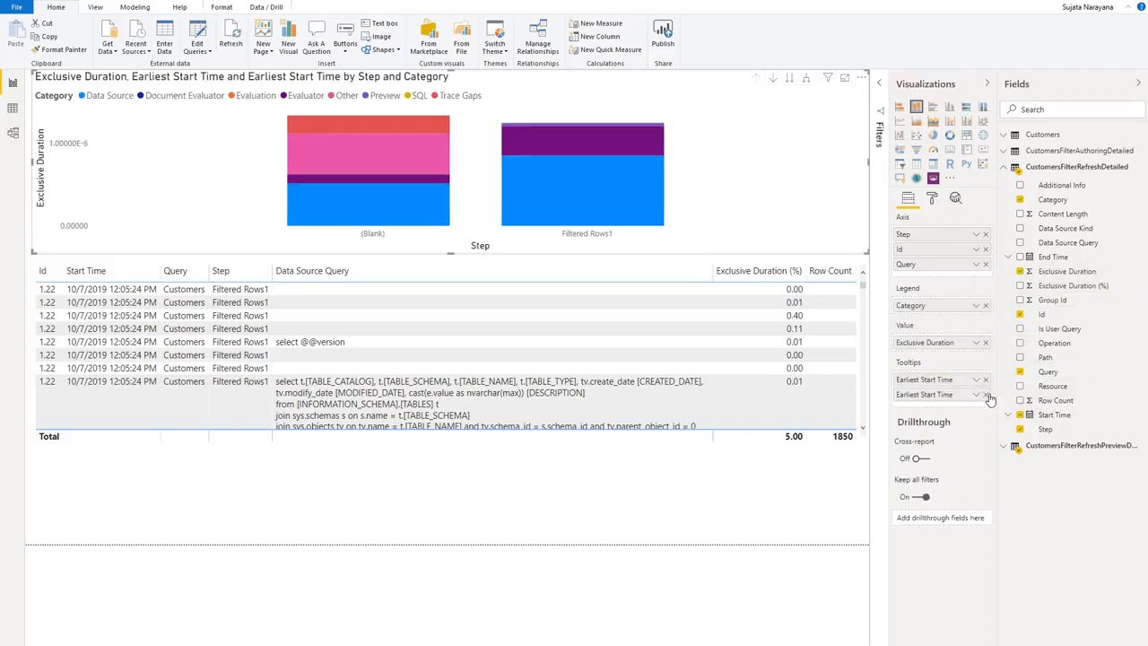
{"action": "left_click", "coordinate": [985, 395]}
{"action": "left_click", "coordinate": [986, 380]}
{"action": "left_click_drag", "start_coordinate": [1067, 414], "coordinate": [956, 381]}
{"action": "left_click", "coordinate": [977, 380]}
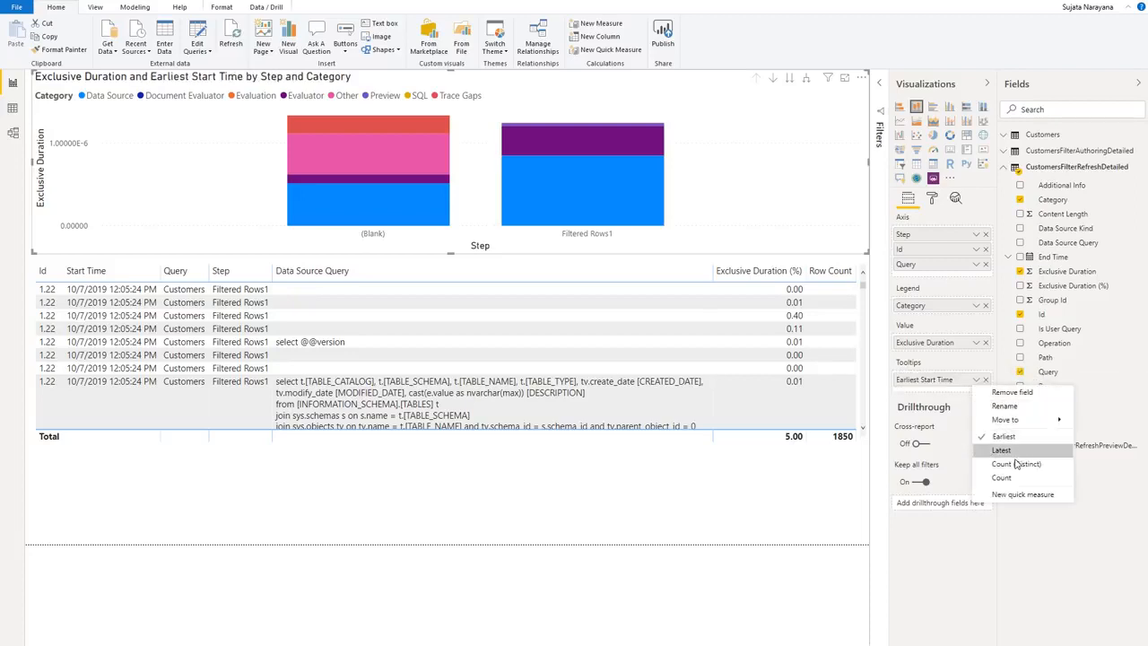
{"action": "left_click", "coordinate": [1112, 568]}
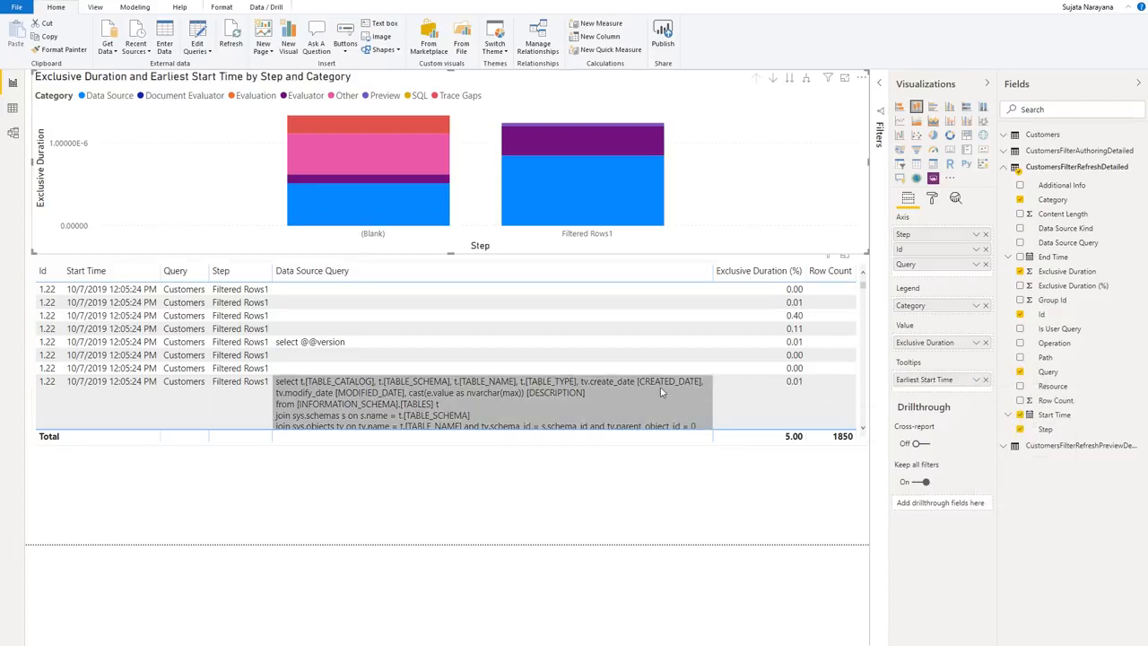
Step: Add Id, non-hierarchical Start Time, Query, Step, Data Source Query, Exclusive Duration (%) and Row Count from CustomersFilterRefreshDetailed to the table visual
{"action": "left_click", "coordinate": [289, 445]}
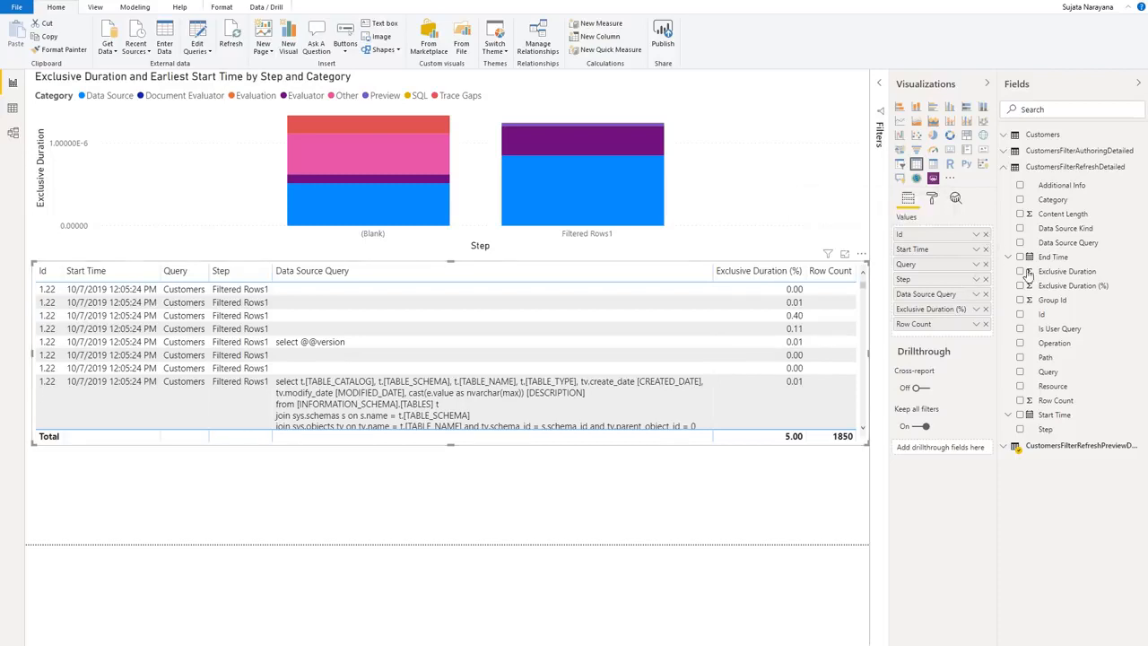
{"action": "left_click", "coordinate": [1020, 314]}
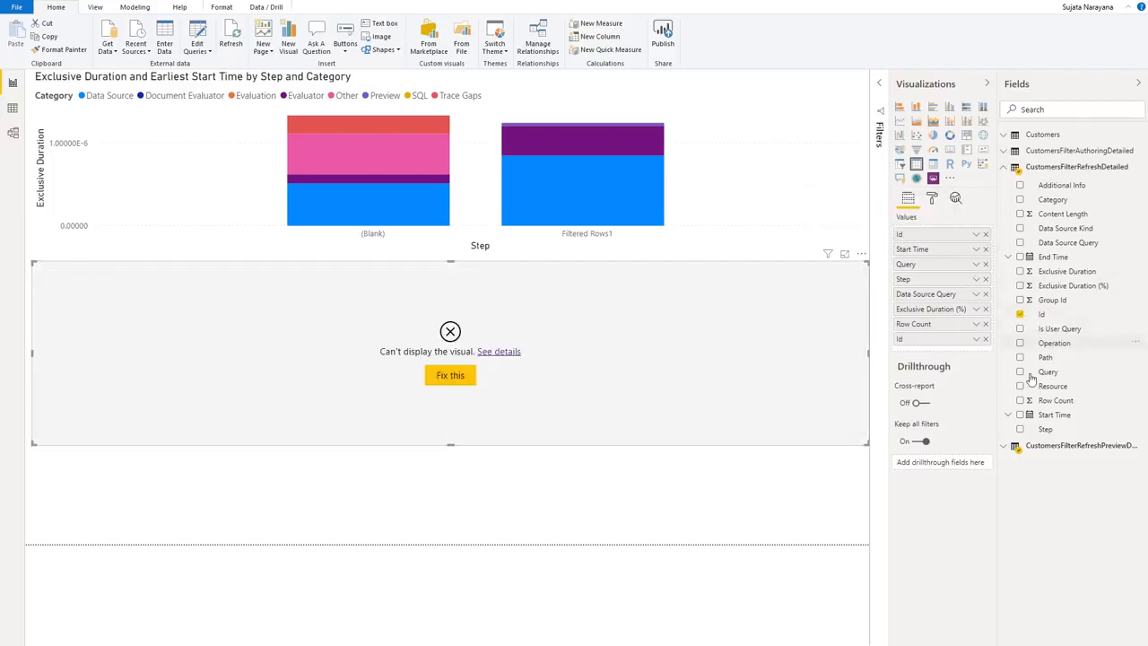
{"action": "left_click", "coordinate": [1020, 414]}
{"action": "left_click", "coordinate": [975, 354]}
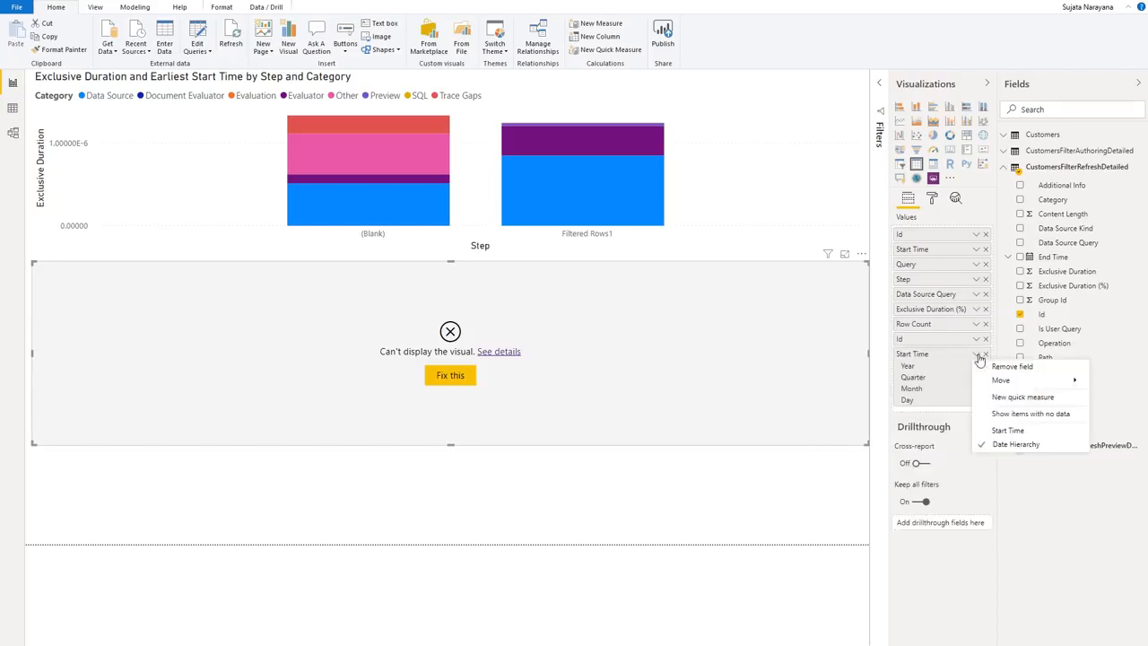
{"action": "left_click", "coordinate": [1017, 433]}
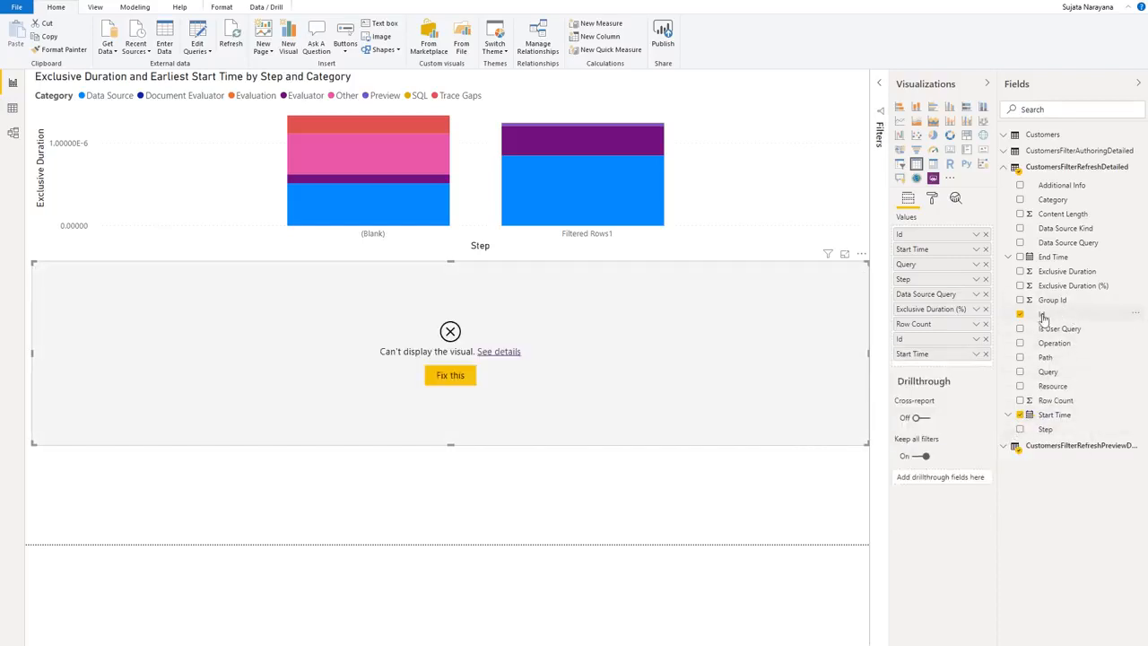
{"action": "left_click", "coordinate": [1020, 372]}
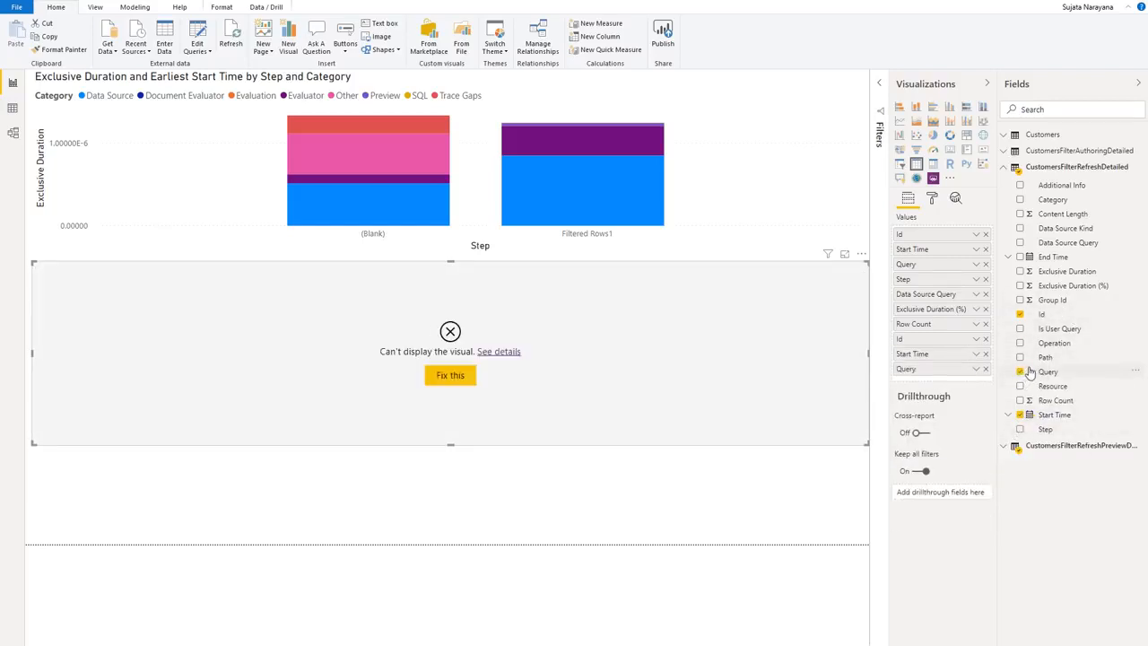
{"action": "left_click", "coordinate": [1022, 430]}
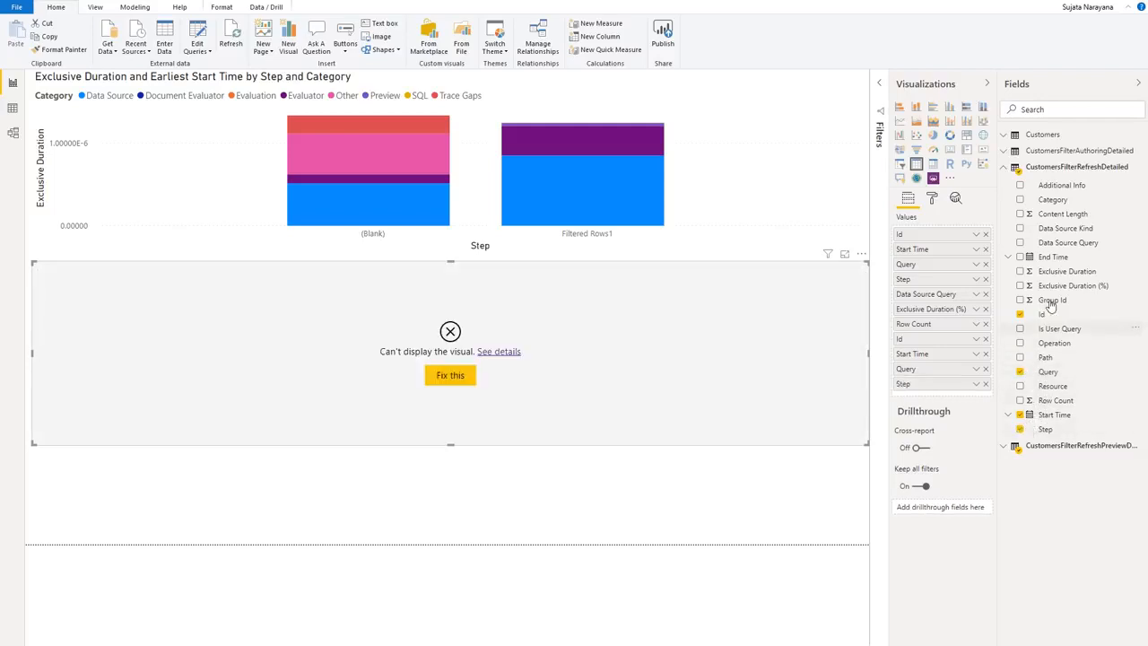
{"action": "left_click", "coordinate": [1020, 243]}
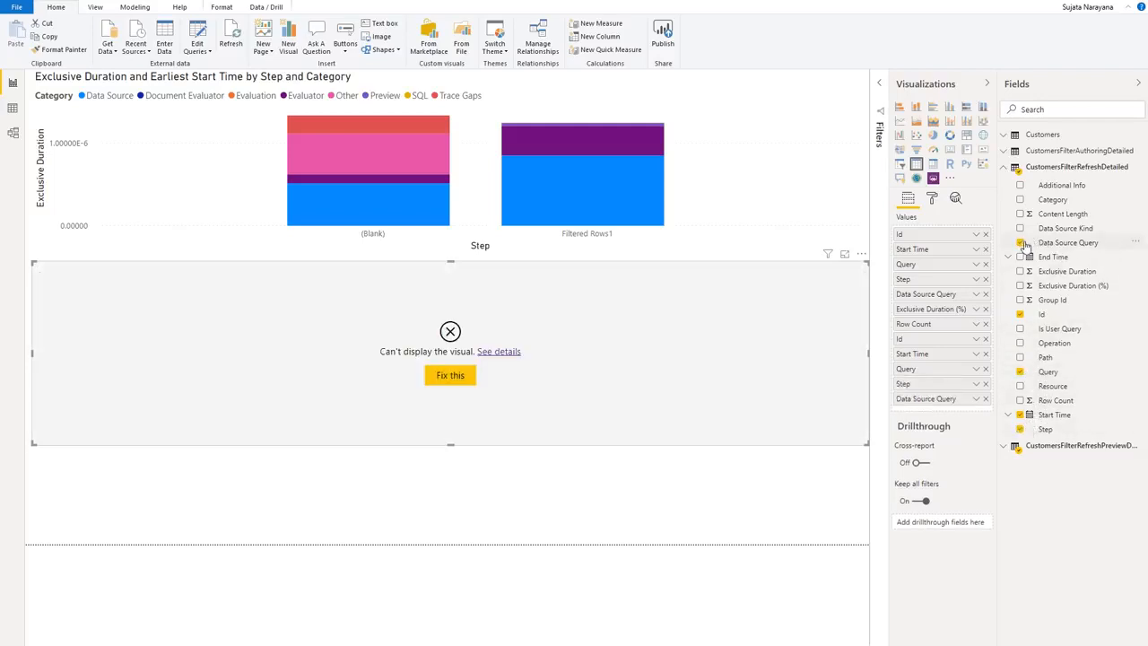
{"action": "left_click", "coordinate": [1020, 286]}
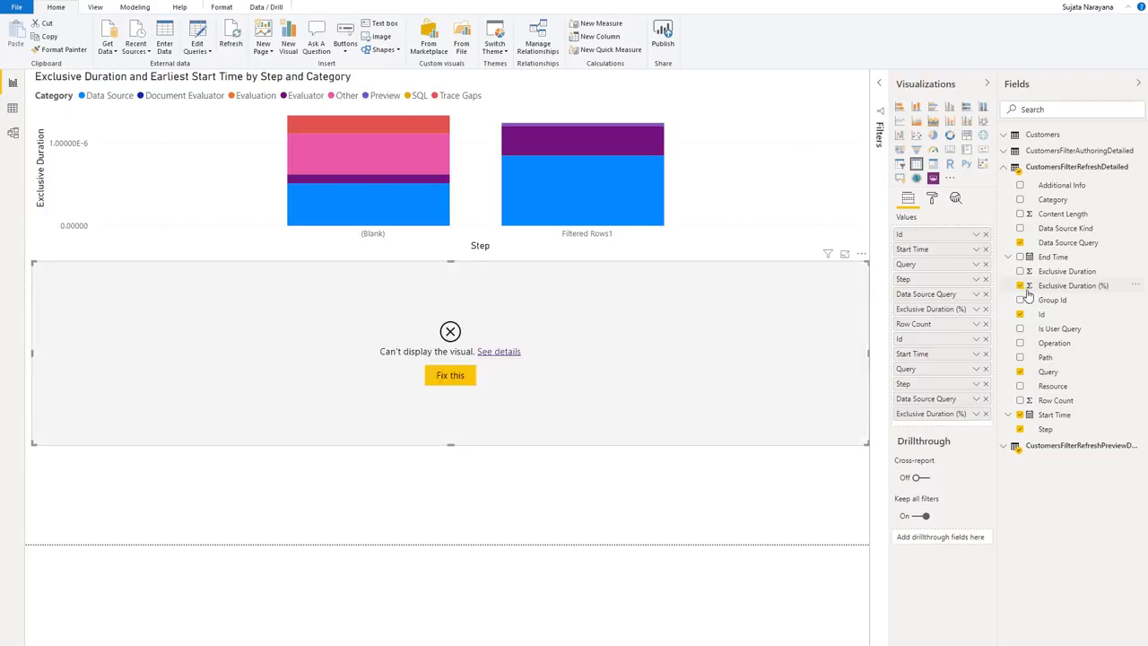
{"action": "left_click", "coordinate": [1020, 400]}
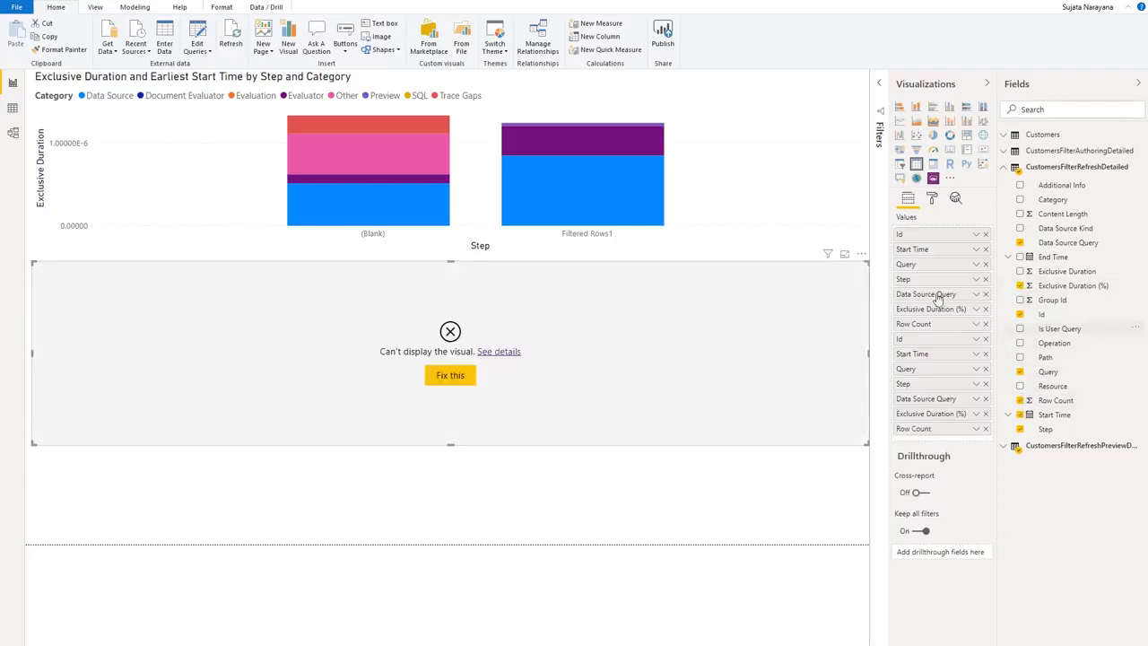
Step: Remove the seven original fields that head the table's values, keeping only those from CustomersFilterRefreshDetailed
{"action": "left_click", "coordinate": [985, 235]}
{"action": "left_click", "coordinate": [986, 235]}
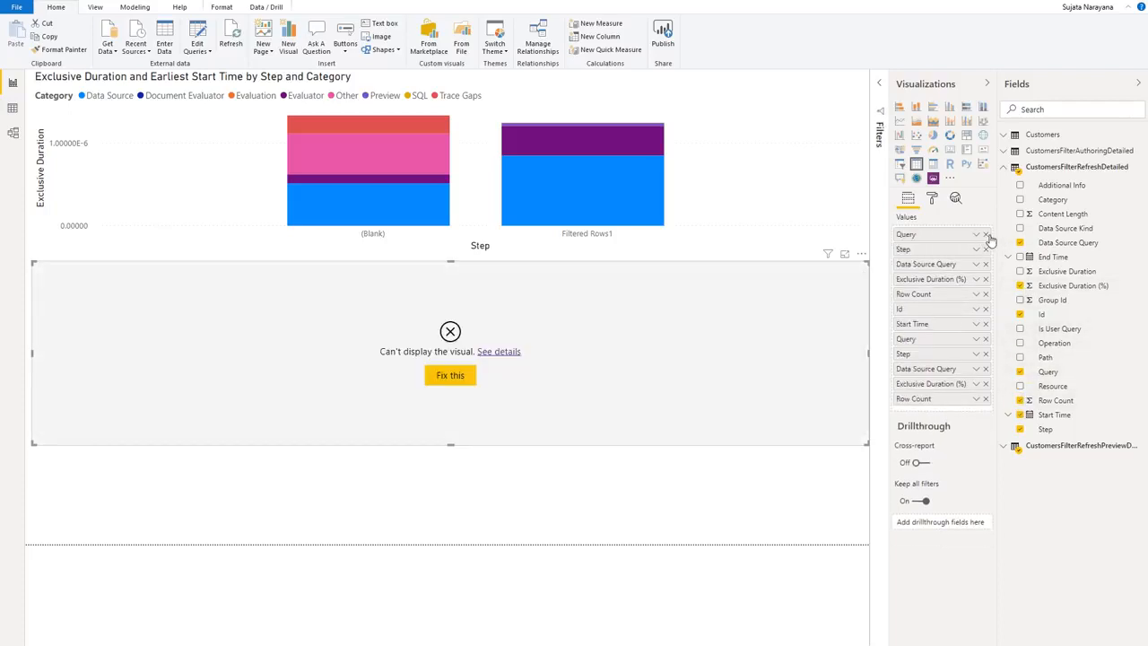
{"action": "left_click", "coordinate": [985, 235]}
{"action": "left_click", "coordinate": [986, 234]}
{"action": "left_click", "coordinate": [985, 235]}
{"action": "left_click", "coordinate": [985, 235]}
{"action": "left_click", "coordinate": [985, 235]}
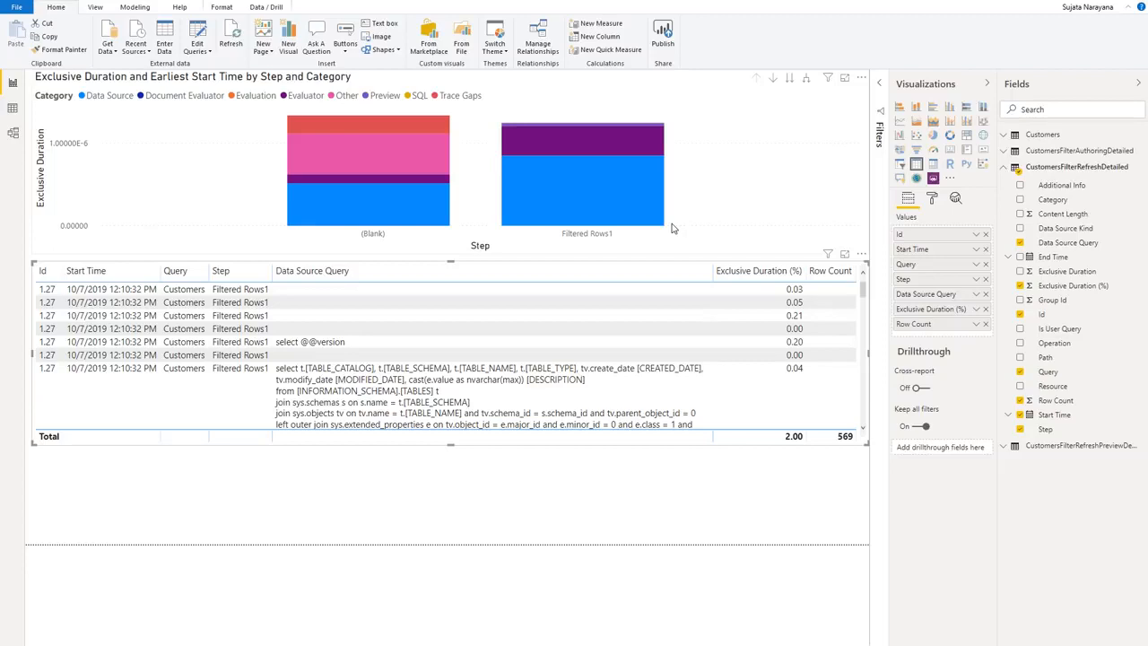
Step: Cross-filter the table by the chart's (Blank) step and look through its data source queries
{"action": "left_click", "coordinate": [370, 237]}
{"action": "scroll", "coordinate": [457, 356], "scroll_direction": "down", "scroll_amount": 2}
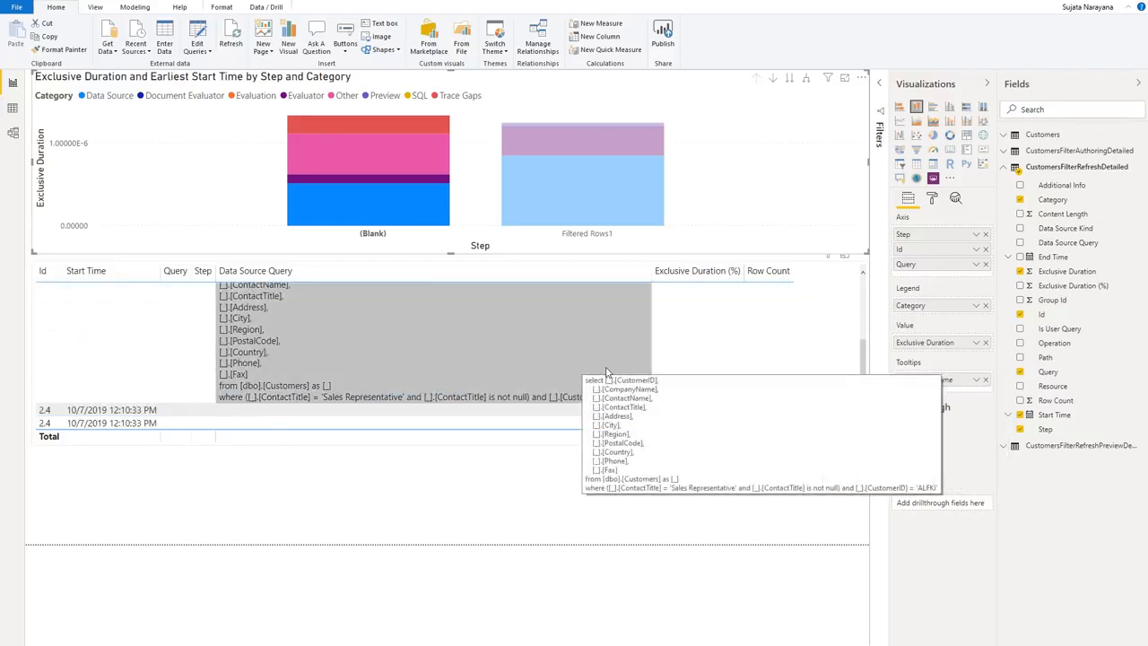
{"action": "scroll", "coordinate": [690, 367], "scroll_direction": "up", "scroll_amount": 3}
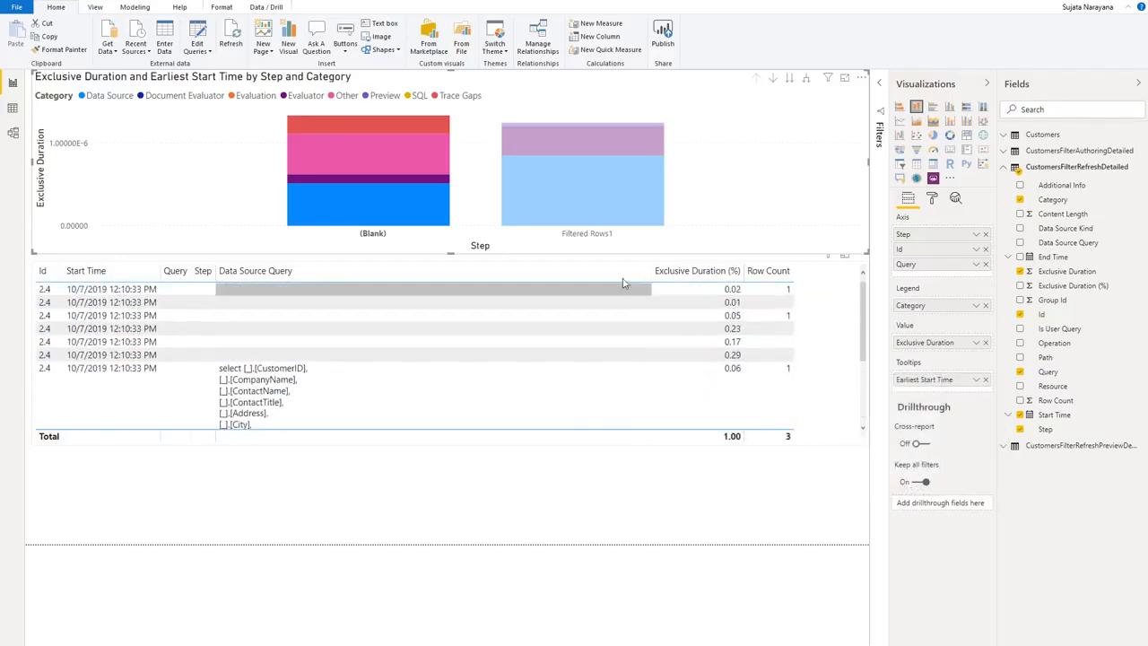
Step: Cross-filter the table by the Filtered Rows1 step and examine its data source queries, durations and row counts
{"action": "left_click", "coordinate": [581, 238]}
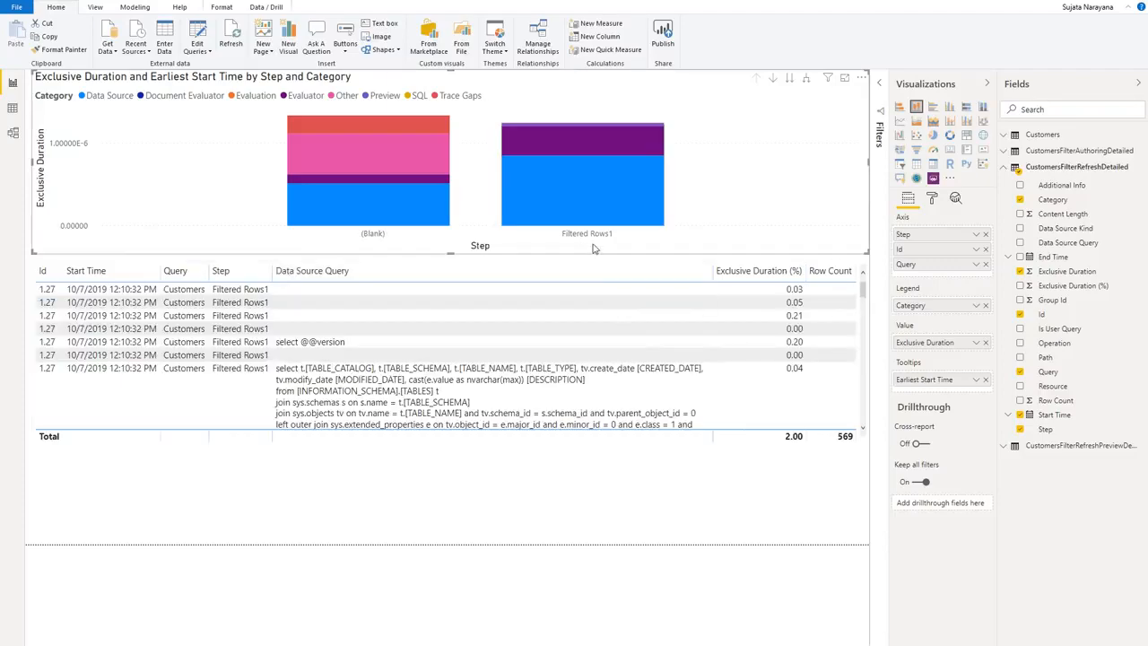
{"action": "left_click", "coordinate": [596, 241]}
{"action": "scroll", "coordinate": [663, 332], "scroll_direction": "down", "scroll_amount": 2}
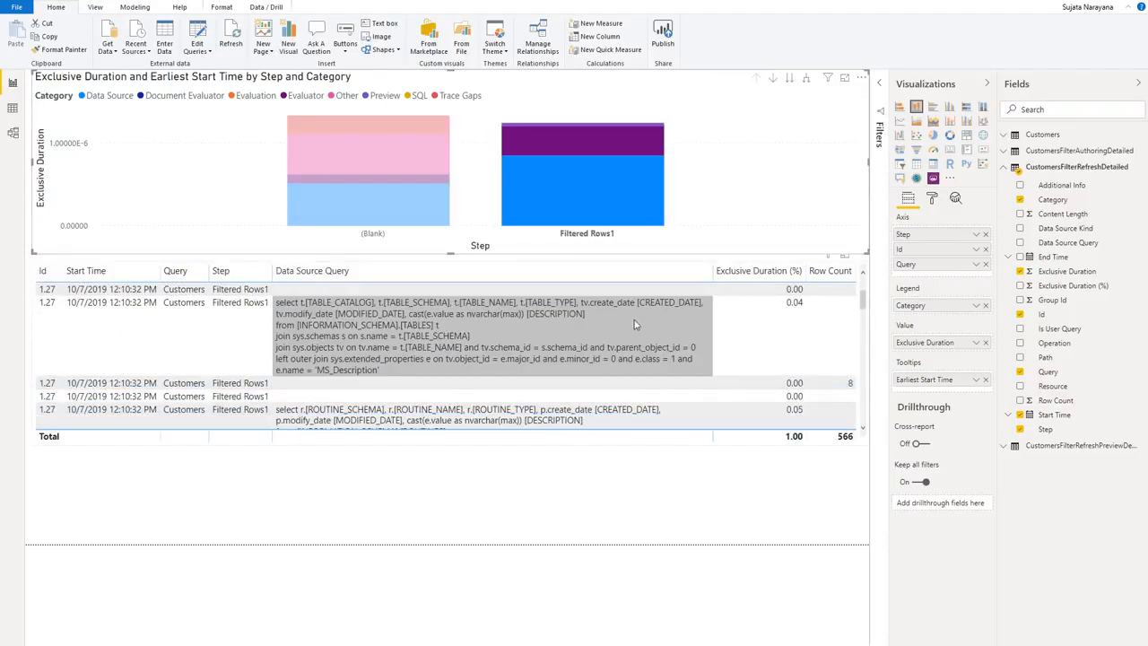
{"action": "scroll", "coordinate": [668, 336], "scroll_direction": "down", "scroll_amount": 5}
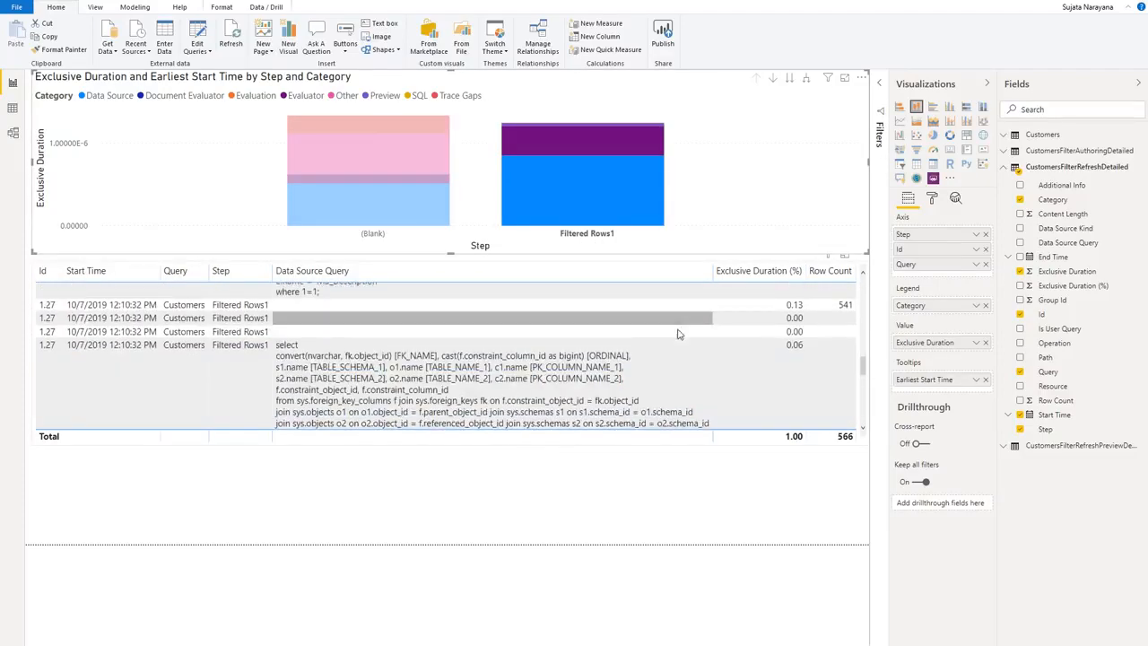
{"action": "scroll", "coordinate": [683, 345], "scroll_direction": "down", "scroll_amount": 5}
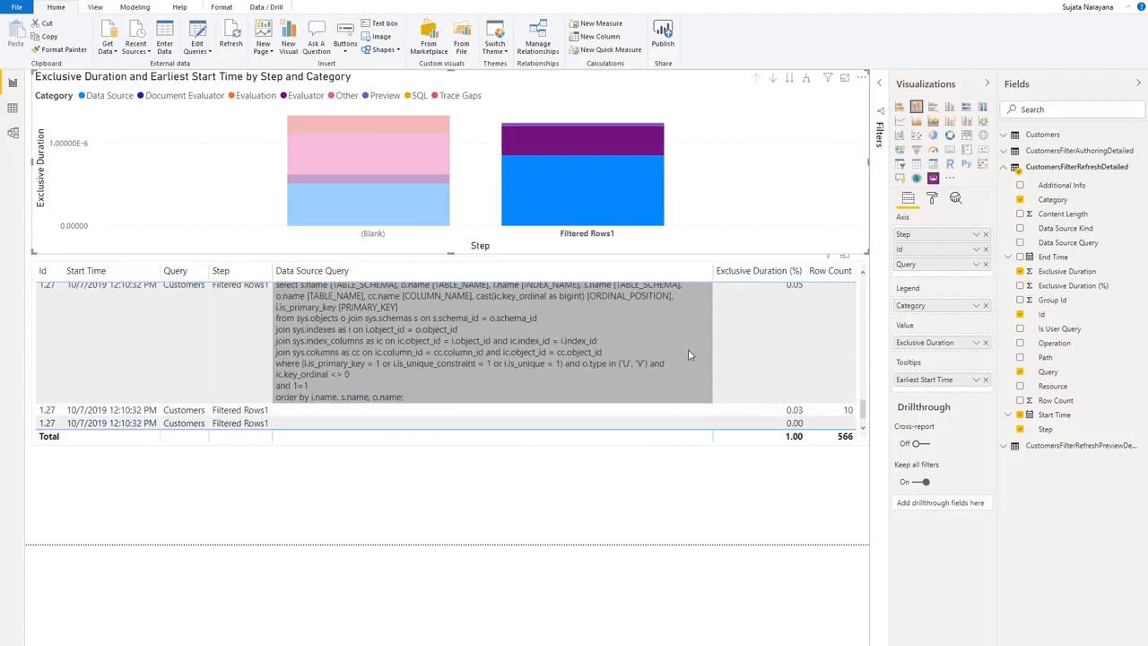
{"action": "scroll", "coordinate": [688, 345], "scroll_direction": "up", "scroll_amount": 10}
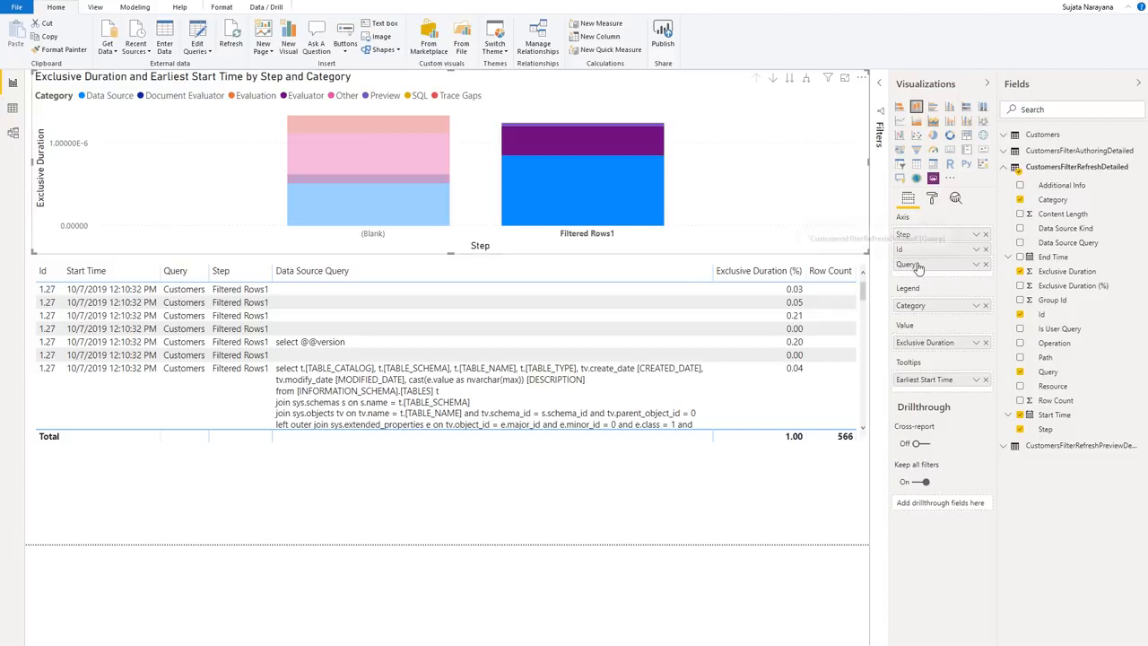
Step: Try Query as the chart's first axis field, clear the cross-filter, and reorder the axis as Step, Query, Id
{"action": "left_click_drag", "start_coordinate": [919, 268], "coordinate": [913, 236]}
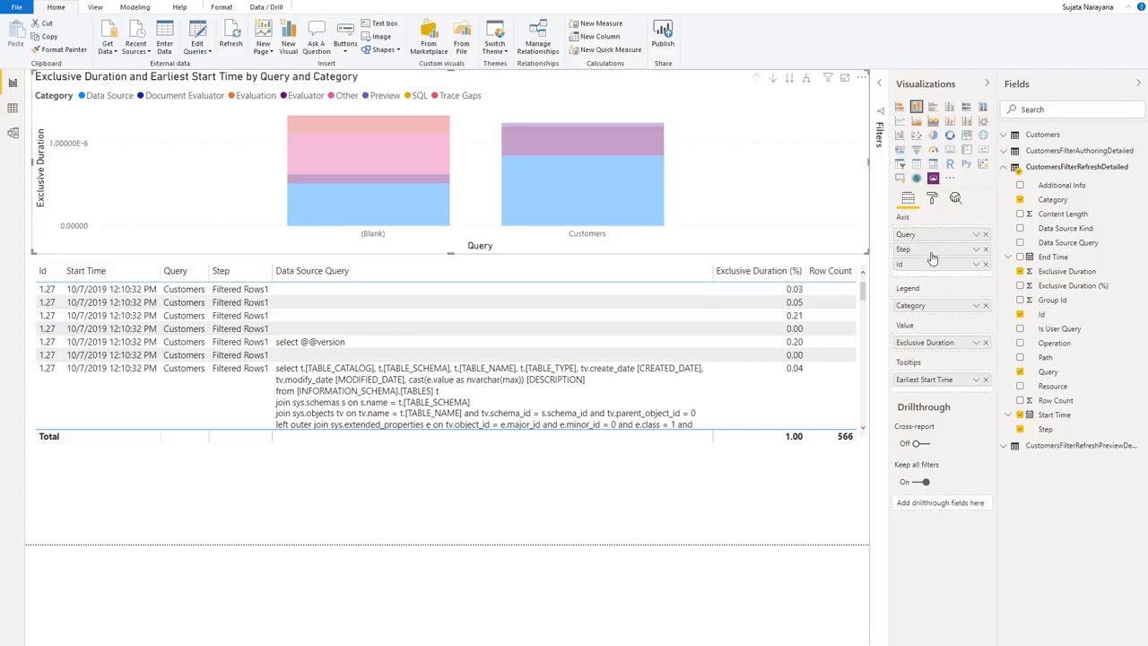
{"action": "left_click", "coordinate": [579, 447]}
{"action": "left_click", "coordinate": [740, 225]}
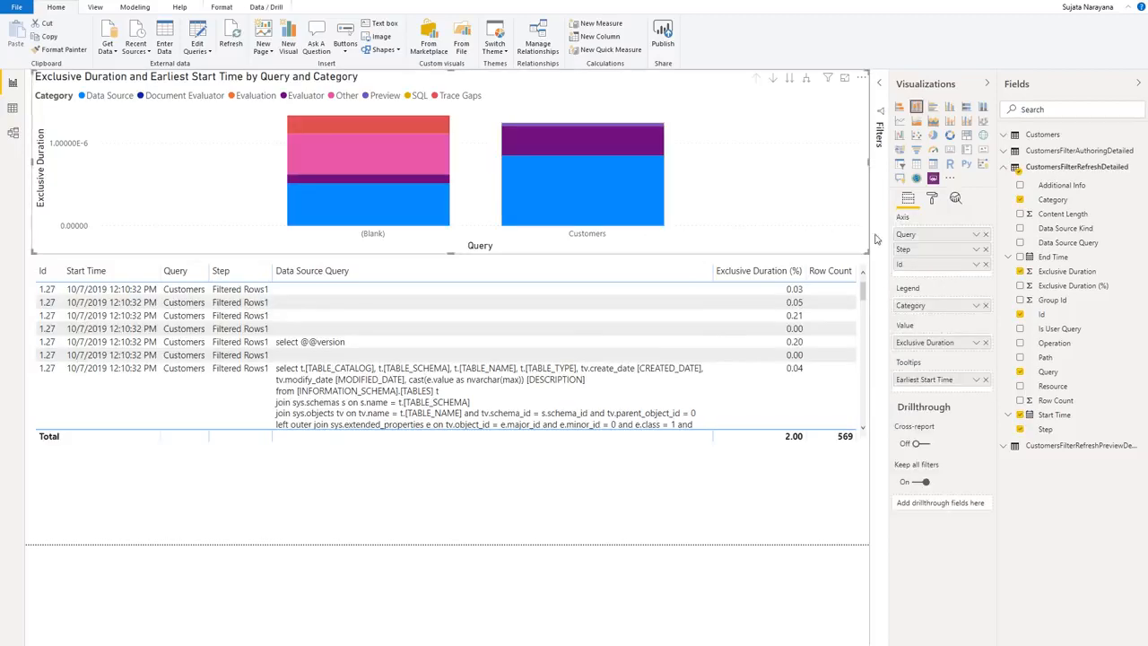
{"action": "left_click_drag", "start_coordinate": [914, 253], "coordinate": [932, 233]}
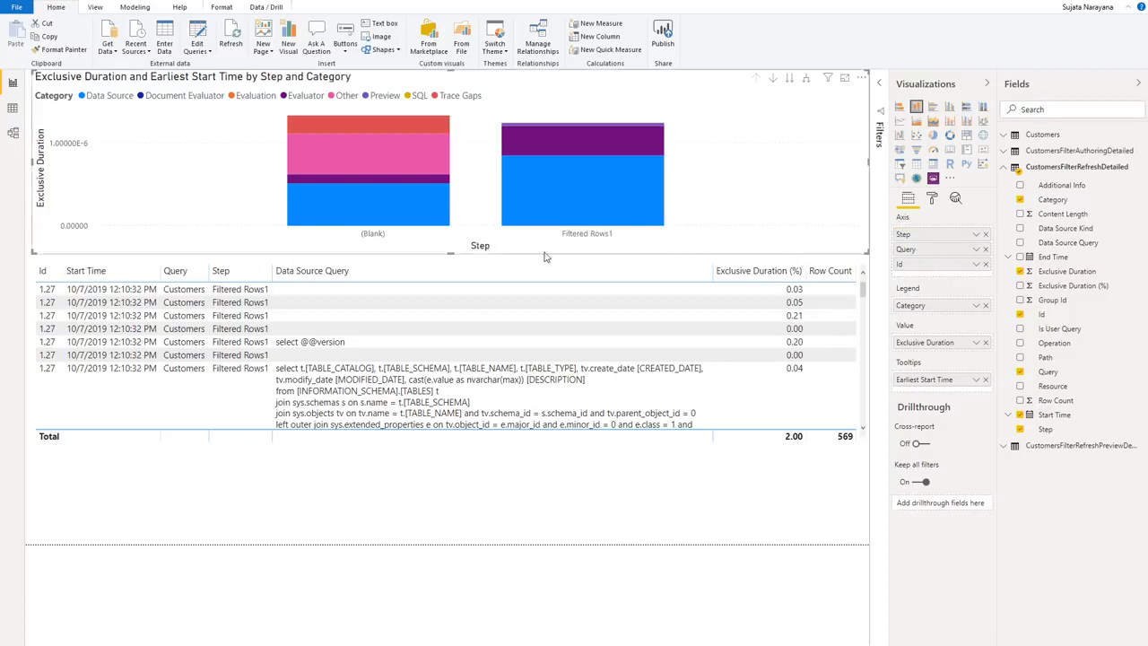
Step: Cross-filter the table by the (Blank) step again and inspect the Customers select statement, its where clause and row count
{"action": "left_click", "coordinate": [377, 242]}
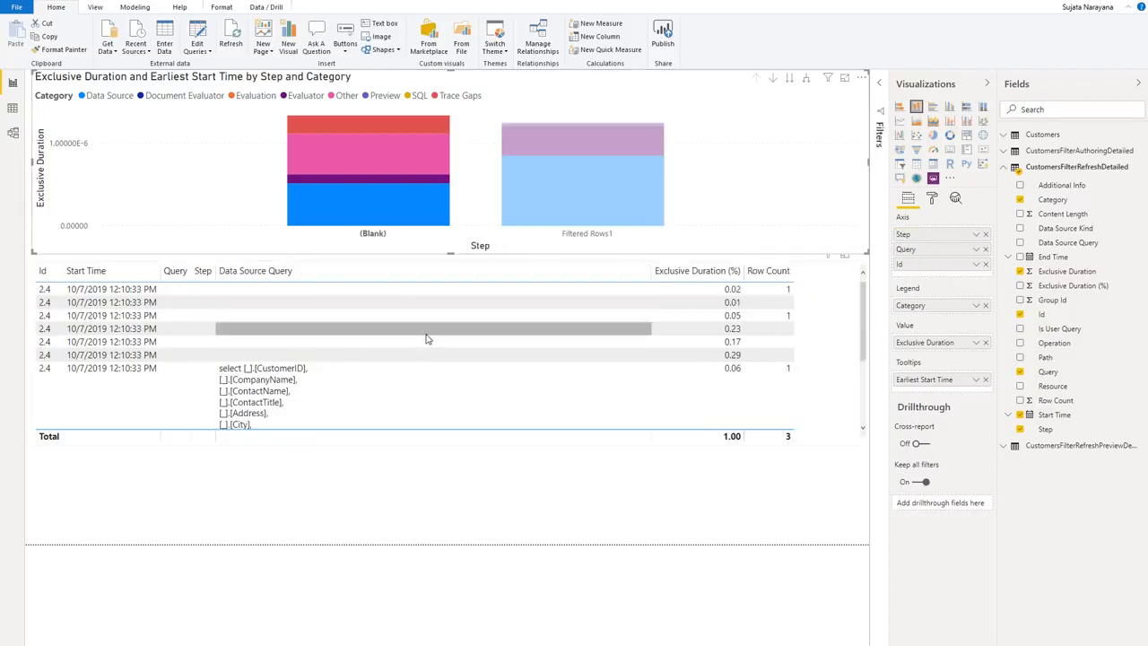
{"action": "left_click", "coordinate": [429, 346]}
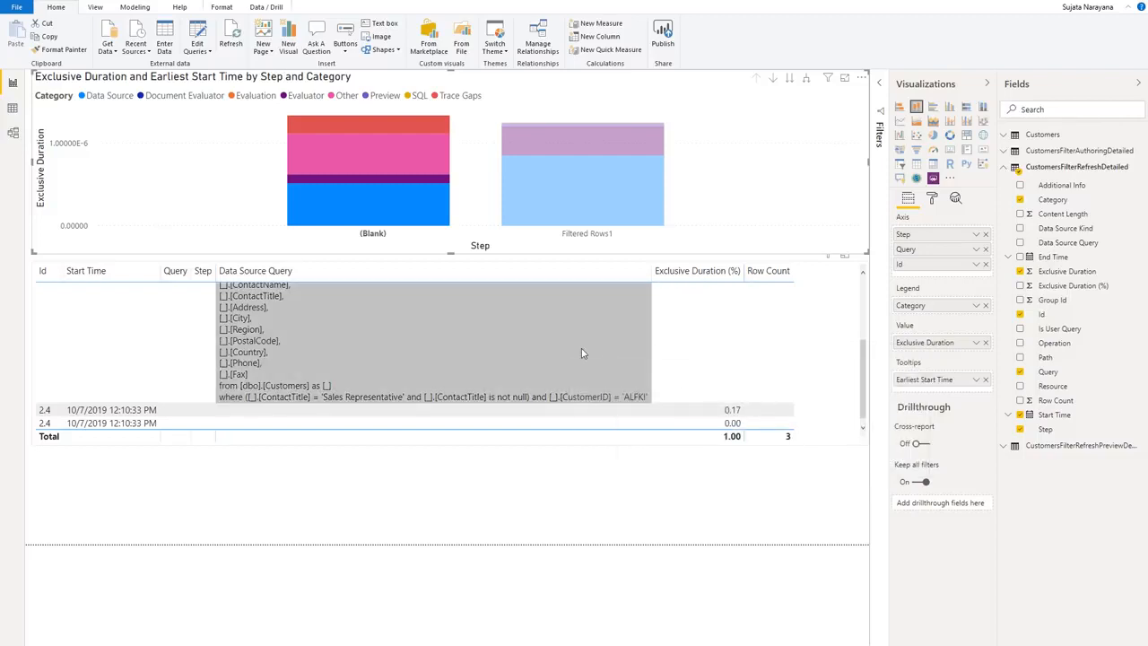
{"action": "scroll", "coordinate": [866, 353], "scroll_direction": "up", "scroll_amount": 5}
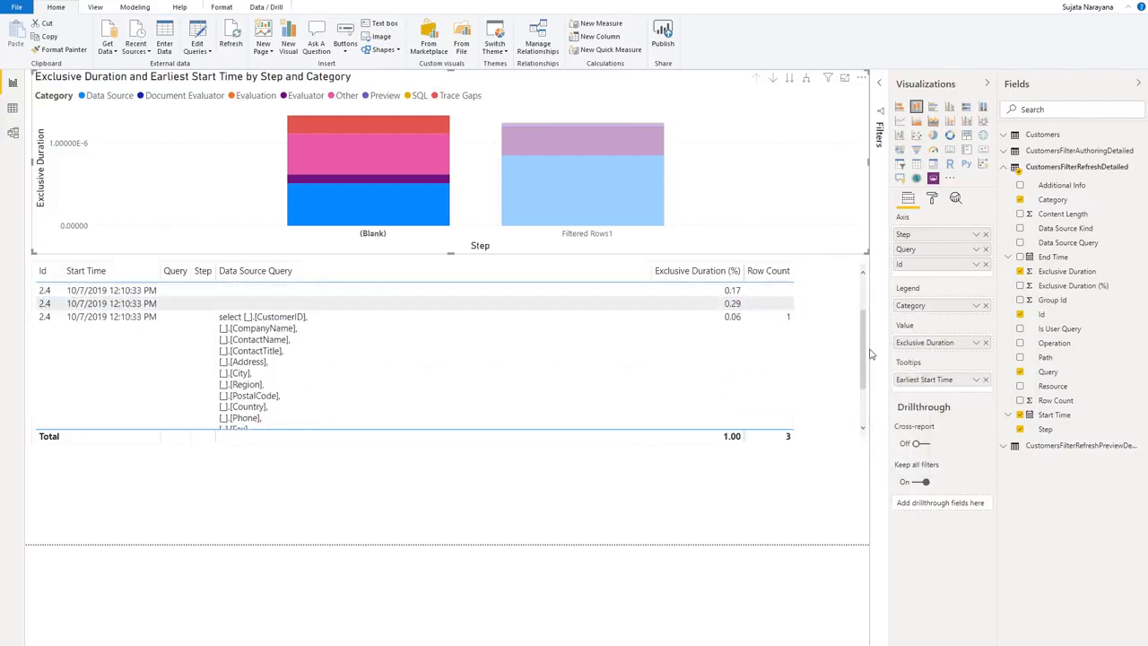
{"action": "scroll", "coordinate": [868, 354], "scroll_direction": "down", "scroll_amount": 1}
{"action": "left_click", "coordinate": [769, 326]}
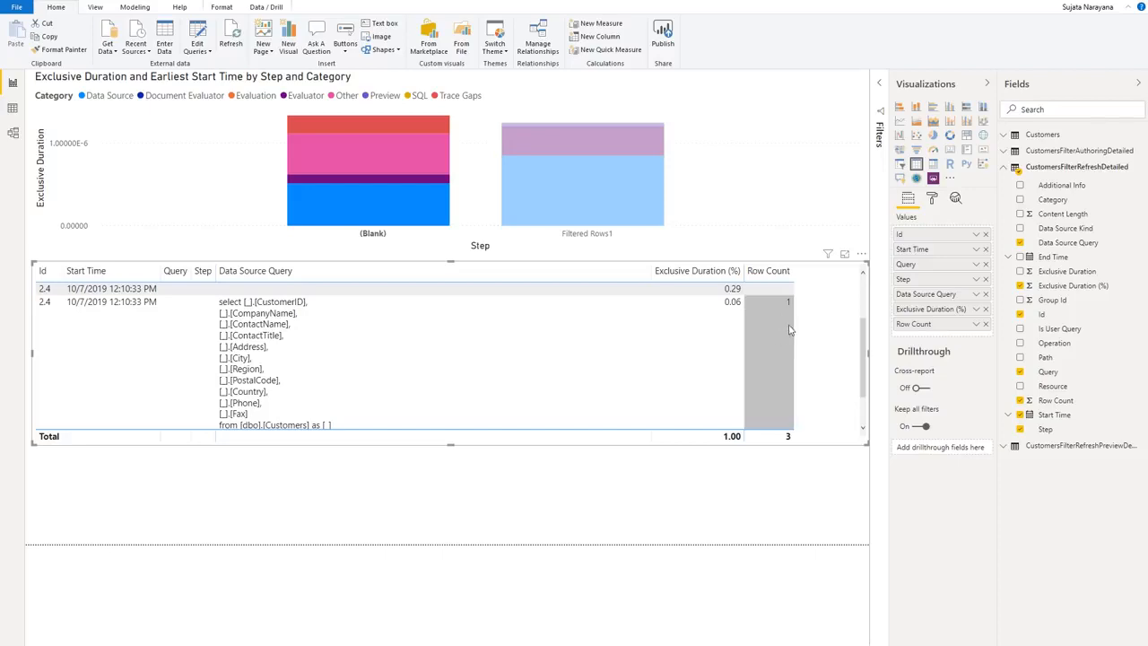
{"action": "scroll", "coordinate": [449, 370], "scroll_direction": "down", "scroll_amount": 2}
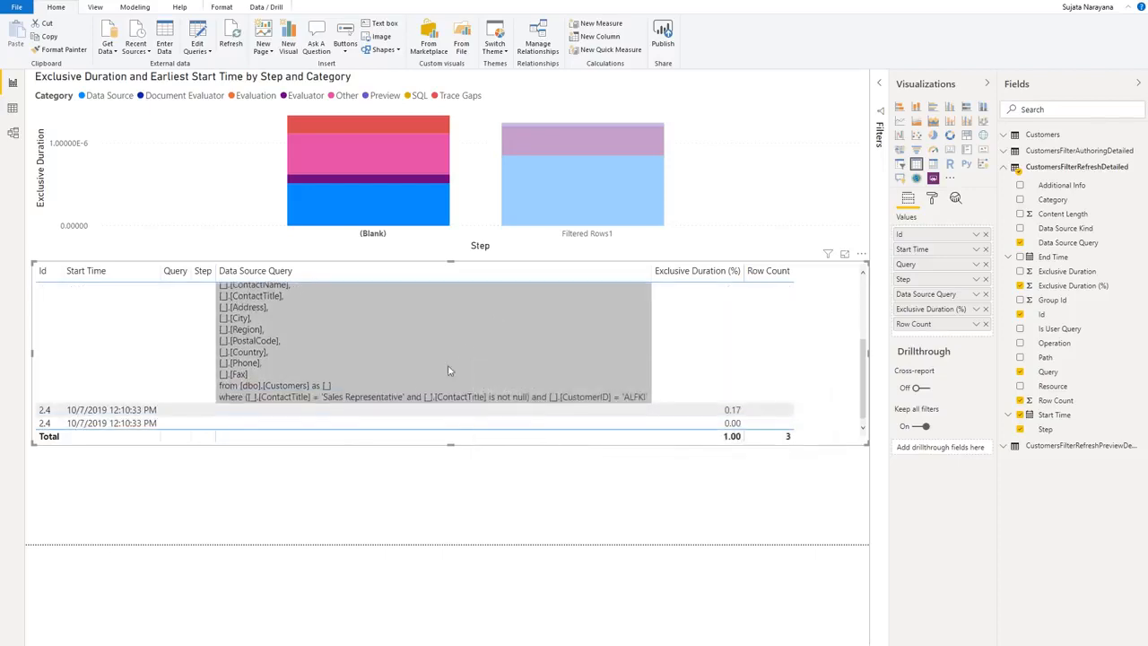
{"action": "mouse_move", "coordinate": [340, 403]}
Step: Switch to the Power Query Editor and check the filter settings of the Customers query's Filtered Rows1 step without changing them
{"action": "mouse_move", "coordinate": [628, 643]}
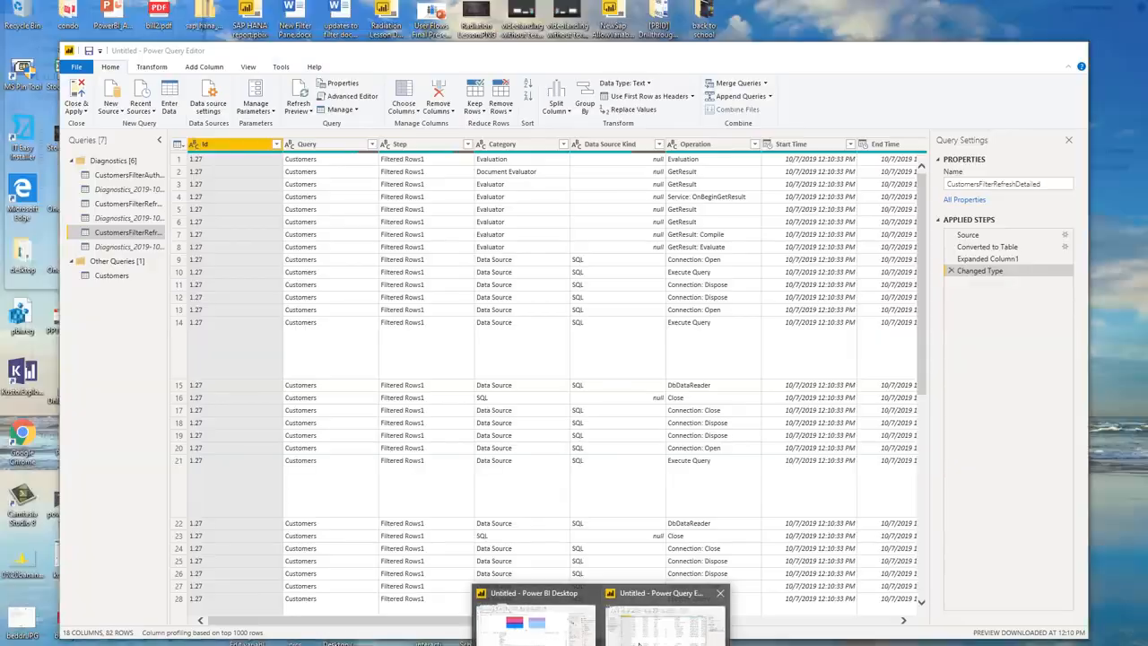
{"action": "left_click", "coordinate": [667, 617]}
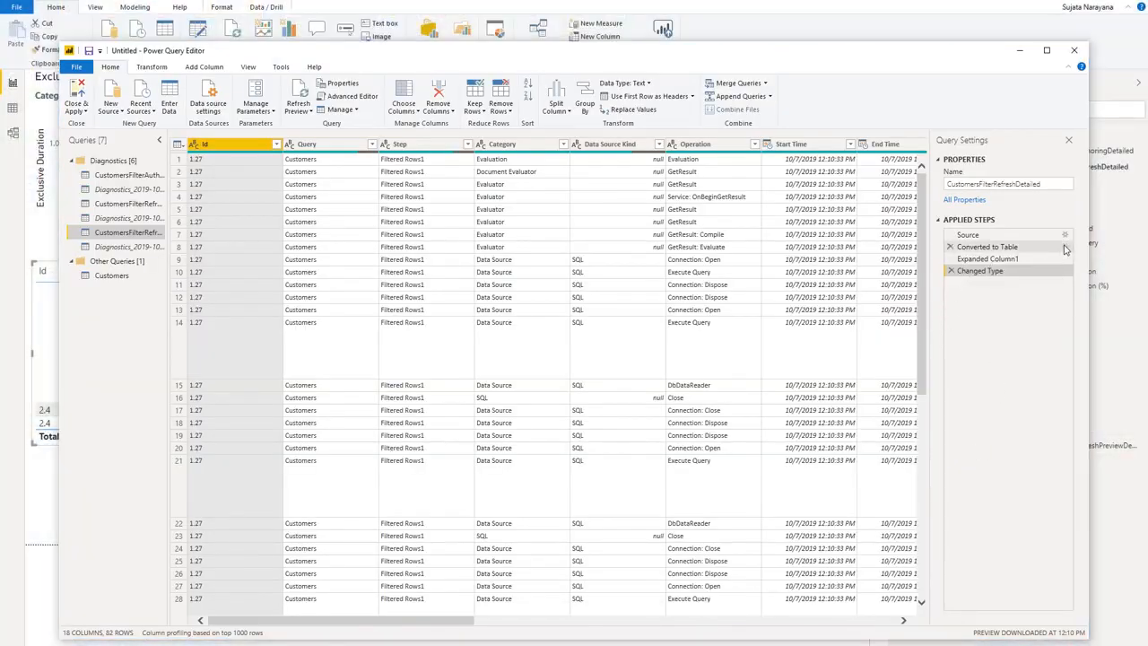
{"action": "left_click", "coordinate": [112, 275]}
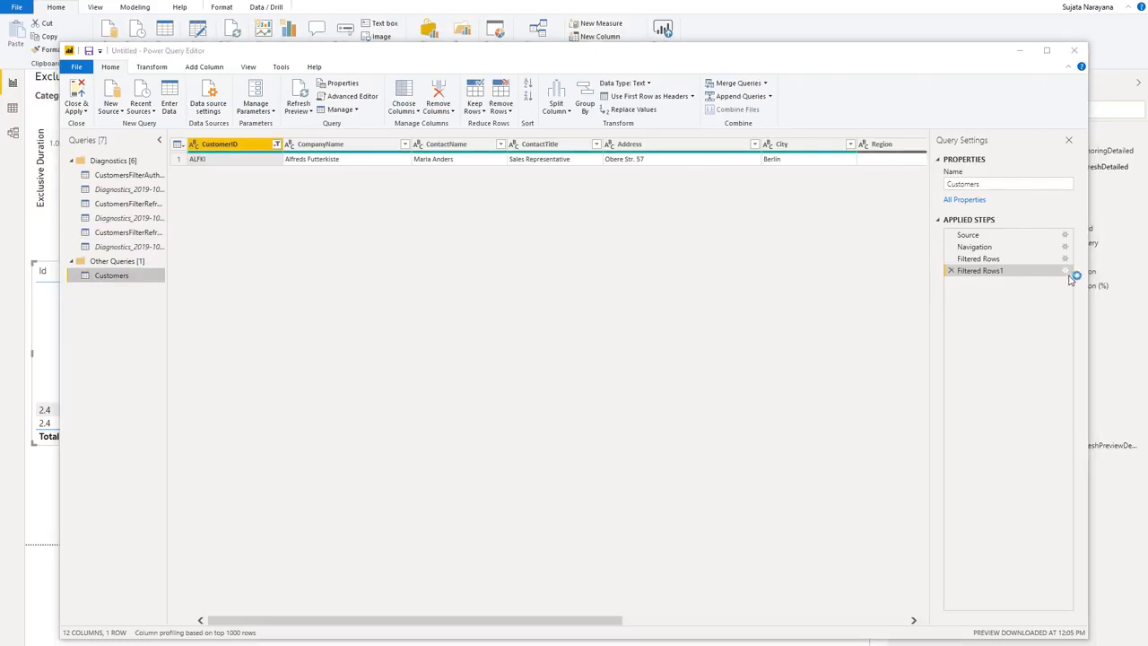
{"action": "left_click", "coordinate": [1065, 272]}
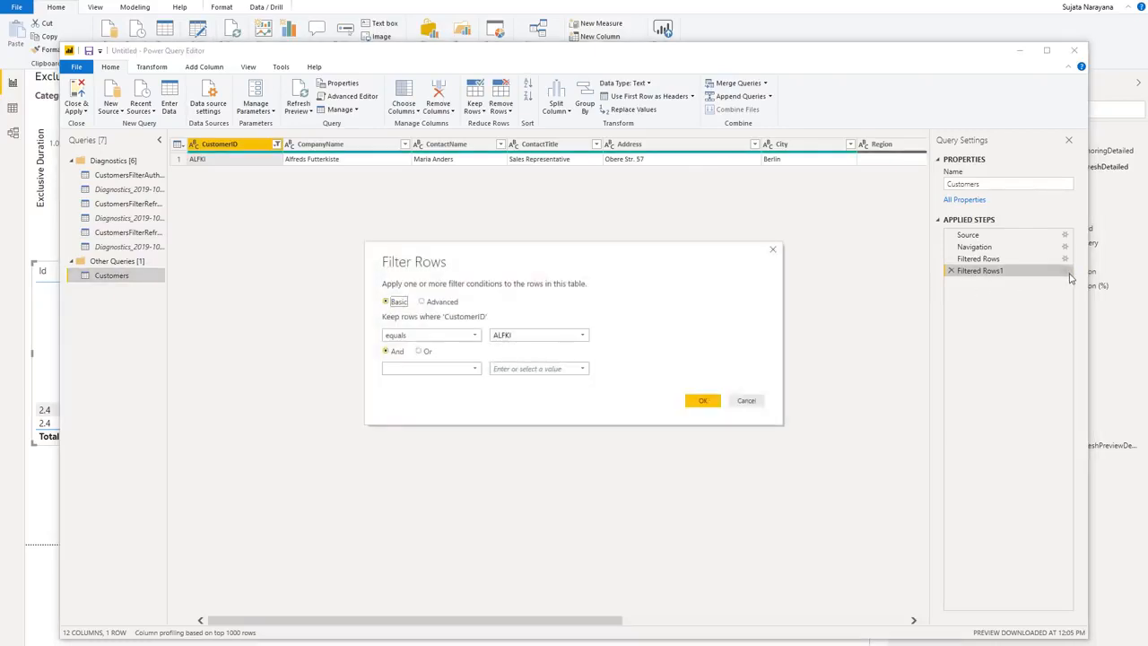
{"action": "left_click", "coordinate": [746, 400]}
Step: View the native query of the Filtered Rows1 step to compare its SQL with the diagnostics, and close it
{"action": "right_click", "coordinate": [992, 272]}
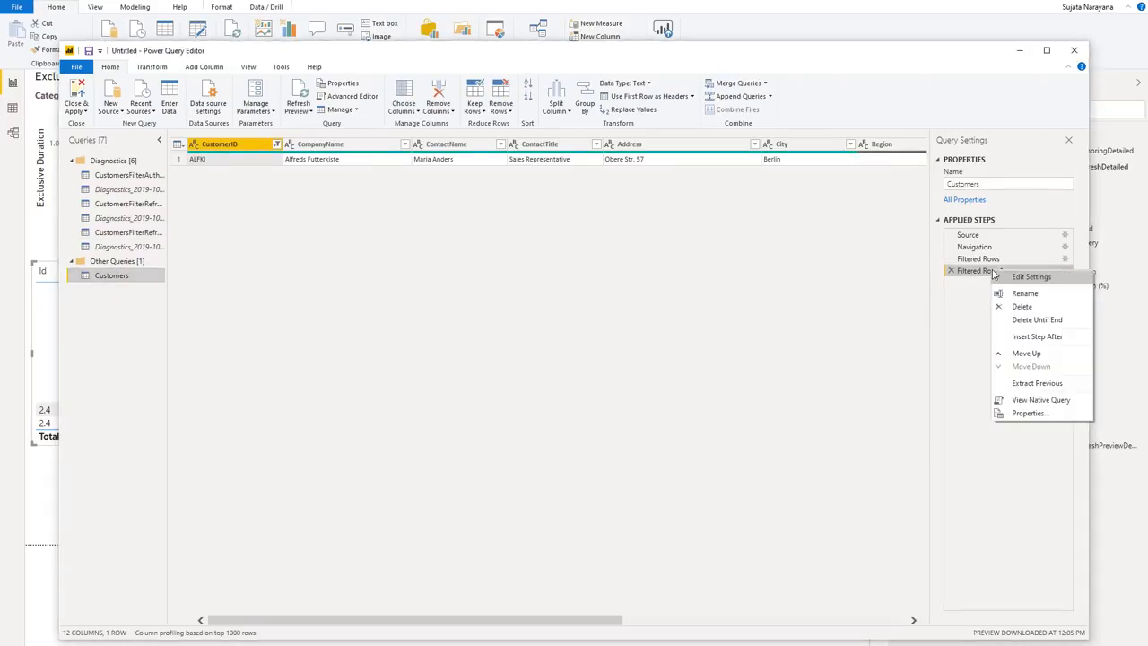
{"action": "left_click", "coordinate": [1031, 400]}
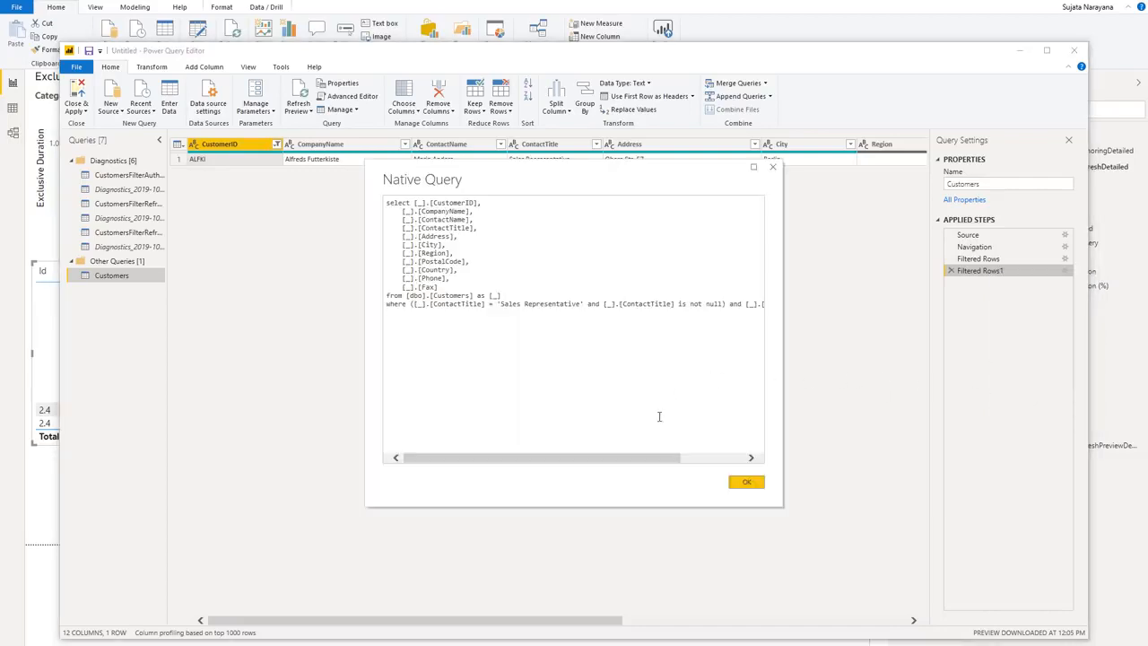
{"action": "left_click_drag", "start_coordinate": [629, 459], "coordinate": [702, 463]}
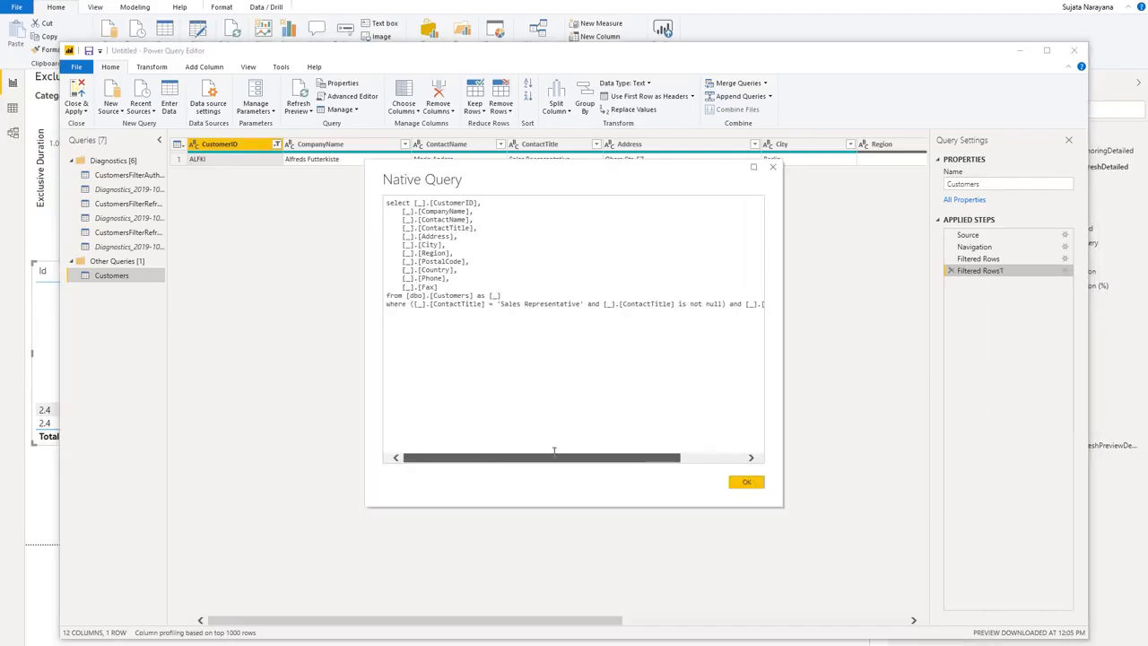
{"action": "left_click", "coordinate": [737, 483]}
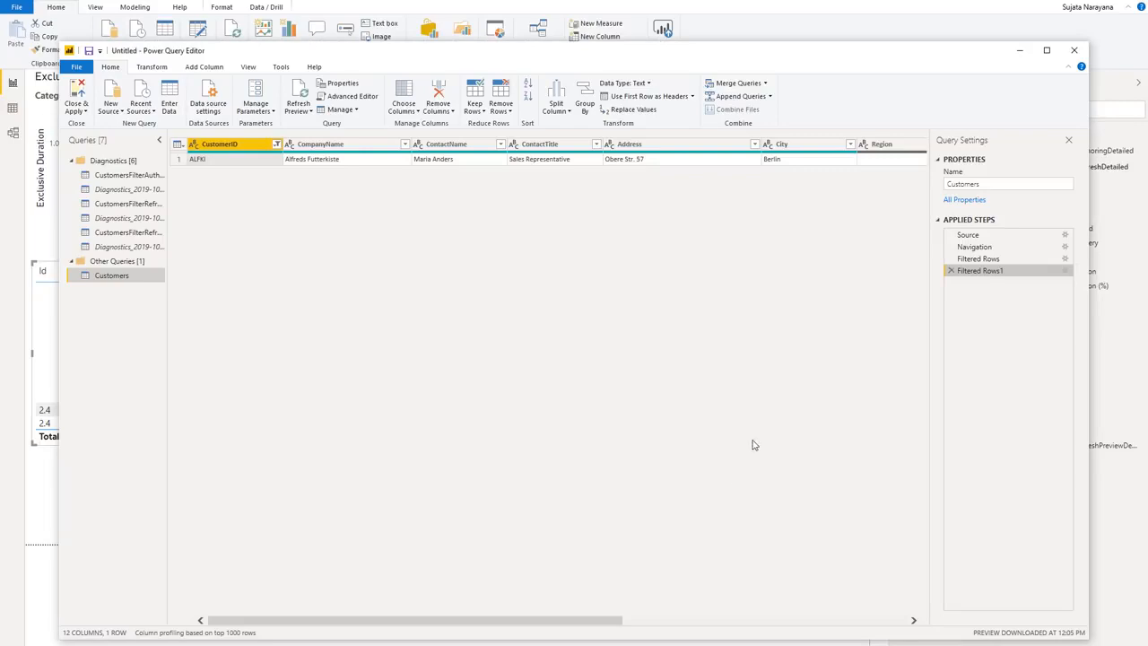